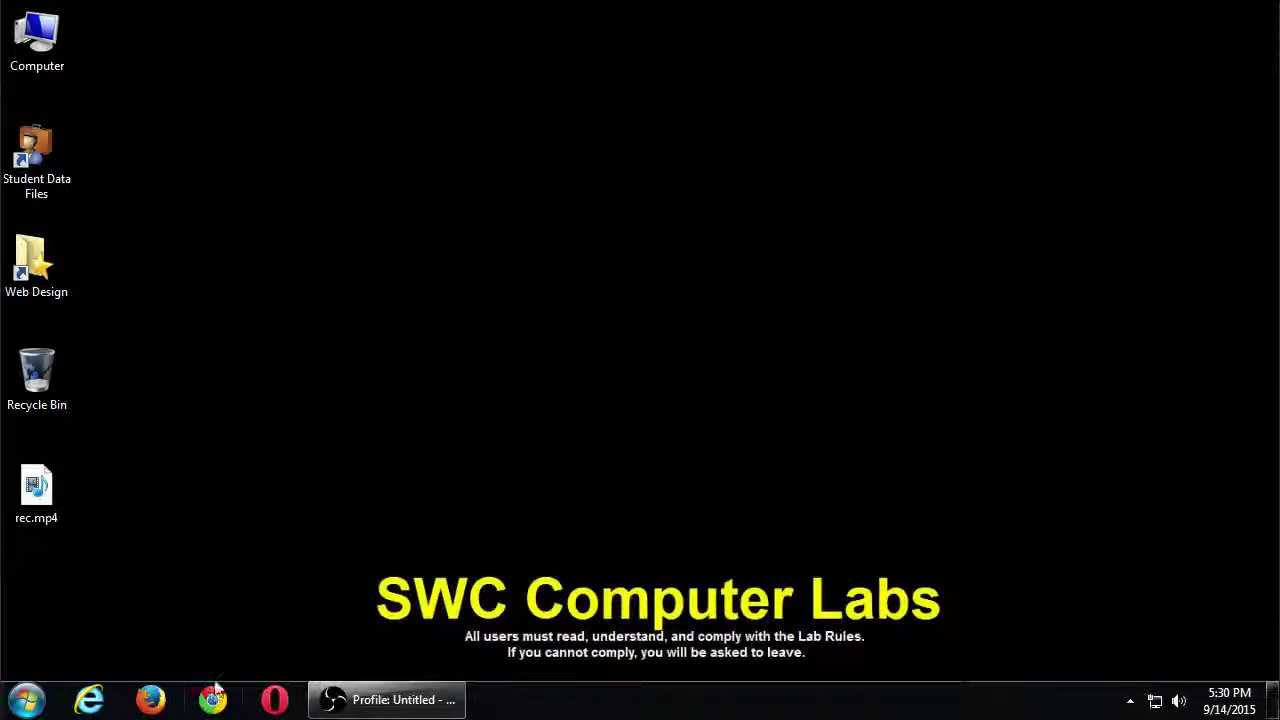
# Step: Launch Chrome, turn on screen magnification, and go to twitter.com
pyautogui.click(213, 699)
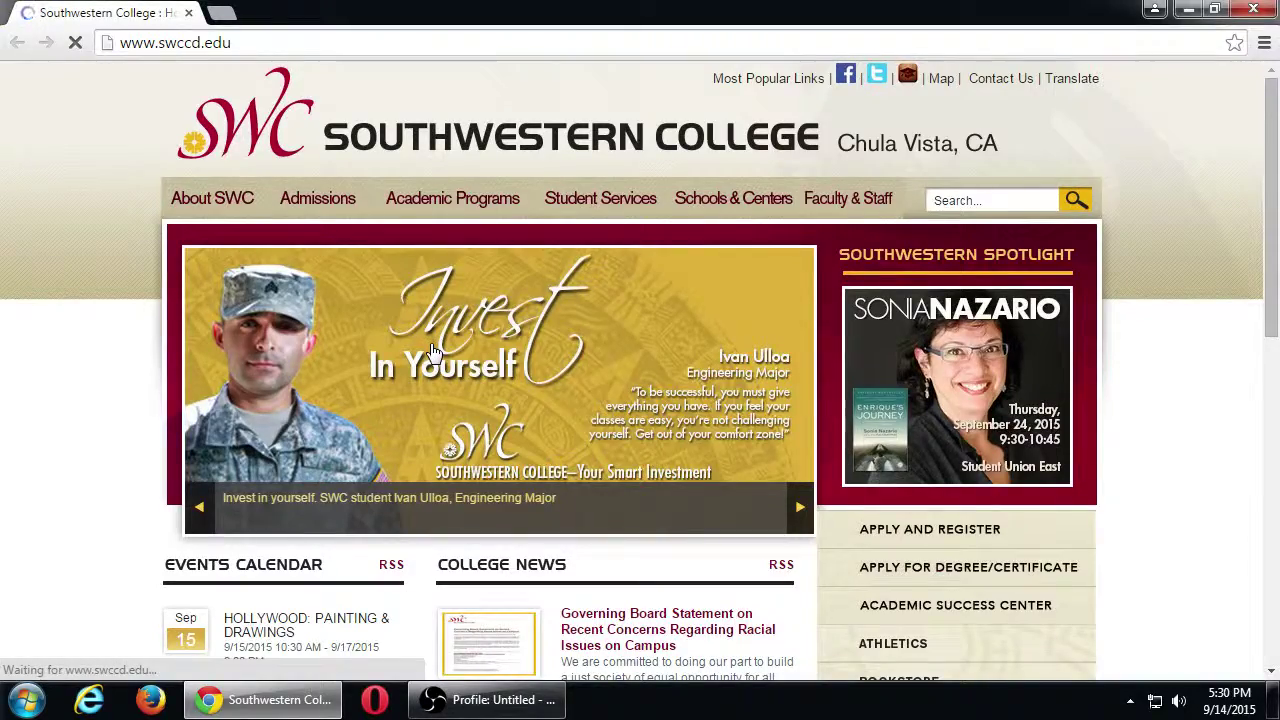
pyautogui.press('super+plus')
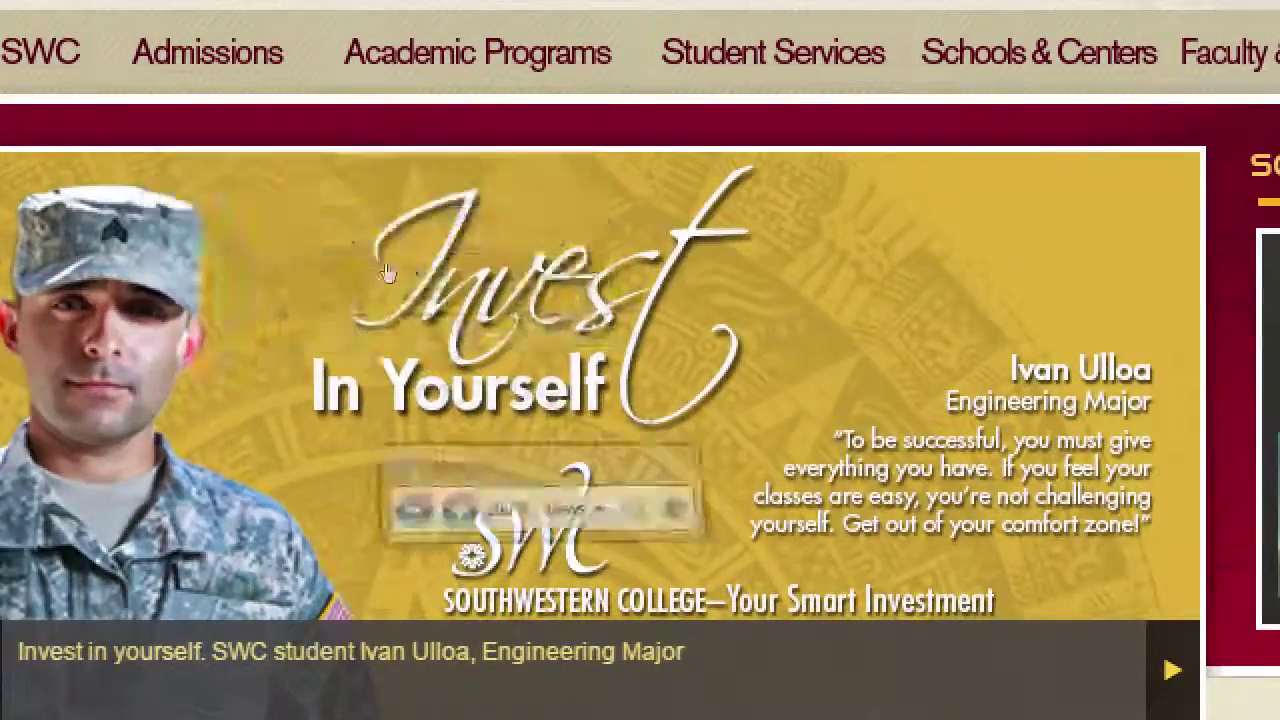
pyautogui.hotkey('ctrl', 'l')
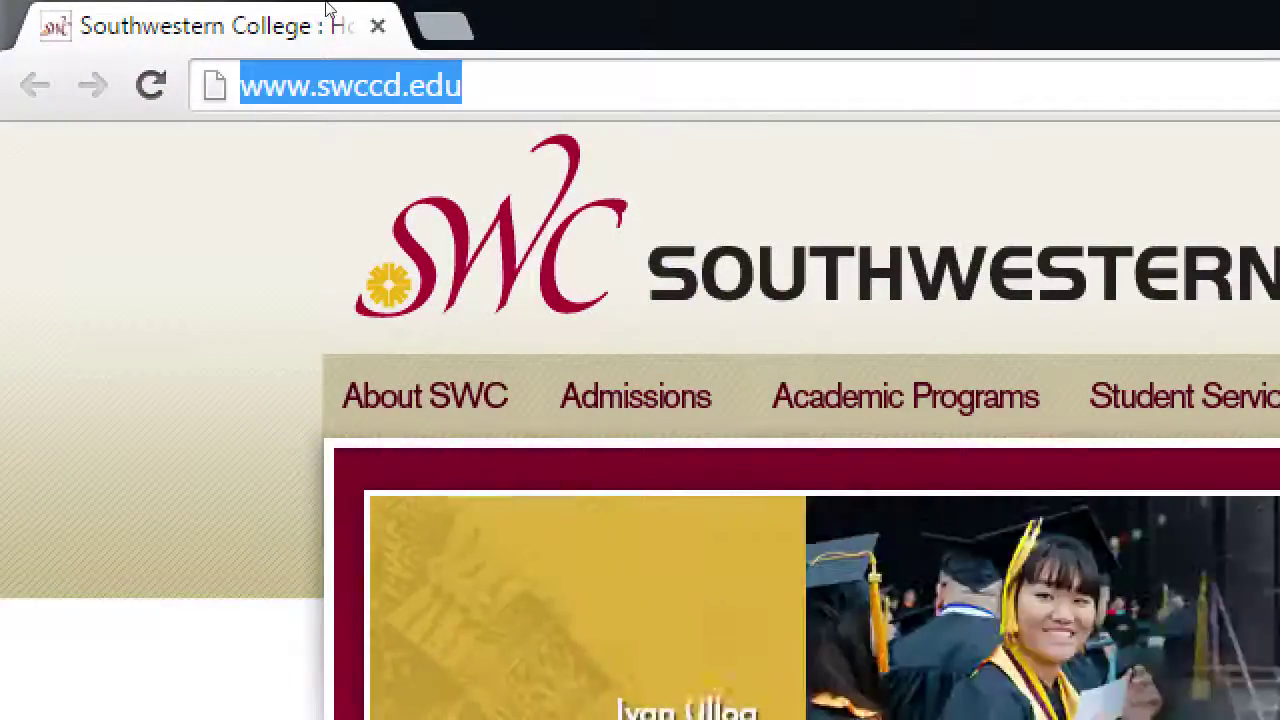
pyautogui.write('twitter.com')
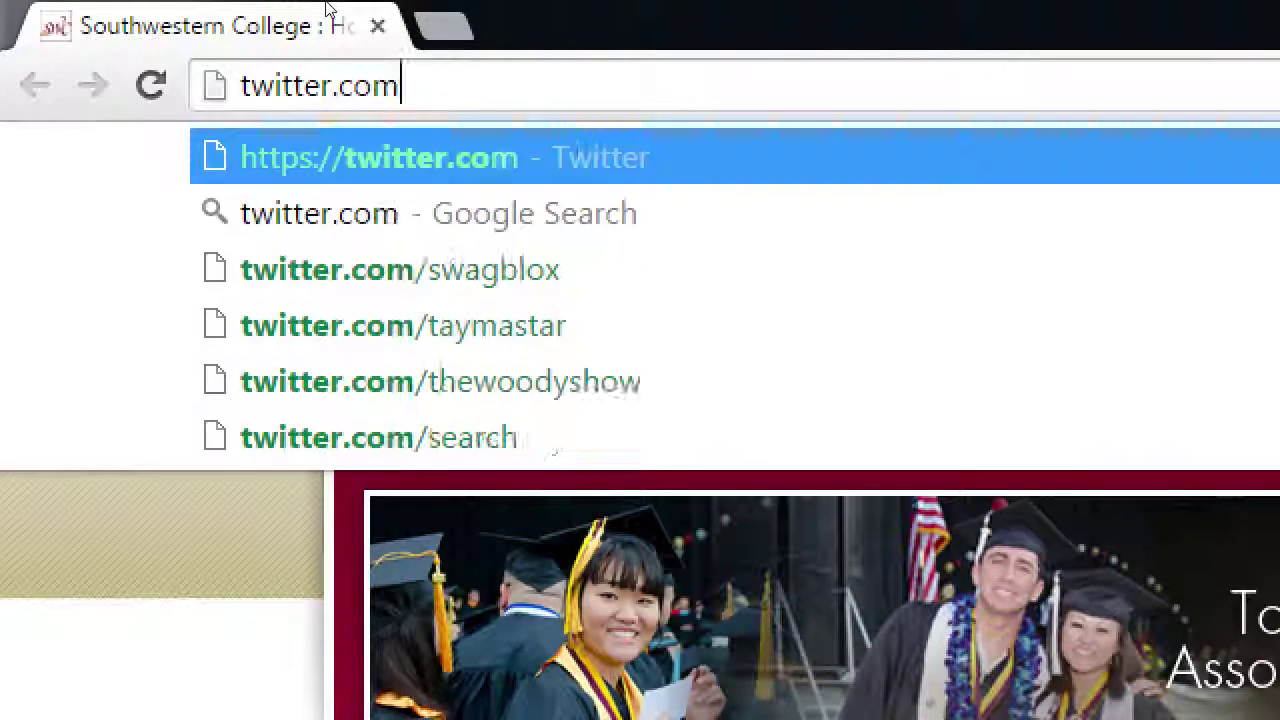
pyautogui.press('Return')
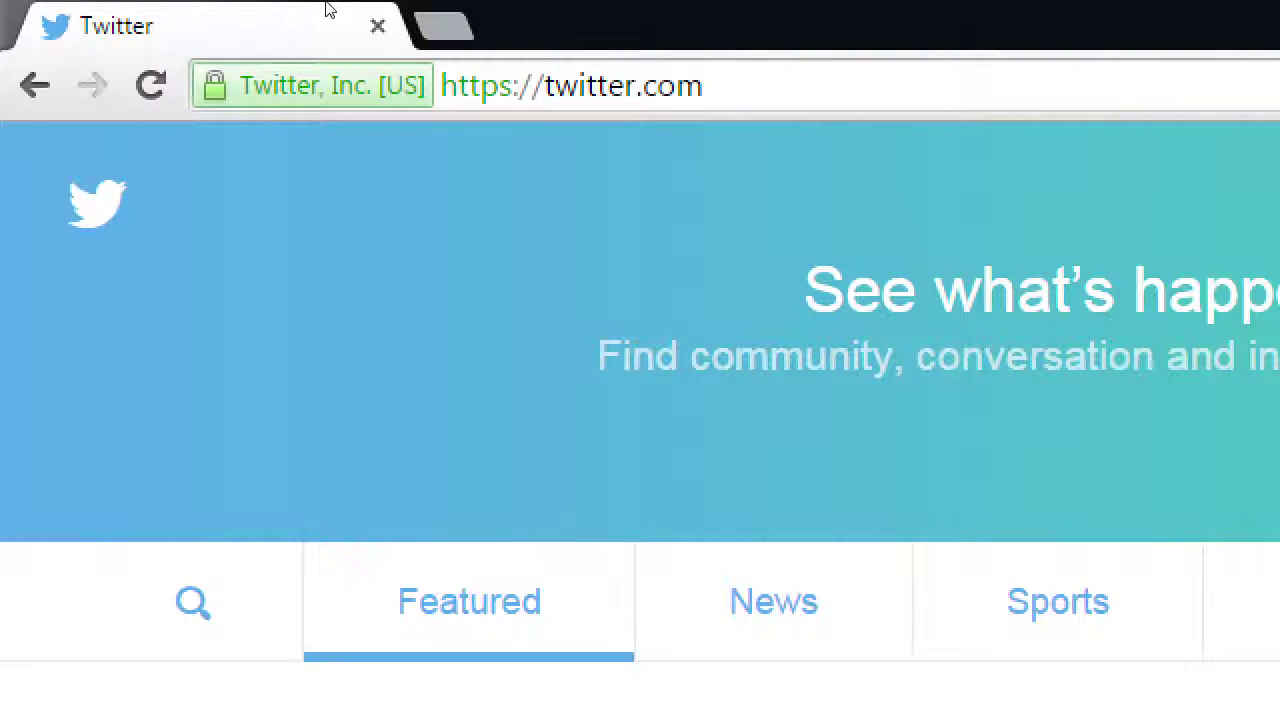
pyautogui.press('super+minus')
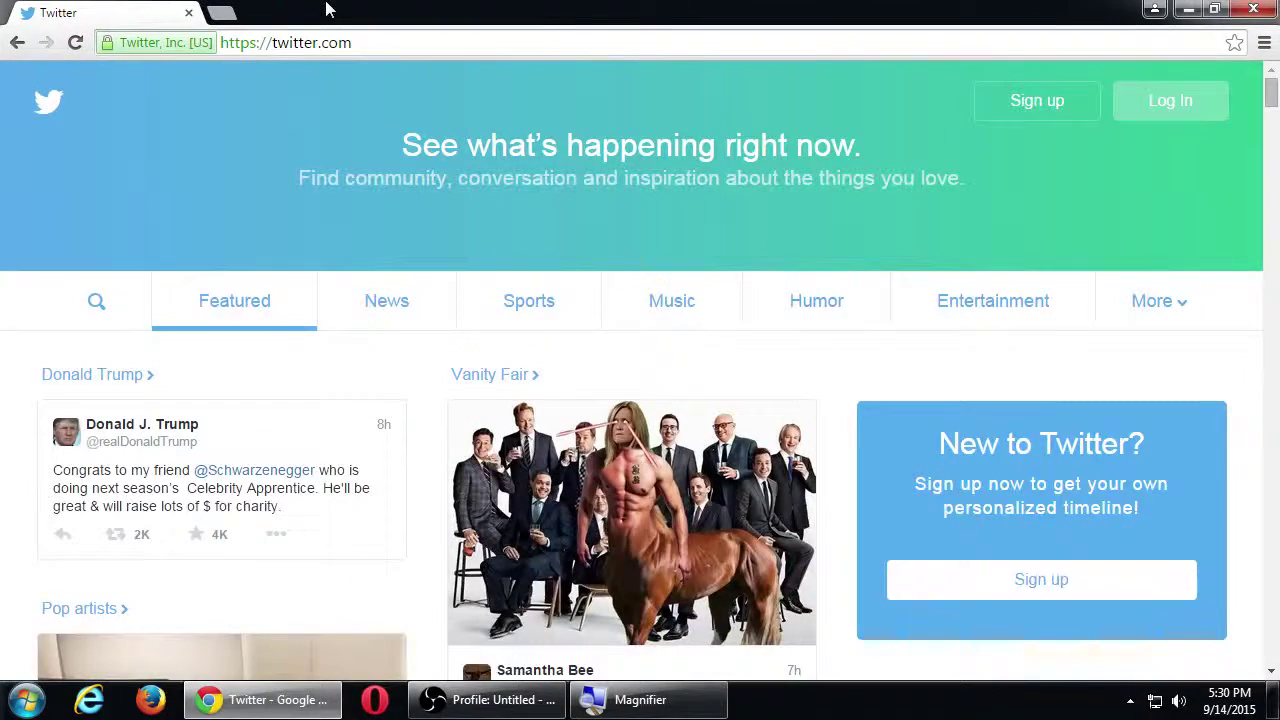
pyautogui.scroll(-2, 606, 375)
pyautogui.scroll(-1, 606, 380)
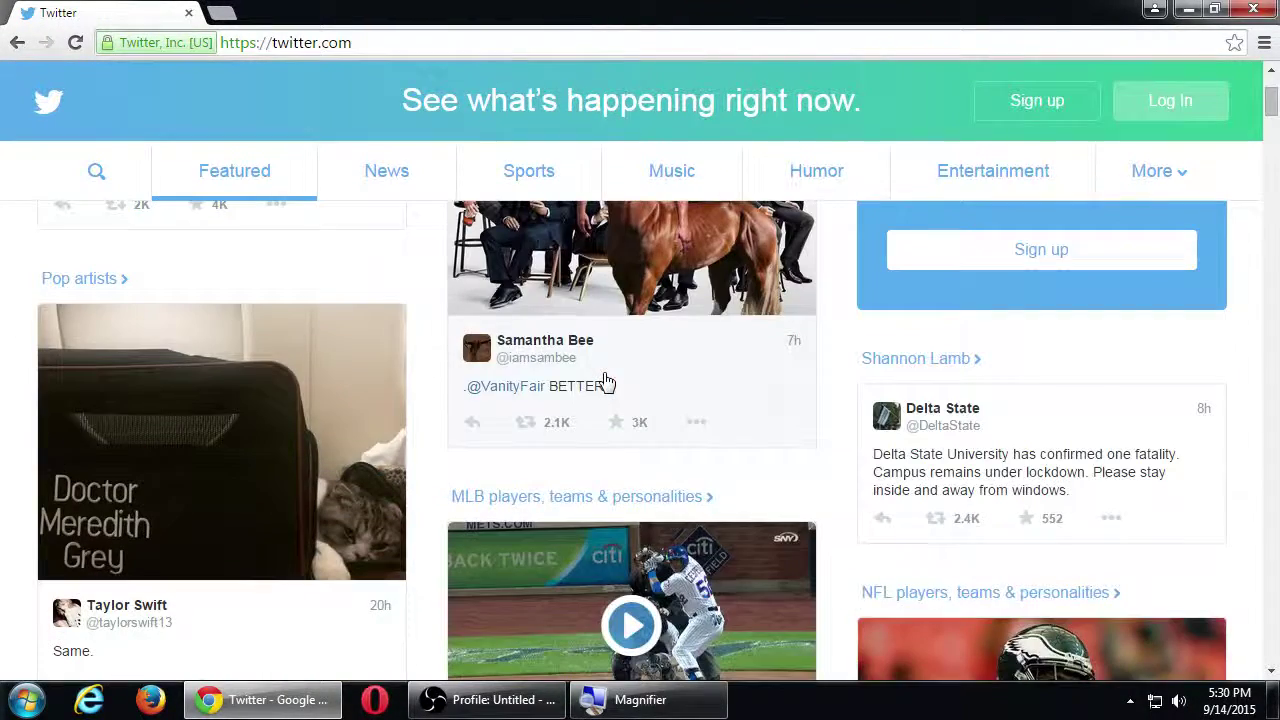
pyautogui.scroll(3, 640, 370)
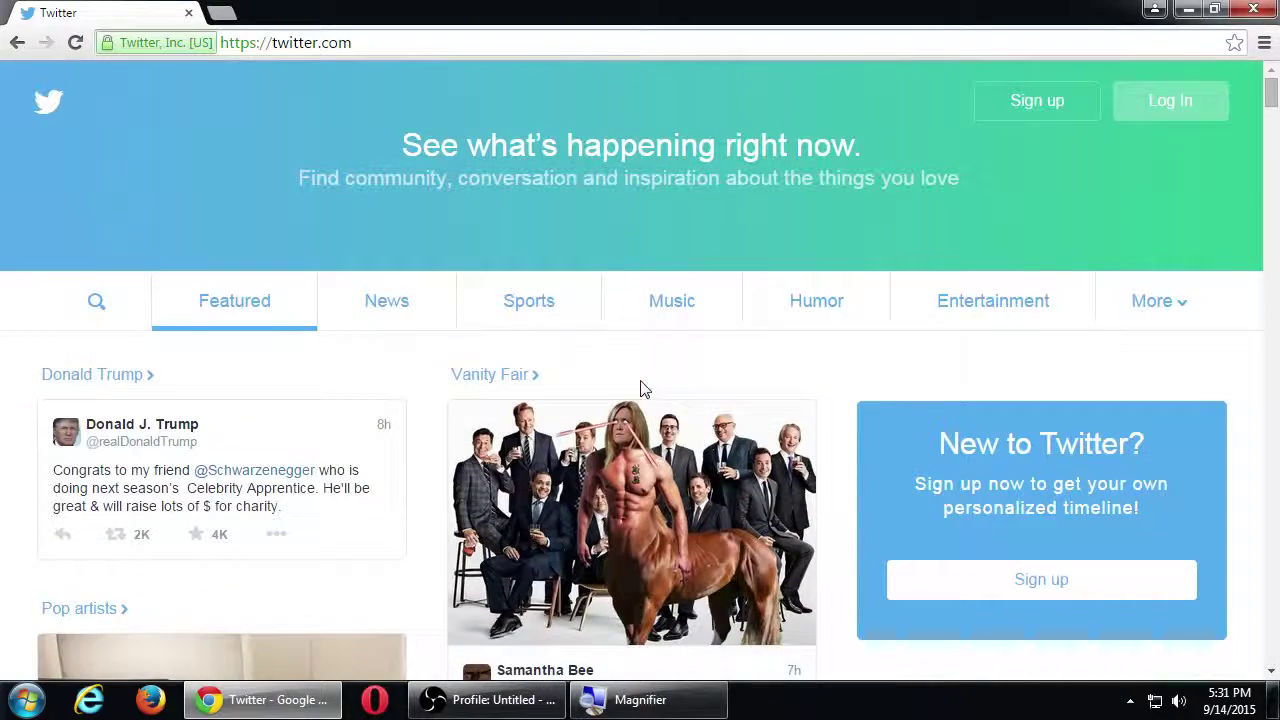
pyautogui.scroll(-4, 643, 388)
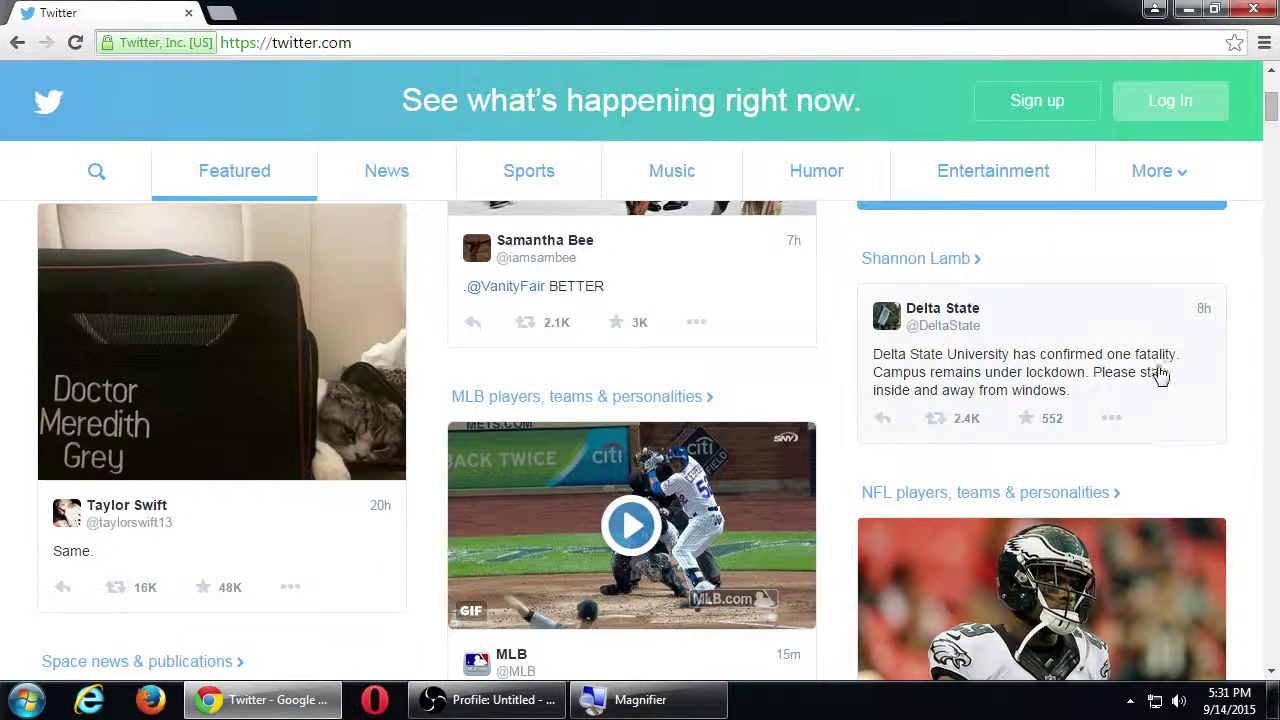
pyautogui.scroll(-7, 1224, 414)
pyautogui.scroll(-3, 1228, 404)
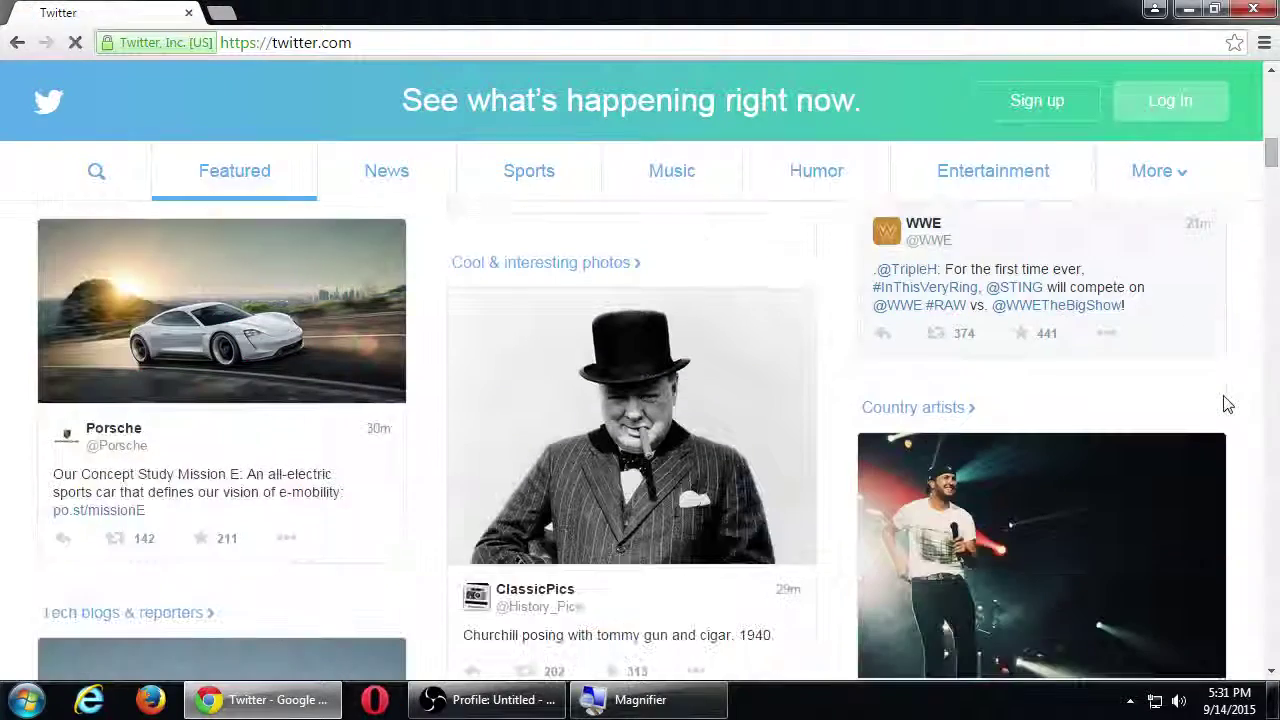
pyautogui.scroll(-3, 1228, 404)
pyautogui.scroll(-4, 1228, 404)
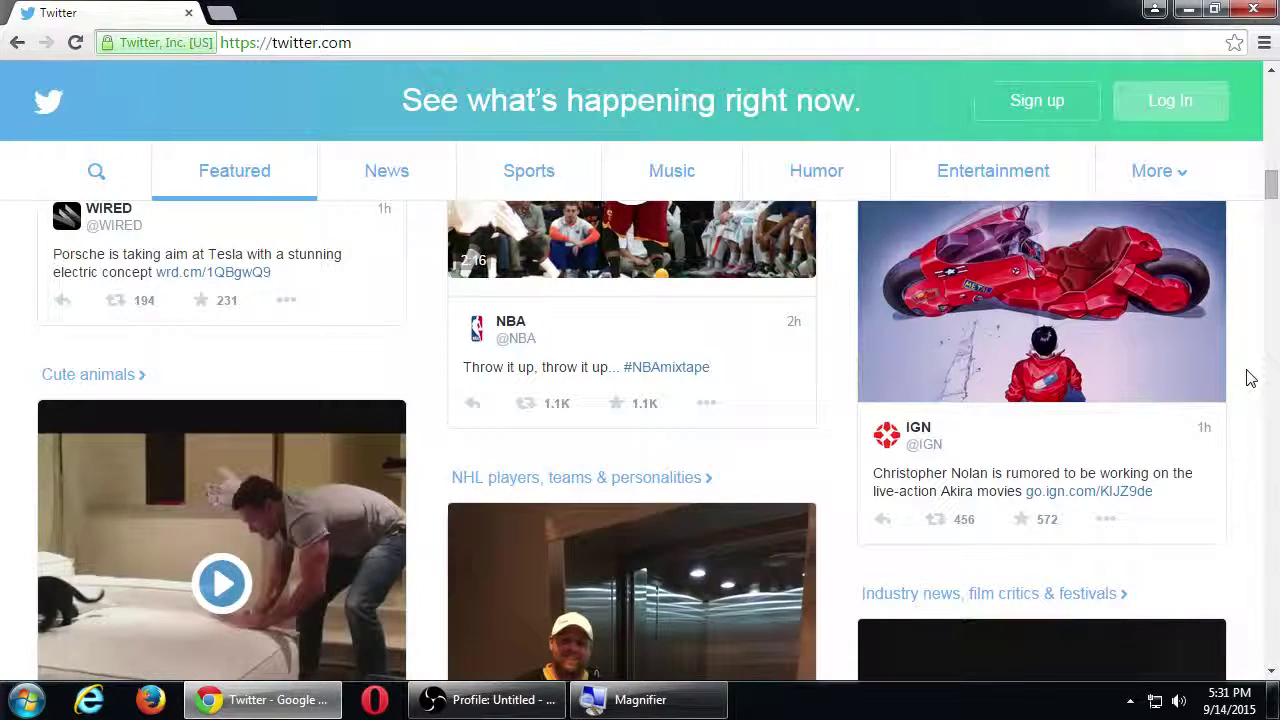
pyautogui.scroll(1, 1250, 378)
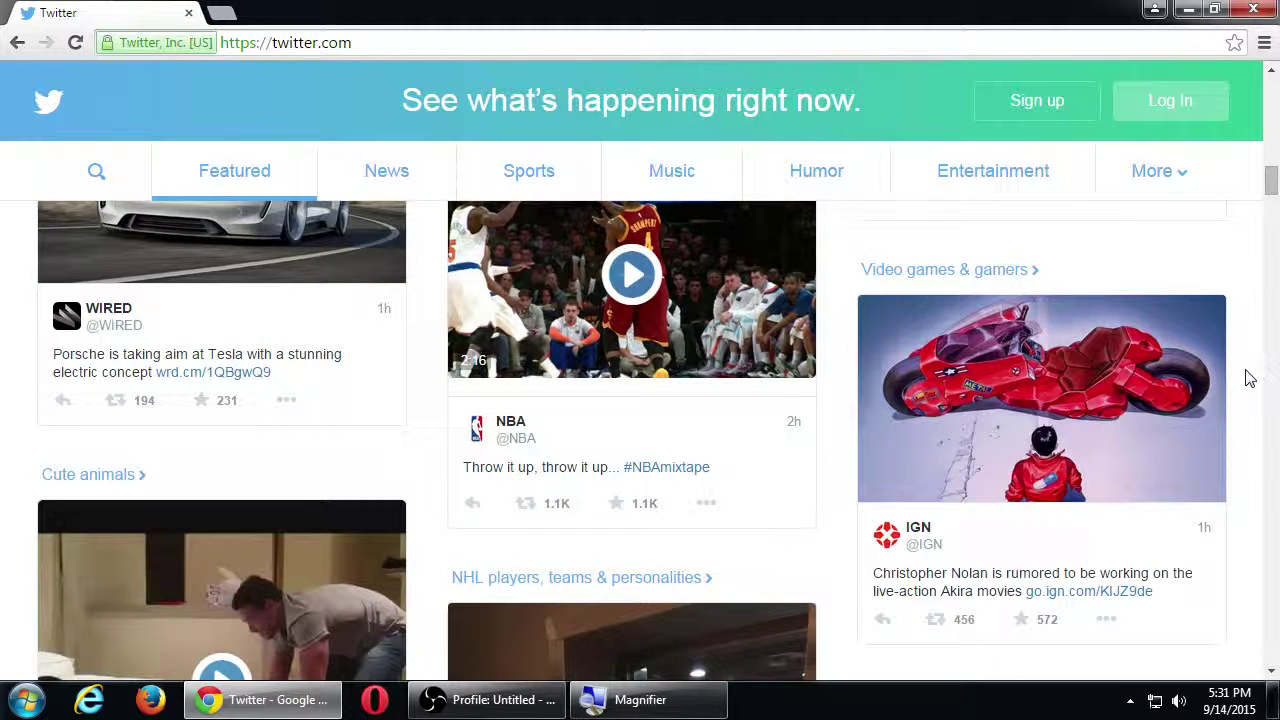
pyautogui.scroll(-1, 1250, 378)
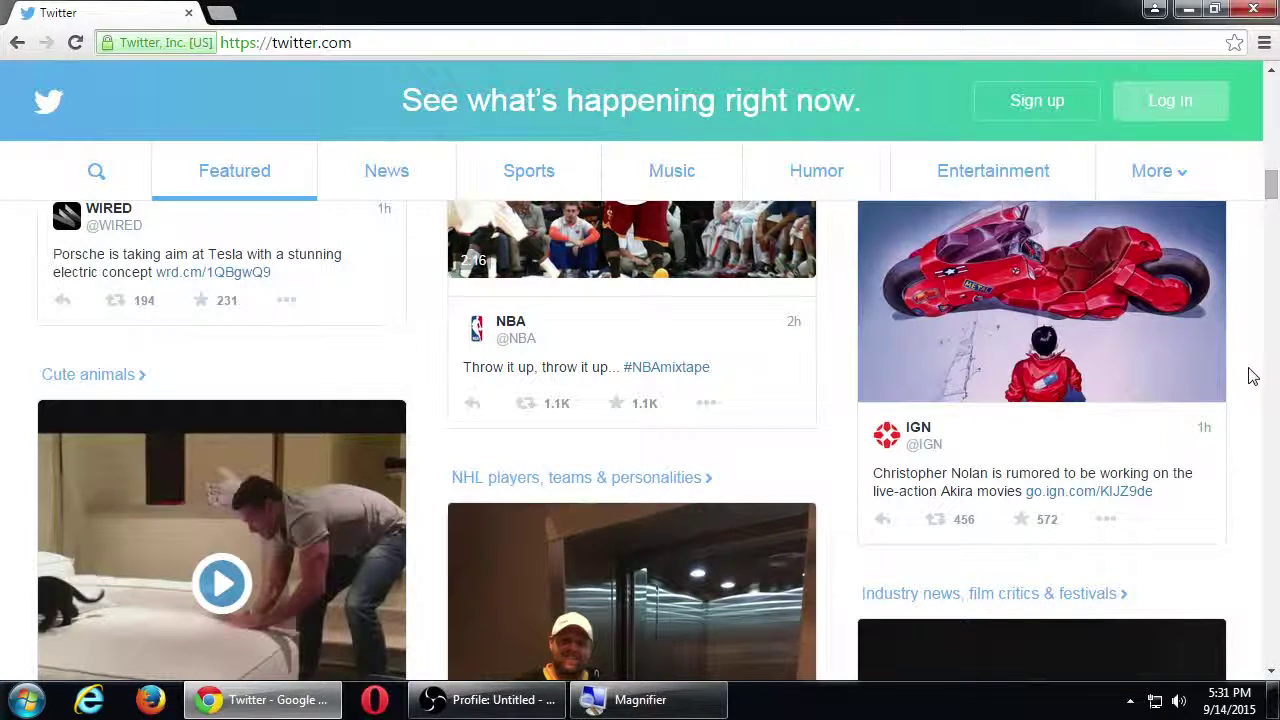
pyautogui.scroll(-3, 1253, 375)
pyautogui.scroll(-4, 1253, 373)
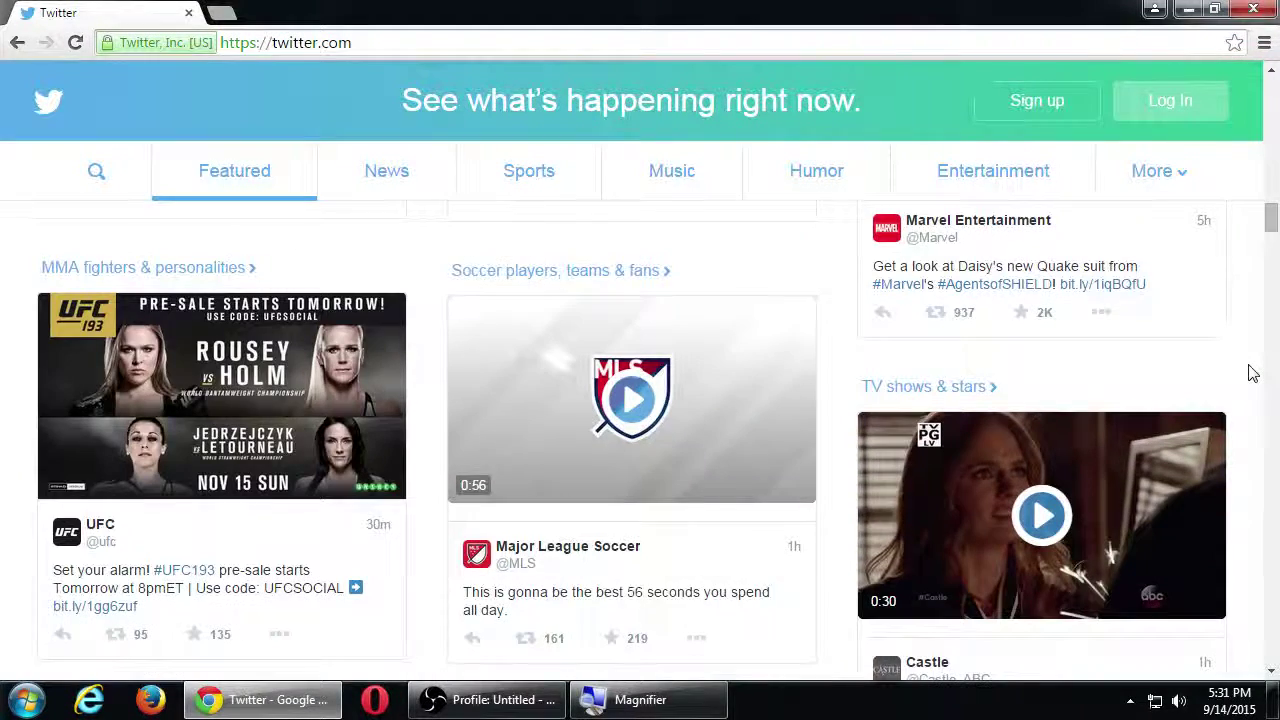
pyautogui.scroll(-2, 1253, 373)
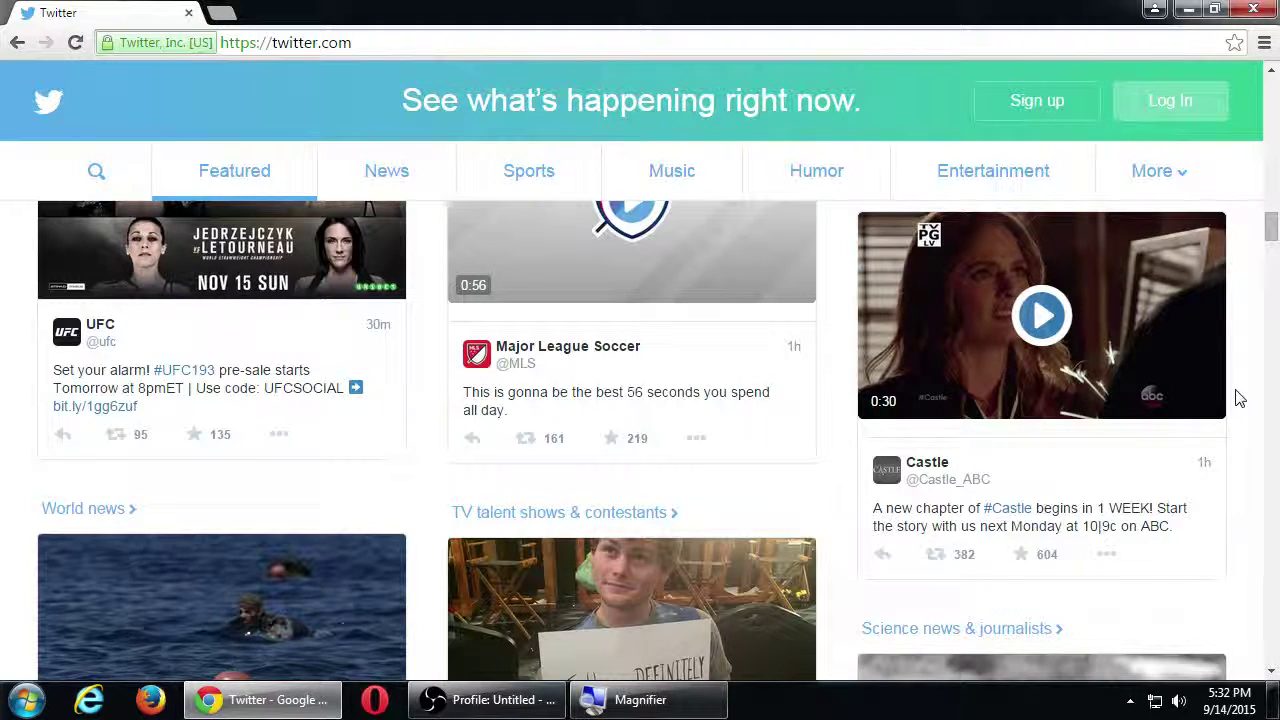
pyautogui.scroll(-3, 1203, 391)
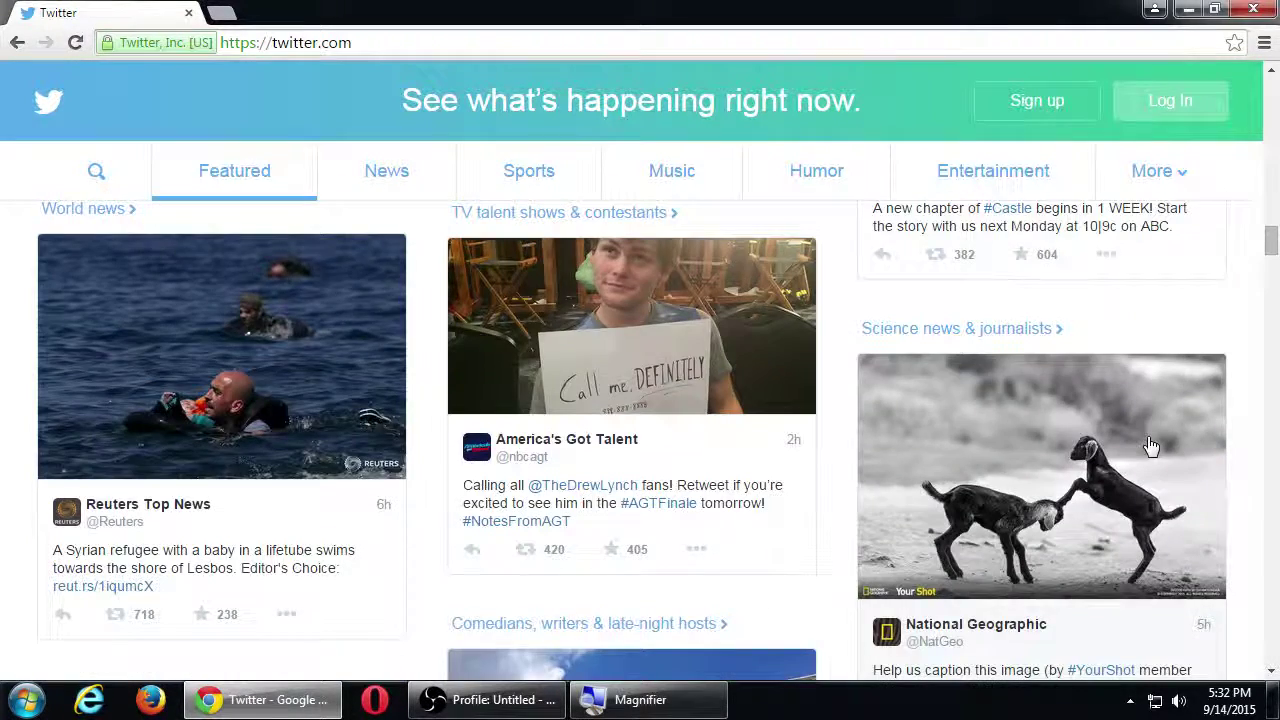
pyautogui.scroll(-4, 1150, 445)
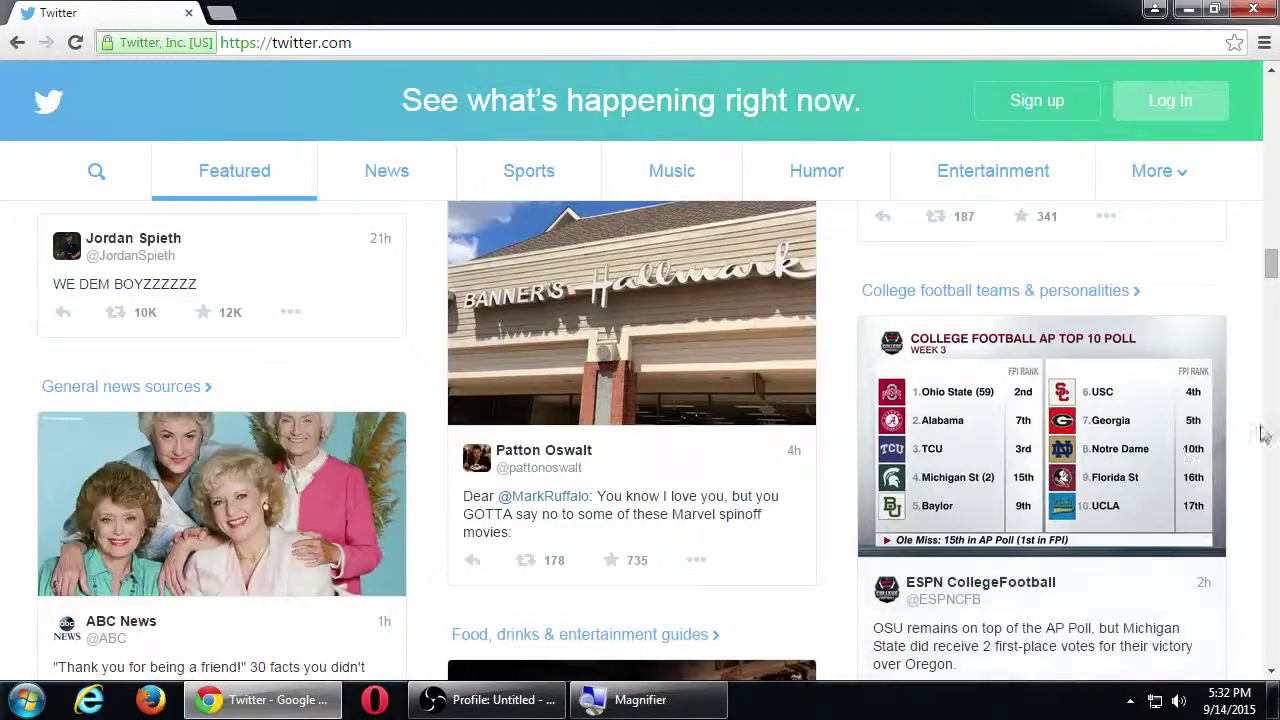
pyautogui.scroll(-8, 1259, 431)
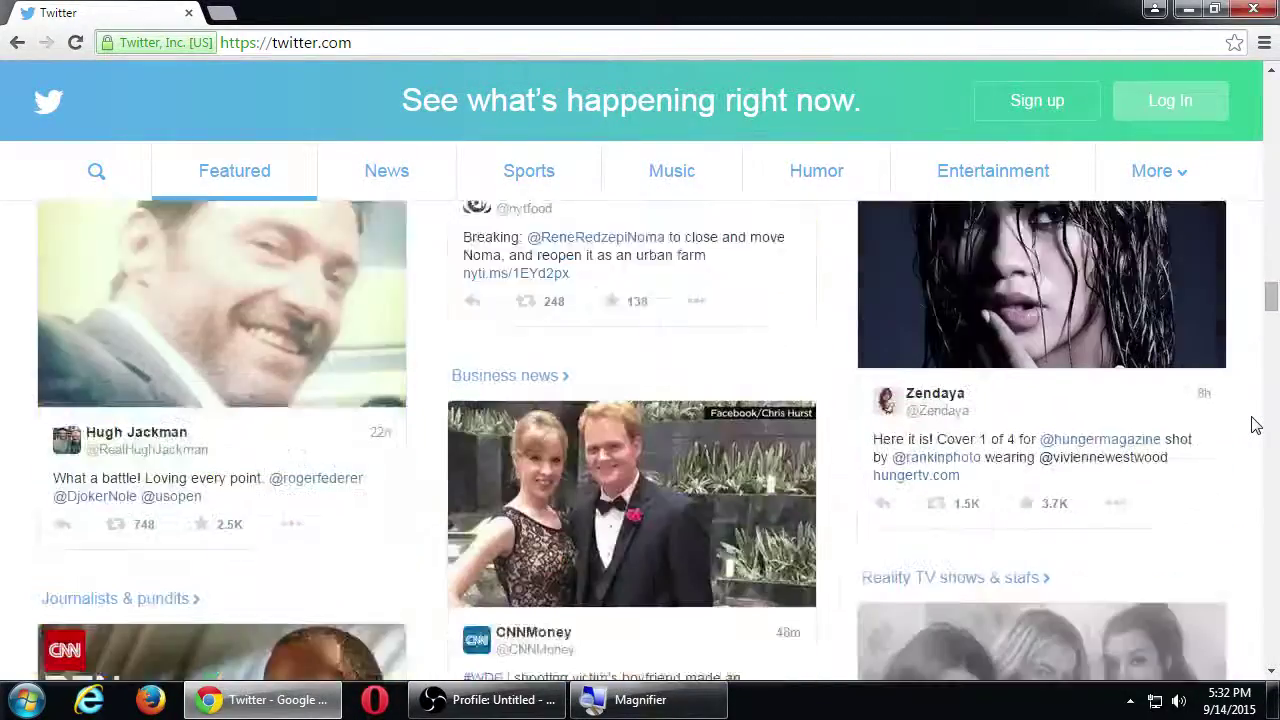
pyautogui.scroll(-3, 1262, 425)
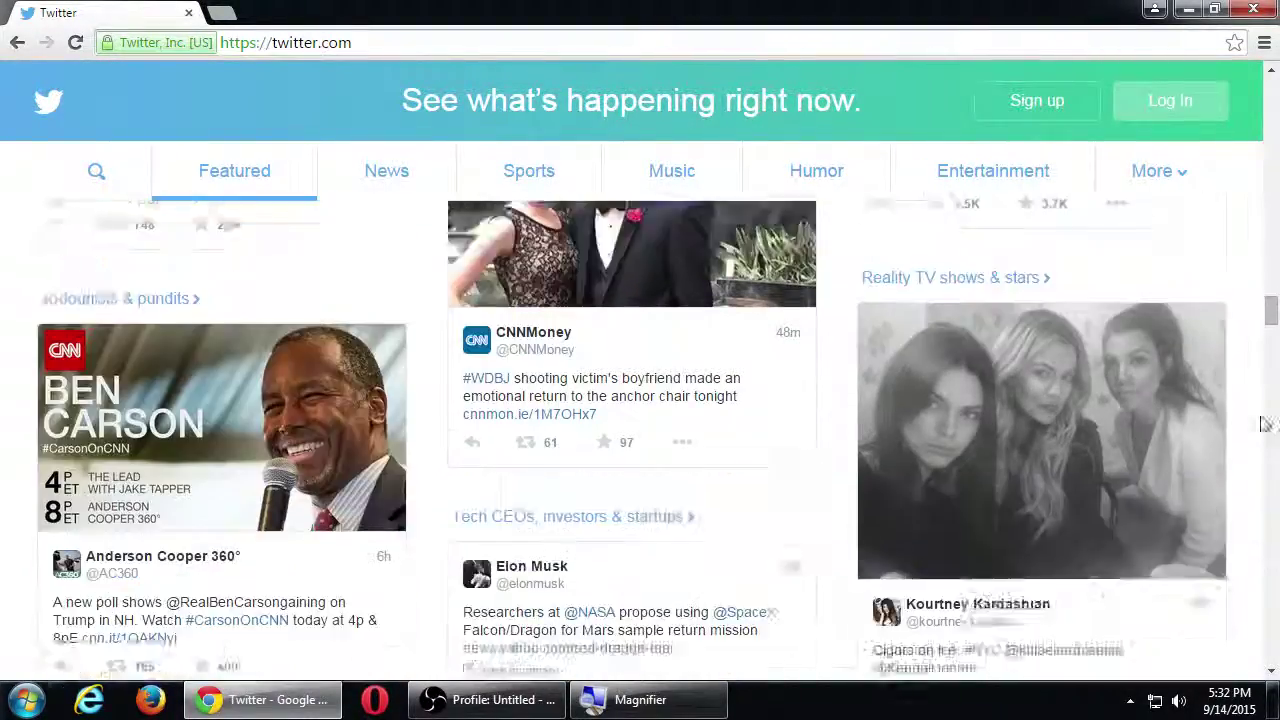
pyautogui.scroll(-4, 1265, 425)
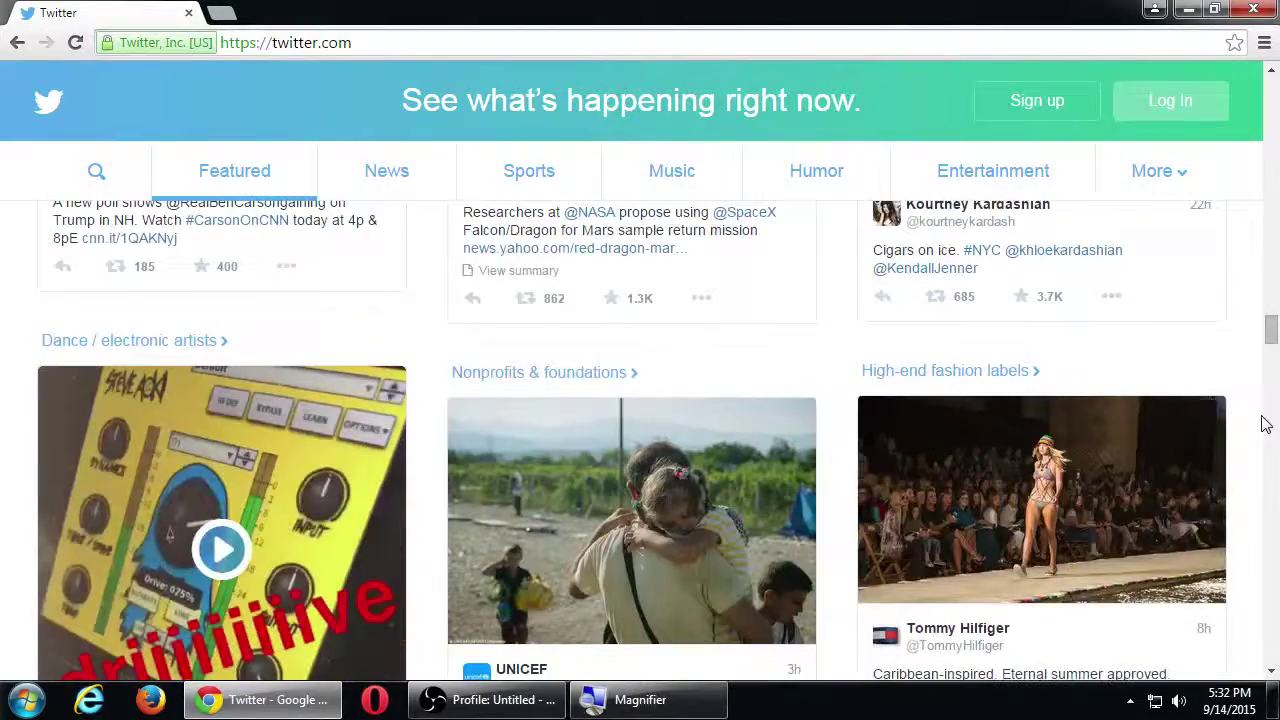
pyautogui.scroll(-4, 1265, 425)
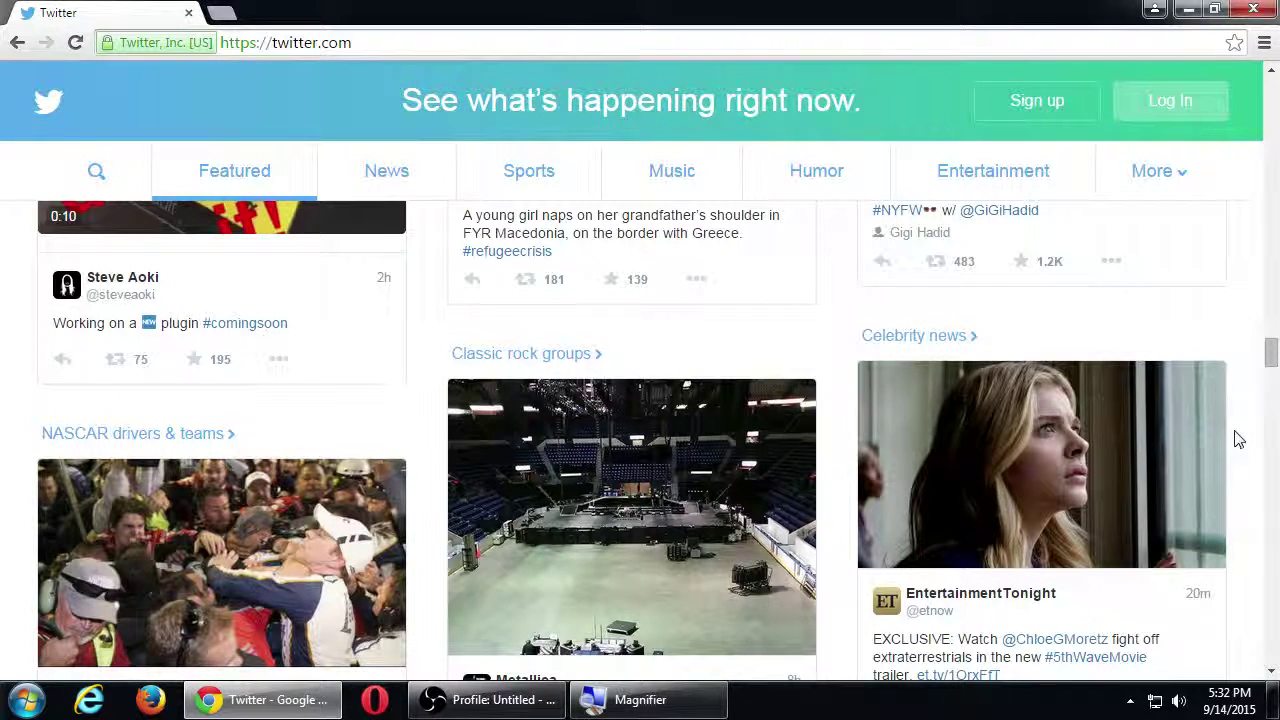
pyautogui.scroll(-2, 1239, 440)
pyautogui.scroll(-3, 1239, 440)
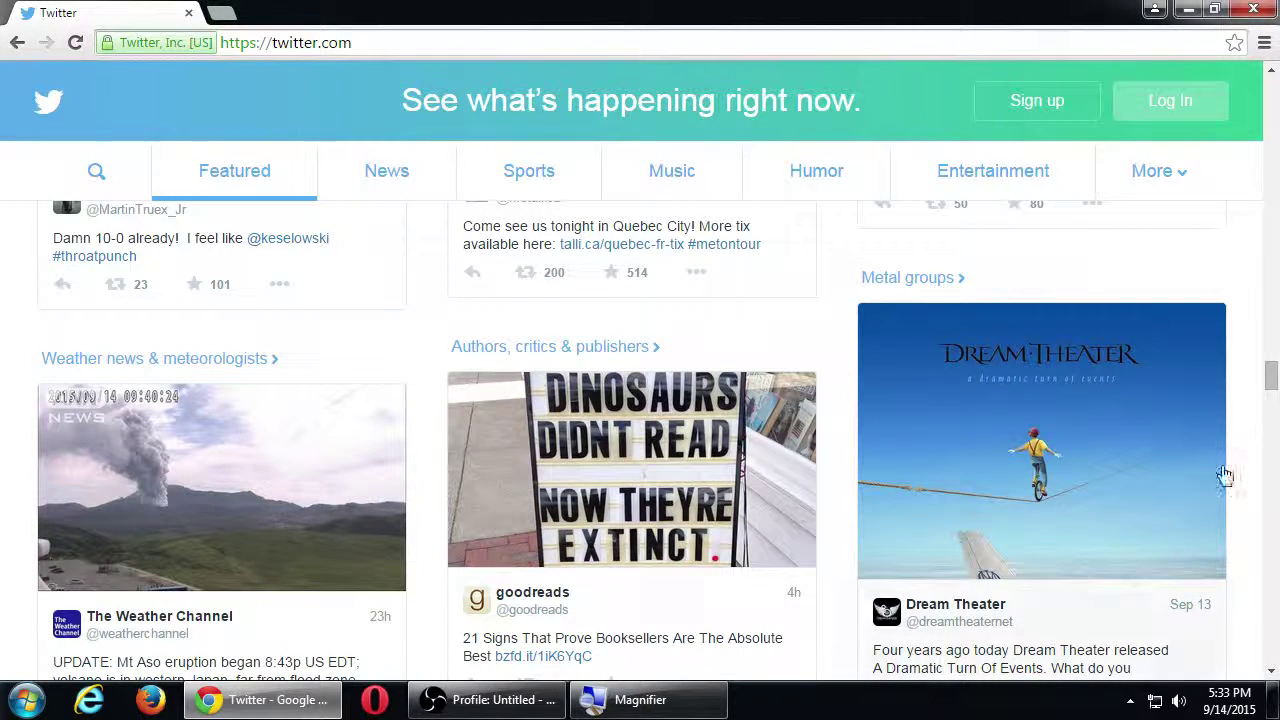
pyautogui.scroll(-3, 1122, 425)
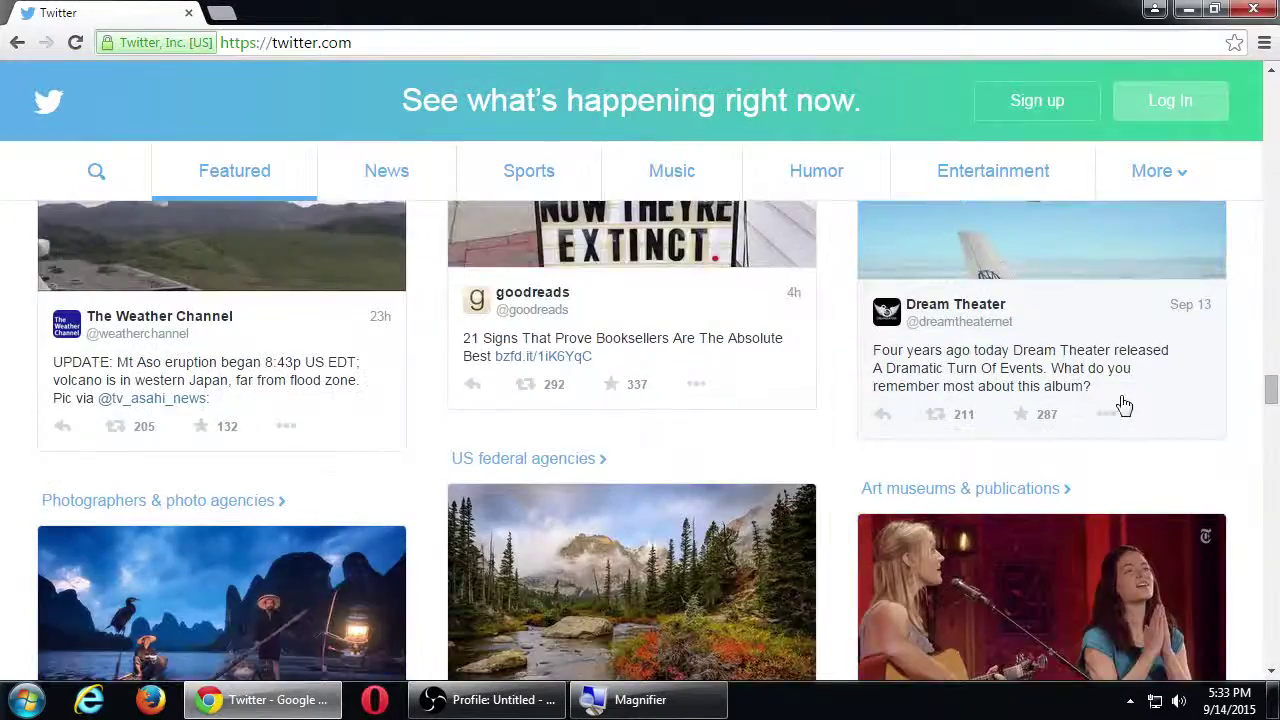
pyautogui.scroll(-6, 1122, 410)
pyautogui.scroll(-2, 1233, 417)
pyautogui.scroll(5, 1233, 417)
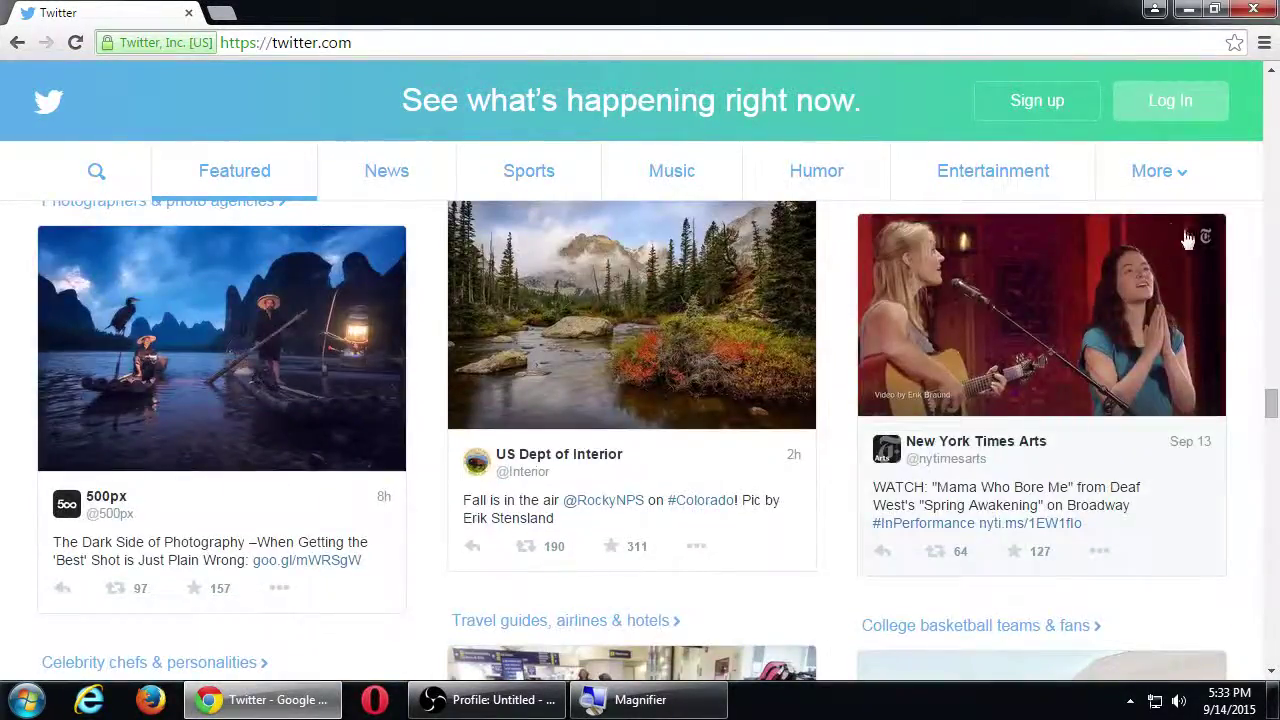
# Step: Open Twitter's Sign up page from the home page
pyautogui.click(1031, 108)
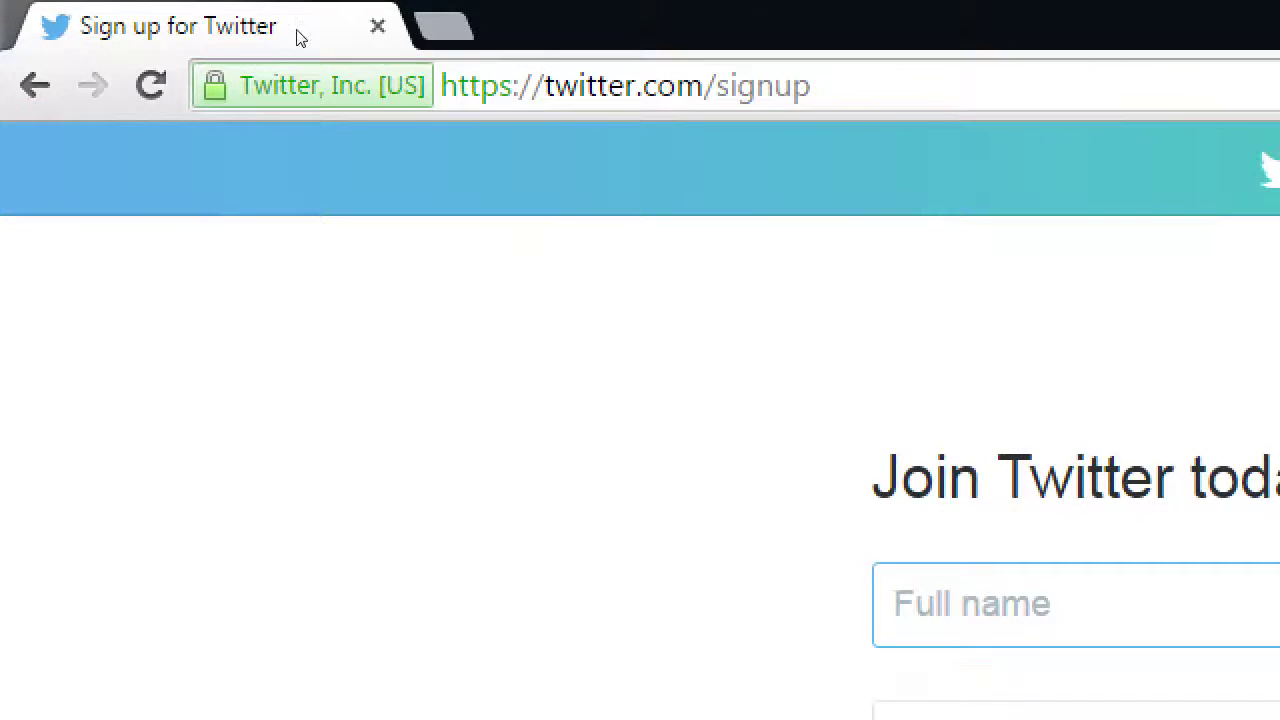
# Step: Replace 'signup' in the address with a profile username, trying swc_news and whitehouse first
pyautogui.hotkey('ctrl', 'l')
pyautogui.press('End')
pyautogui.hotkey('ctrl', 'shift', 'Left')
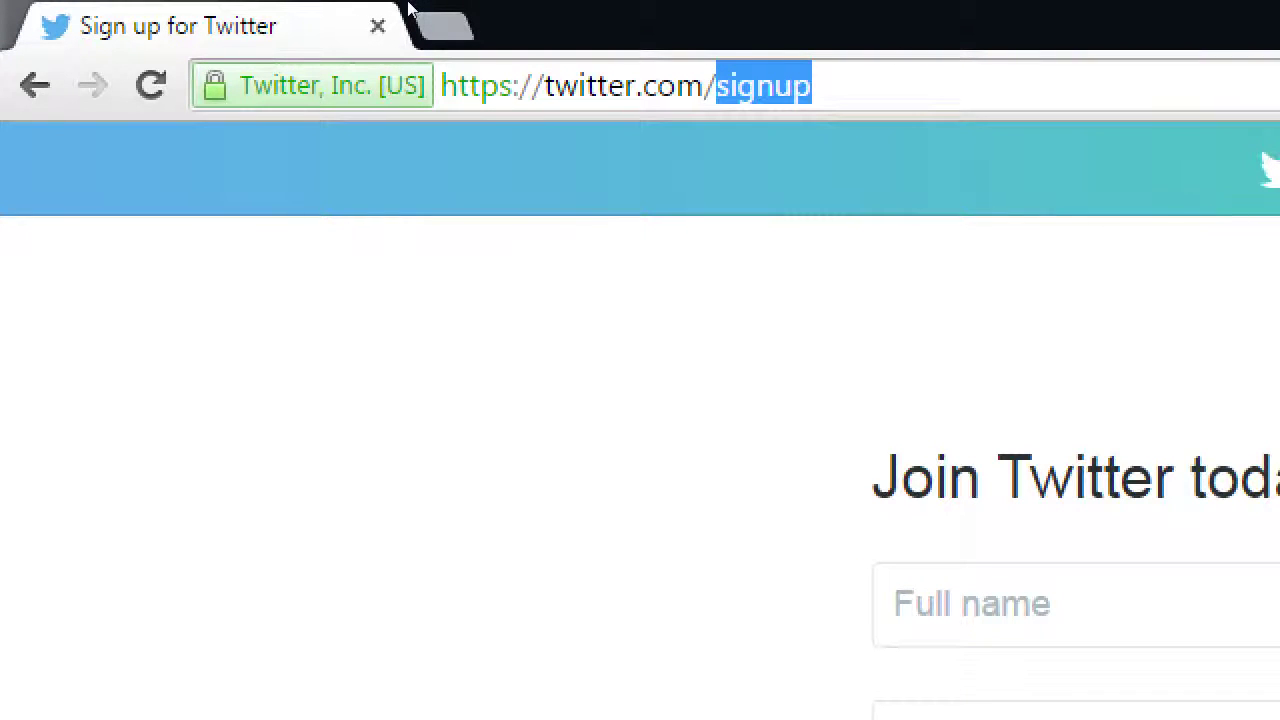
pyautogui.write('swc')
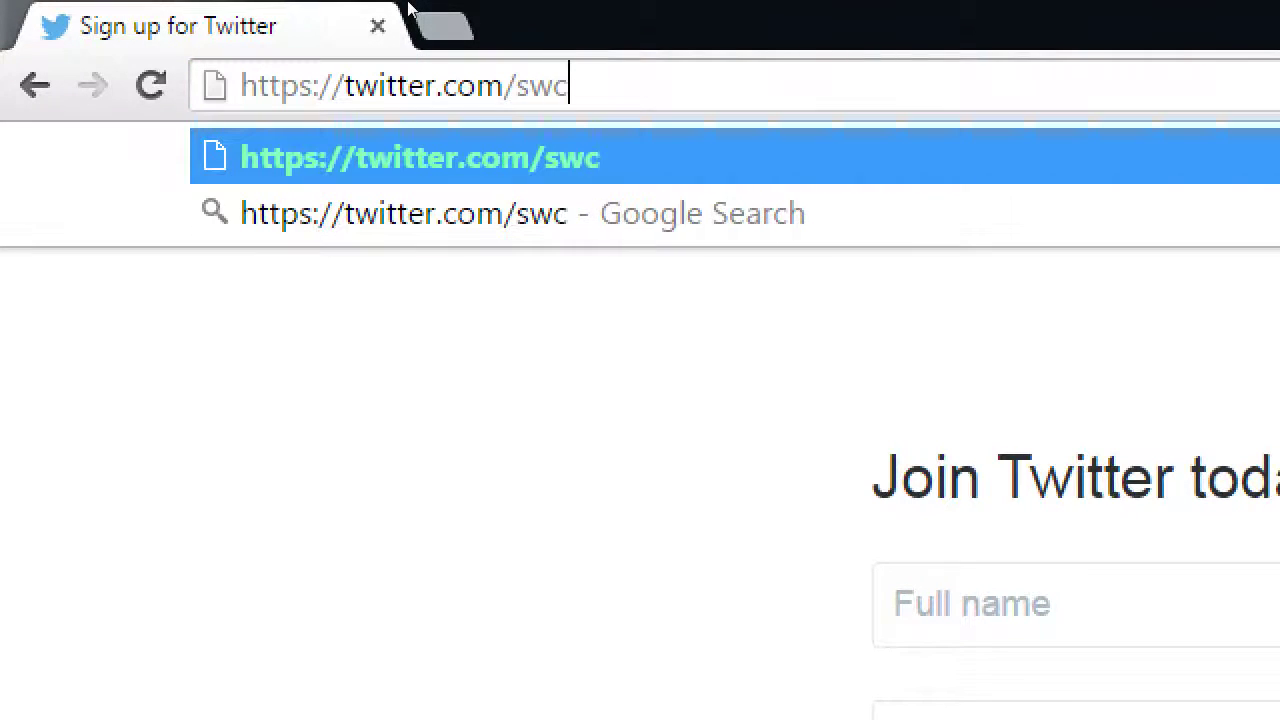
pyautogui.write('_news')
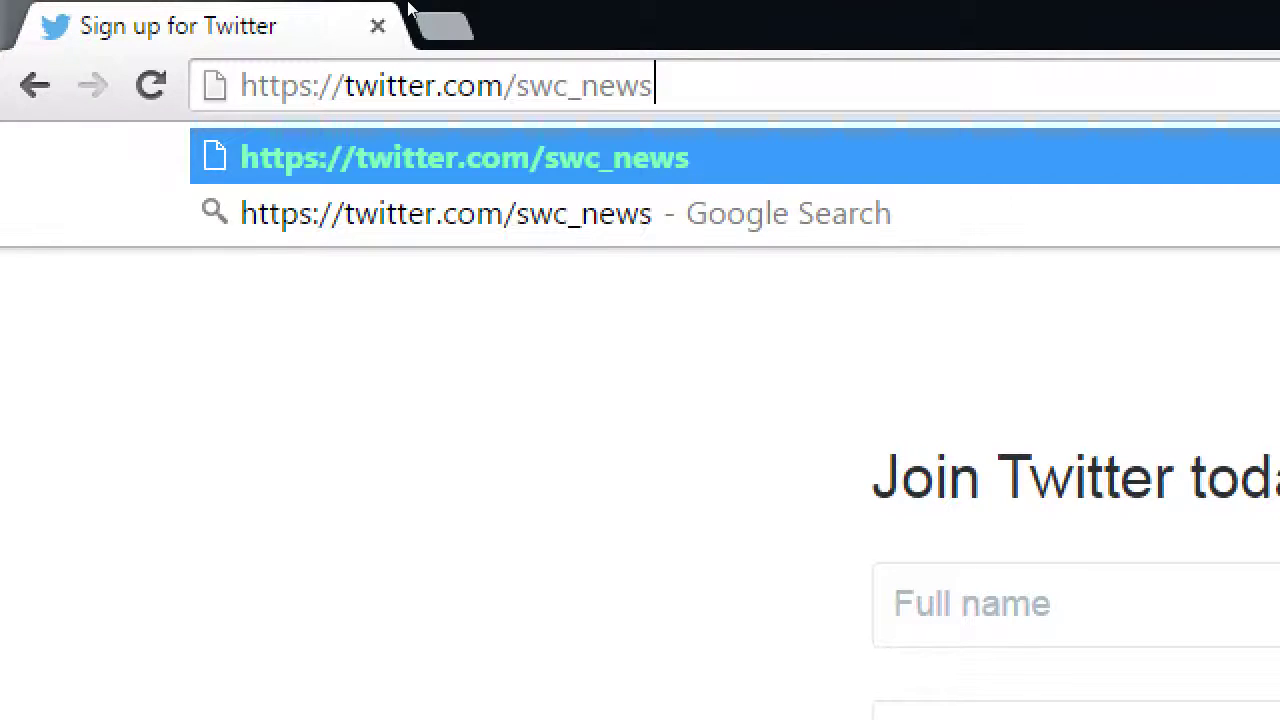
pyautogui.press('BackSpace')
pyautogui.press('BackSpace')
pyautogui.press('BackSpace')
pyautogui.press('BackSpace')
pyautogui.press('BackSpace')
pyautogui.press('BackSpace')
pyautogui.press('BackSpace')
pyautogui.press('BackSpace')
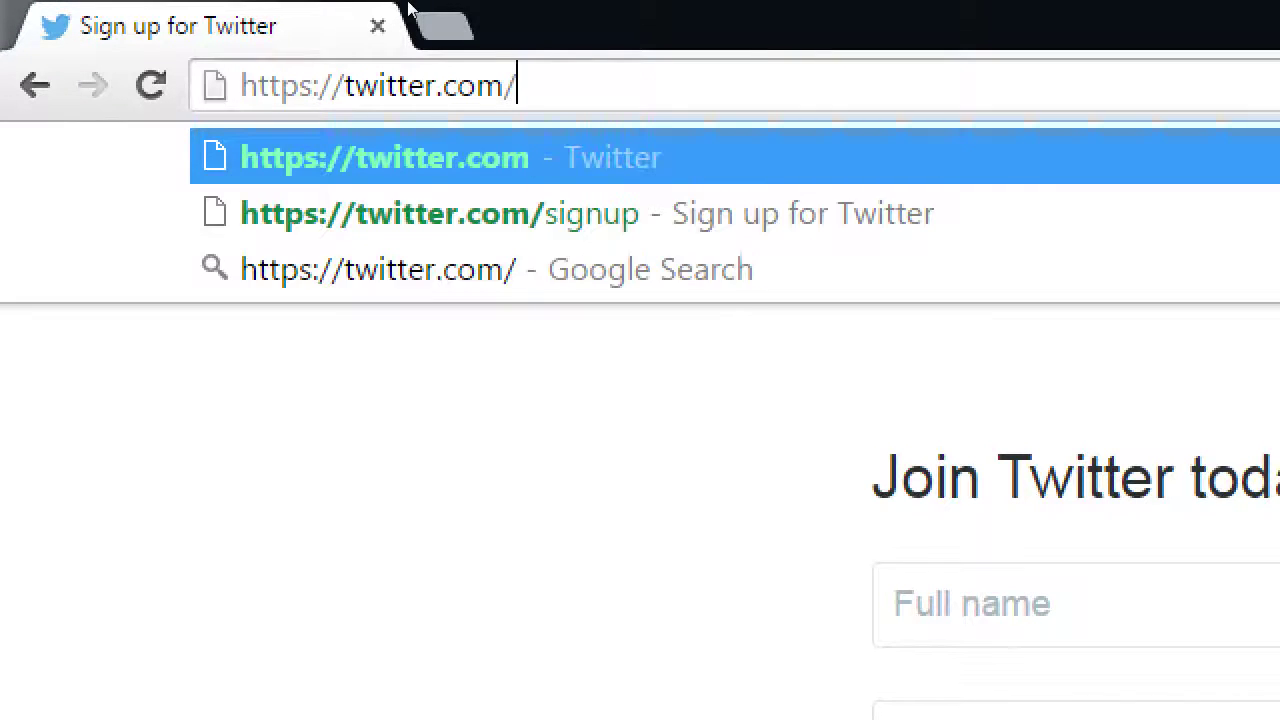
pyautogui.write('whitehous')
pyautogui.write('e')
pyautogui.press('BackSpace')
pyautogui.press('BackSpace')
pyautogui.press('BackSpace')
pyautogui.press('BackSpace')
pyautogui.press('BackSpace')
pyautogui.press('BackSpace')
pyautogui.press('BackSpace')
pyautogui.press('BackSpace')
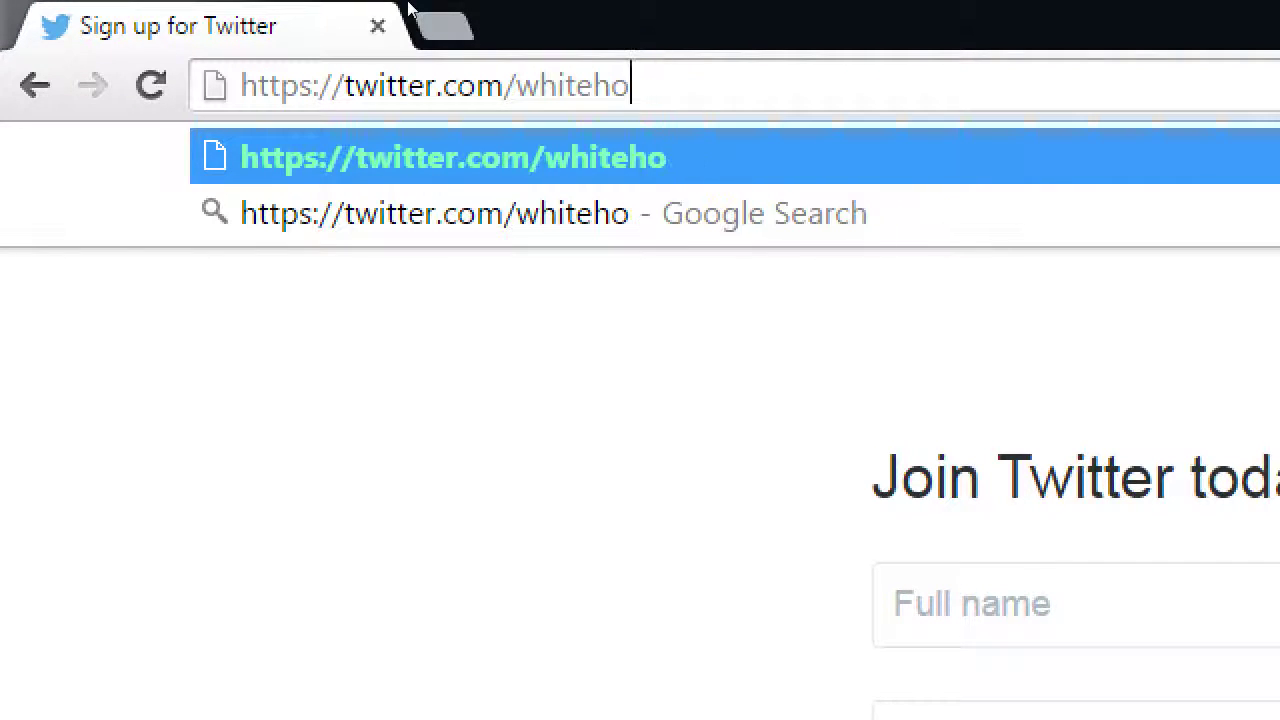
pyautogui.press('BackSpace')
pyautogui.press('BackSpace')
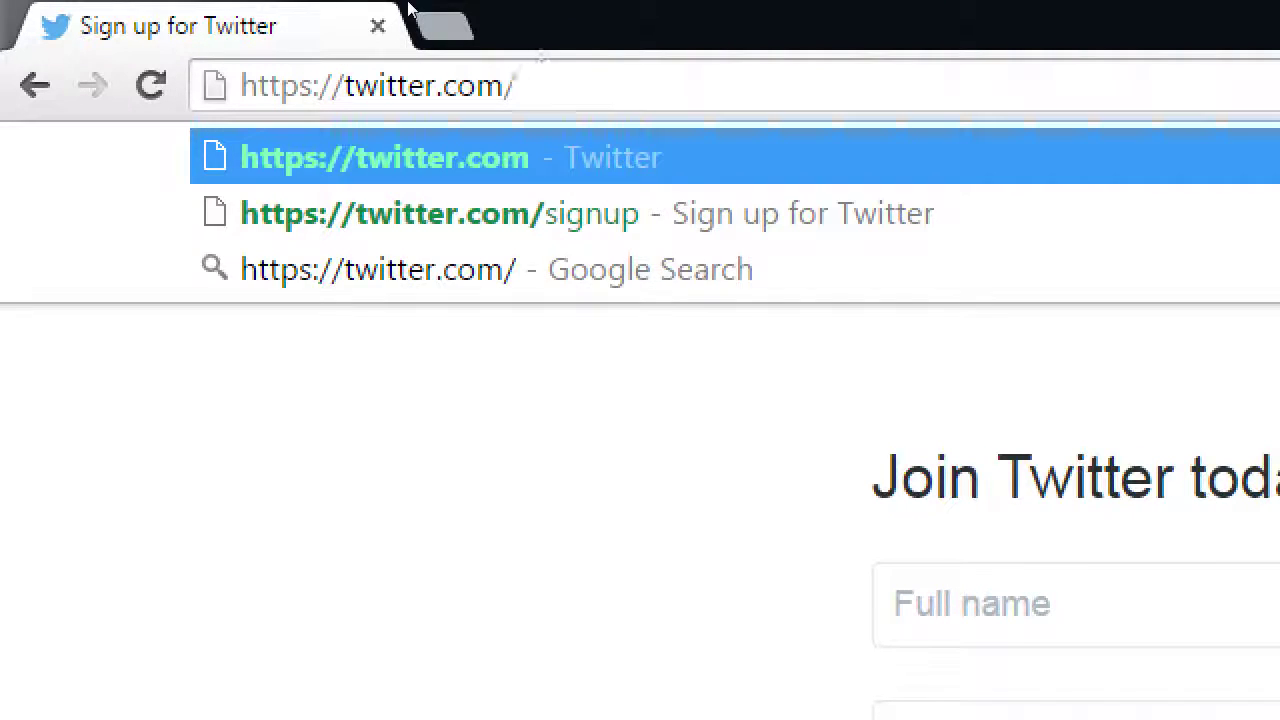
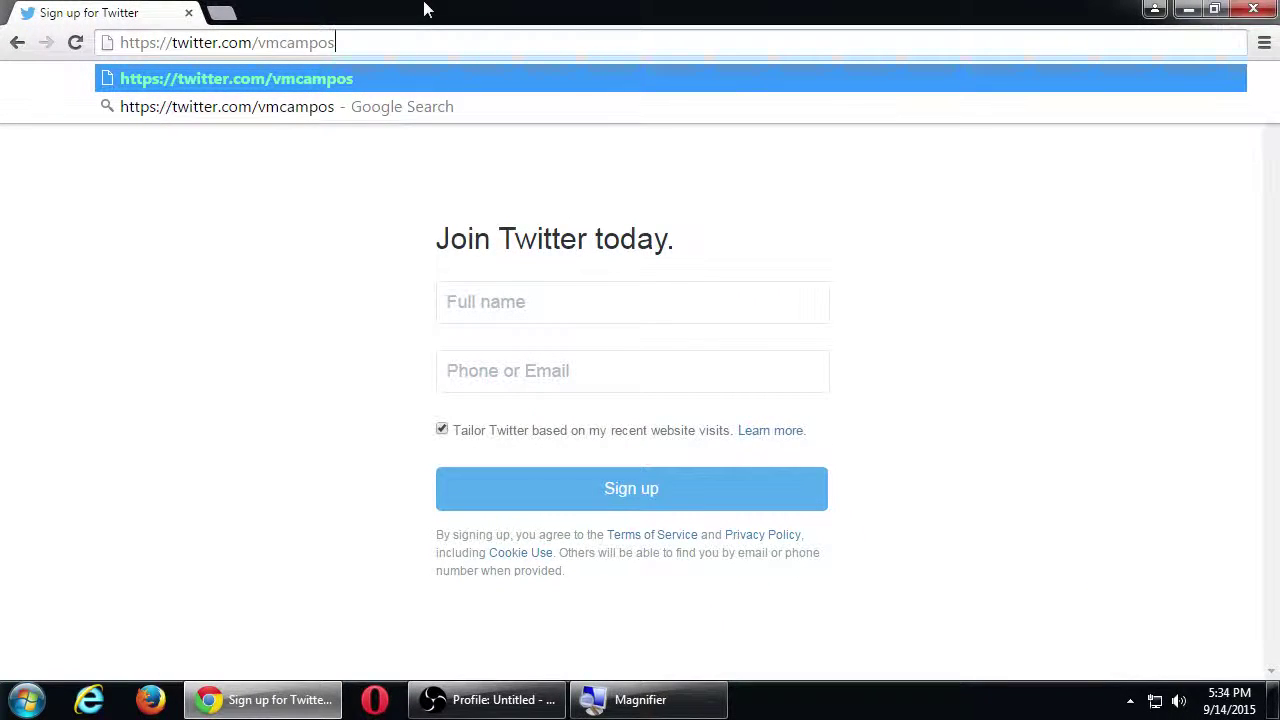
pyautogui.moveTo(360, 42); pyautogui.dragTo(116, 43)
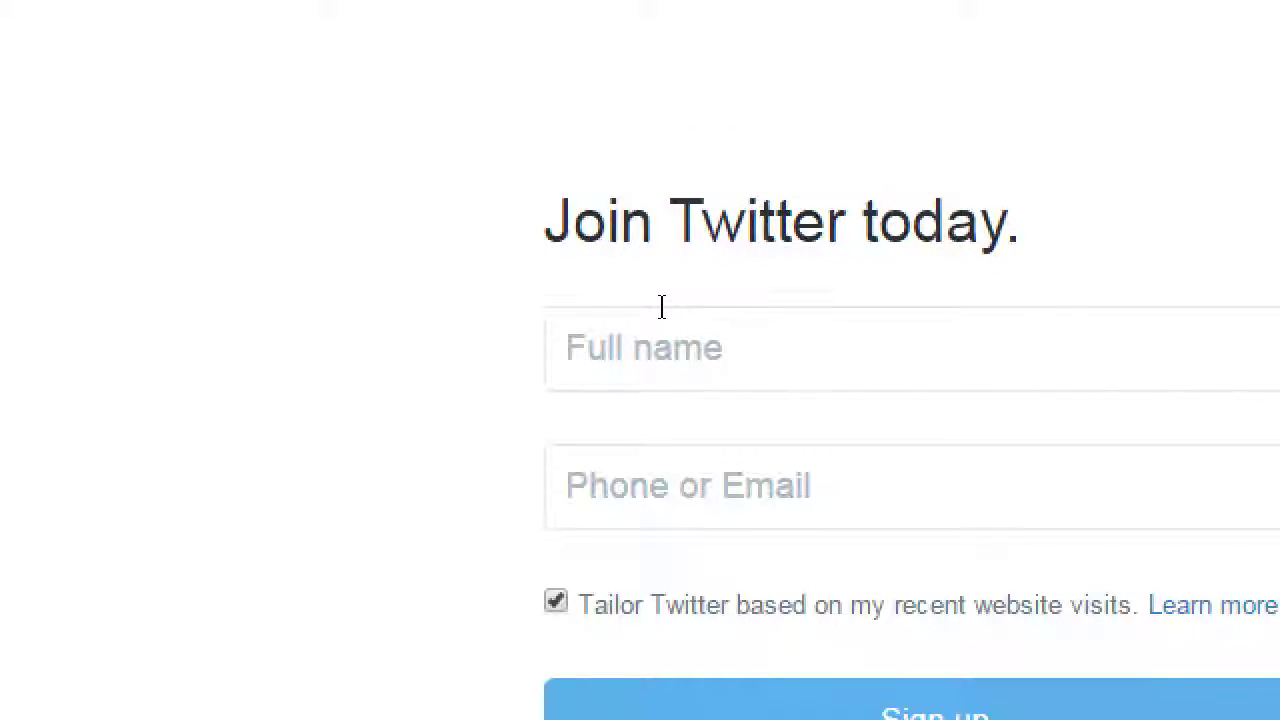
pyautogui.click(263, 85)
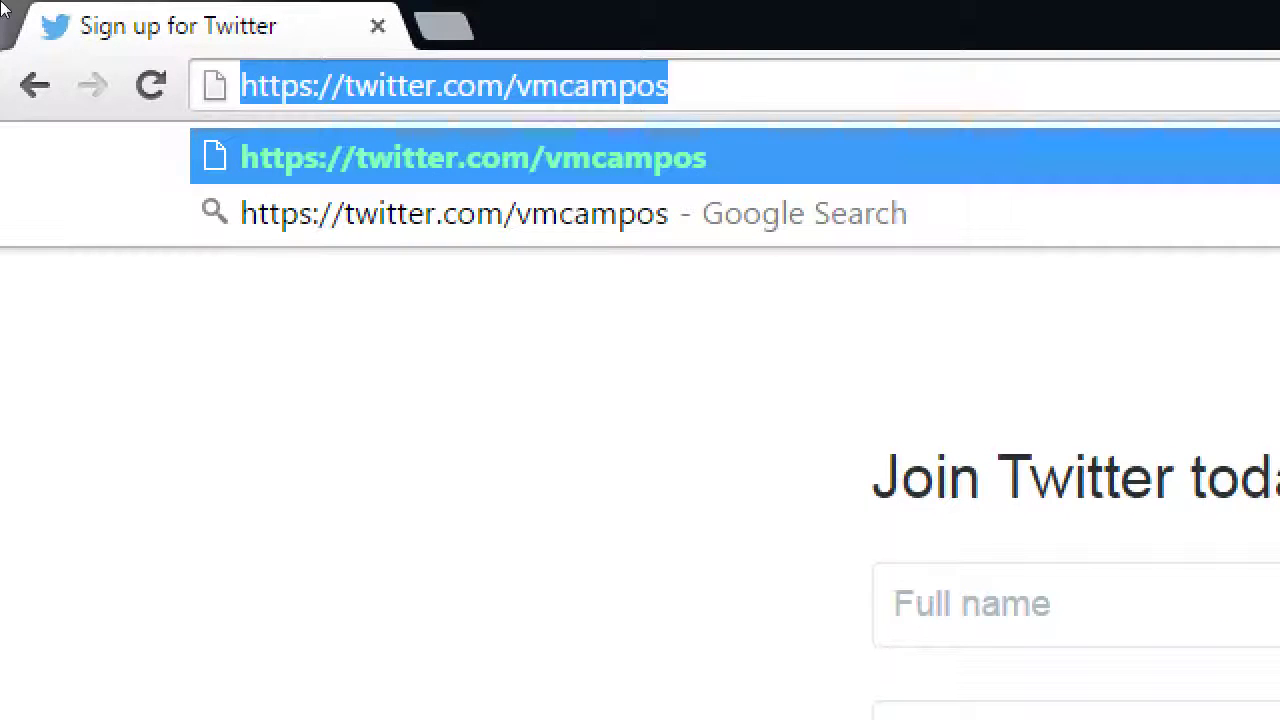
pyautogui.click(289, 50)
pyautogui.hotkey('ctrl', 'a')
pyautogui.click(242, 85)
pyautogui.press('End')
pyautogui.hotkey('shift', 'Left')
pyautogui.hotkey('shift', 'Left')
pyautogui.hotkey('shift', 'Left')
pyautogui.hotkey('shift', 'Left')
pyautogui.hotkey('shift', 'Left')
pyautogui.hotkey('shift', 'Left')
pyautogui.hotkey('shift', 'Left')
pyautogui.hotkey('shift', 'Left')
pyautogui.hotkey('shift', 'Left')
pyautogui.hotkey('shift', 'Left')
pyautogui.hotkey('shift', 'Left')
pyautogui.hotkey('shift', 'Left')
pyautogui.hotkey('shift', 'Left')
pyautogui.hotkey('shift', 'Left')
pyautogui.hotkey('shift', 'Left')
pyautogui.hotkey('shift', 'Left')
pyautogui.hotkey('shift', 'Left')
pyautogui.hotkey('shift', 'Left')
pyautogui.hotkey('shift', 'Left')
pyautogui.hotkey('shift', 'Left')
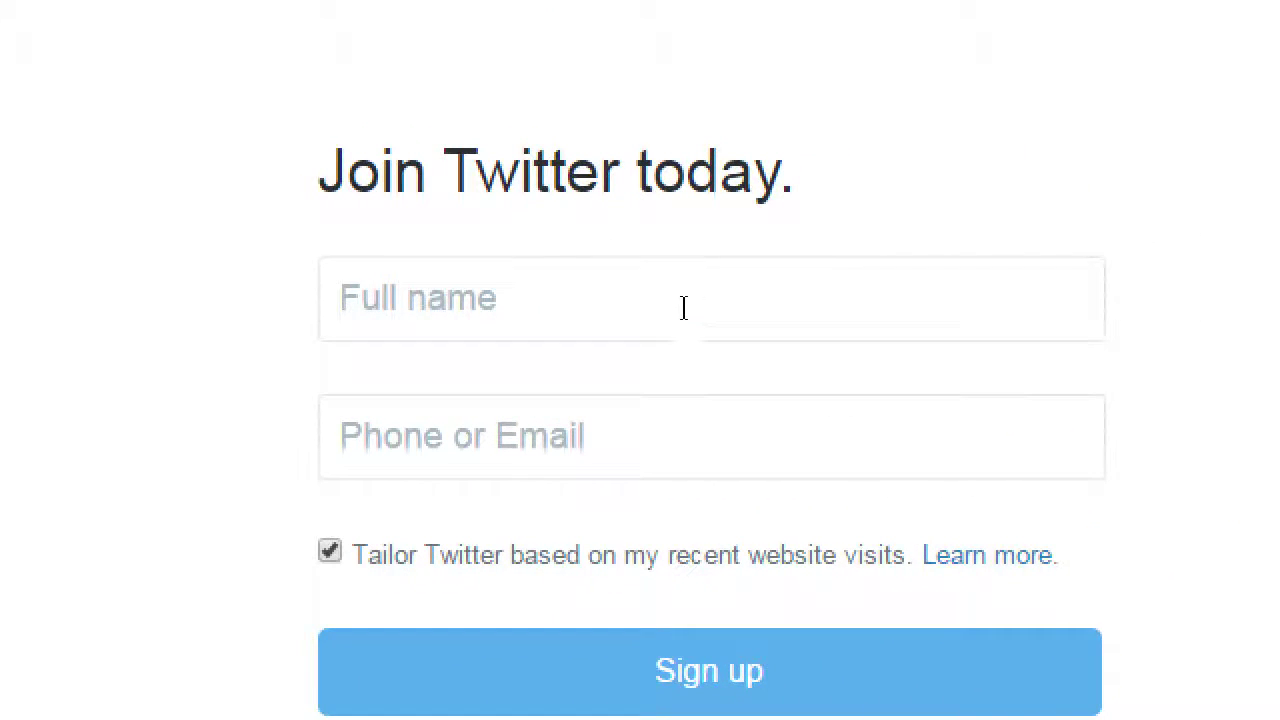
pyautogui.click(682, 308)
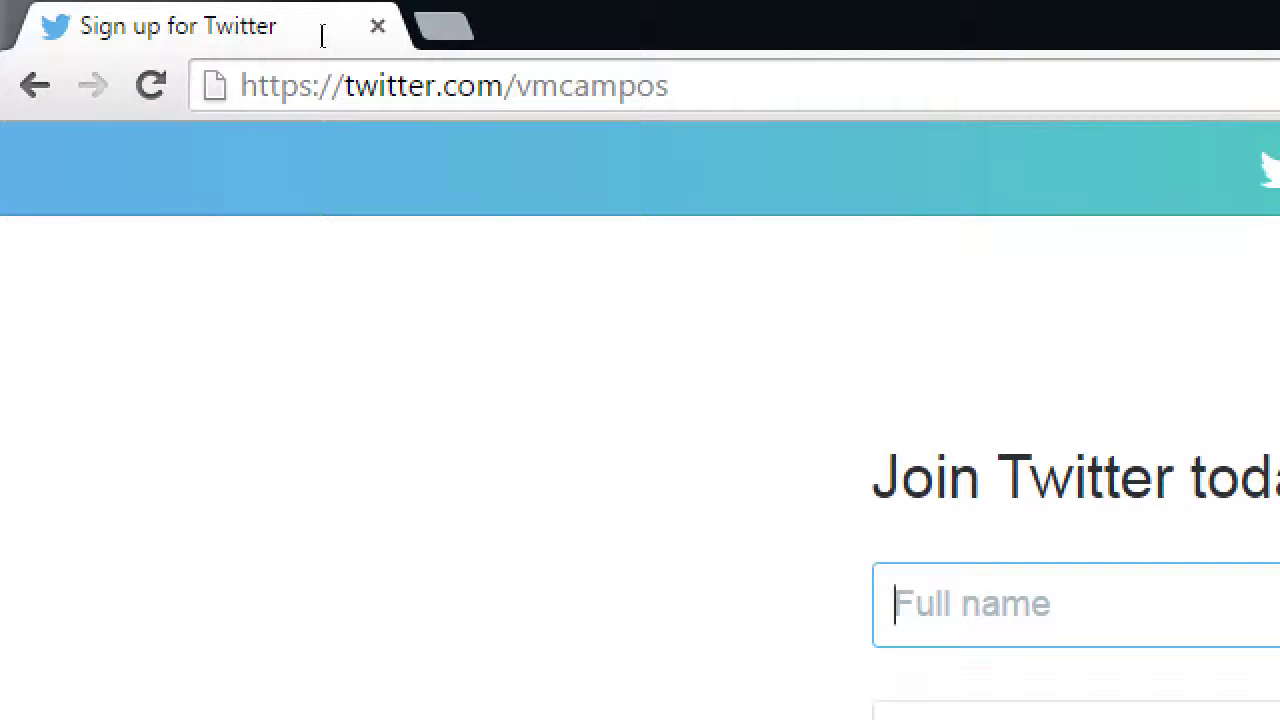
pyautogui.moveTo(670, 84); pyautogui.dragTo(100, 40)
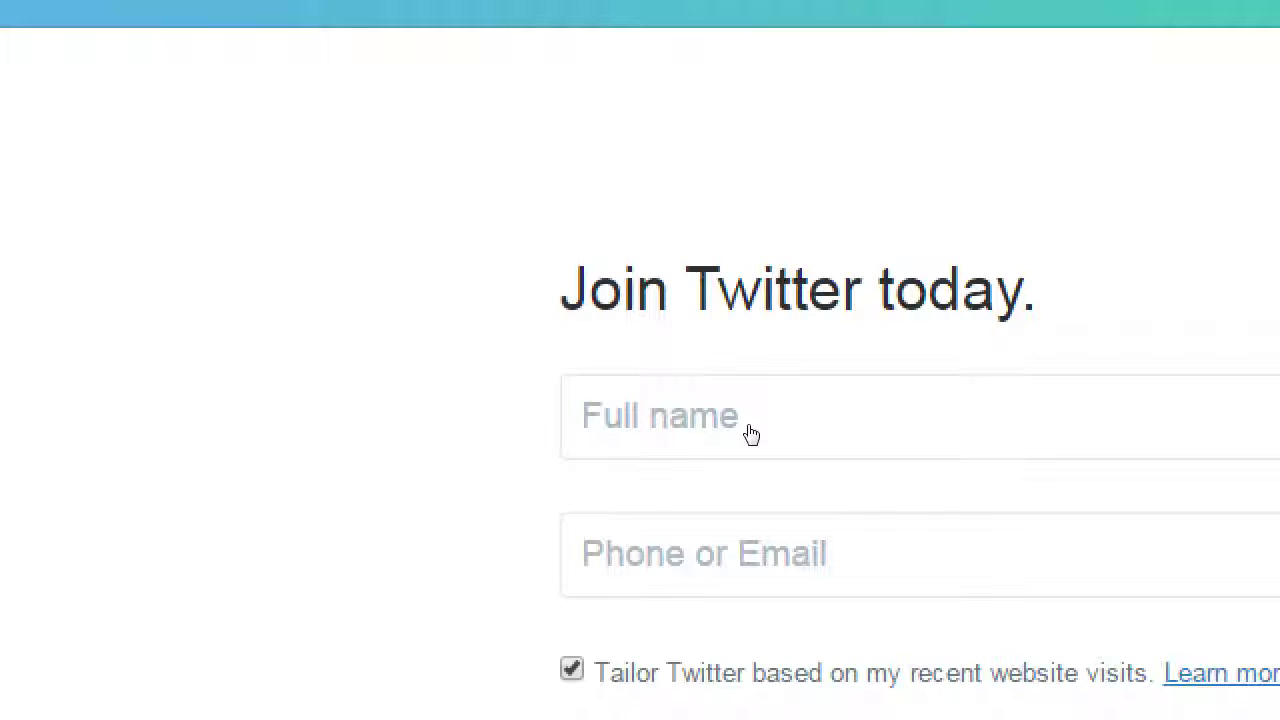
# Step: Try Victor's Bakery and other sample names in the Full name field
pyautogui.click(743, 429)
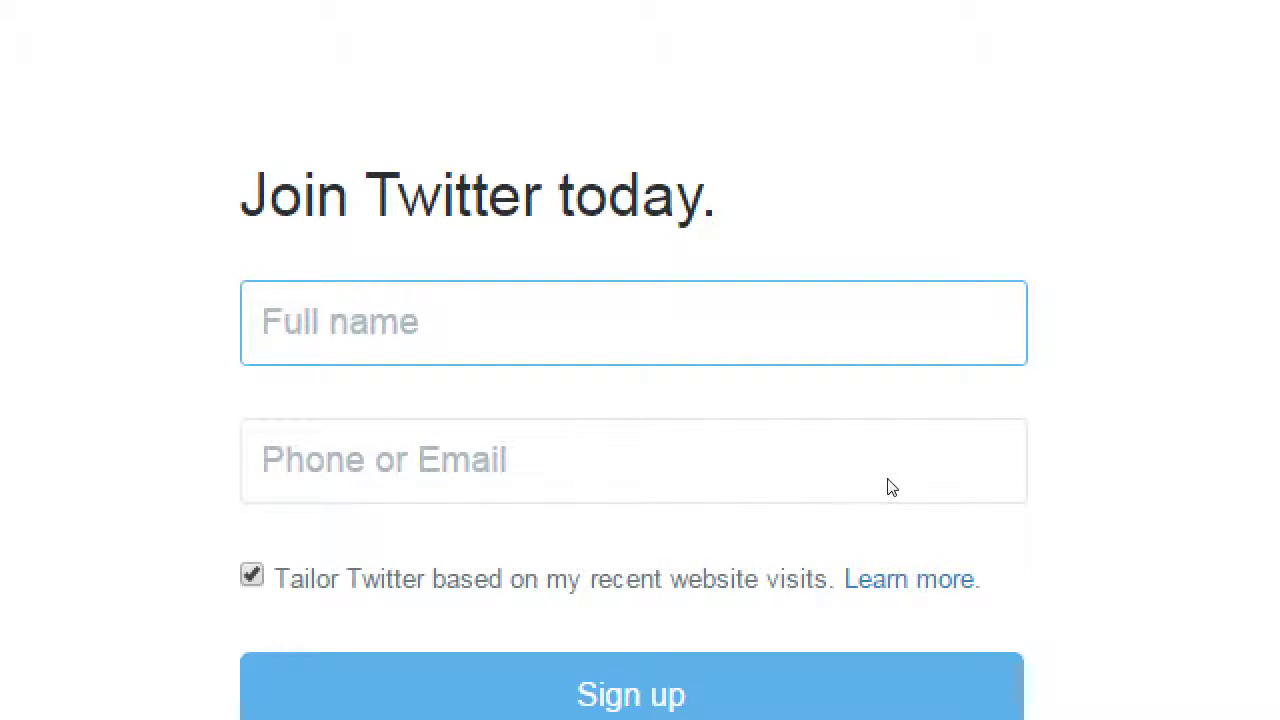
pyautogui.write('Vic')
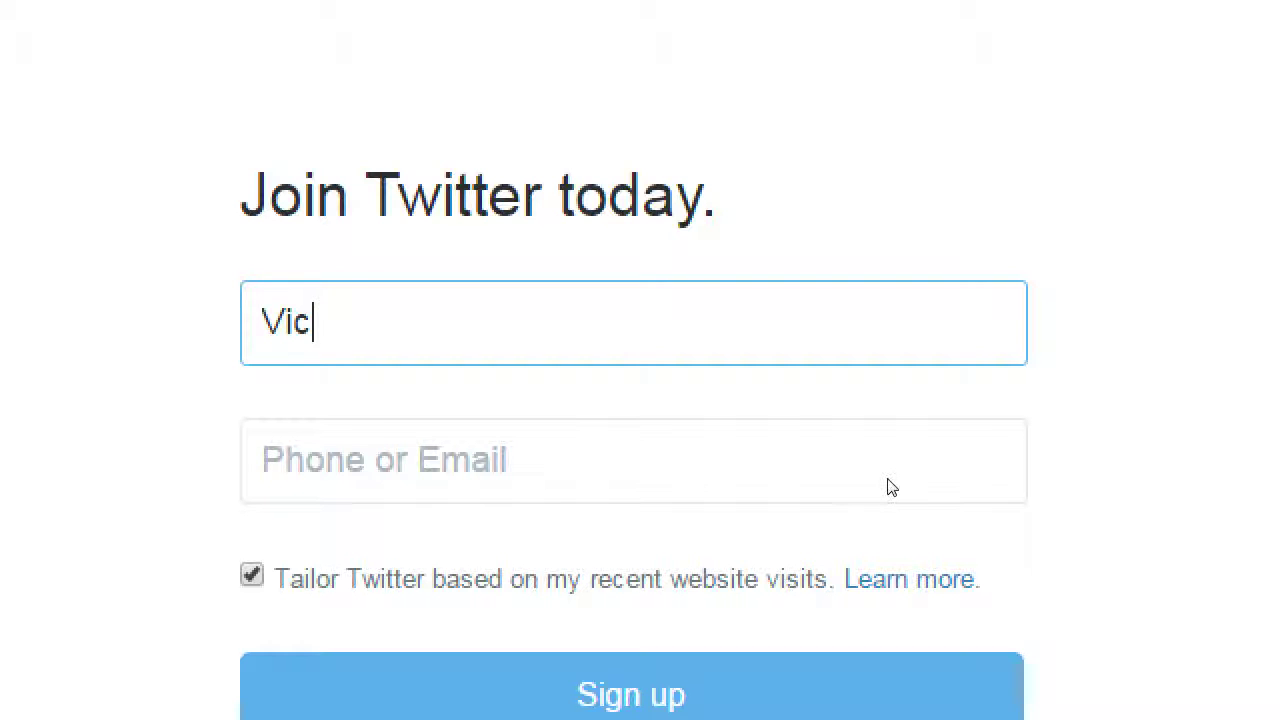
pyautogui.write("tor's Bakery")
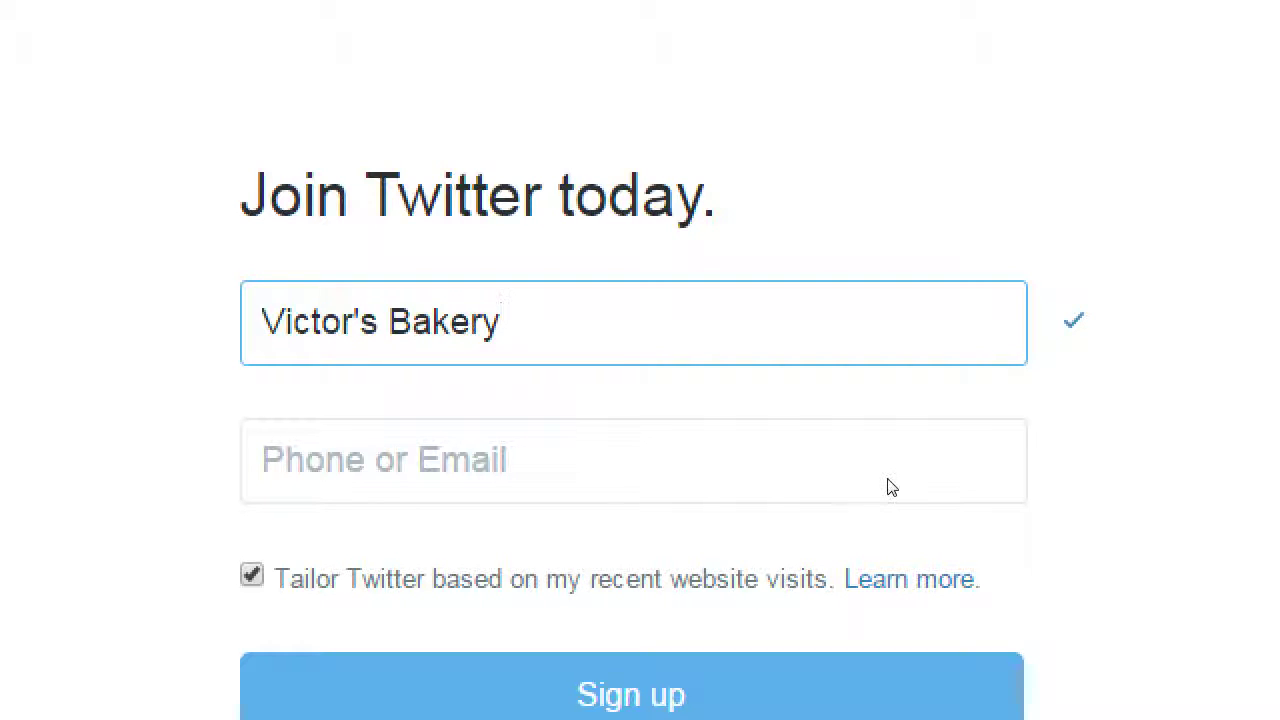
pyautogui.hotkey('ctrl', 'a')
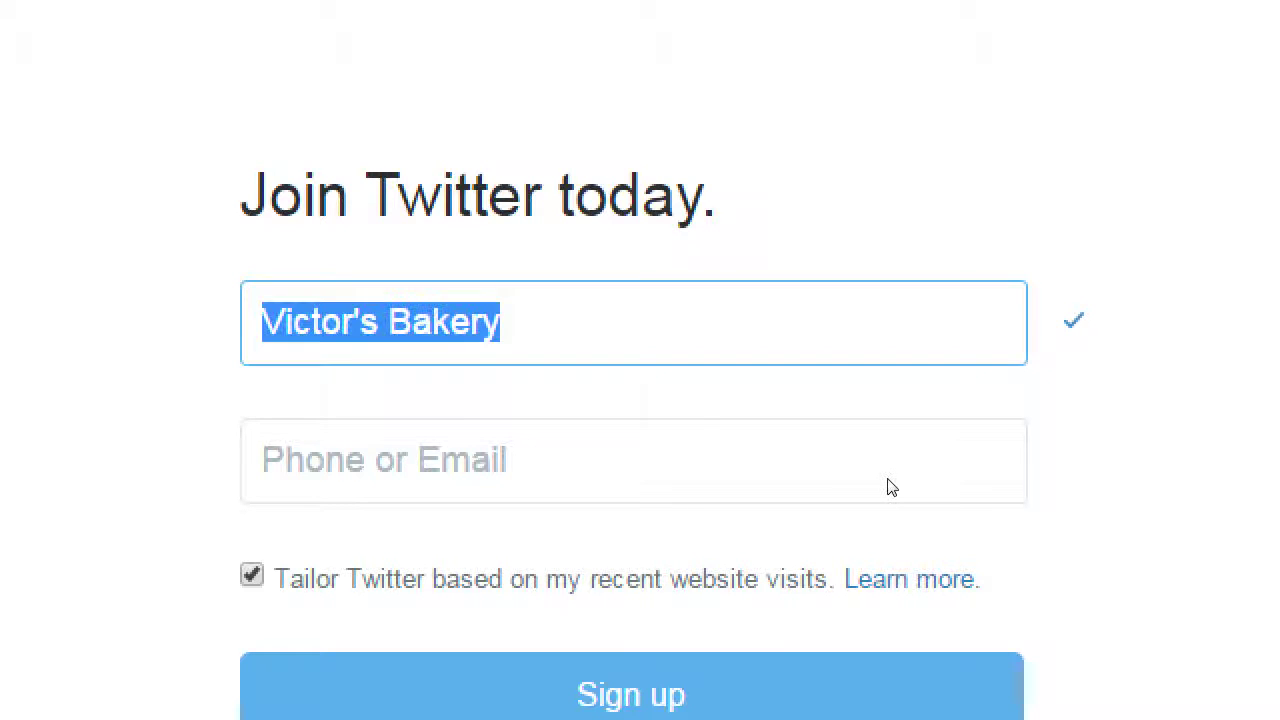
pyautogui.write('Darth v')
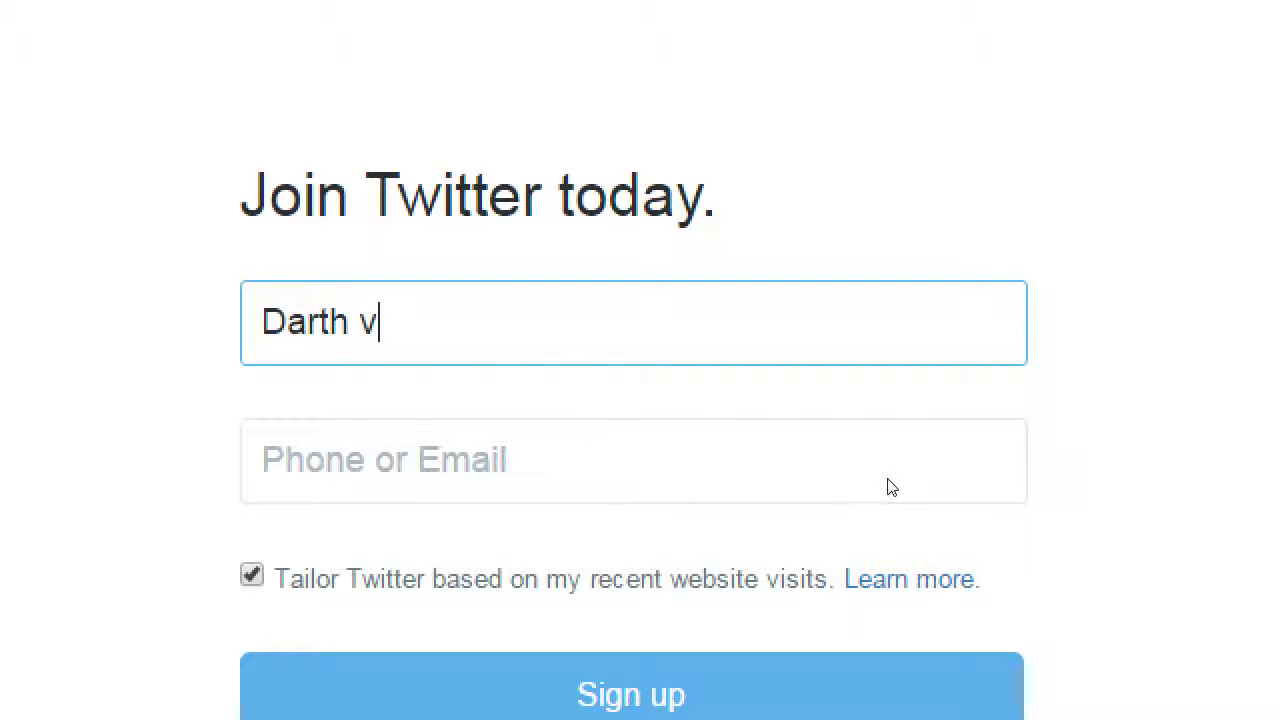
pyautogui.press('BackSpace')
pyautogui.write('Vader')
pyautogui.press('Tab')
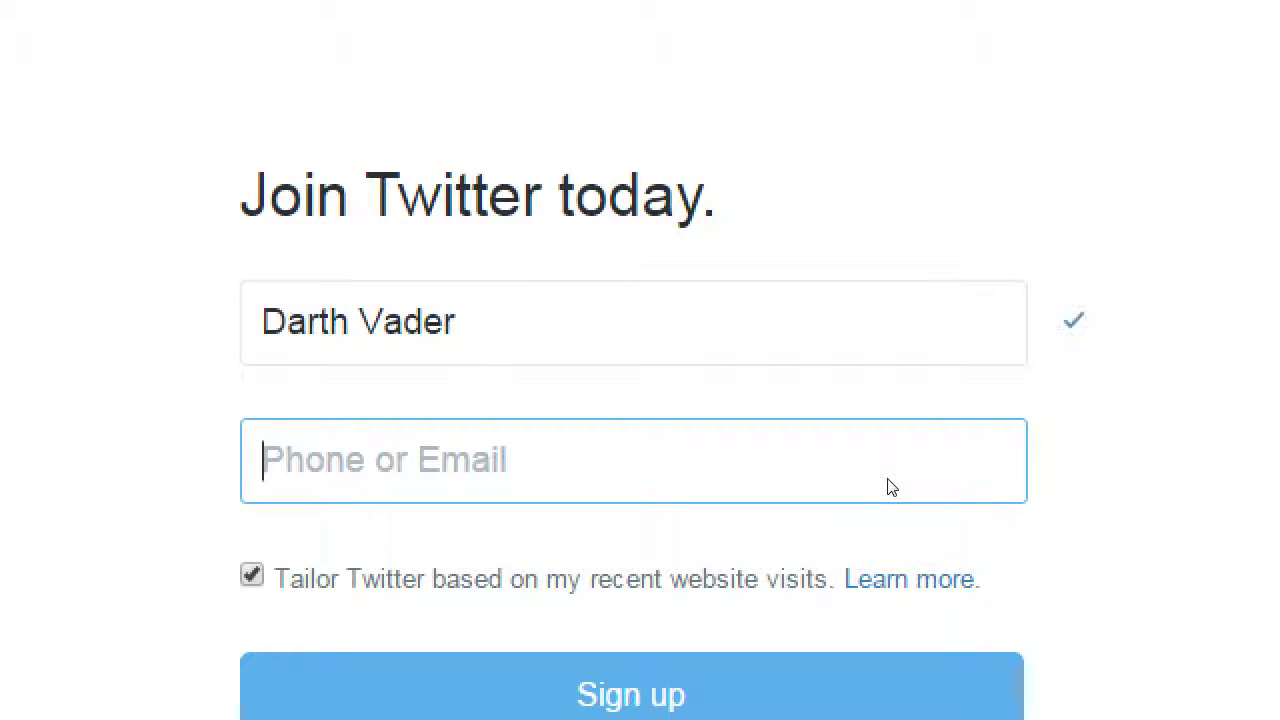
pyautogui.hotkey('shift', 'Tab')
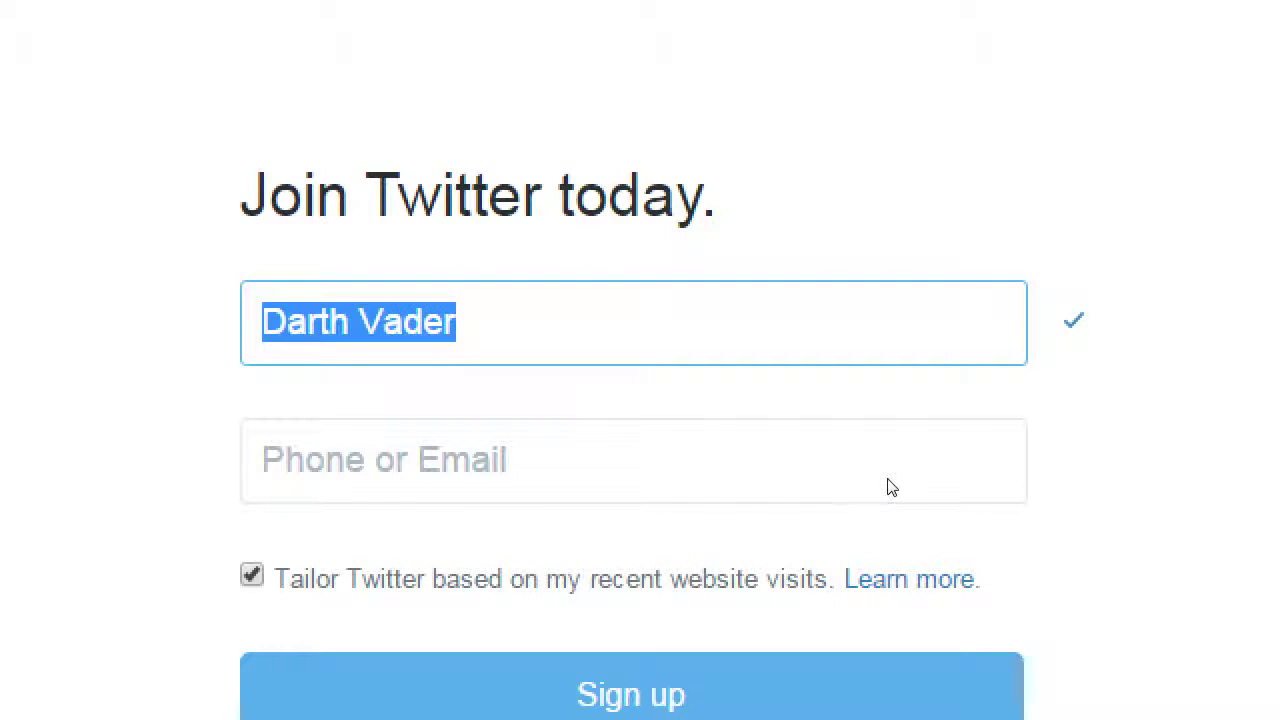
pyautogui.write('HIlary')
pyautogui.press('BackSpace')
pyautogui.press('BackSpace')
pyautogui.press('BackSpace')
pyautogui.press('BackSpace')
pyautogui.press('BackSpace')
pyautogui.write('illary Clinton')
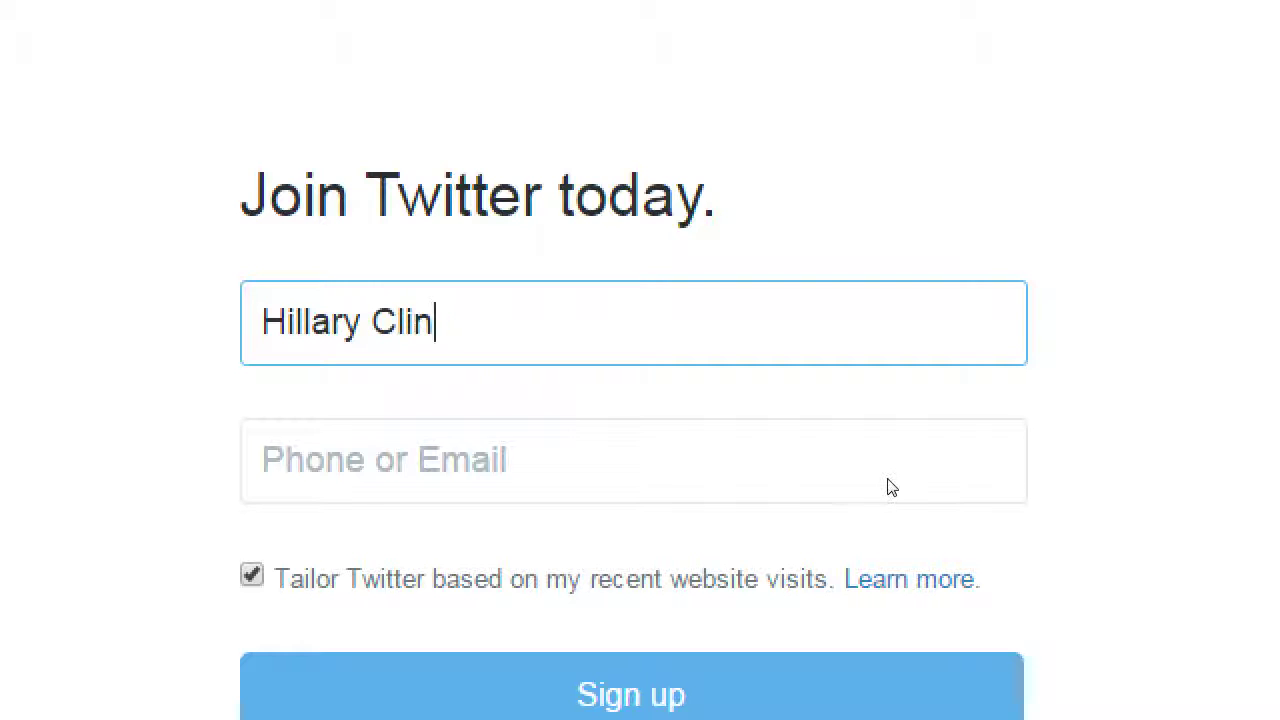
pyautogui.press('Tab')
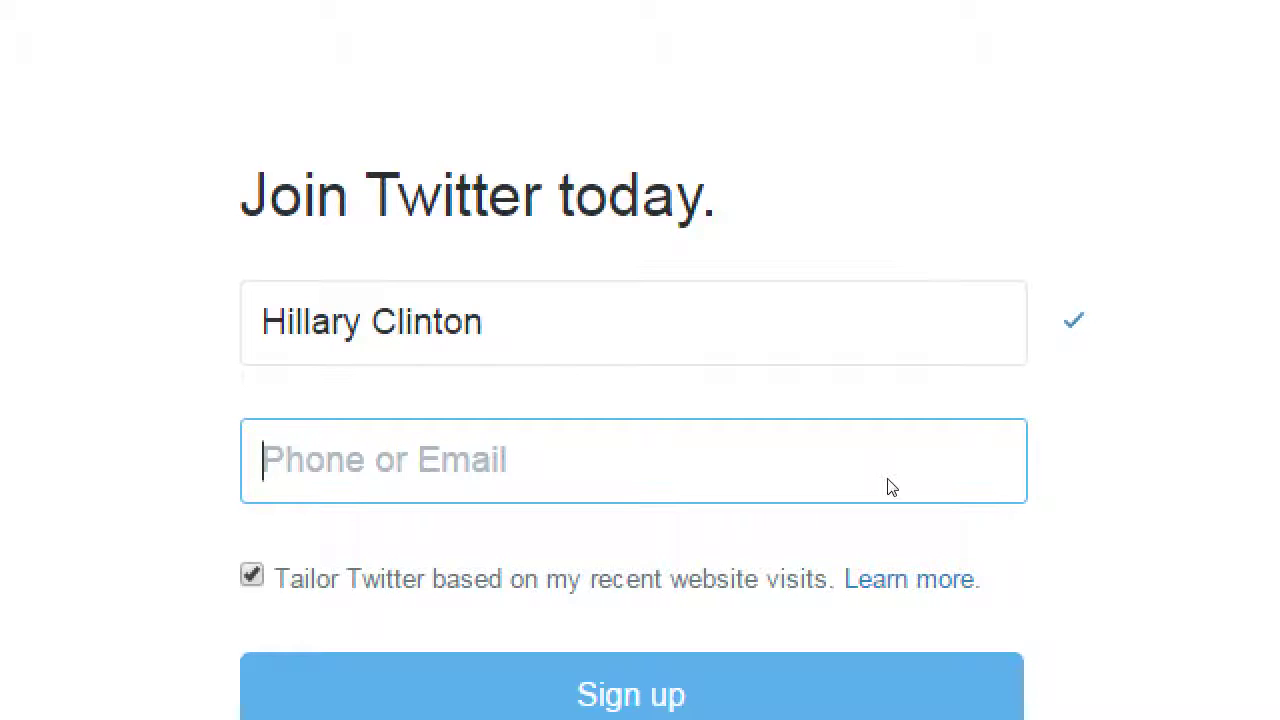
# Step: Empty the name to show the error, then retype victor's Bakery and delete the lowercase v
pyautogui.hotkey('shift', 'Tab')
pyautogui.press('BackSpace')
pyautogui.press('Tab')
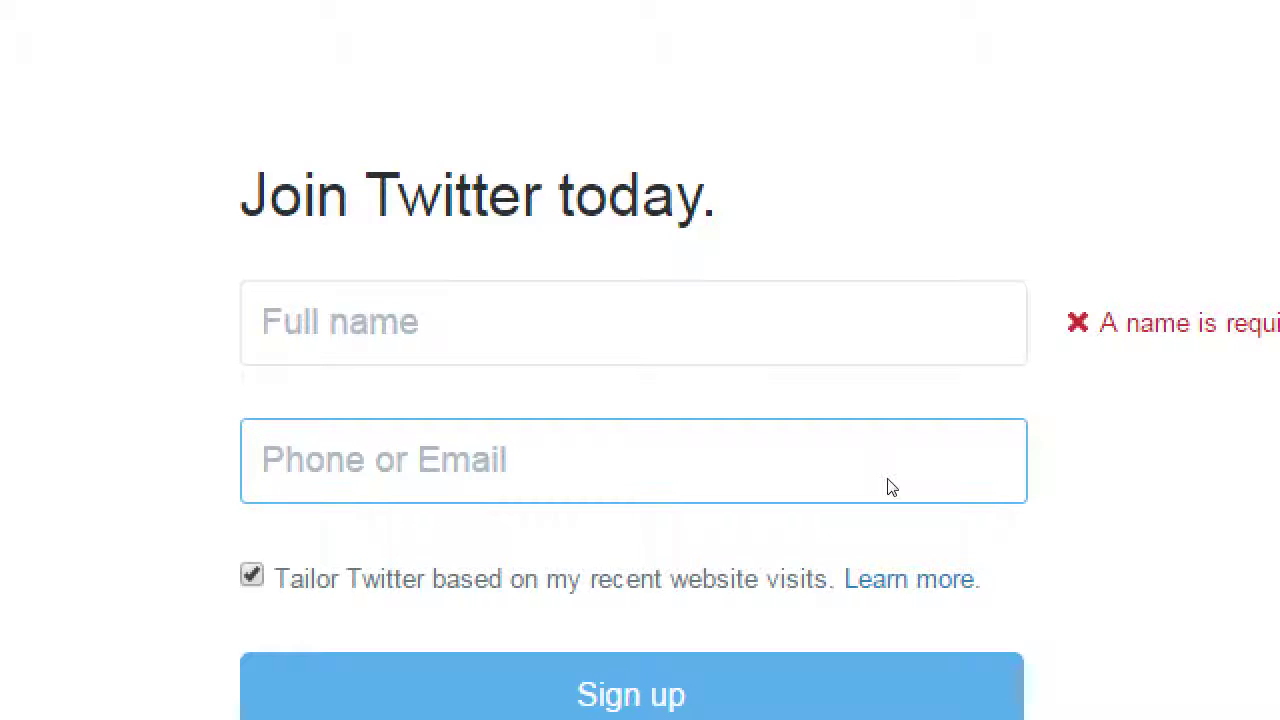
pyautogui.hotkey('shift', 'Tab')
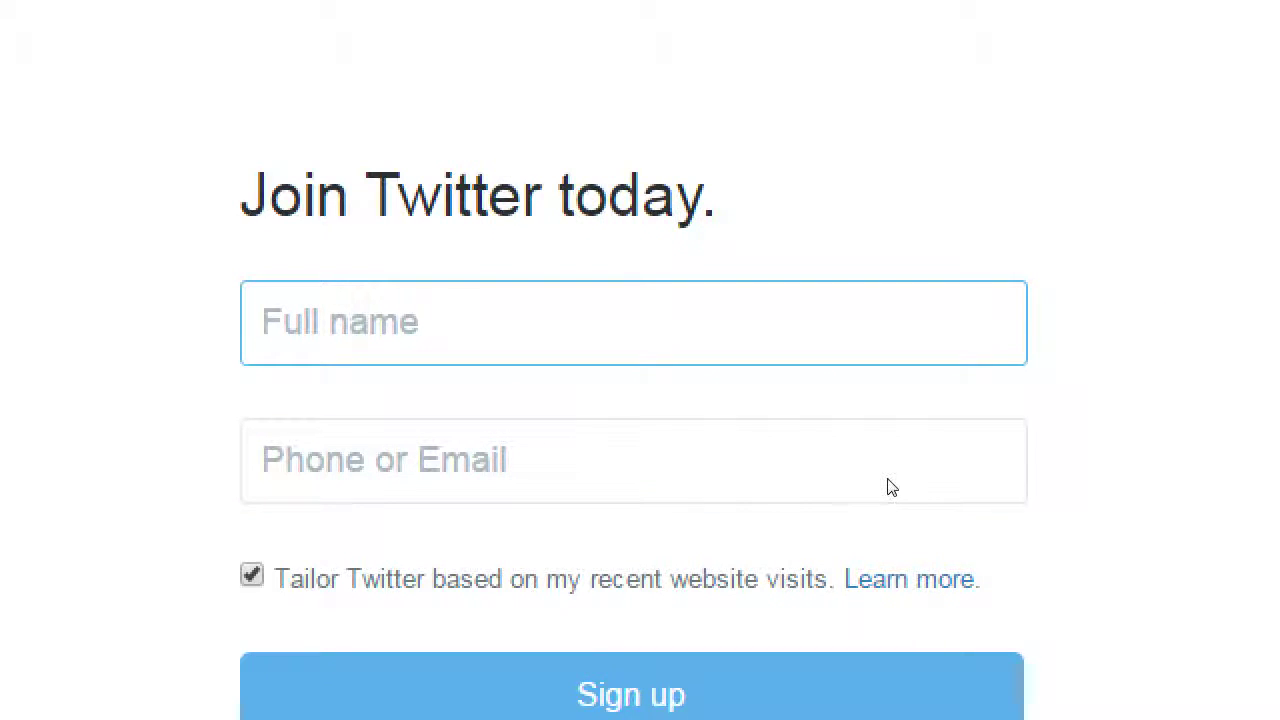
pyautogui.write("victor's Bakery")
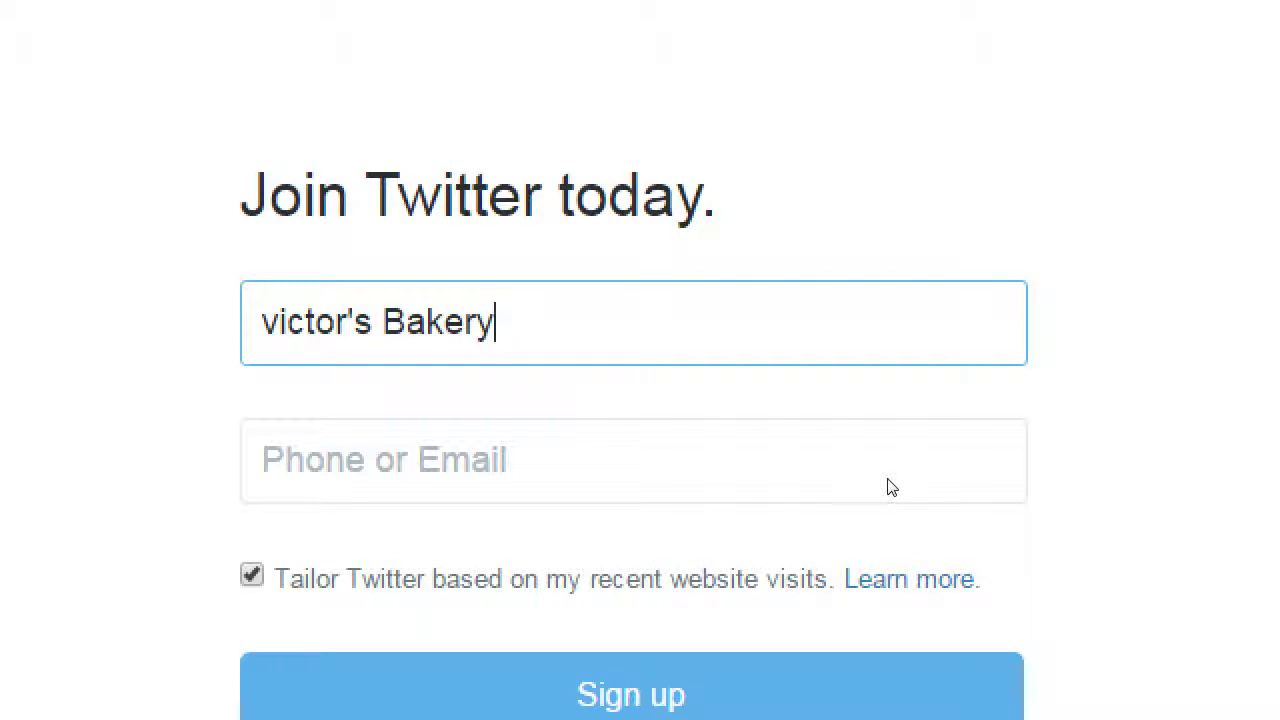
pyautogui.press('Home')
pyautogui.press('Delete')
# Step: Capitalize the name to Victor's Bakery and enter the bakery's e-mail address
pyautogui.write('V')
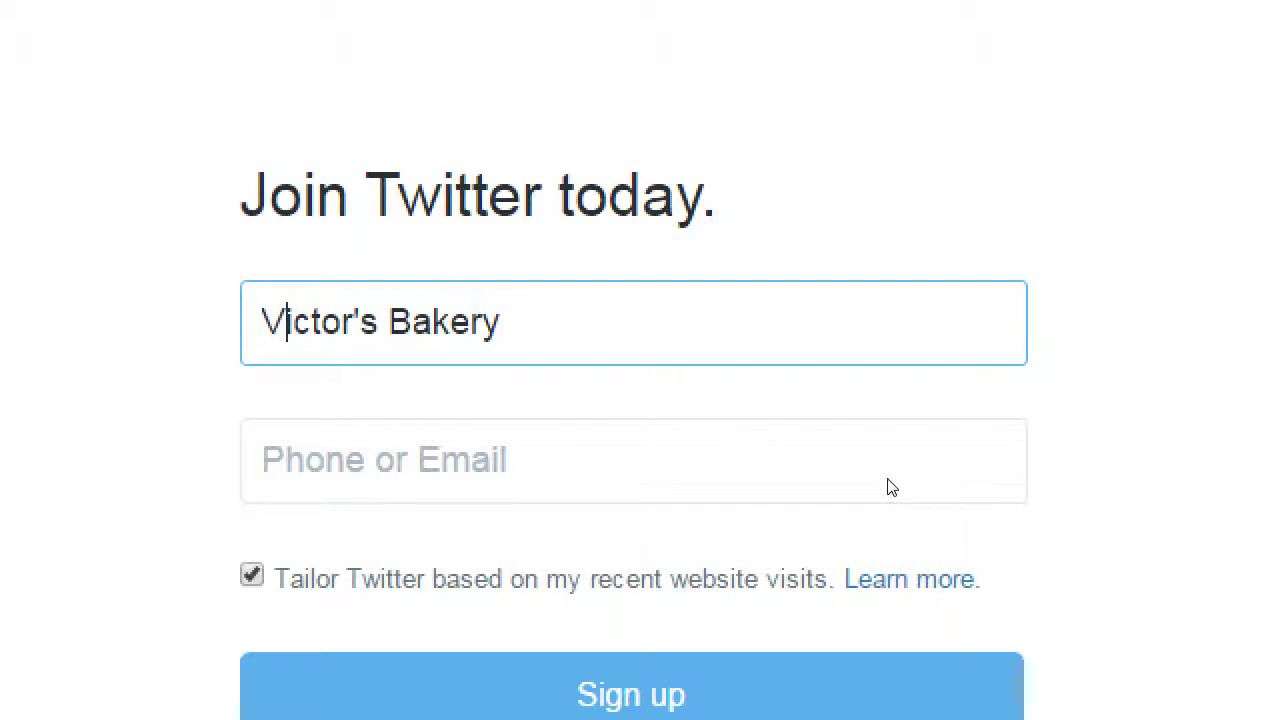
pyautogui.press('Tab')
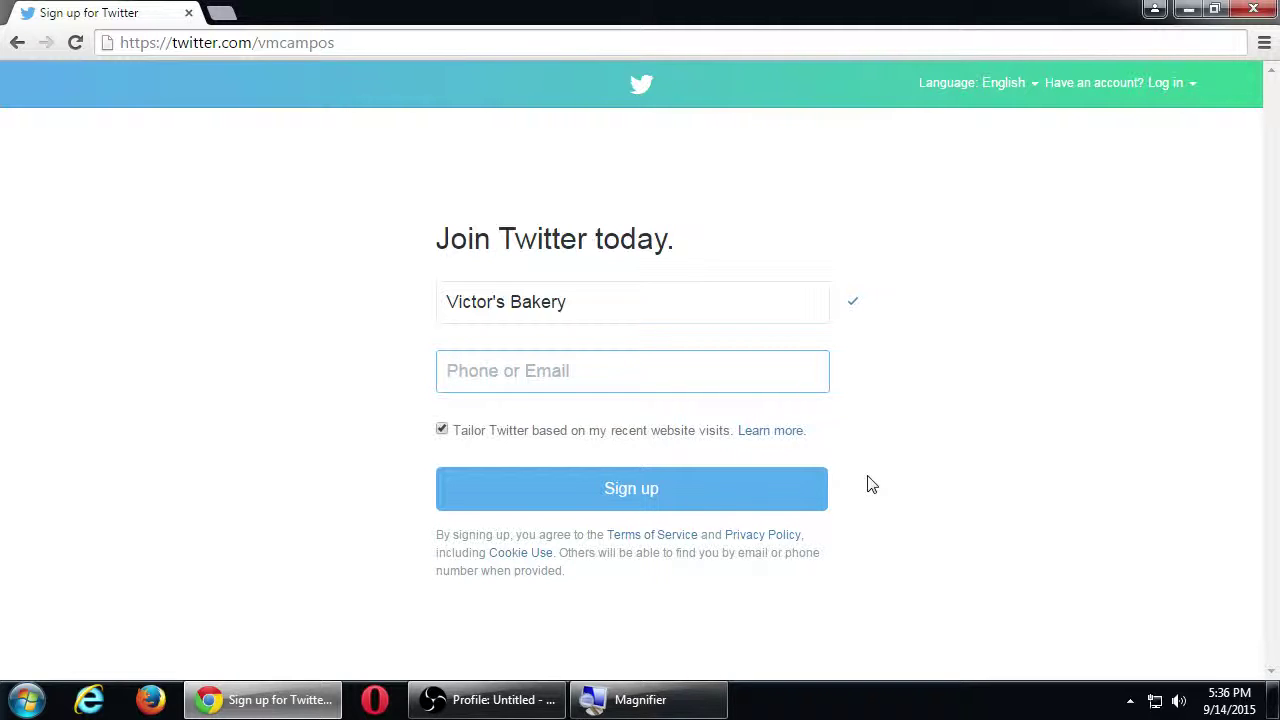
pyautogui.write('campos')
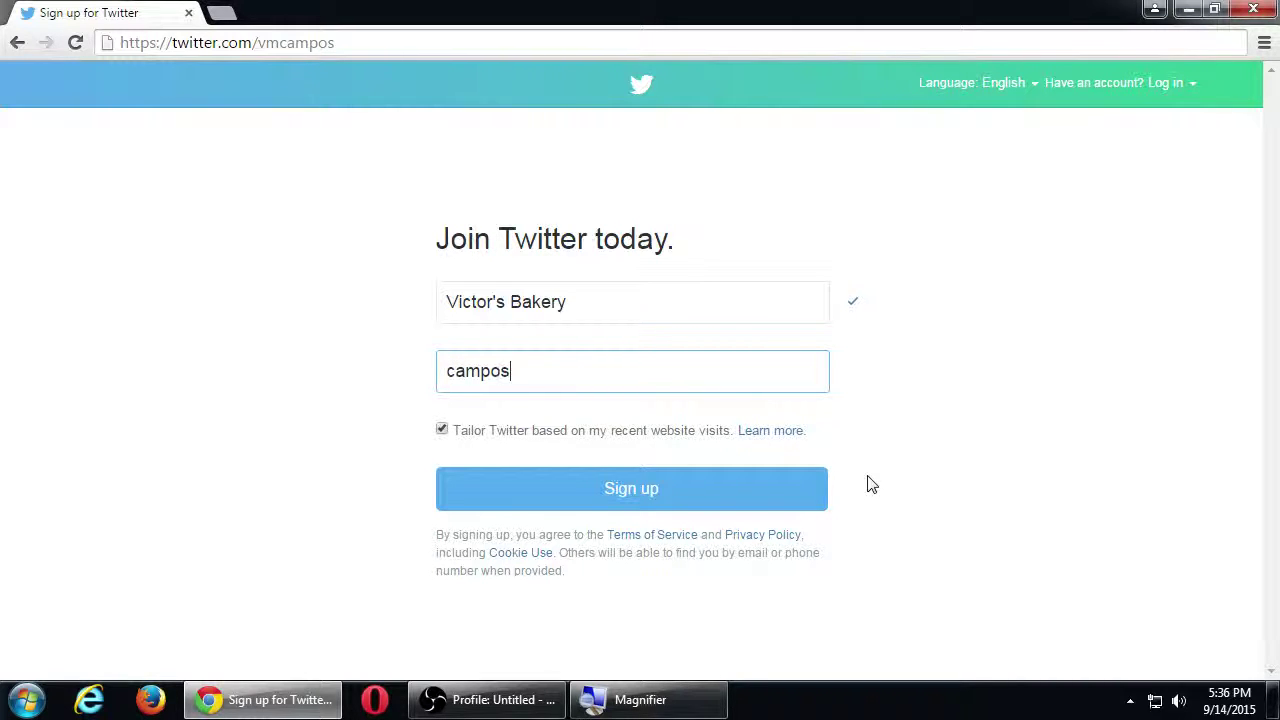
pyautogui.press('BackSpace')
pyautogui.press('BackSpace')
pyautogui.press('BackSpace')
pyautogui.press('BackSpace')
pyautogui.press('BackSpace')
pyautogui.press('BackSpace')
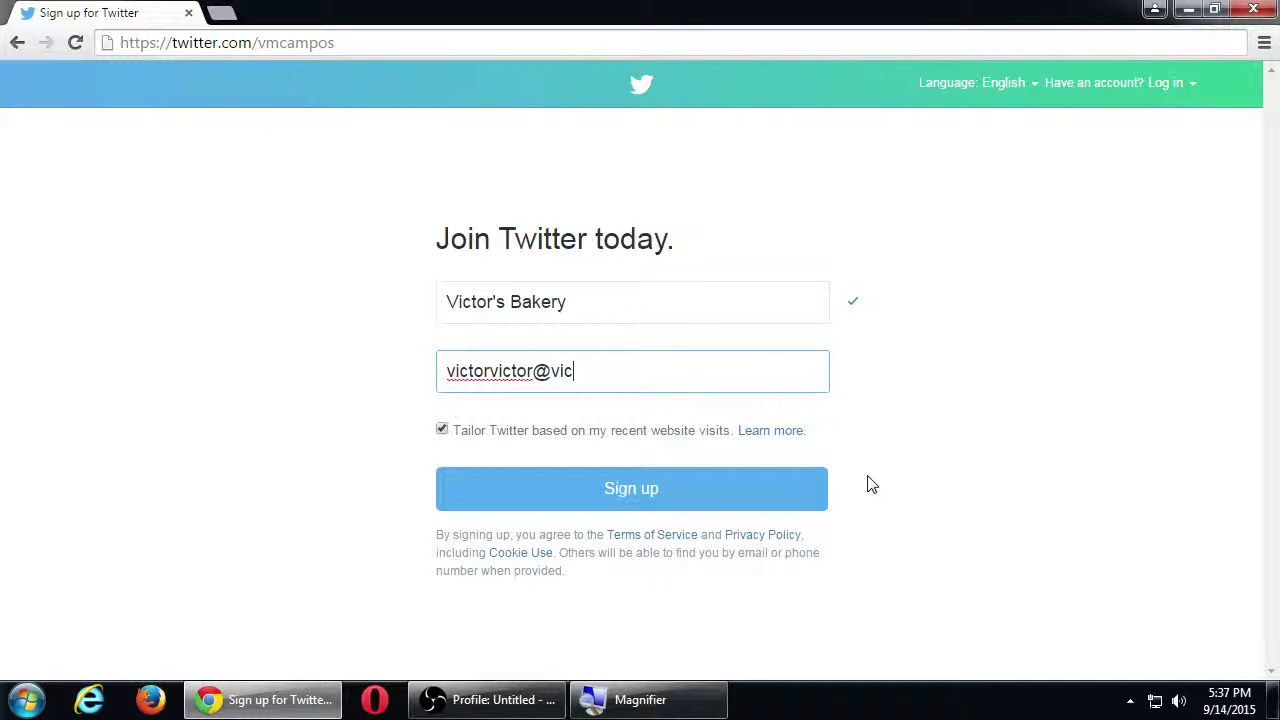
pyautogui.press('super+plus')
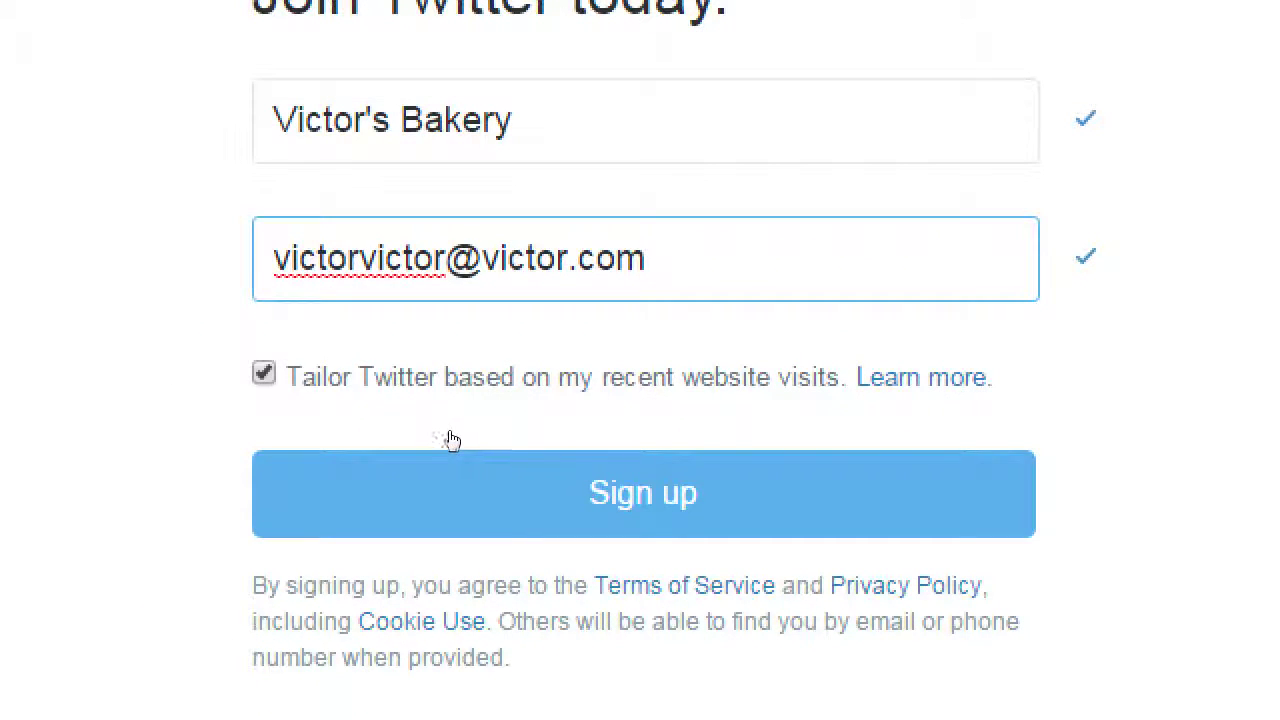
# Step: Untick tailoring based on recent website visits and submit the sign-up form
pyautogui.press('Tab')
pyautogui.press('space')
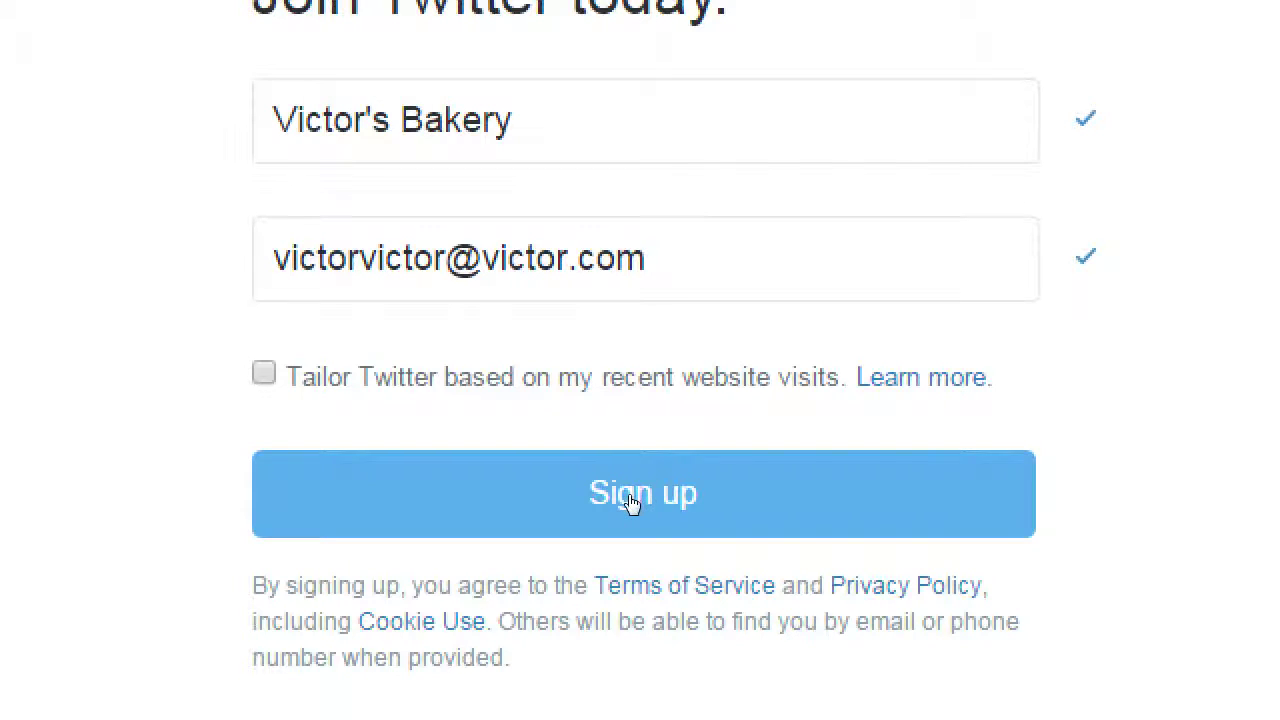
pyautogui.click(630, 496)
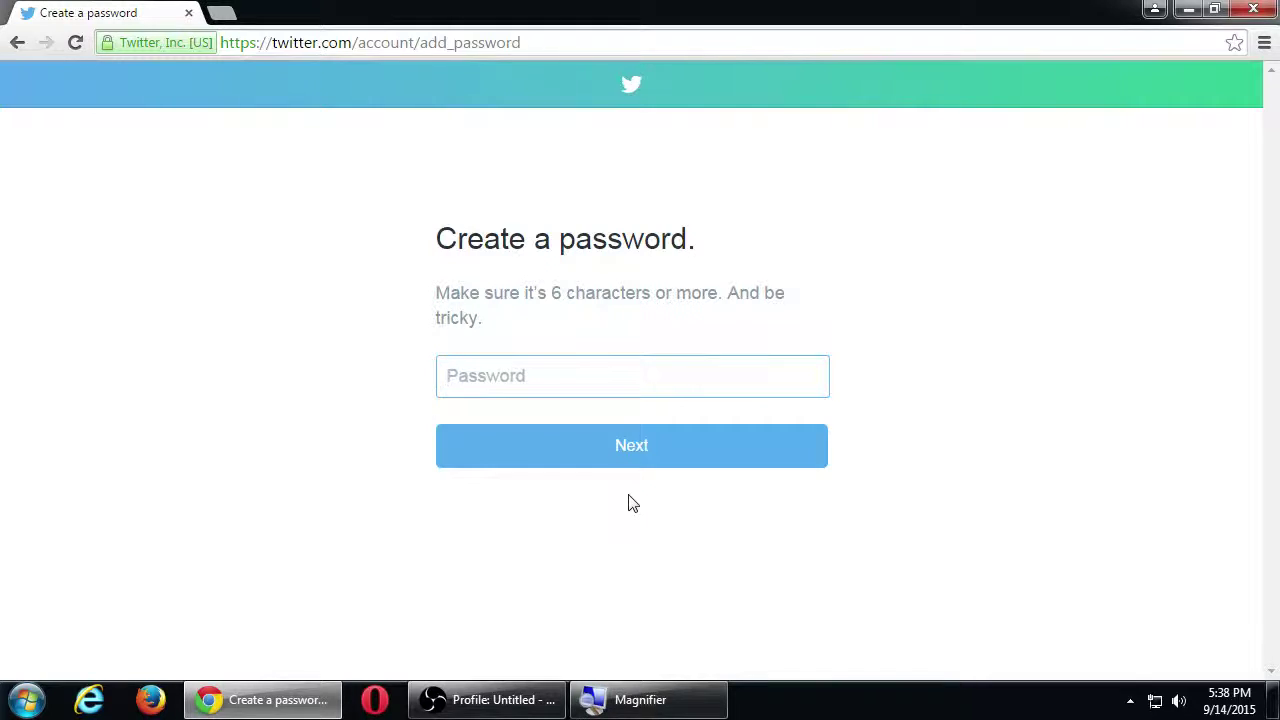
# Step: Enter a 14-character account password and continue
pyautogui.write('••••••••••')
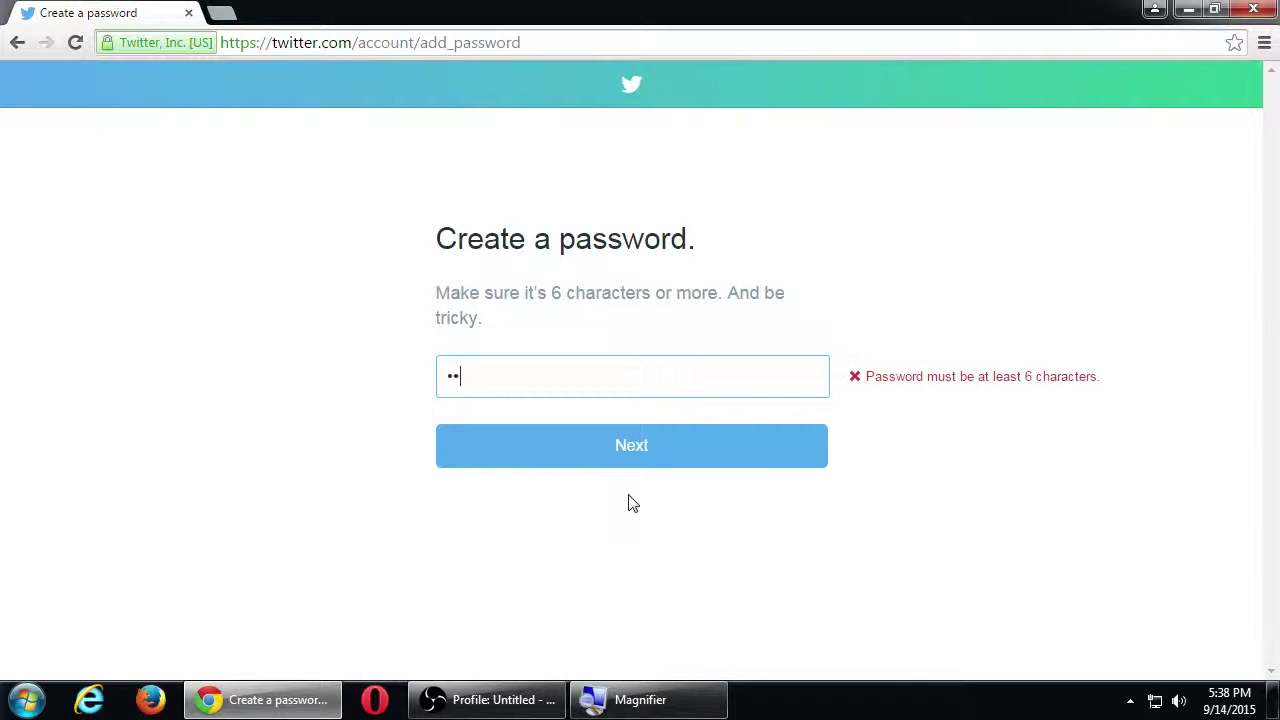
pyautogui.write('••••')
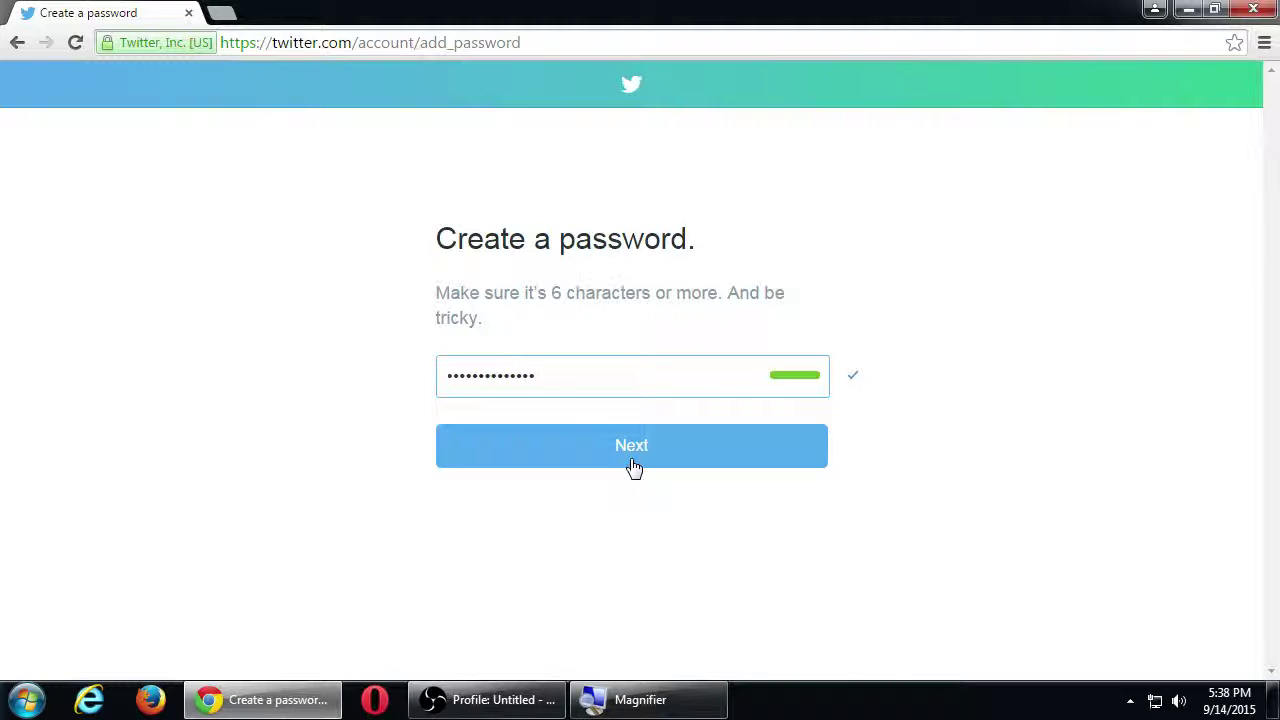
pyautogui.click(633, 466)
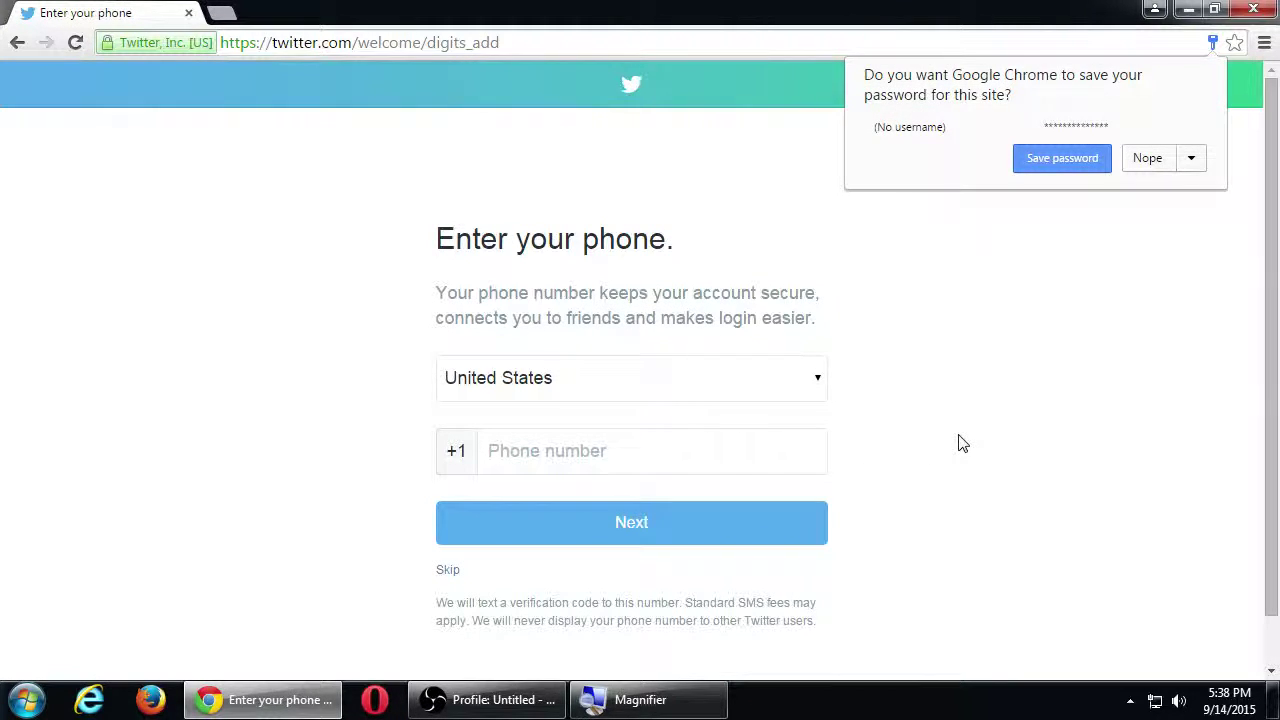
# Step: Decline Chrome's password saving and skip the phone number step
pyautogui.click(1157, 162)
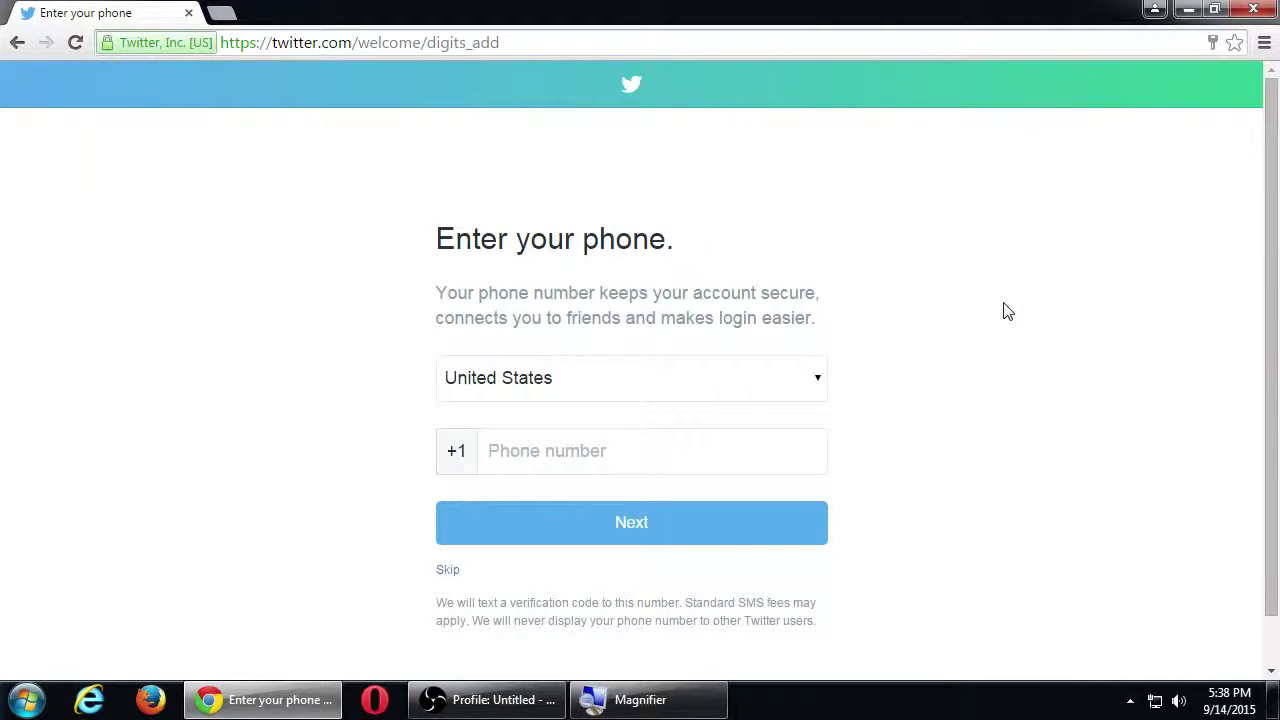
pyautogui.press('super+plus')
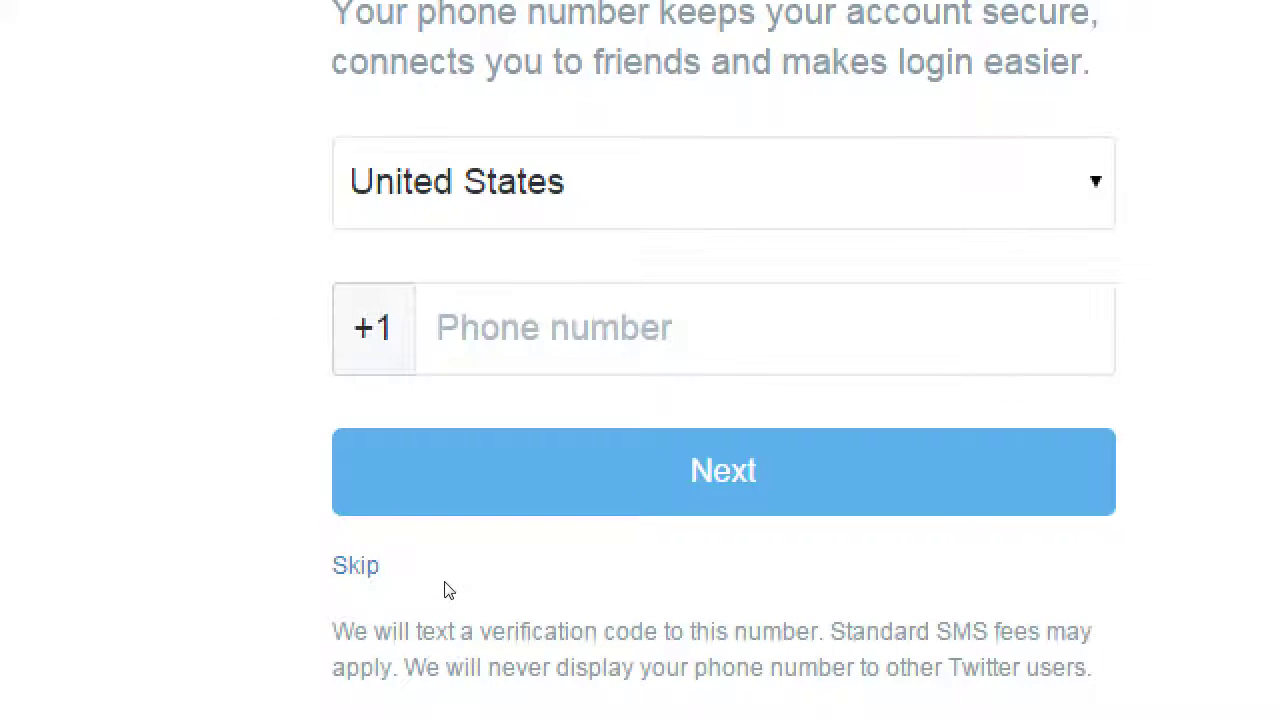
pyautogui.click(450, 576)
pyautogui.press('super+minus')
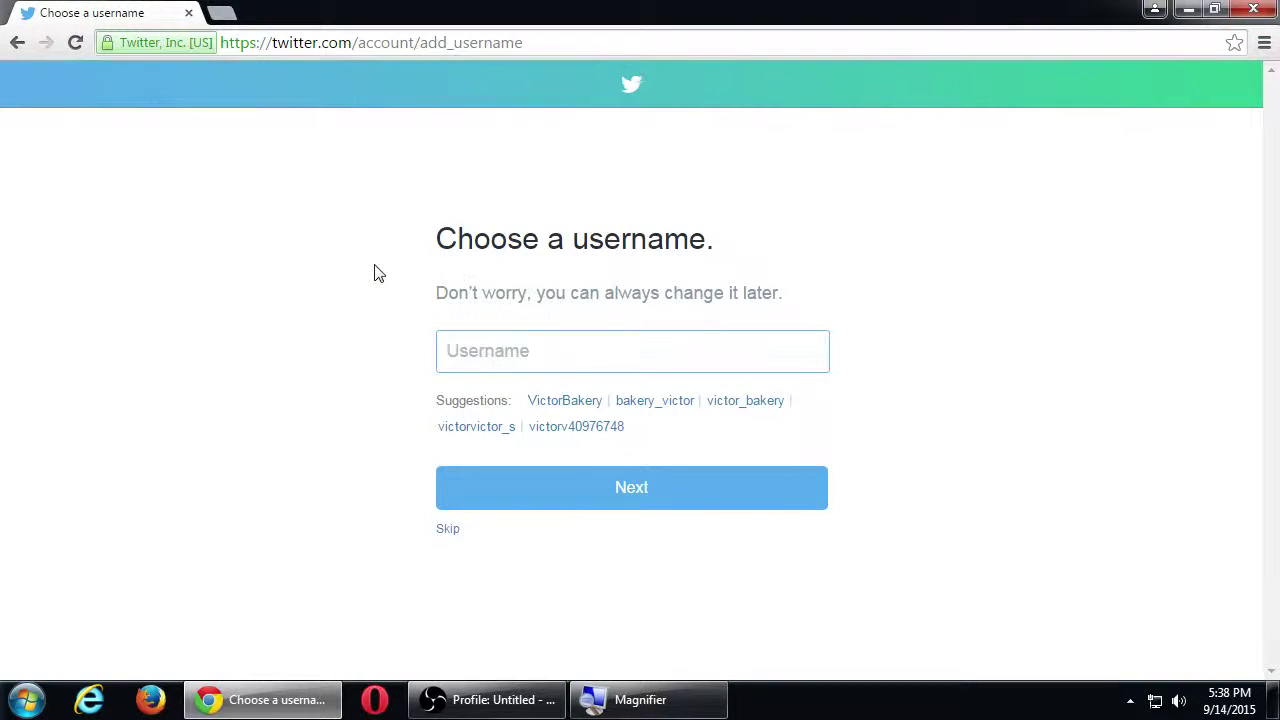
# Step: Try a personal username and a public figure's name as usernames, both taken
pyautogui.press('super+plus')
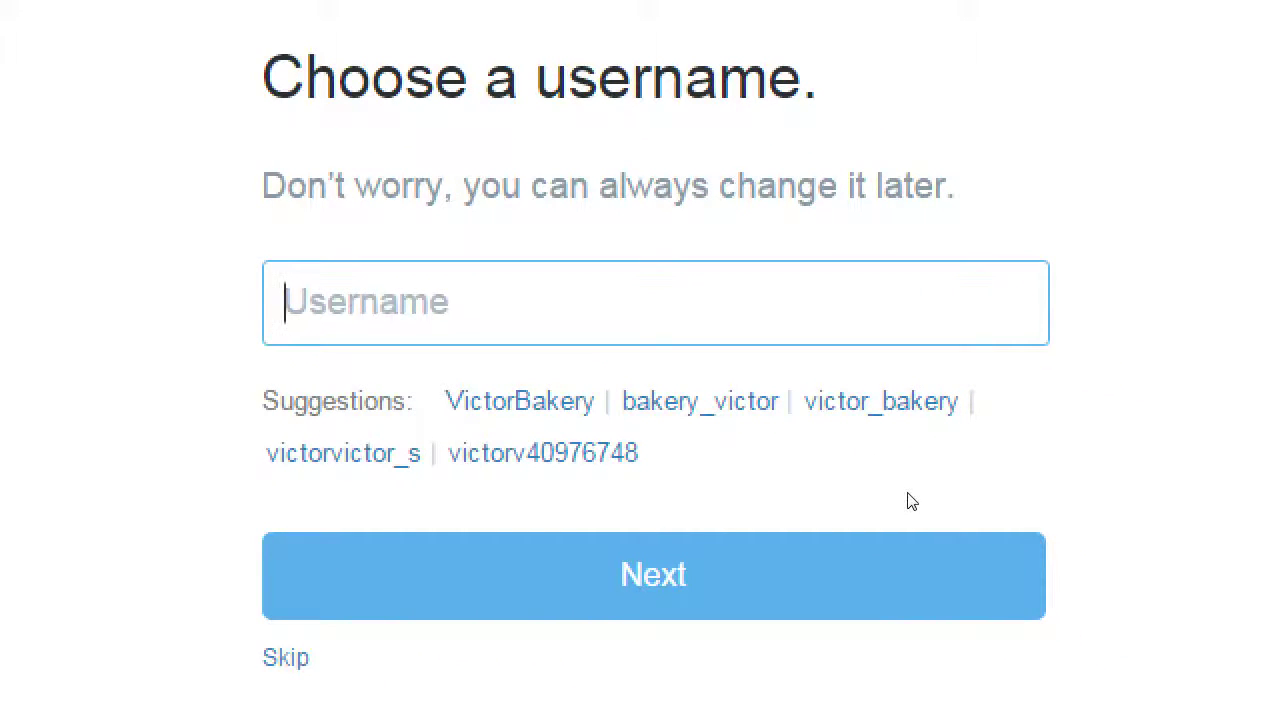
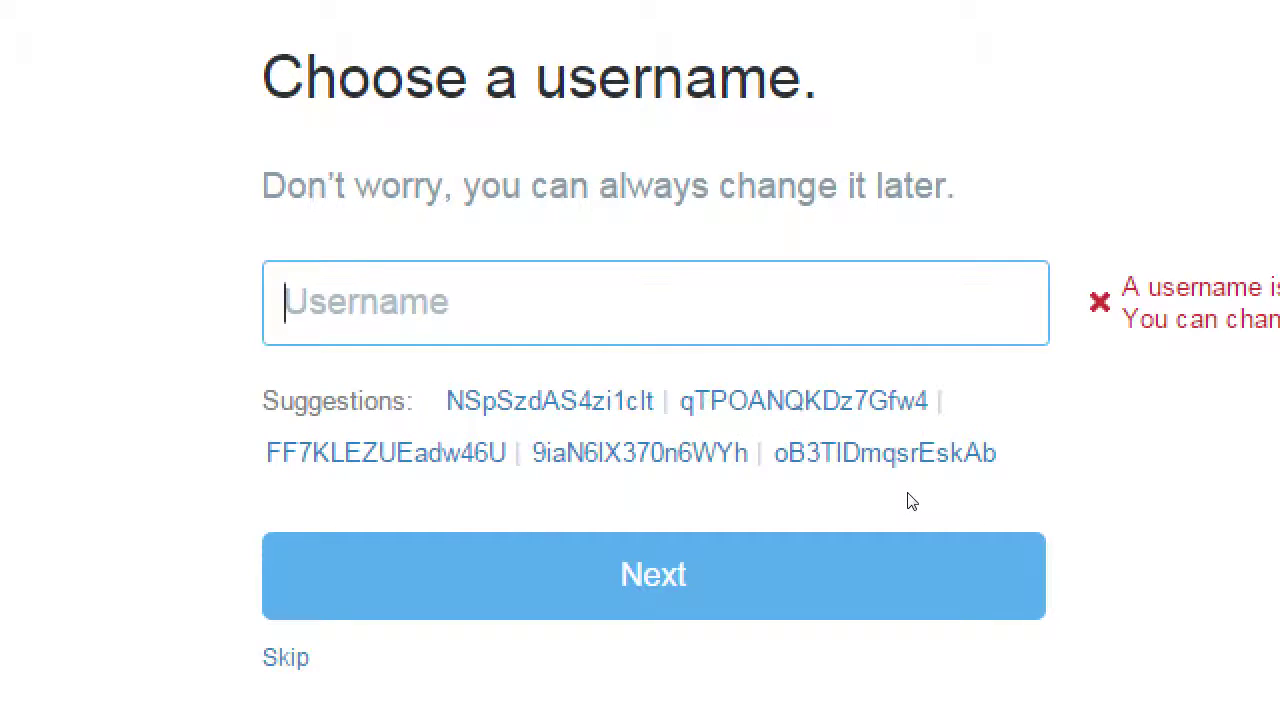
pyautogui.write('hillaryclinton')
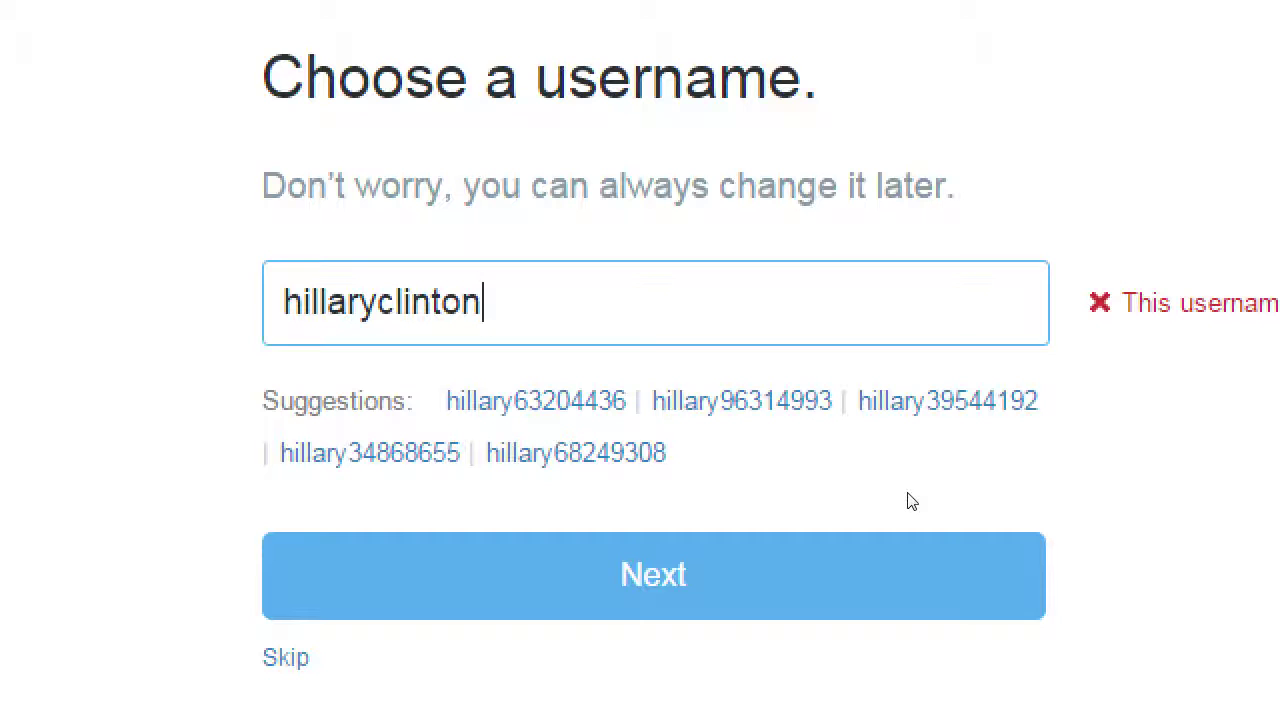
pyautogui.press('Left')
pyautogui.press('Left')
pyautogui.press('Left')
pyautogui.press('Left')
pyautogui.press('Left')
pyautogui.press('Left')
pyautogui.press('Left')
pyautogui.write('_')
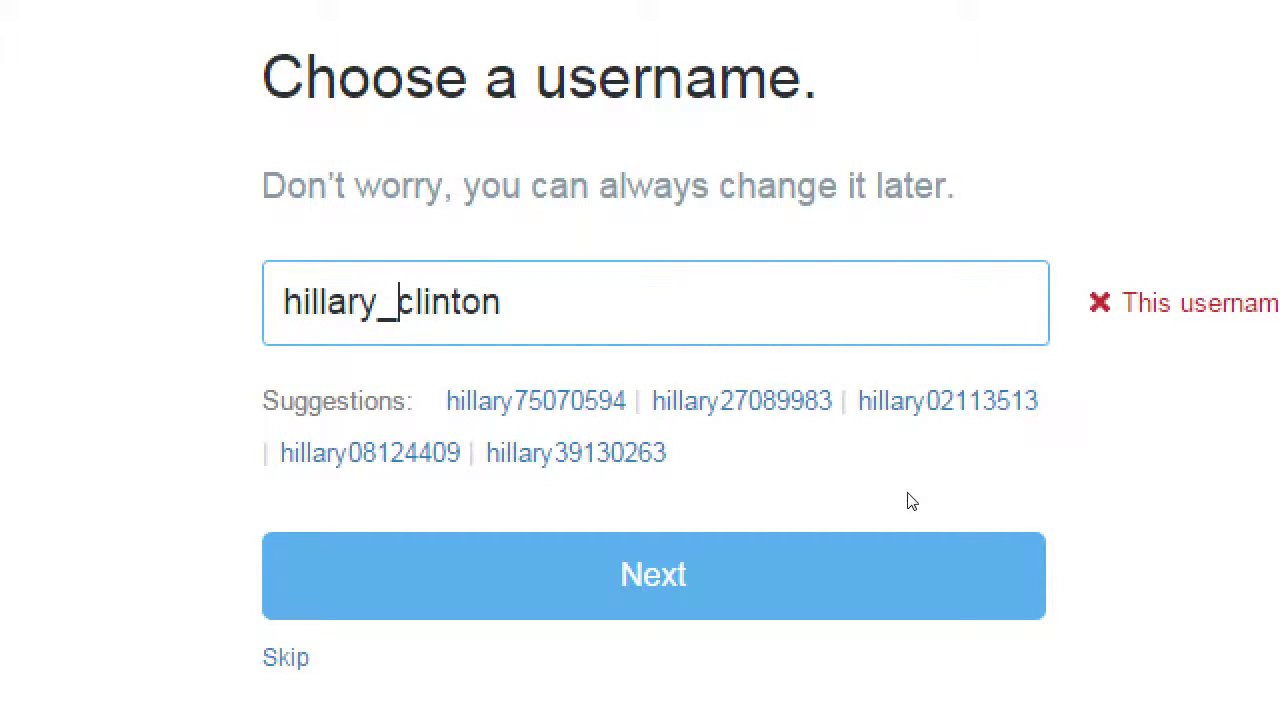
pyautogui.press('End')
pyautogui.press('Left')
pyautogui.press('Right')
pyautogui.press('BackSpace')
pyautogui.press('BackSpace')
pyautogui.press('BackSpace')
pyautogui.press('BackSpace')
pyautogui.press('BackSpace')
pyautogui.press('BackSpace')
pyautogui.press('BackSpace')
pyautogui.press('BackSpace')
pyautogui.press('BackSpace')
pyautogui.press('BackSpace')
pyautogui.press('BackSpace')
pyautogui.press('BackSpace')
pyautogui.press('BackSpace')
pyautogui.press('BackSpace')
pyautogui.press('BackSpace')
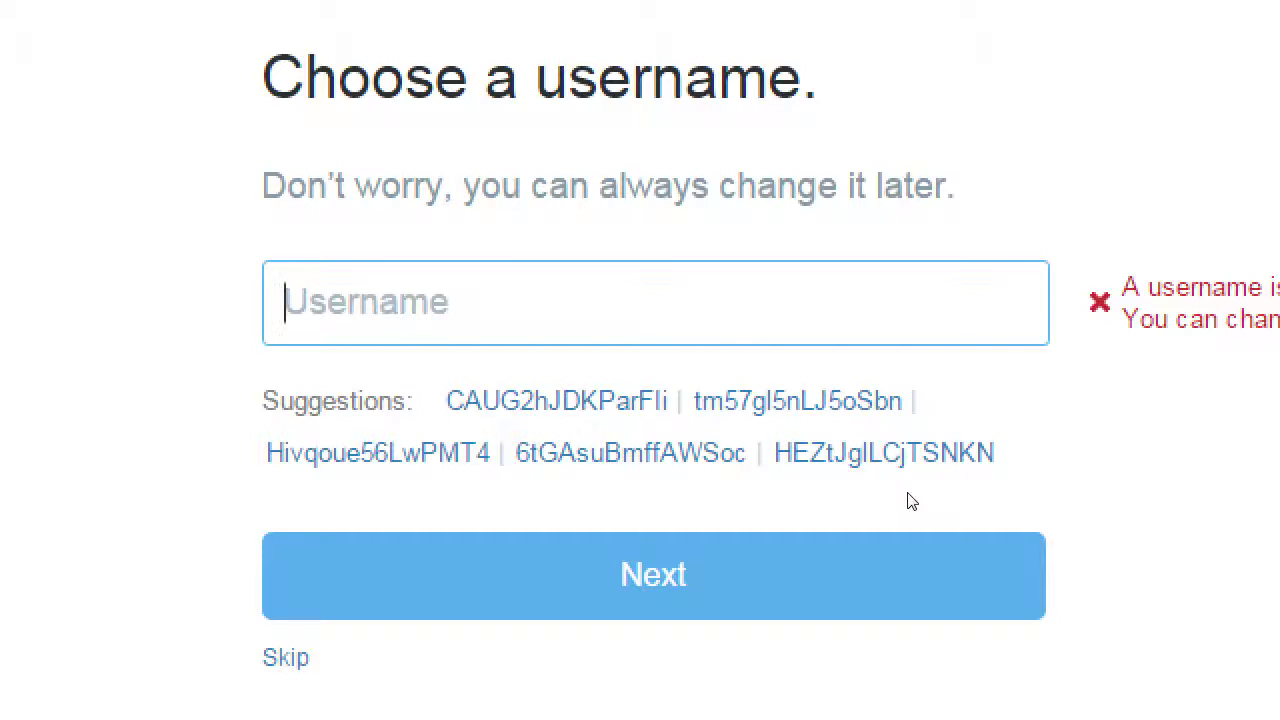
# Step: Try Victor Bakery username variants until one is available, and submit it
pyautogui.write('Victors')
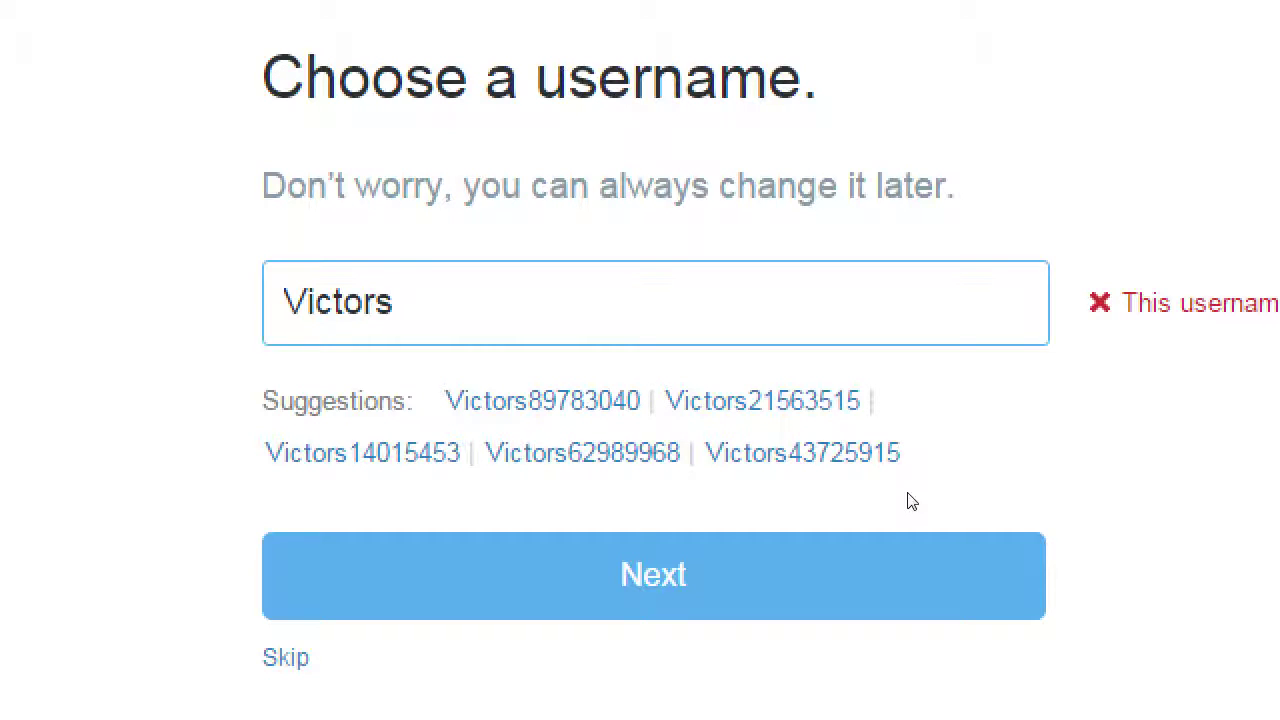
pyautogui.press('BackSpace')
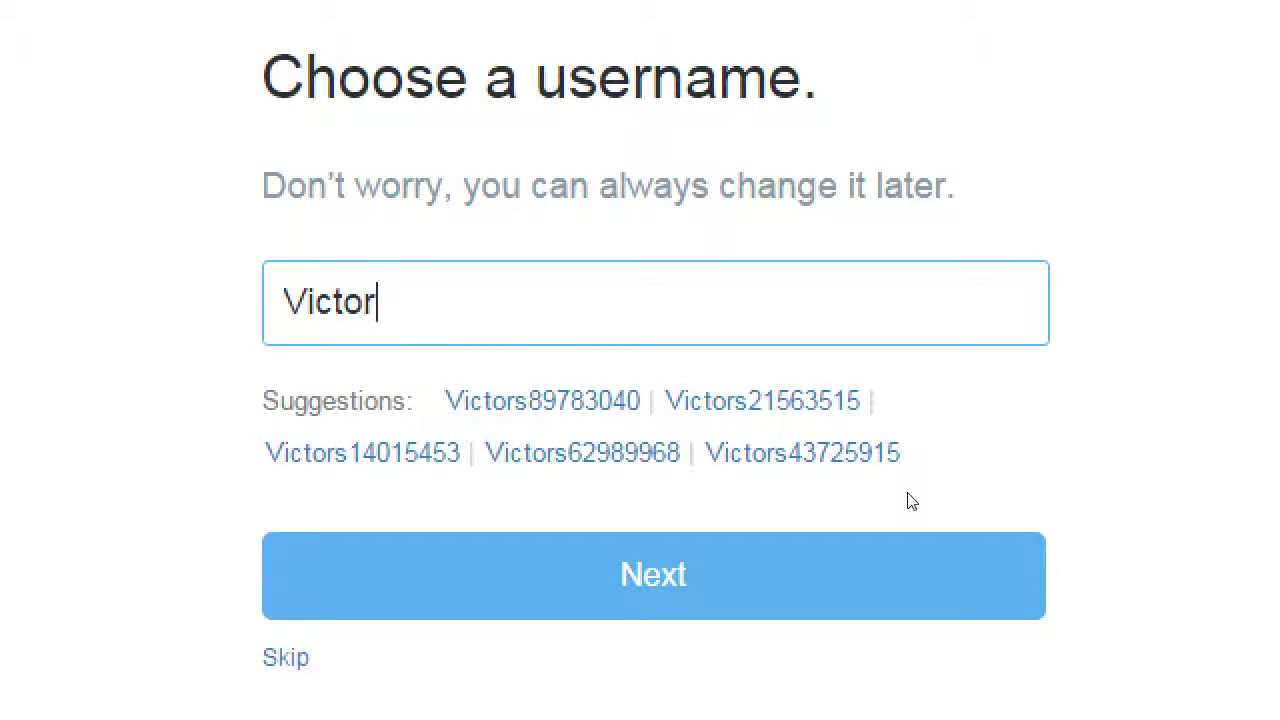
pyautogui.write('Bakery')
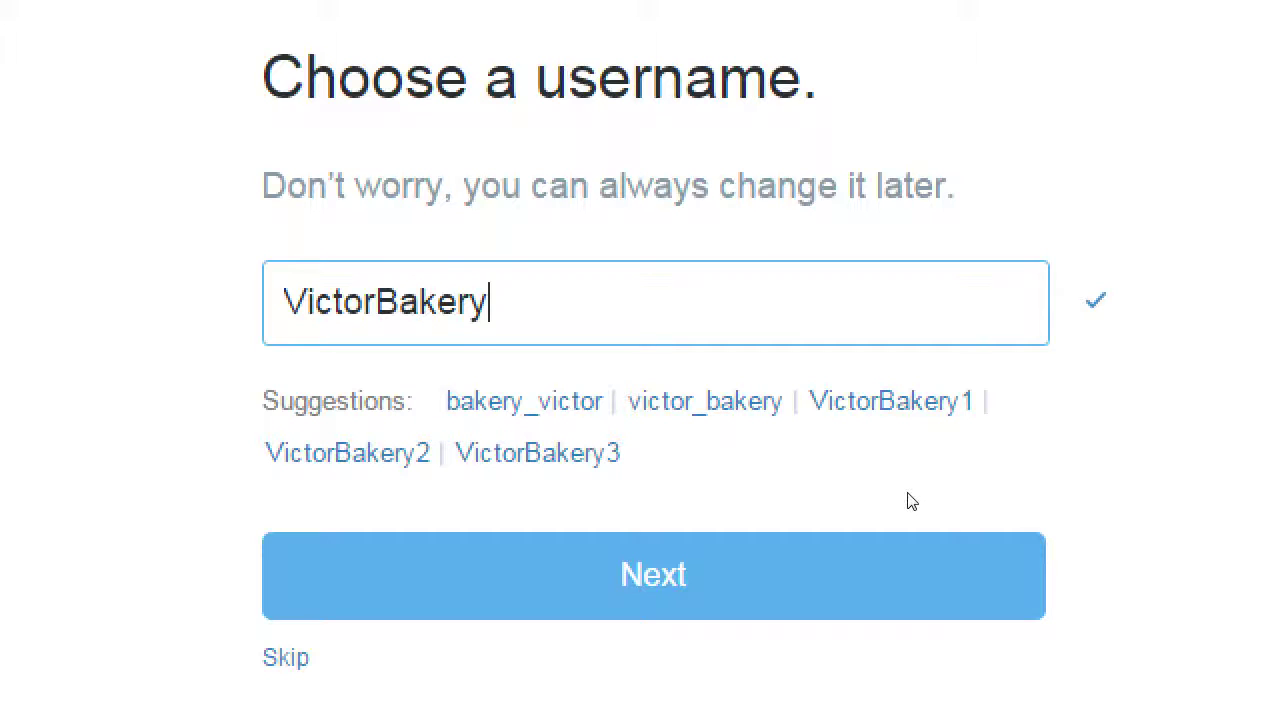
pyautogui.press('Left')
pyautogui.press('Left')
pyautogui.press('Left')
pyautogui.press('Left')
pyautogui.press('Left')
pyautogui.press('Left')
pyautogui.press('Left')
pyautogui.press('Right')
pyautogui.write('s_')
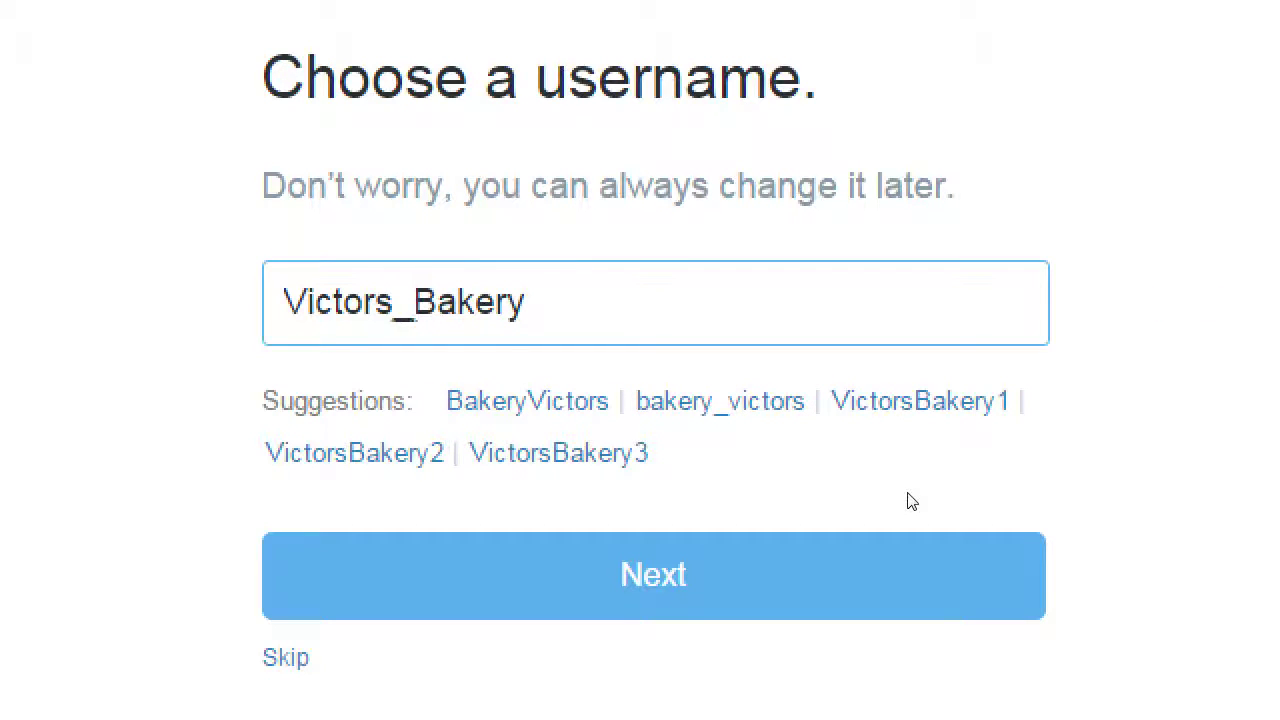
pyautogui.press('BackSpace')
pyautogui.press('BackSpace')
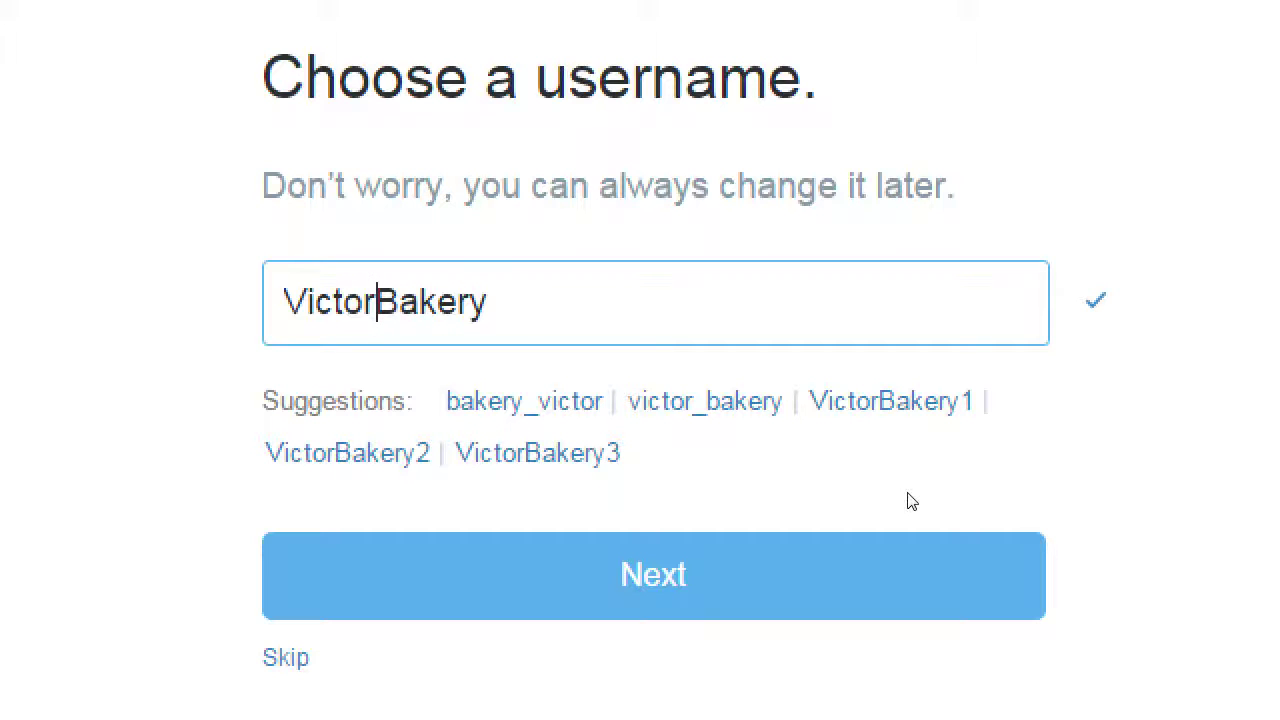
pyautogui.press('Return')
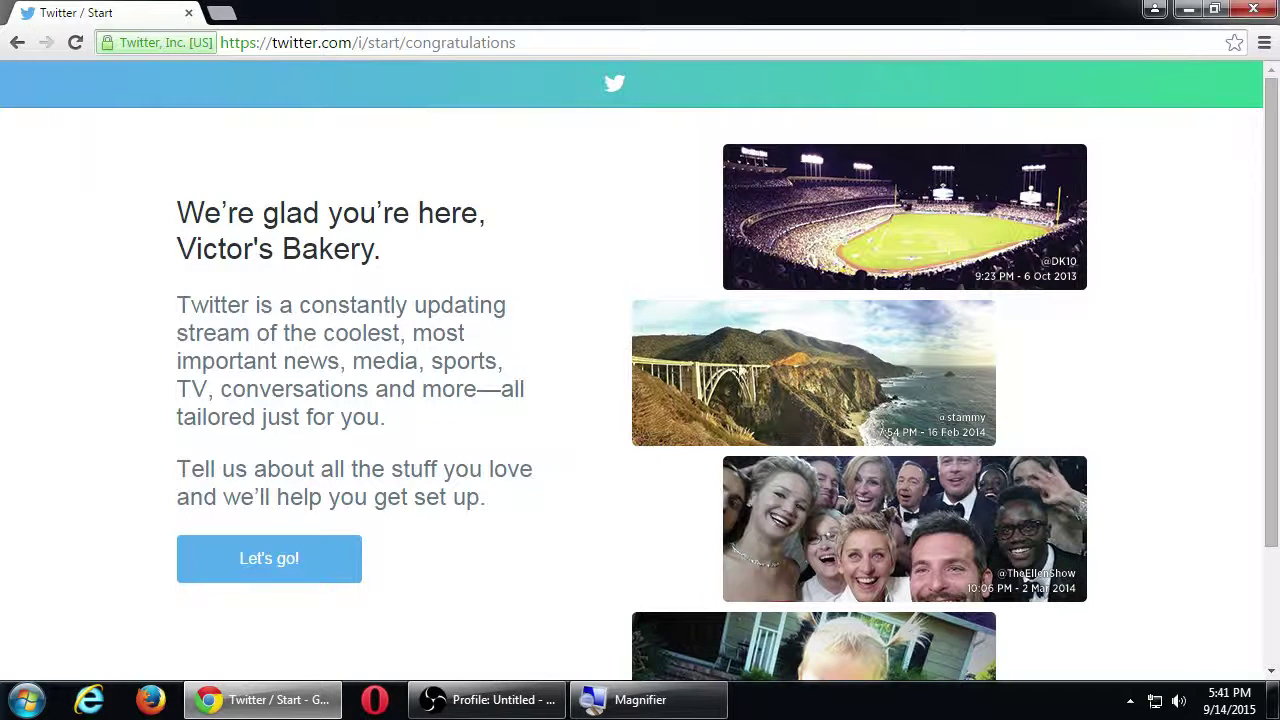
# Step: Continue from the welcome page with Let's go! to the interests step
pyautogui.scroll(-3, 495, 480)
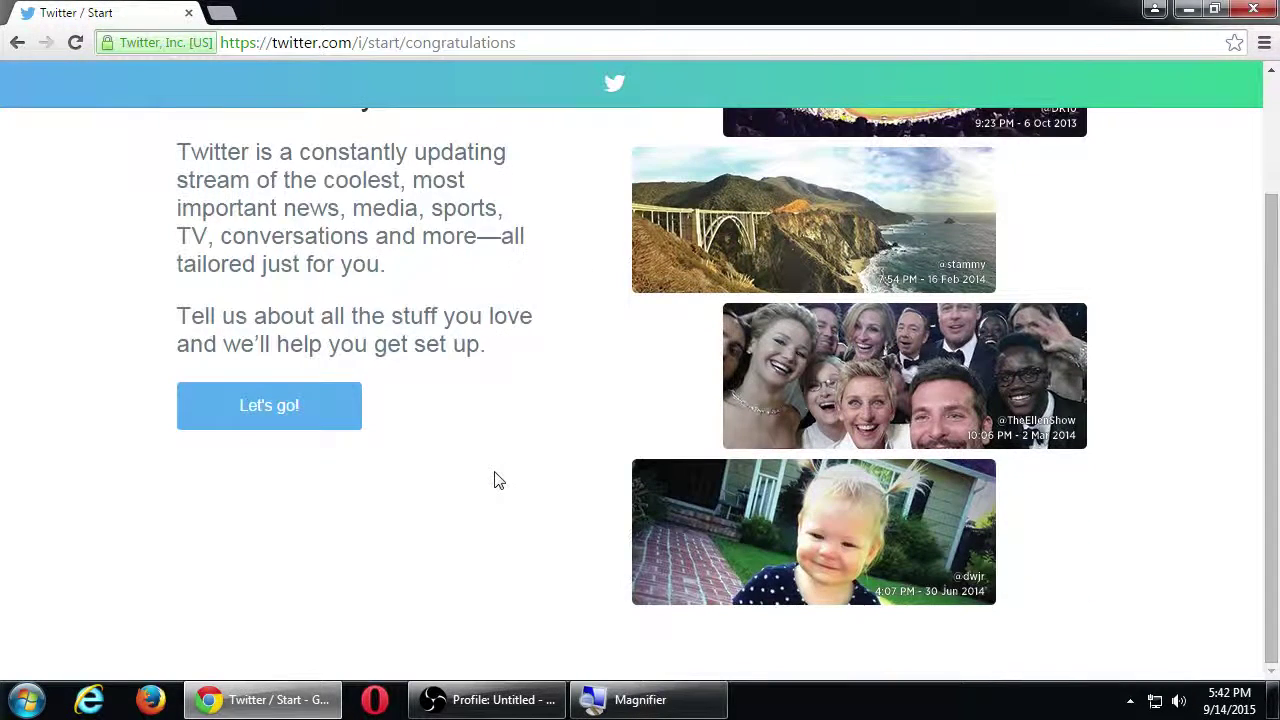
pyautogui.scroll(3, 495, 480)
pyautogui.click(303, 556)
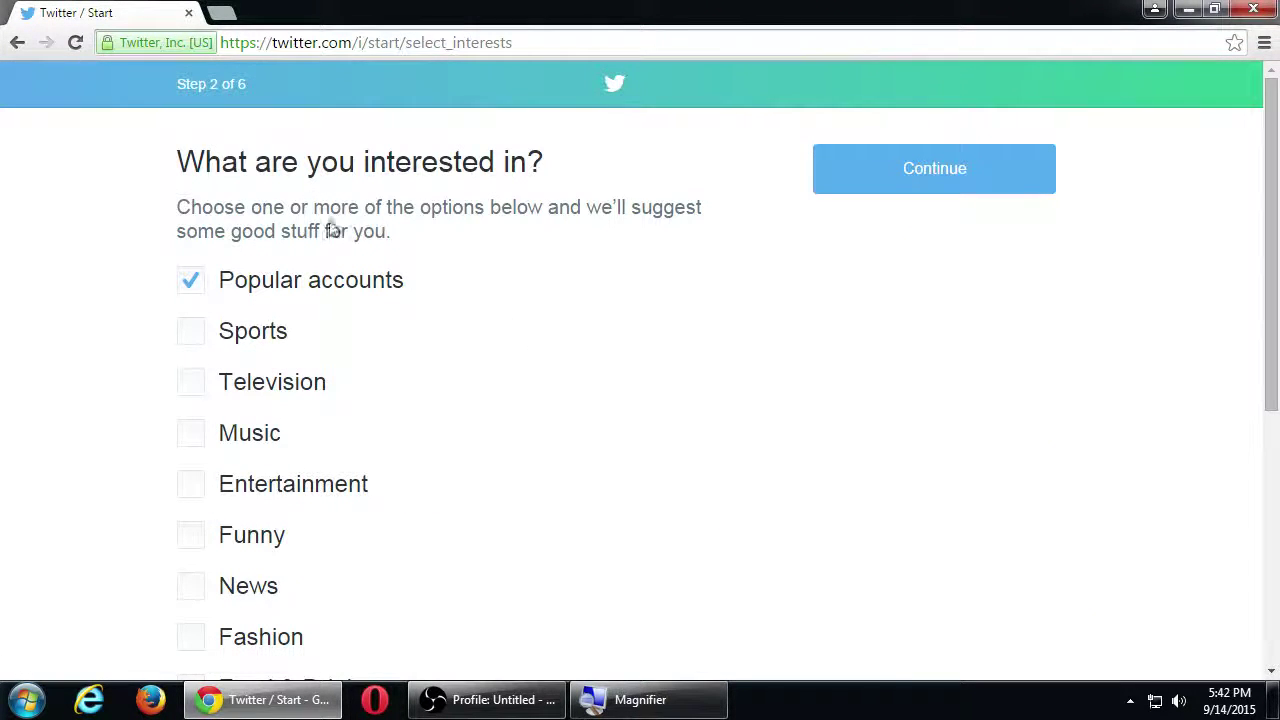
# Step: Scroll the interests list down to bring the Business option into view
pyautogui.scroll(-4, 408, 311)
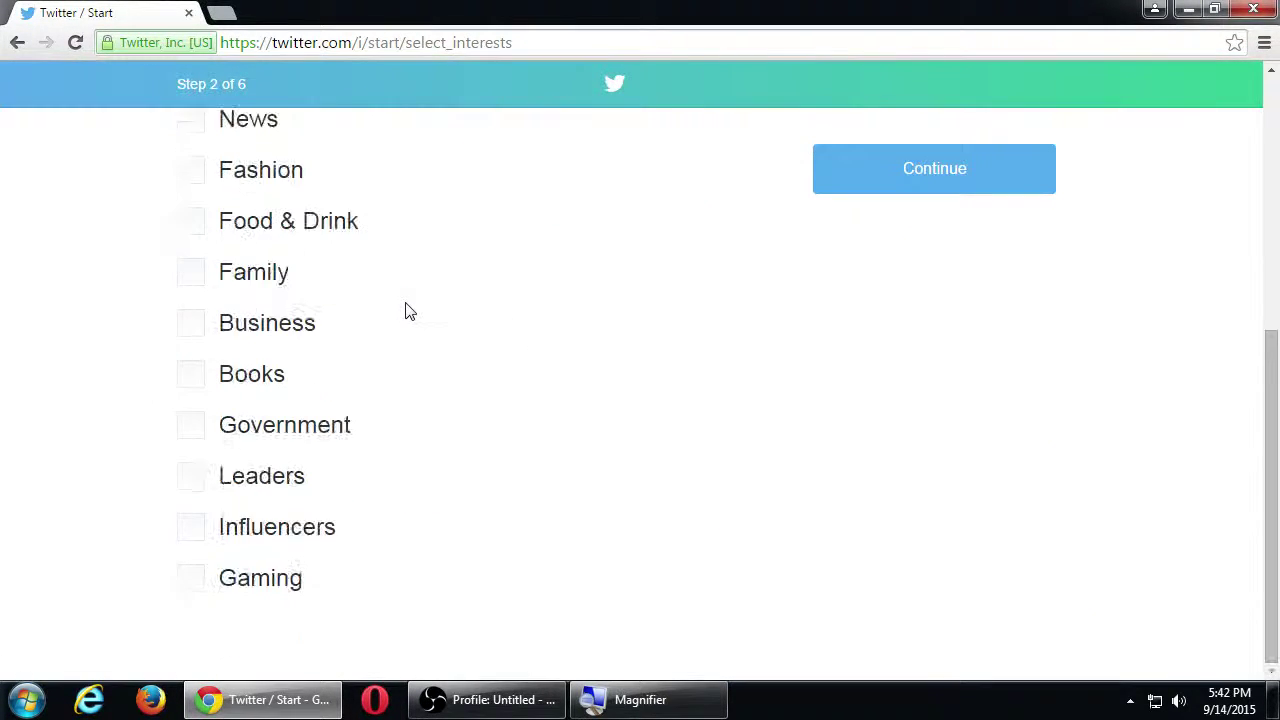
pyautogui.scroll(5, 408, 311)
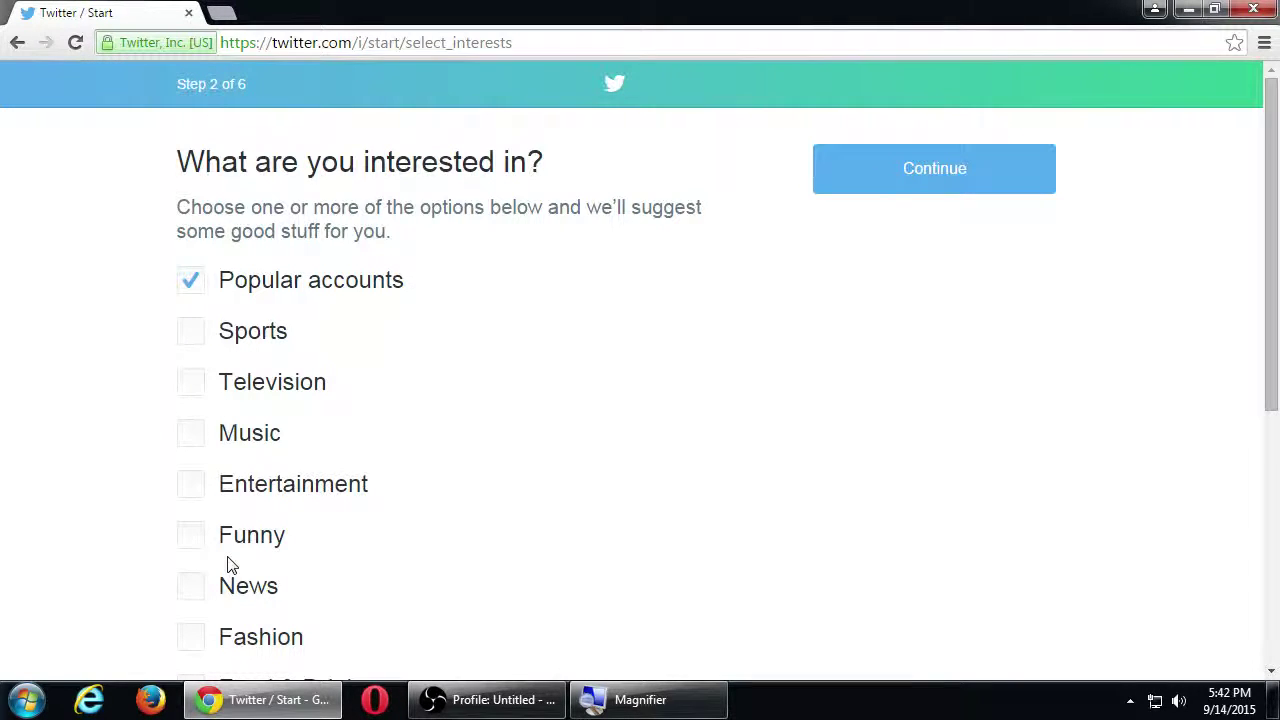
pyautogui.scroll(-3, 226, 608)
pyautogui.scroll(-1, 220, 605)
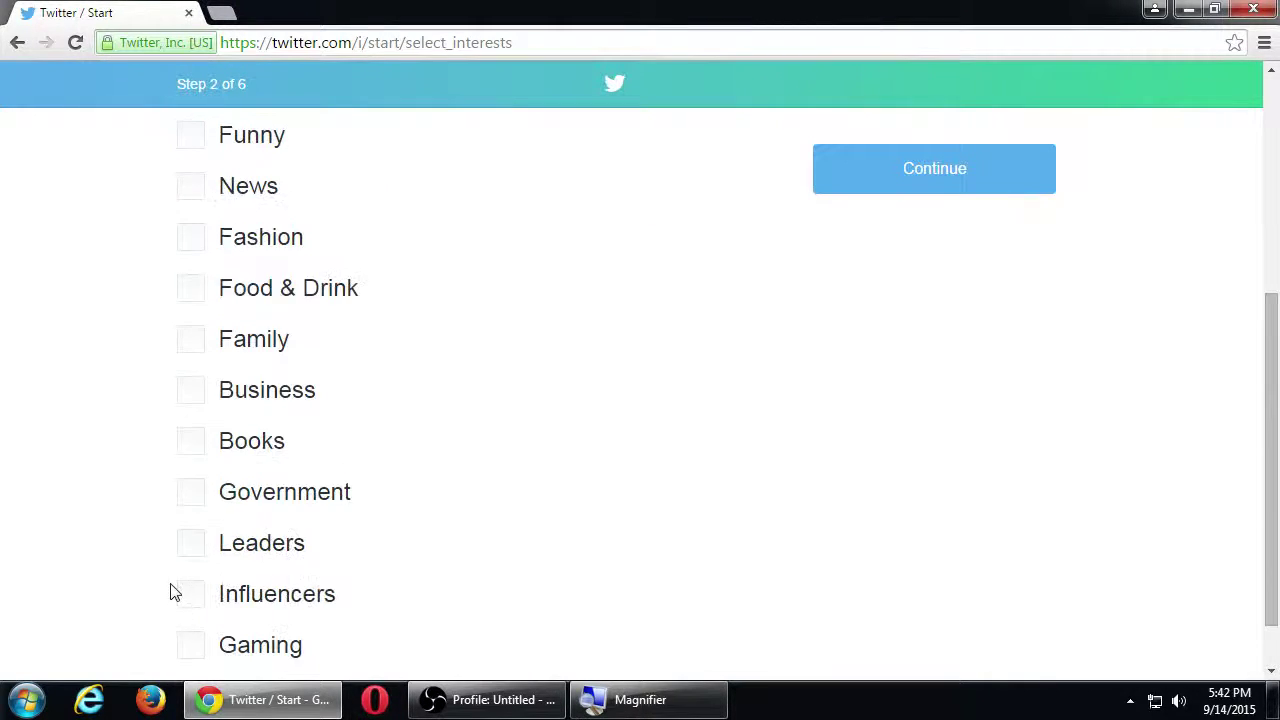
# Step: Tick Business, Influencers and Leaders, untick Popular accounts, and continue to the suggested accounts
pyautogui.click(197, 403)
pyautogui.scroll(-1, 400, 462)
pyautogui.click(191, 532)
pyautogui.click(191, 482)
pyautogui.scroll(5, 366, 471)
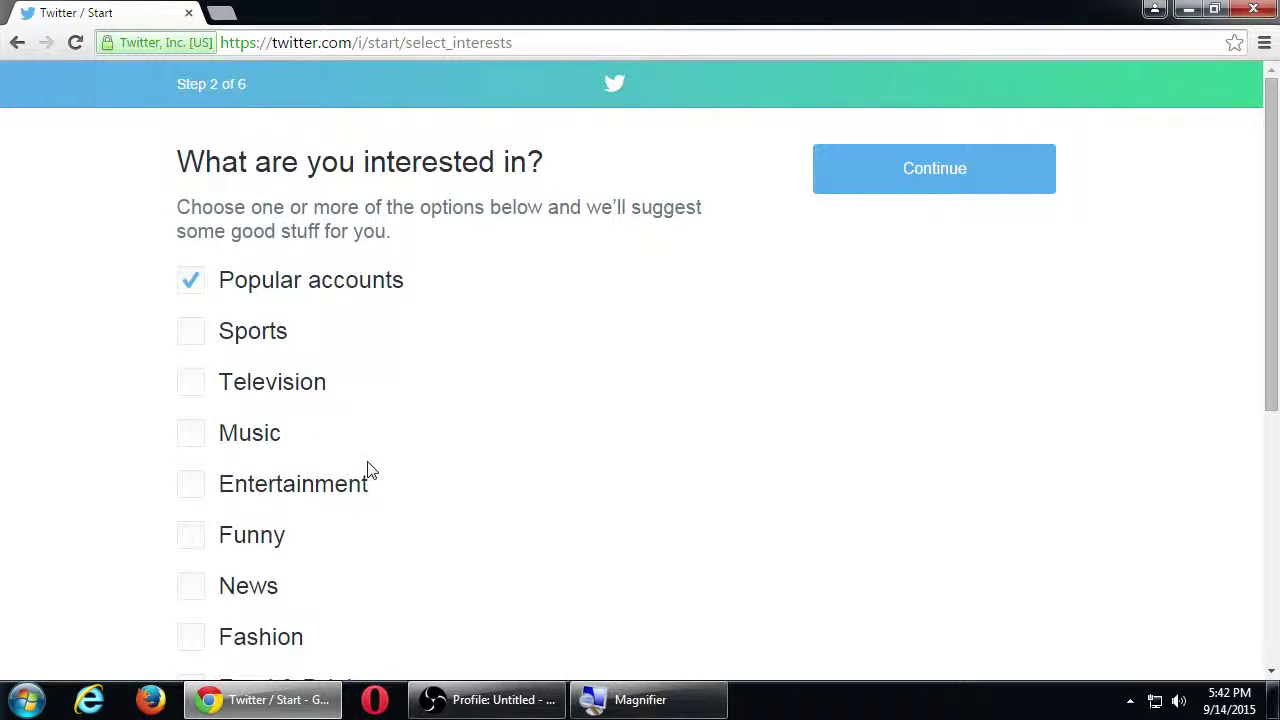
pyautogui.click(205, 290)
pyautogui.scroll(-5, 350, 460)
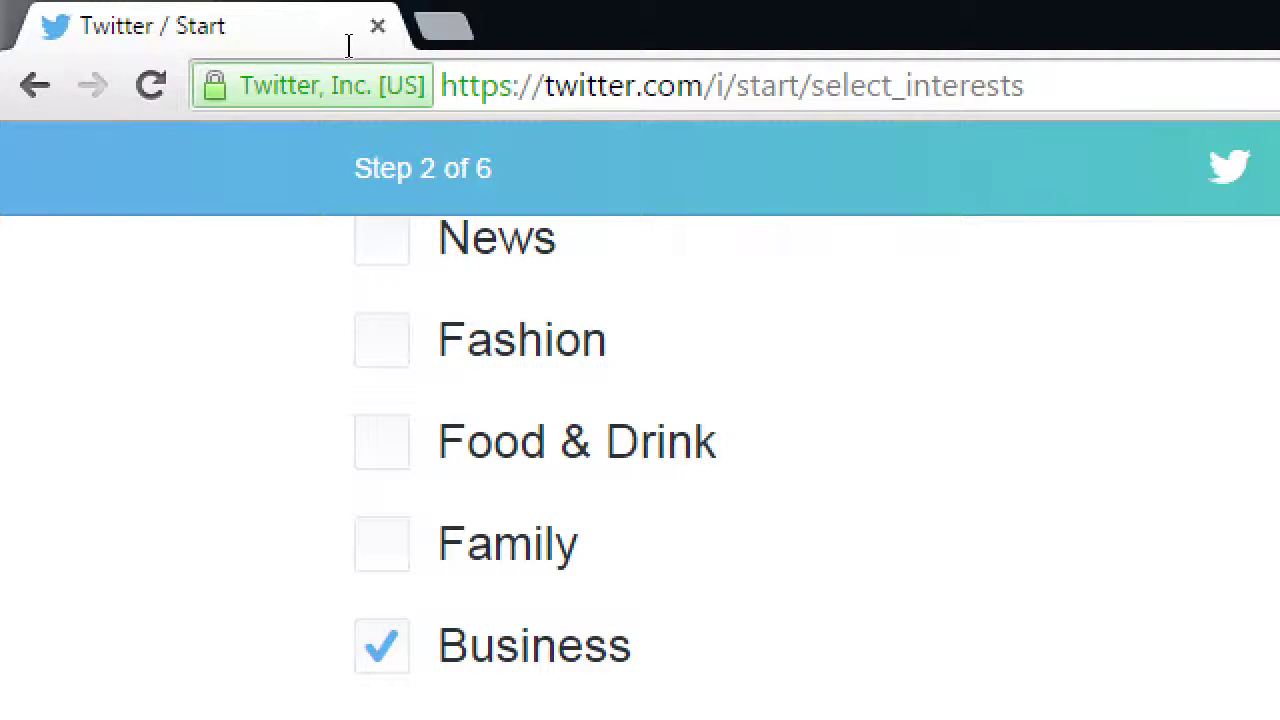
pyautogui.moveTo(1024, 86); pyautogui.dragTo(668, 49)
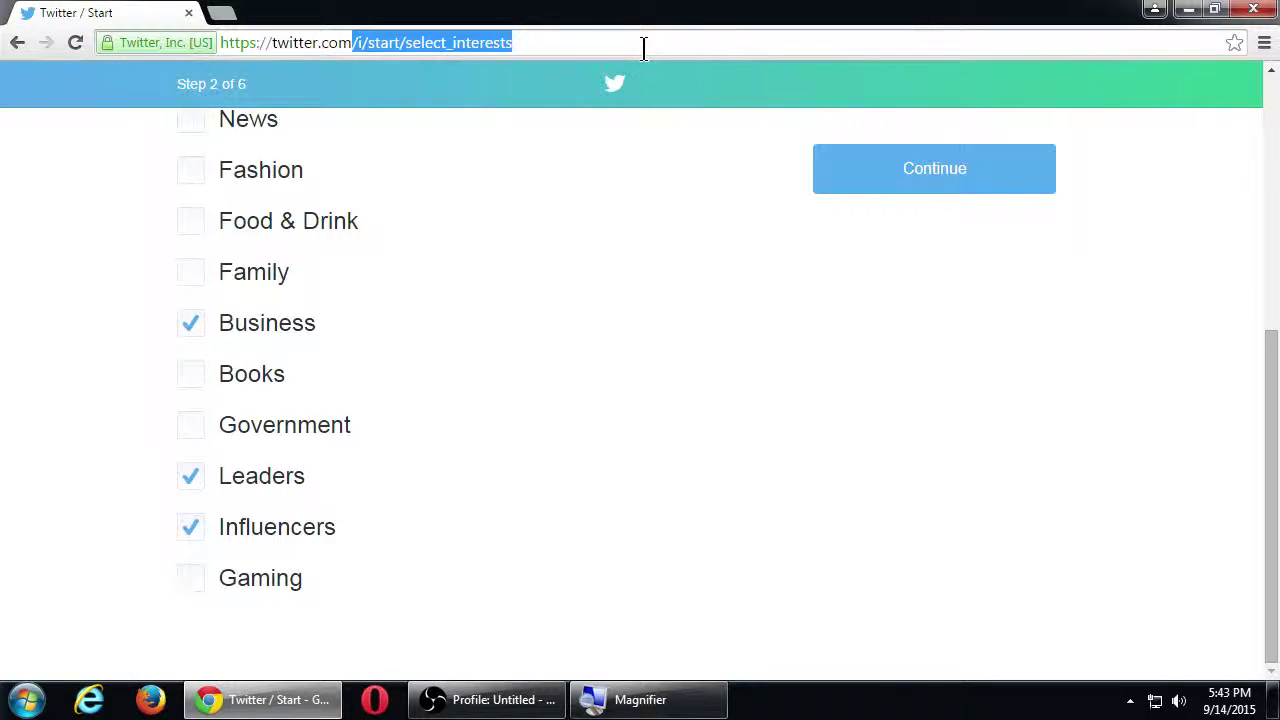
pyautogui.click(900, 172)
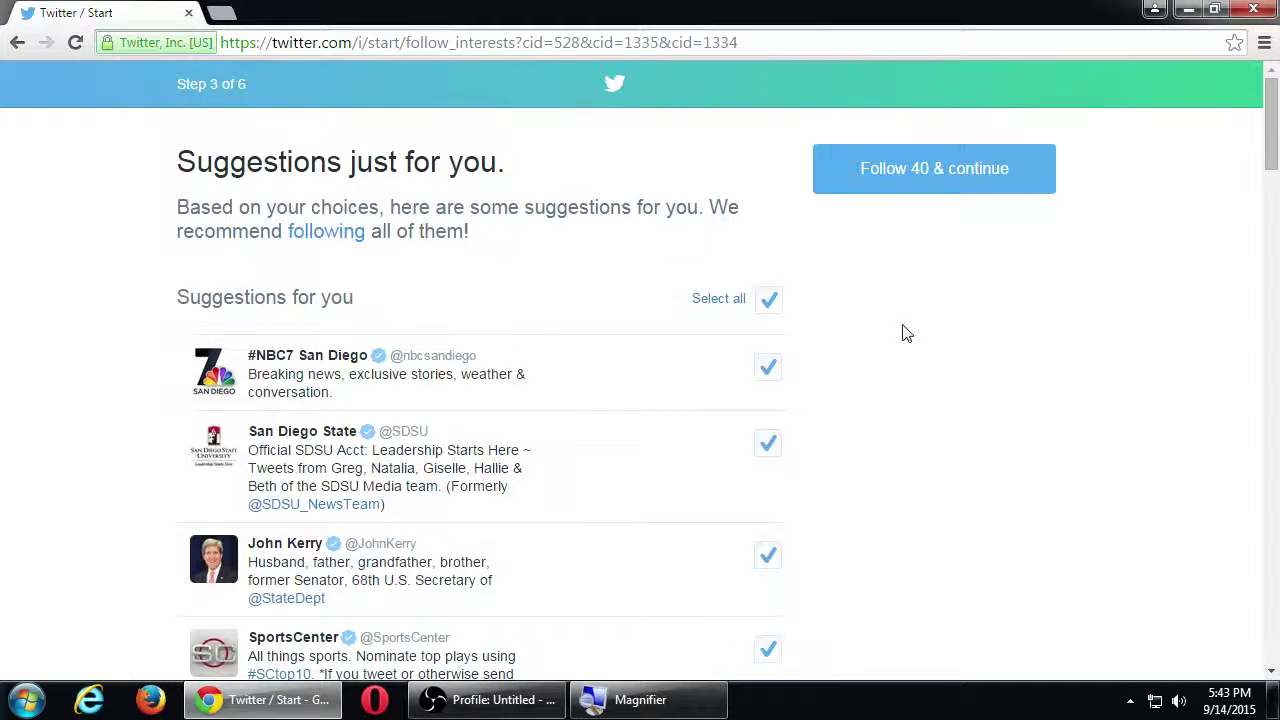
# Step: Scroll through the 40 suggested accounts and untick Taylor Swift
pyautogui.scroll(-15, 905, 333)
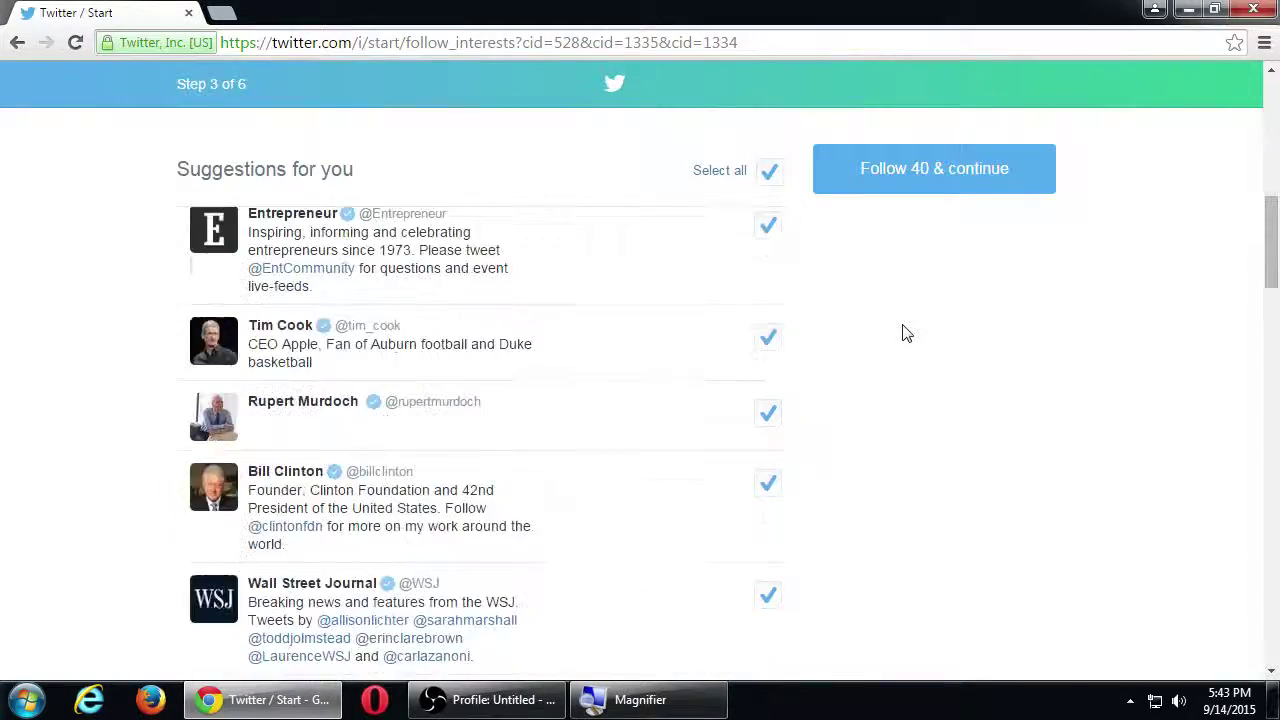
pyautogui.scroll(-10, 905, 334)
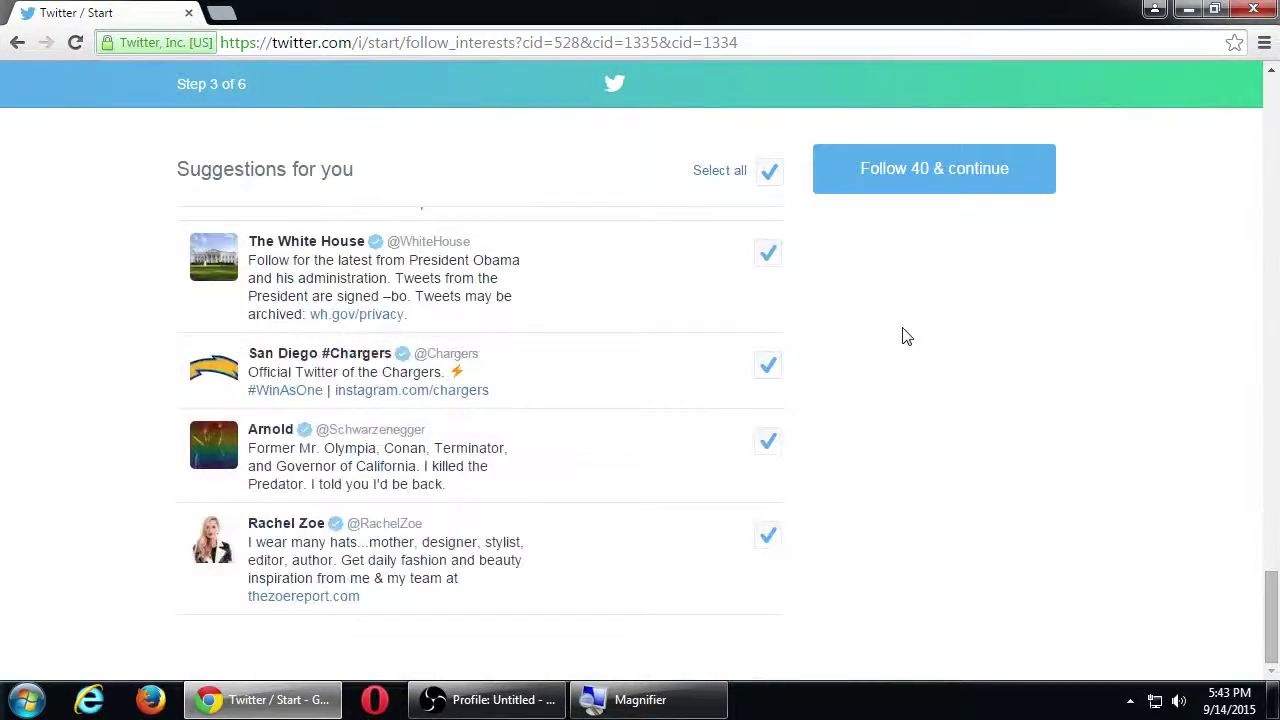
pyautogui.scroll(5, 905, 335)
pyautogui.scroll(-5, 905, 335)
pyautogui.scroll(10, 905, 335)
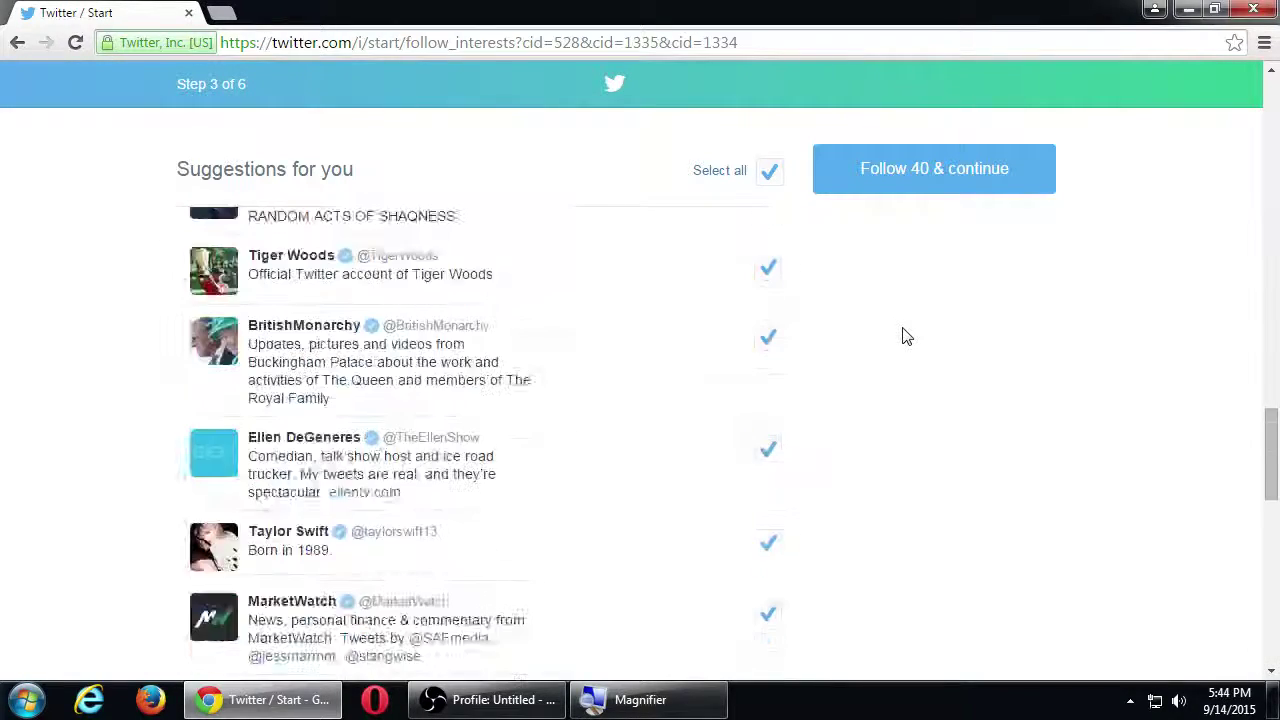
pyautogui.scroll(10, 905, 335)
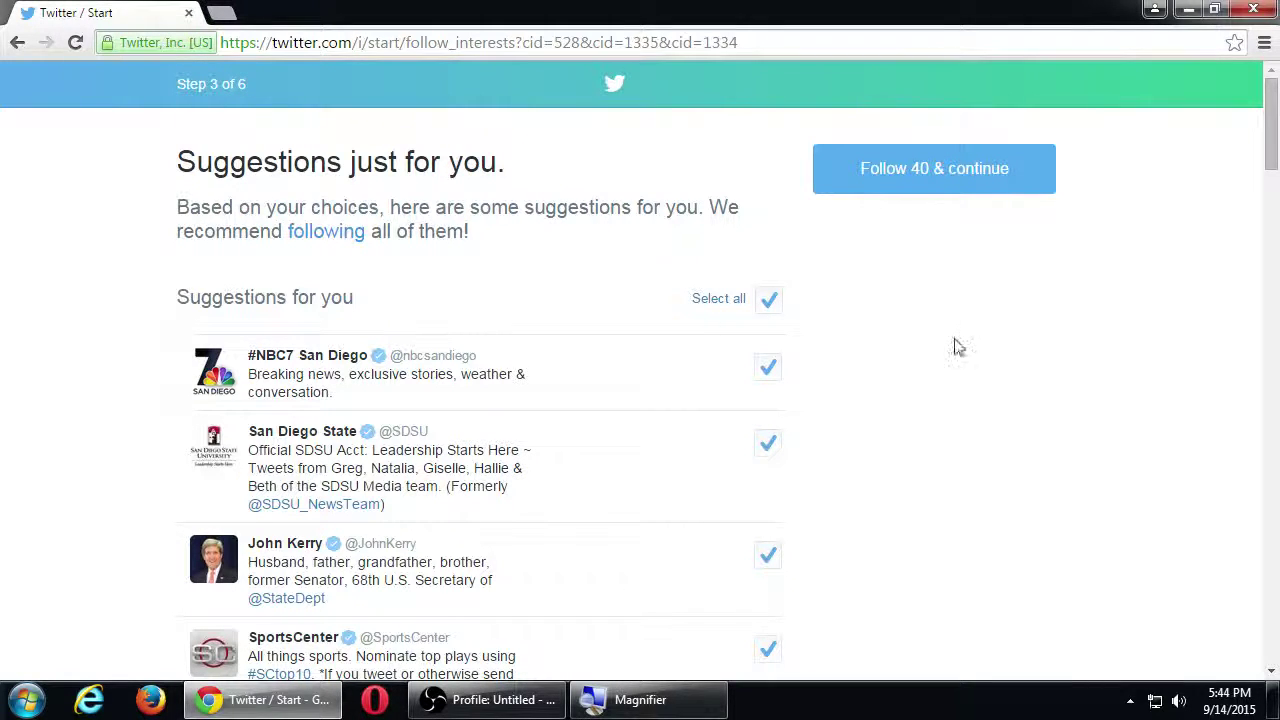
pyautogui.scroll(-2, 920, 438)
pyautogui.scroll(-2, 920, 438)
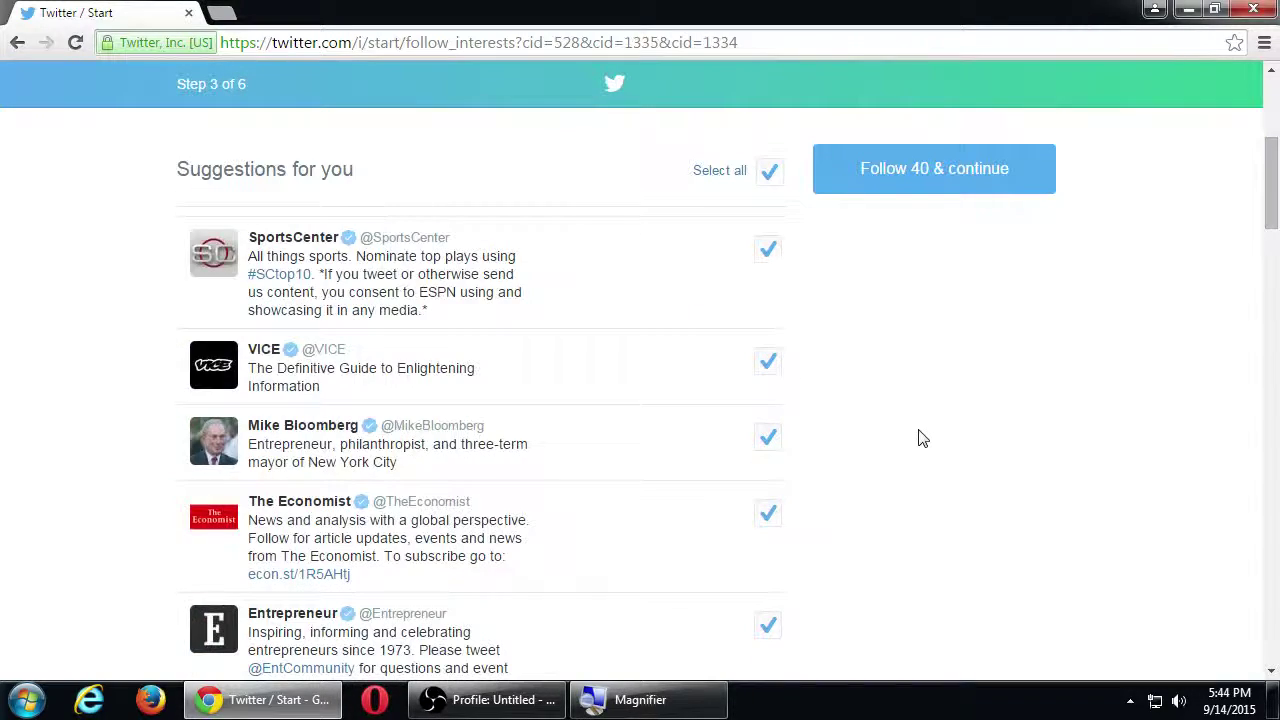
pyautogui.scroll(-3, 920, 438)
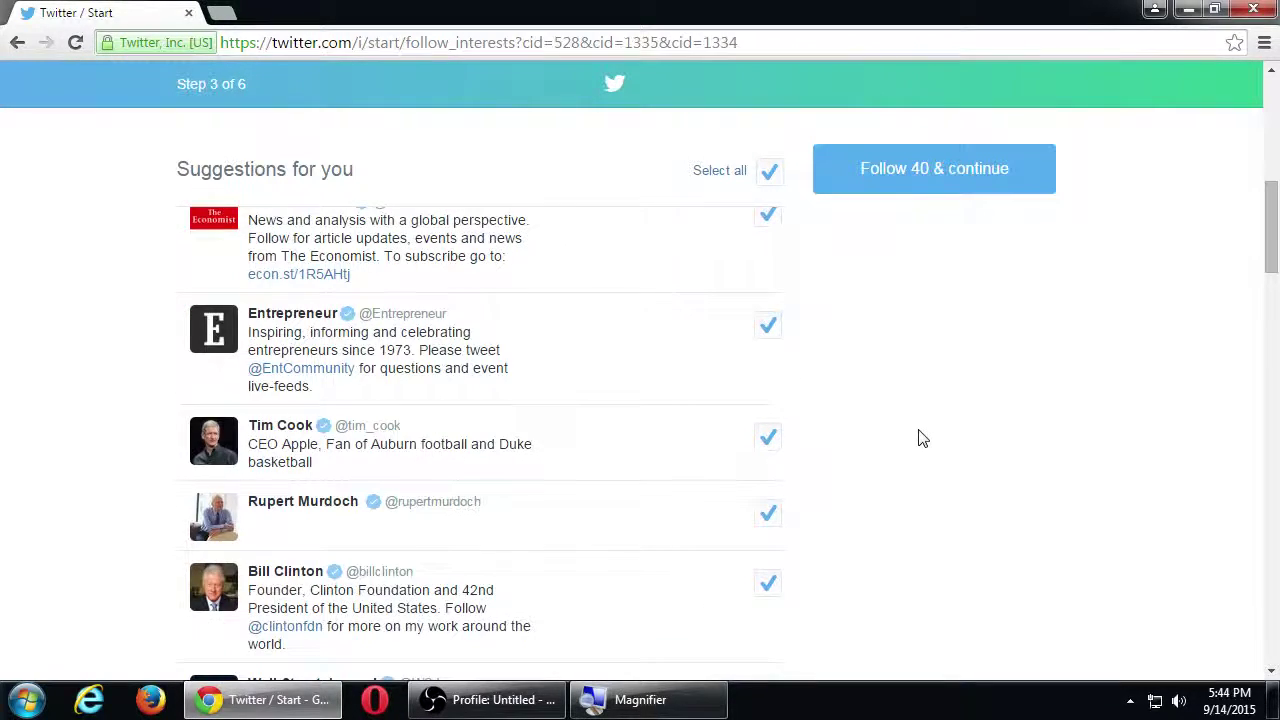
pyautogui.scroll(-3, 922, 438)
pyautogui.scroll(-2, 922, 438)
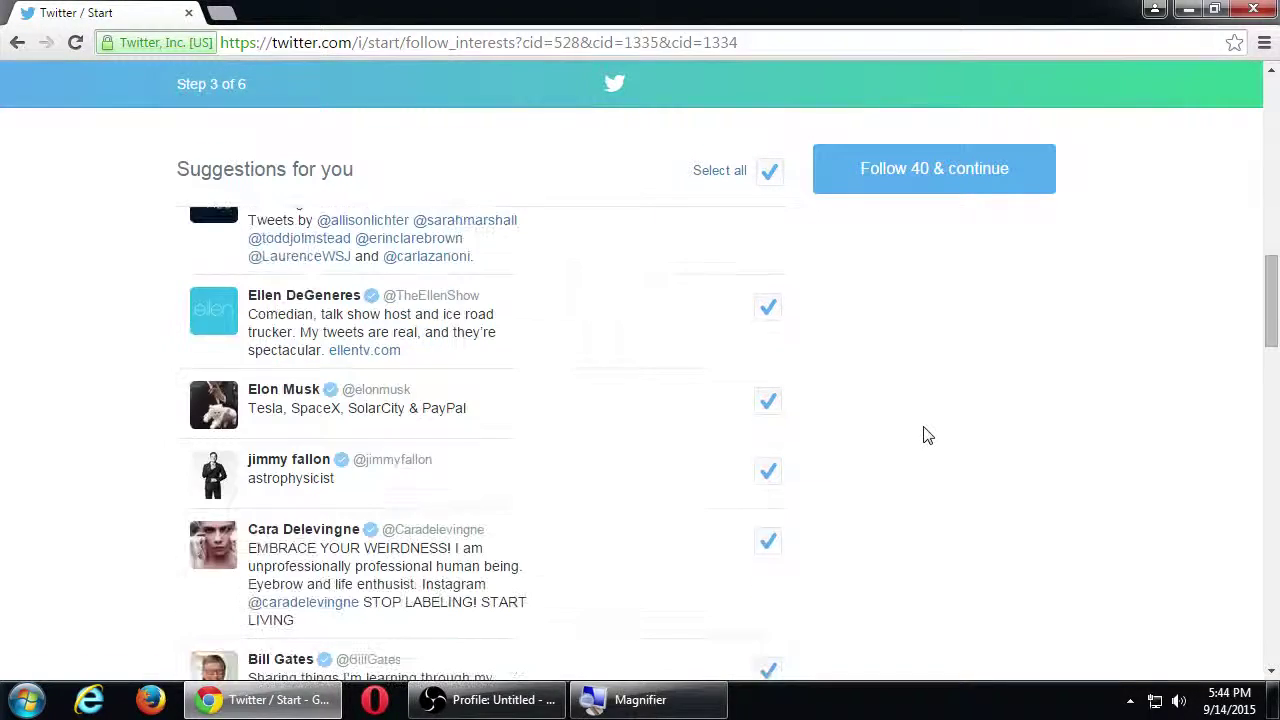
pyautogui.scroll(-2, 928, 455)
pyautogui.scroll(-2, 931, 453)
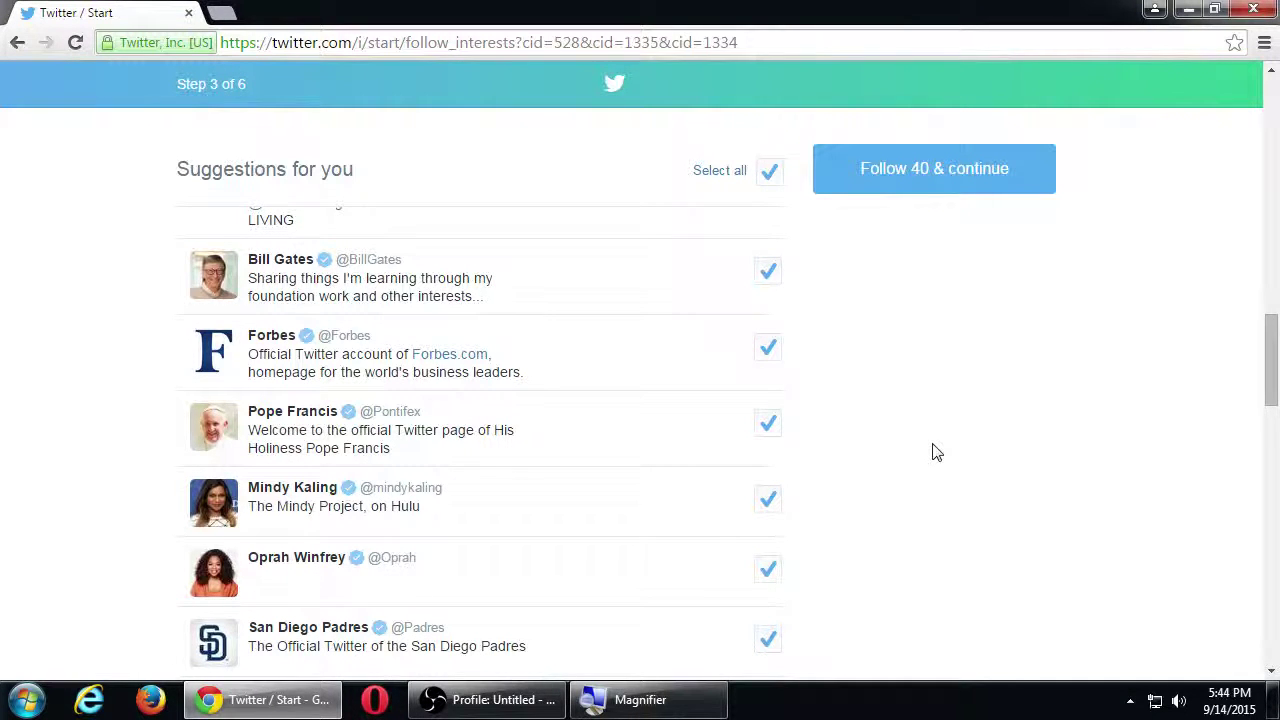
pyautogui.scroll(-4, 935, 451)
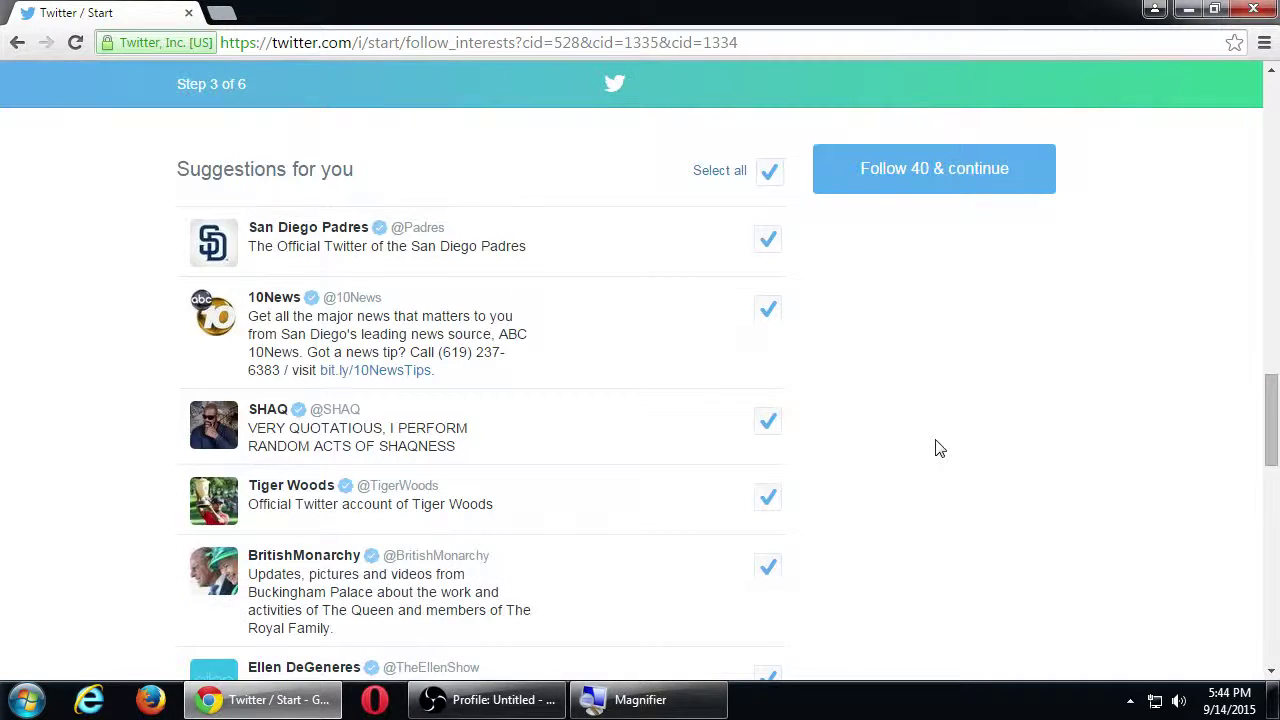
pyautogui.scroll(-1, 938, 448)
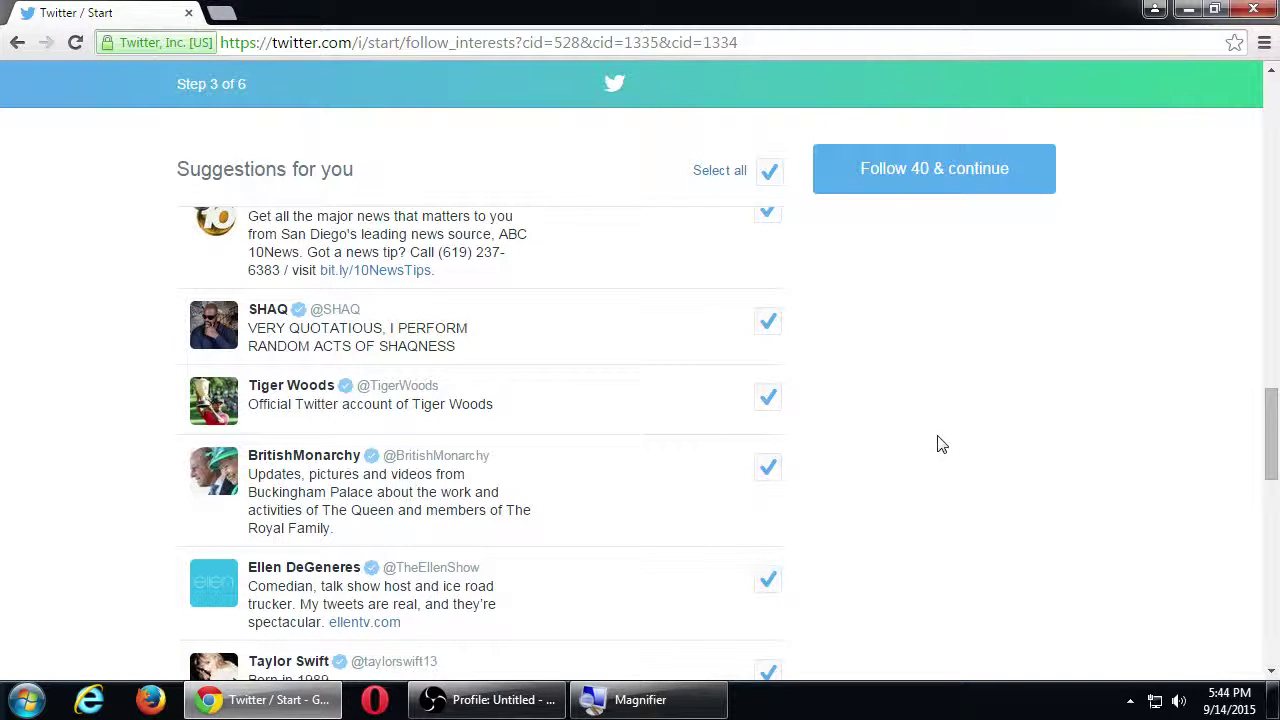
pyautogui.scroll(-1, 938, 445)
pyautogui.scroll(-1, 940, 443)
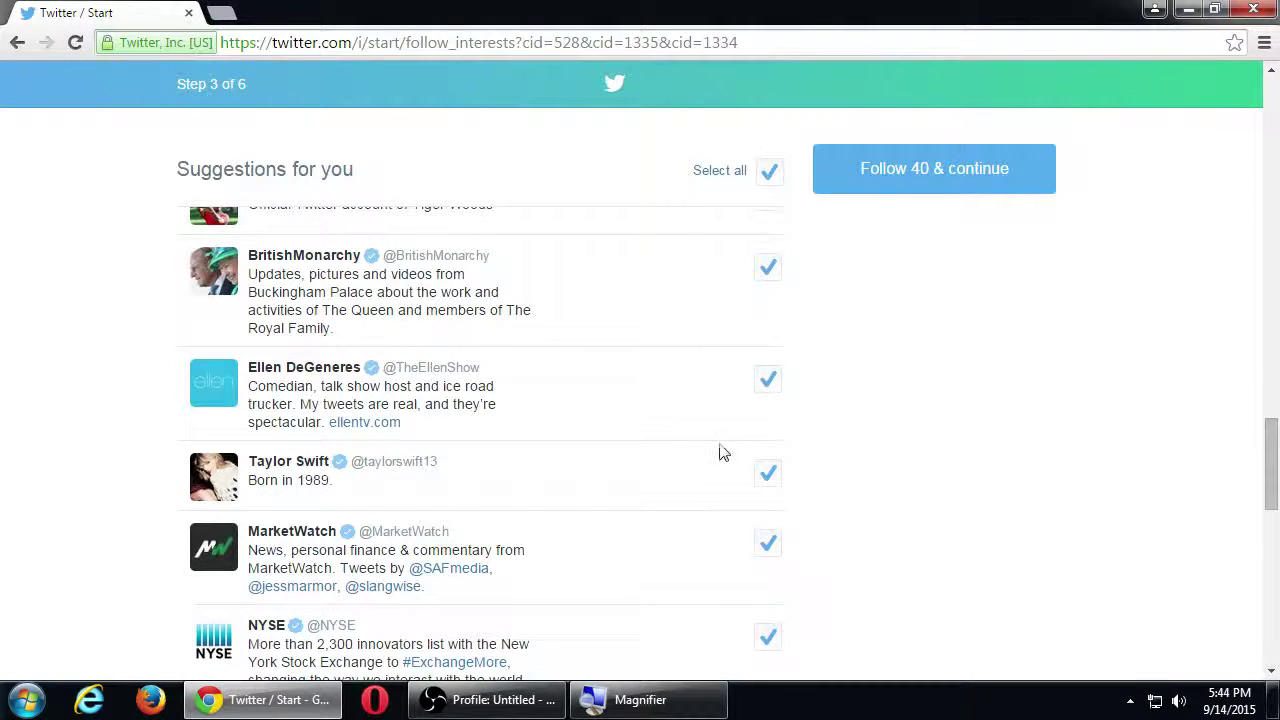
pyautogui.click(767, 473)
# Step: Untick Donald Trump, leaving 38 accounts selected to follow
pyautogui.scroll(-3, 910, 485)
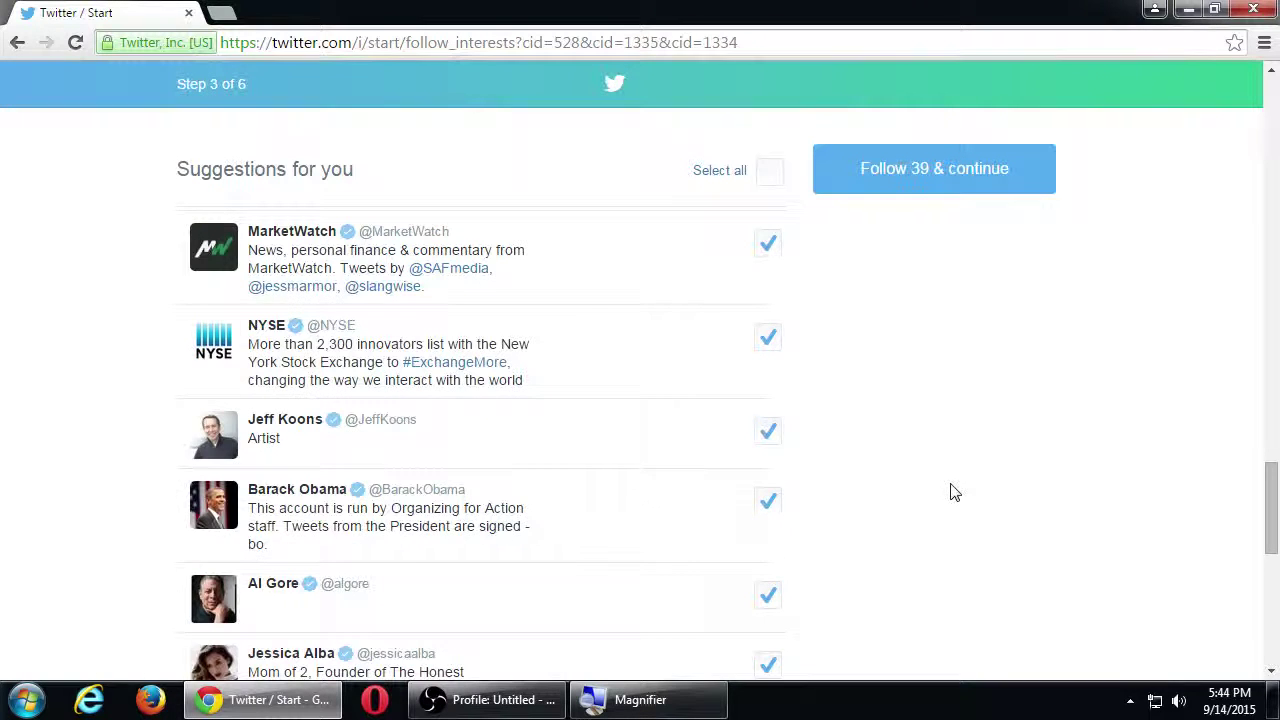
pyautogui.scroll(-2, 952, 489)
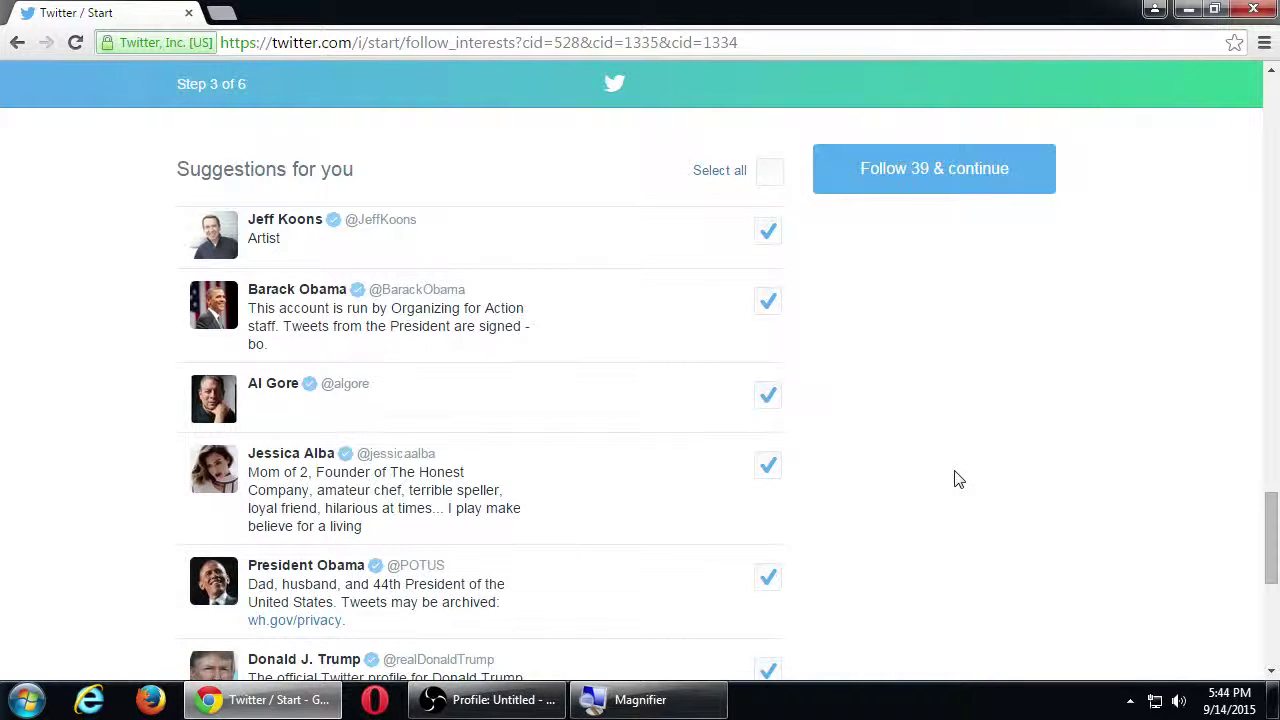
pyautogui.scroll(-1, 958, 480)
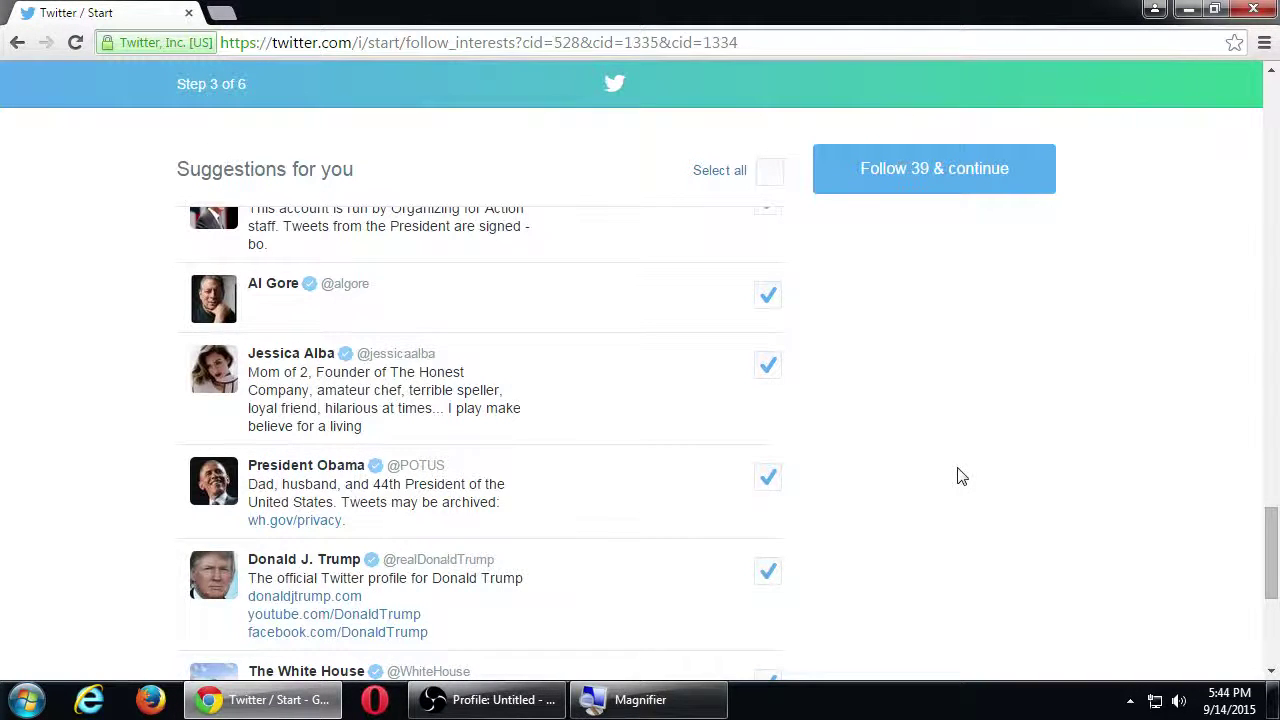
pyautogui.scroll(-1, 958, 477)
pyautogui.click(770, 478)
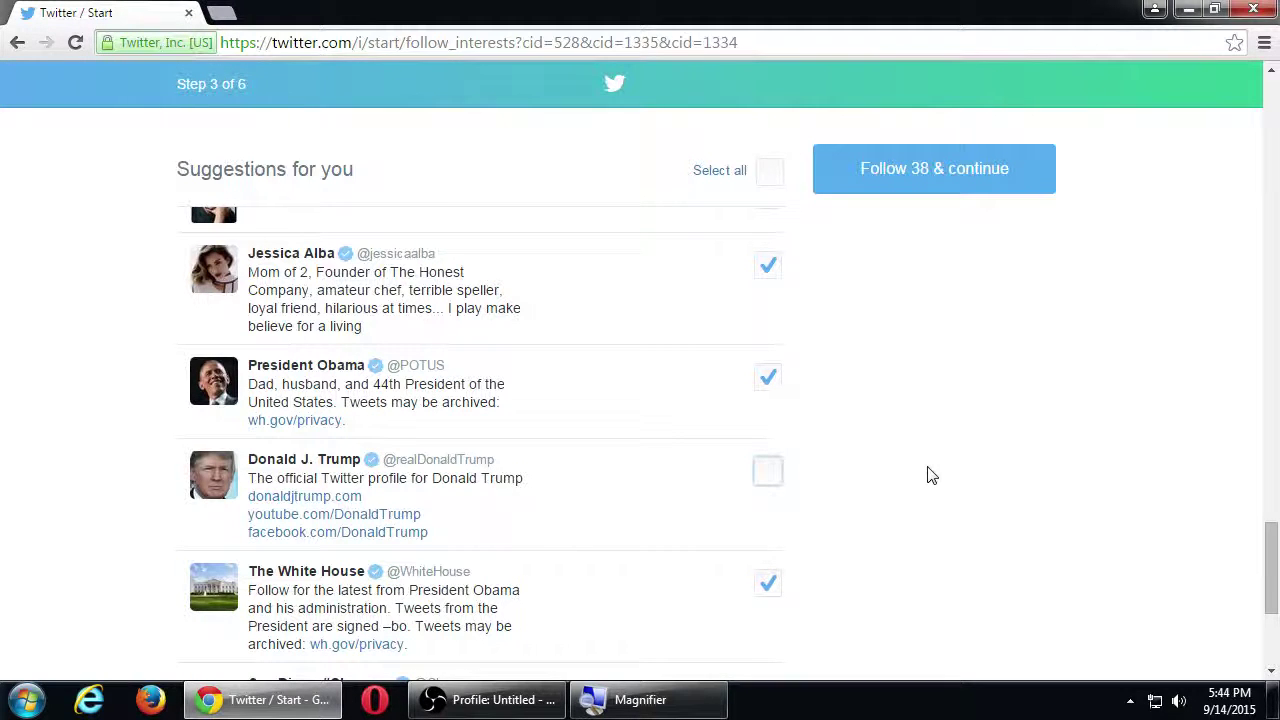
pyautogui.scroll(-1, 911, 454)
pyautogui.scroll(-2, 911, 452)
pyautogui.scroll(-1, 913, 454)
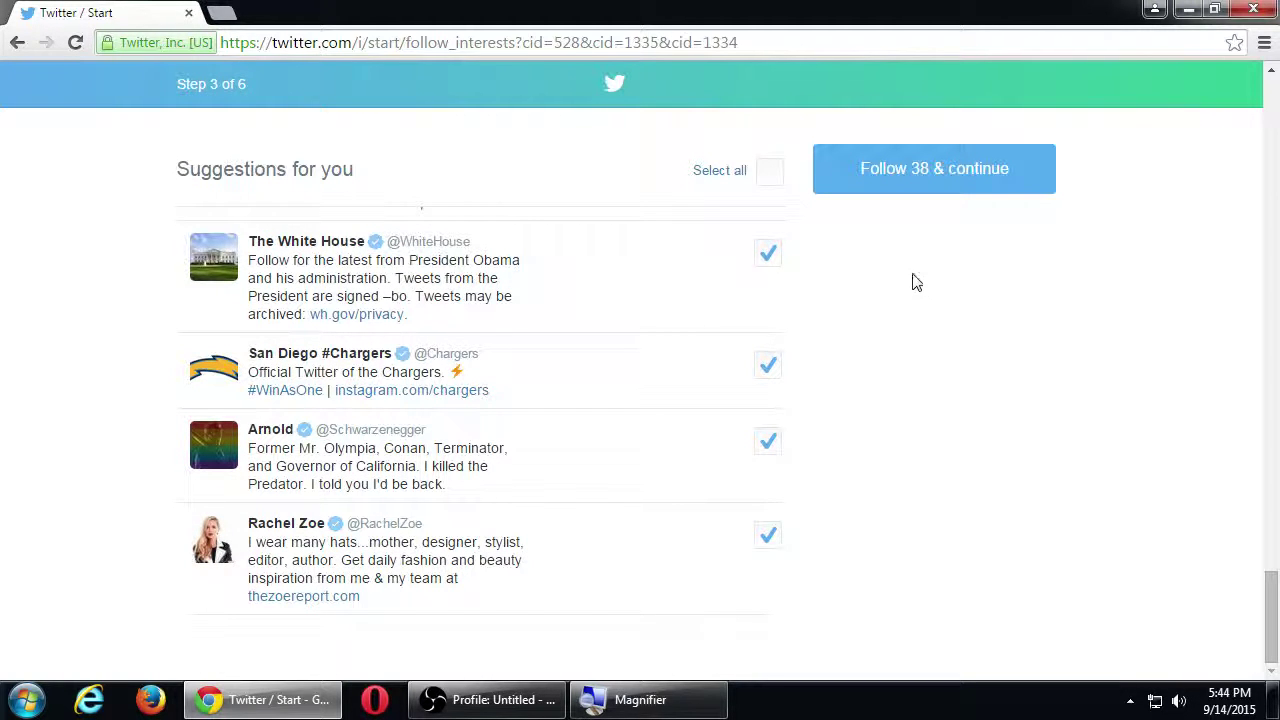
# Step: Follow the 38 chosen accounts and upload Pictures > Sample Pictures > Koala.jpg as the profile photo
pyautogui.click(900, 180)
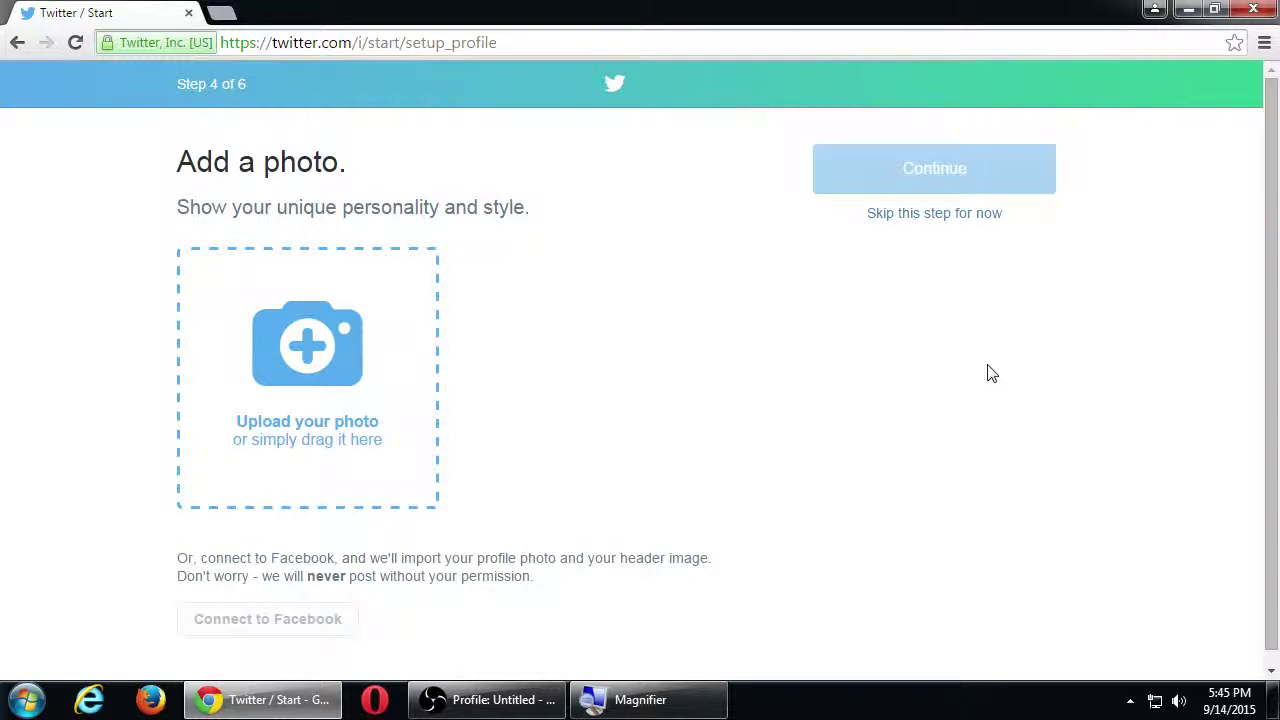
pyautogui.click(320, 354)
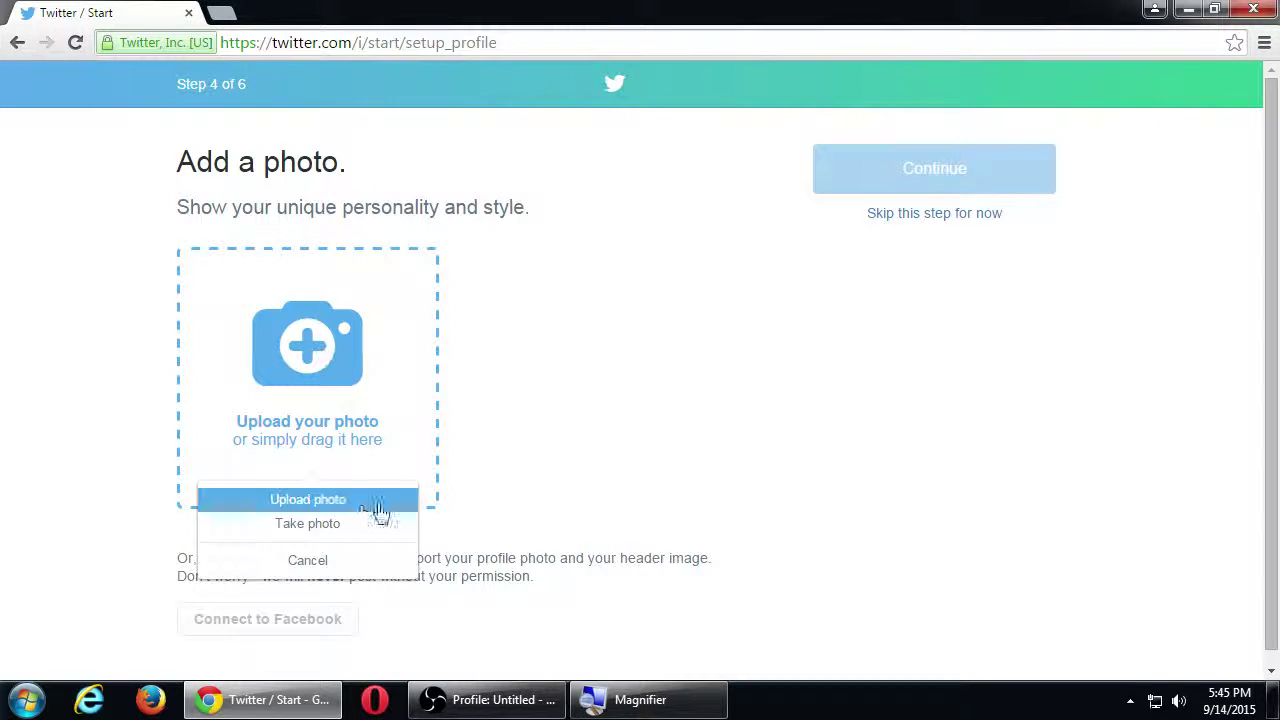
pyautogui.click(340, 500)
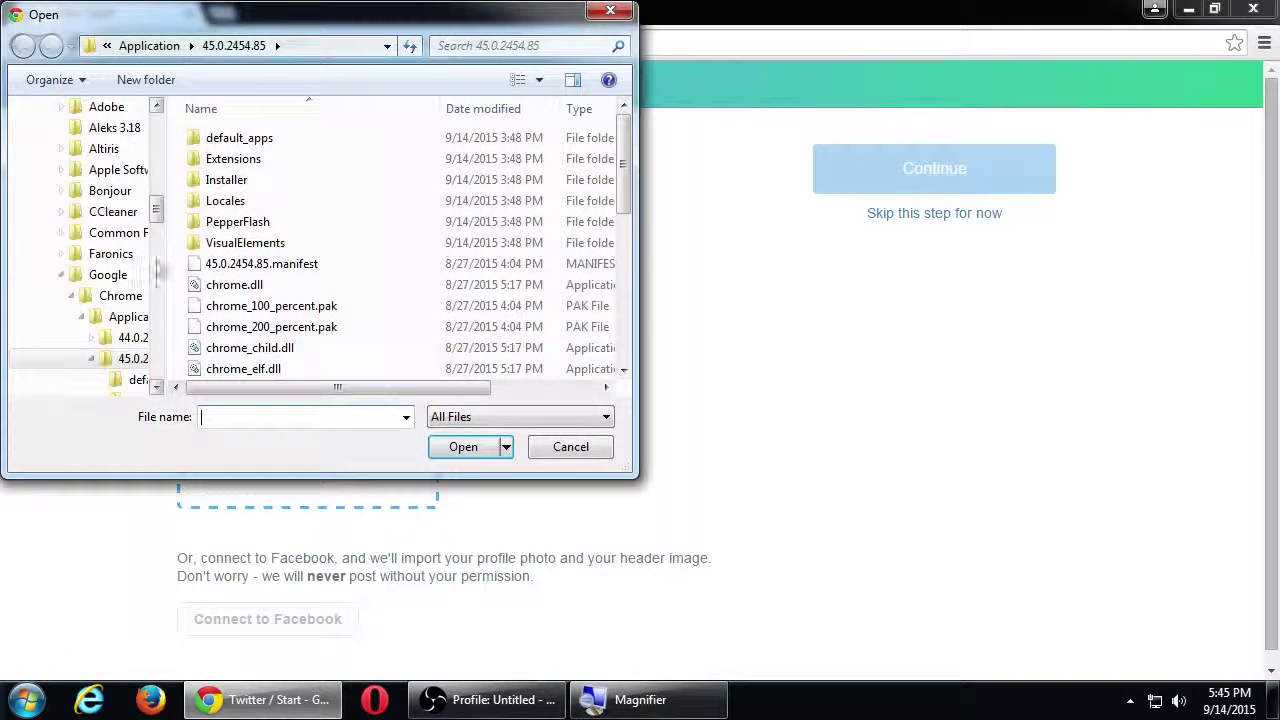
pyautogui.moveTo(157, 210); pyautogui.dragTo(158, 128)
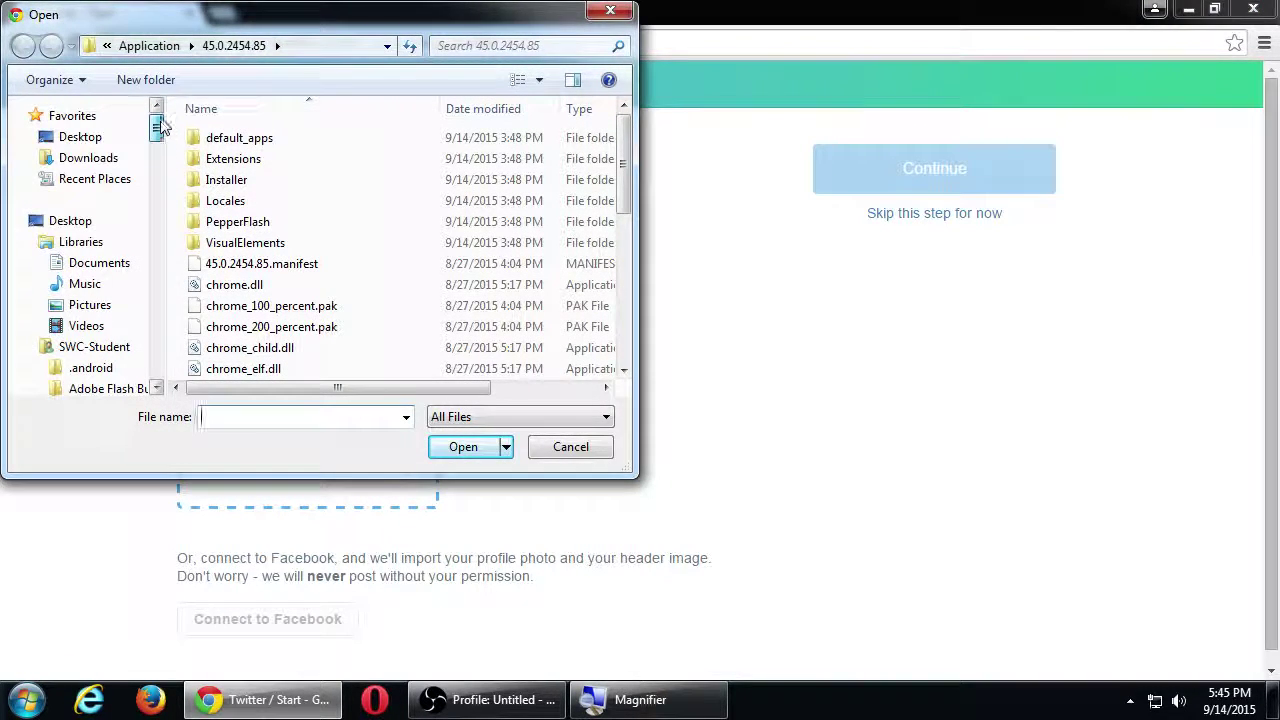
pyautogui.click(88, 304)
pyautogui.doubleClick(536, 228)
pyautogui.doubleClick(237, 343)
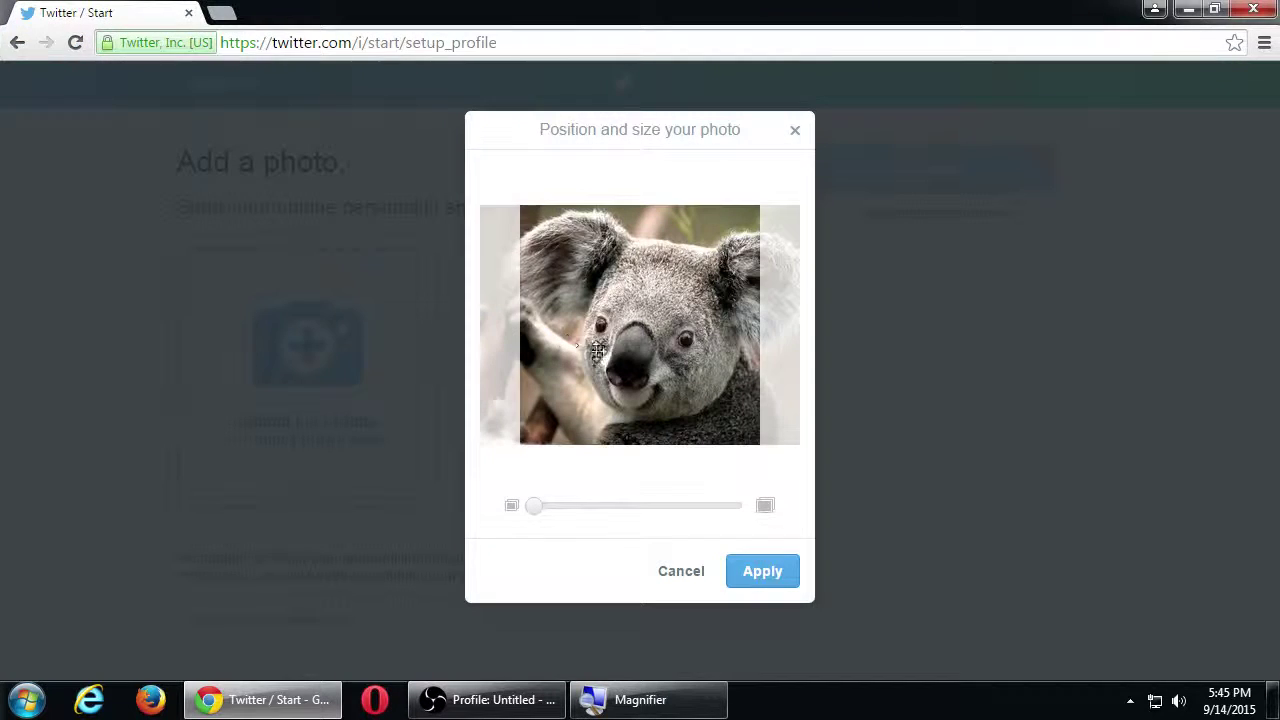
# Step: Zoom and reposition the koala photo into a close-up crop, apply it, and continue
pyautogui.moveTo(668, 358); pyautogui.dragTo(655, 360)
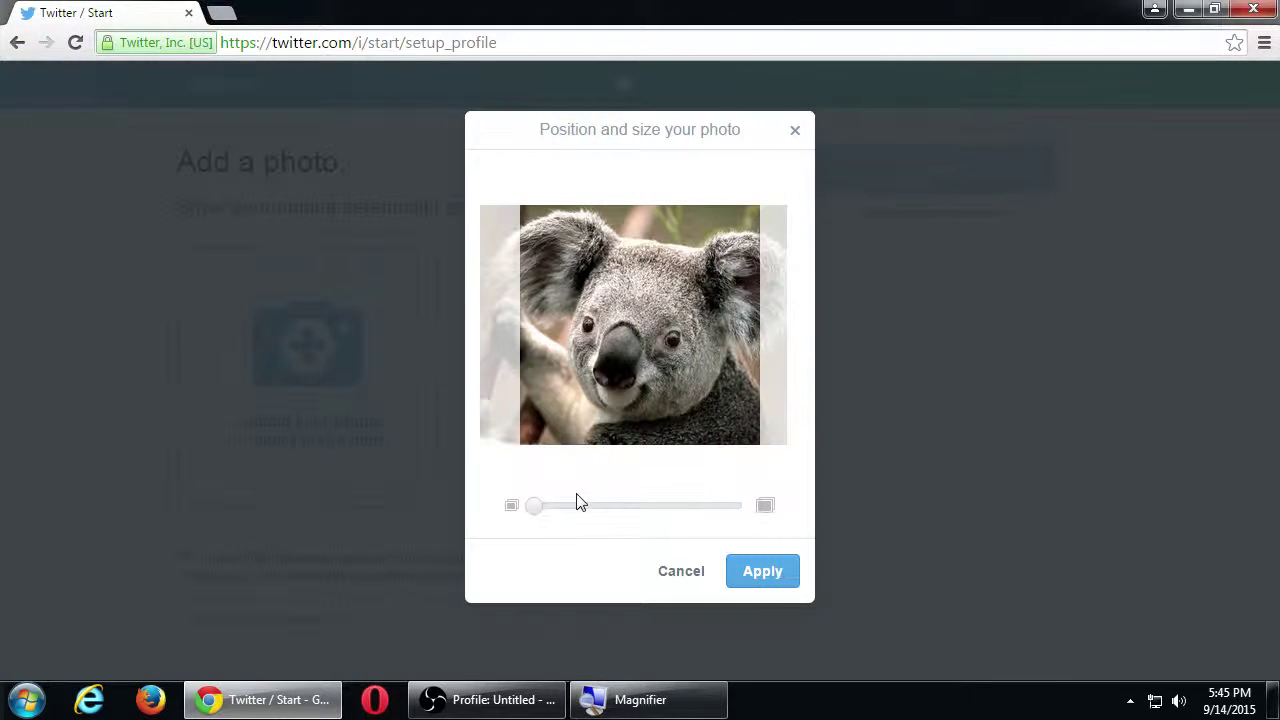
pyautogui.moveTo(534, 508); pyautogui.dragTo(808, 489)
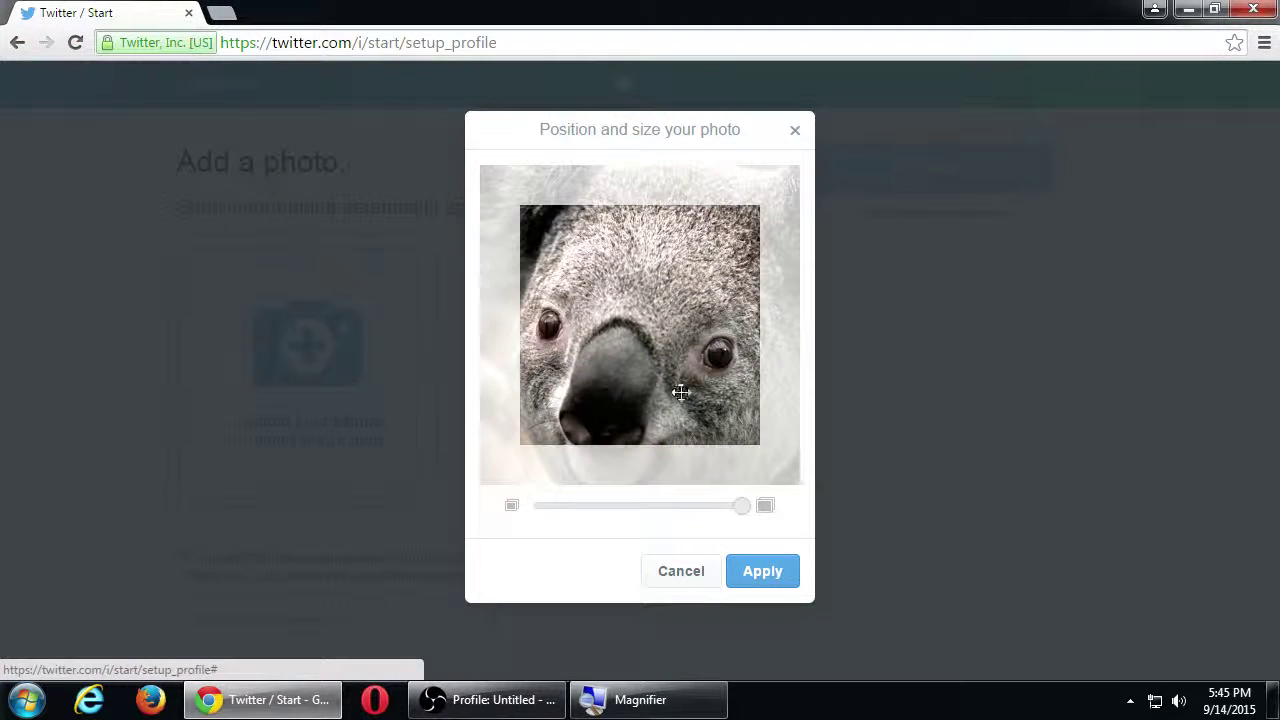
pyautogui.moveTo(634, 391); pyautogui.dragTo(640, 374)
pyautogui.click(758, 572)
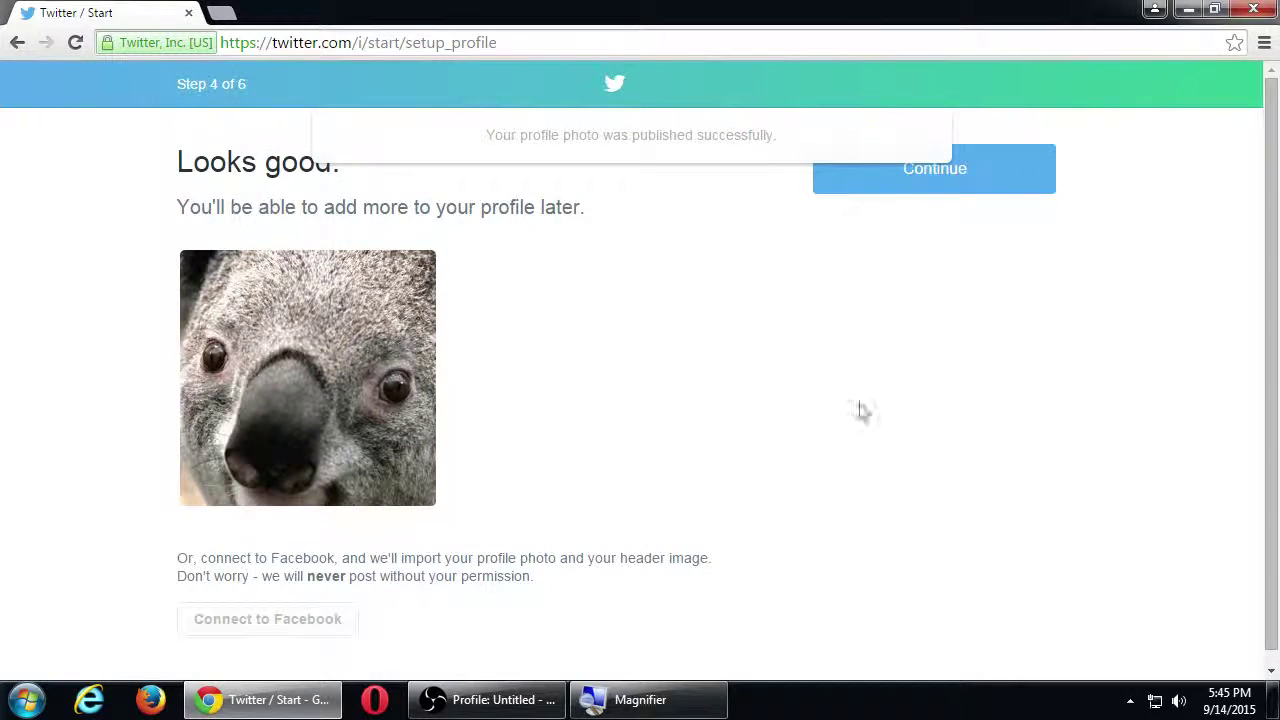
pyautogui.click(931, 171)
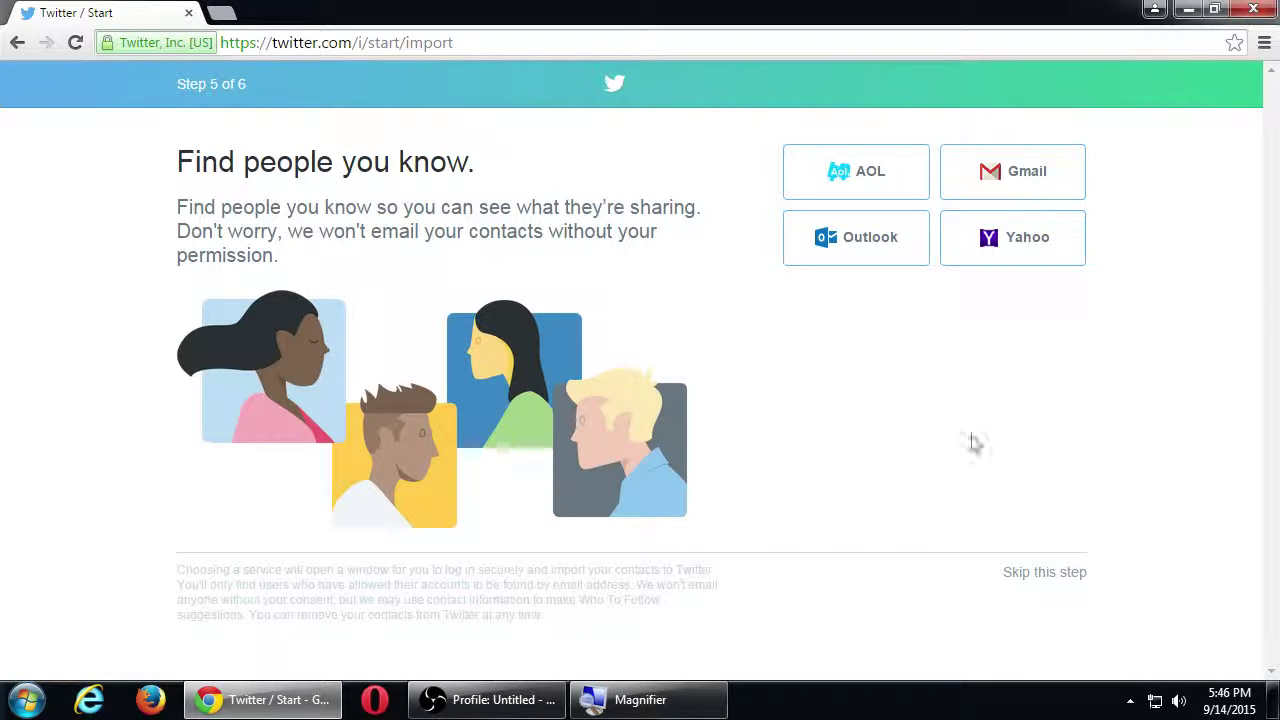
# Step: Skip importing contacts on the Find people you know page
pyautogui.press('super+plus')
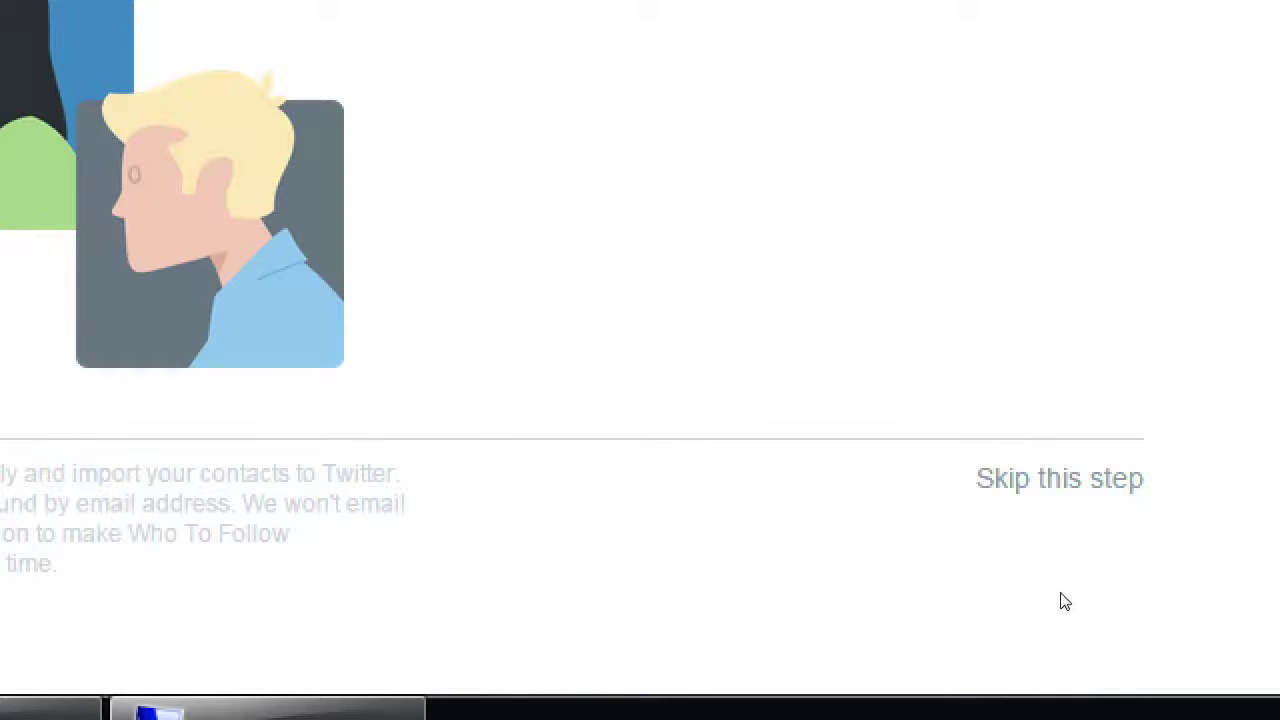
pyautogui.click(1059, 478)
pyautogui.press('super+minus')
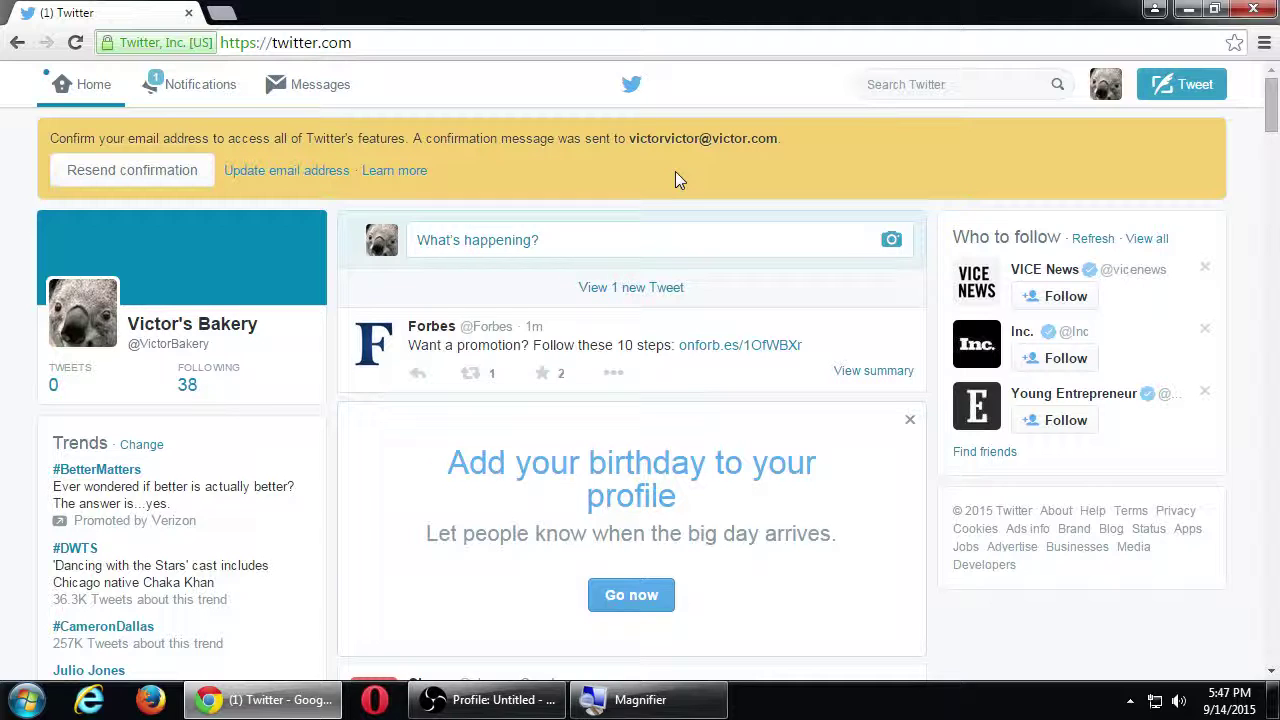
# Step: Open the account options dropdown from the profile avatar on the home timeline
pyautogui.click(1122, 100)
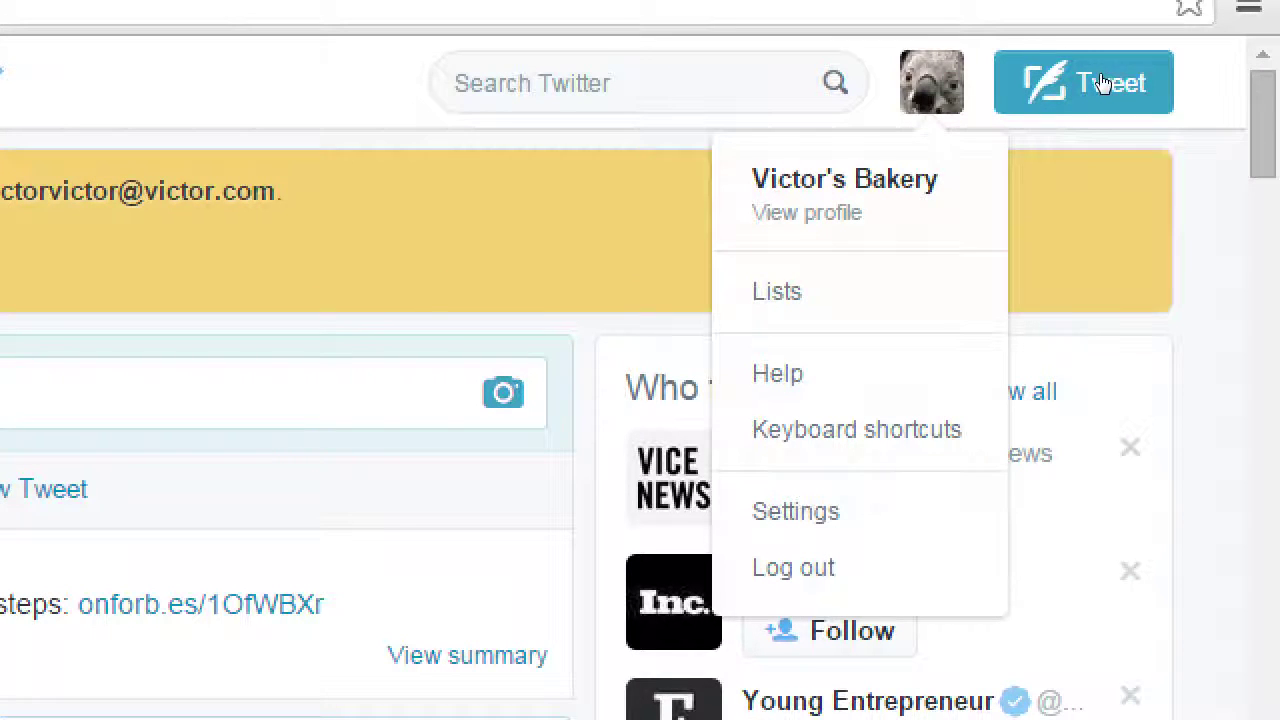
pyautogui.press('Down')
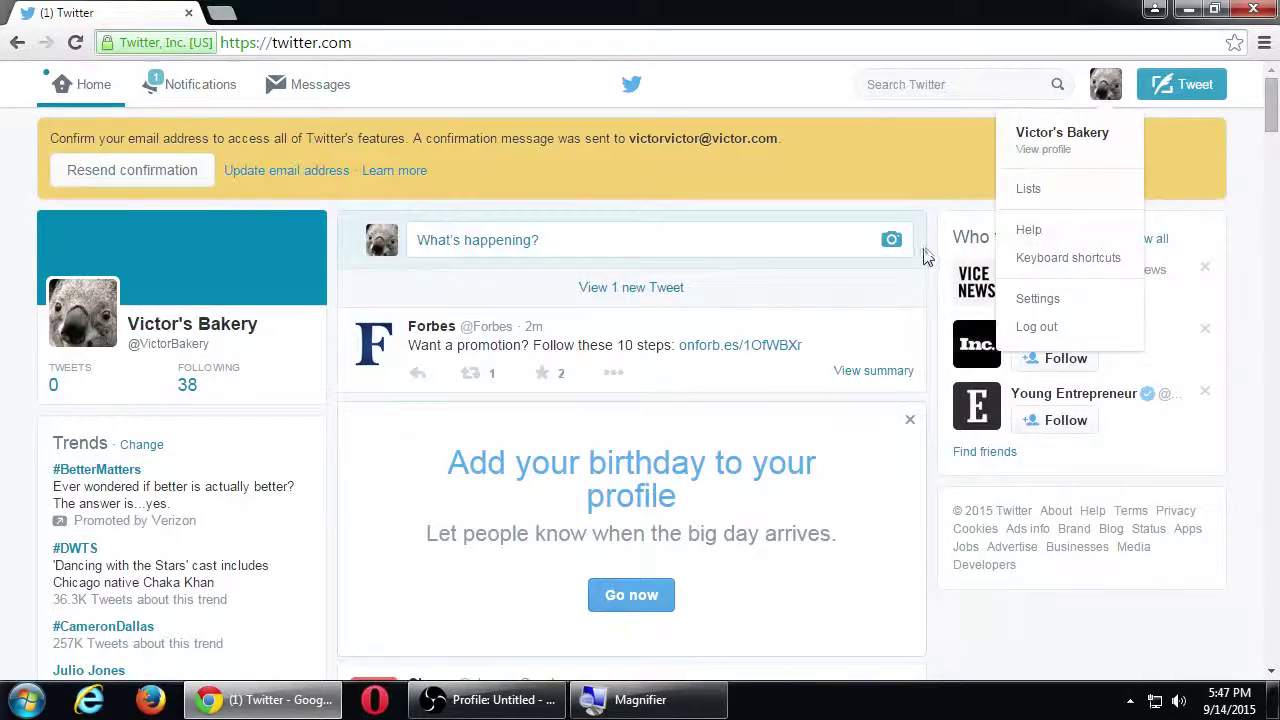
pyautogui.click(926, 270)
pyautogui.scroll(-15, 924, 318)
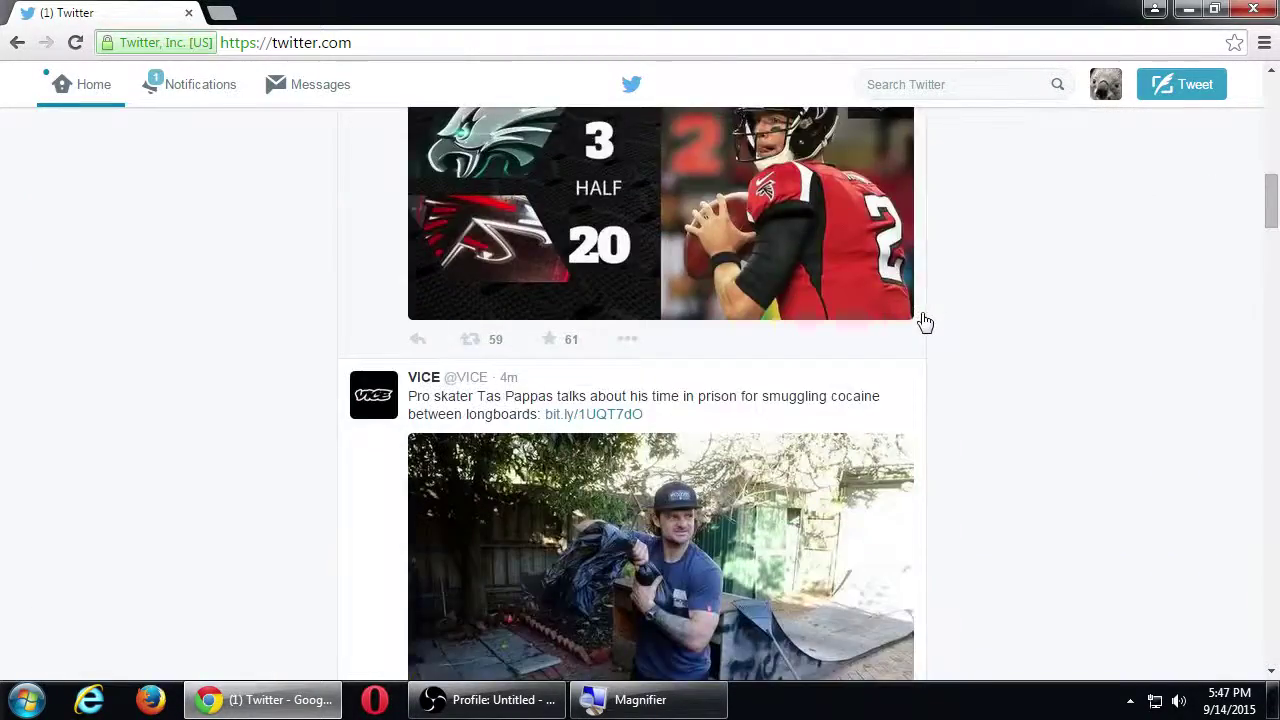
pyautogui.scroll(-7, 924, 318)
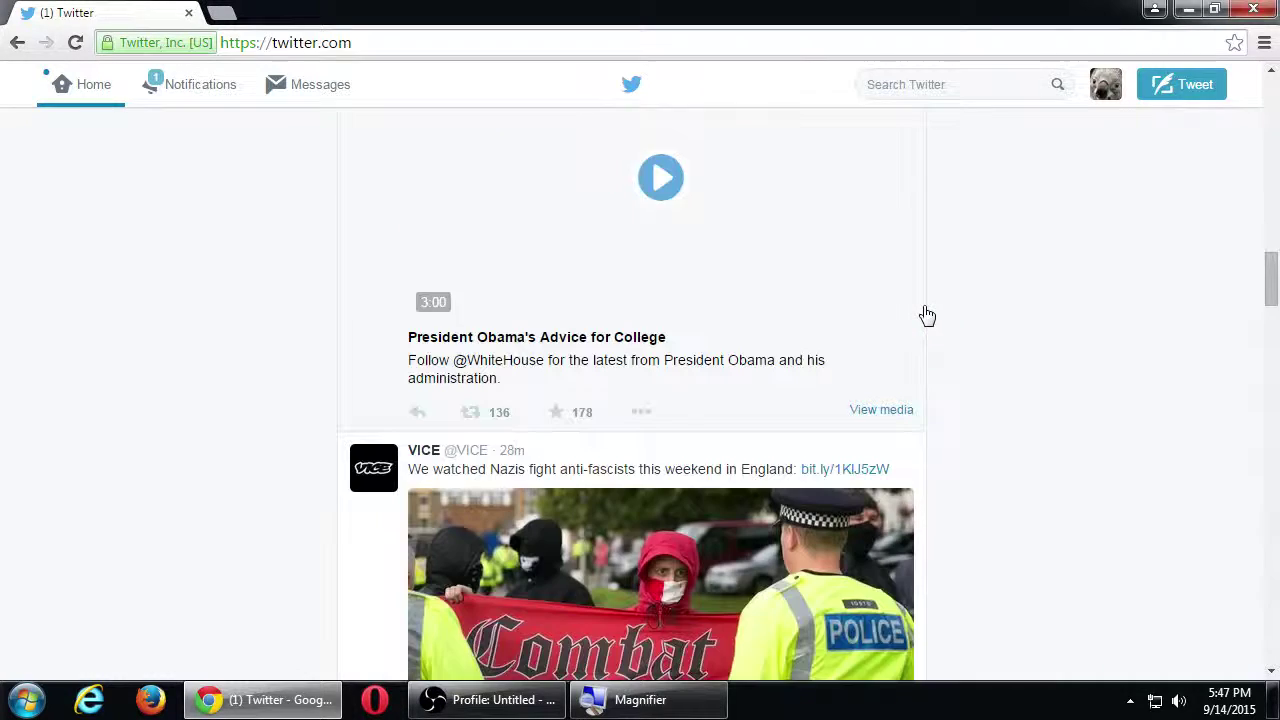
pyautogui.scroll(-5, 927, 316)
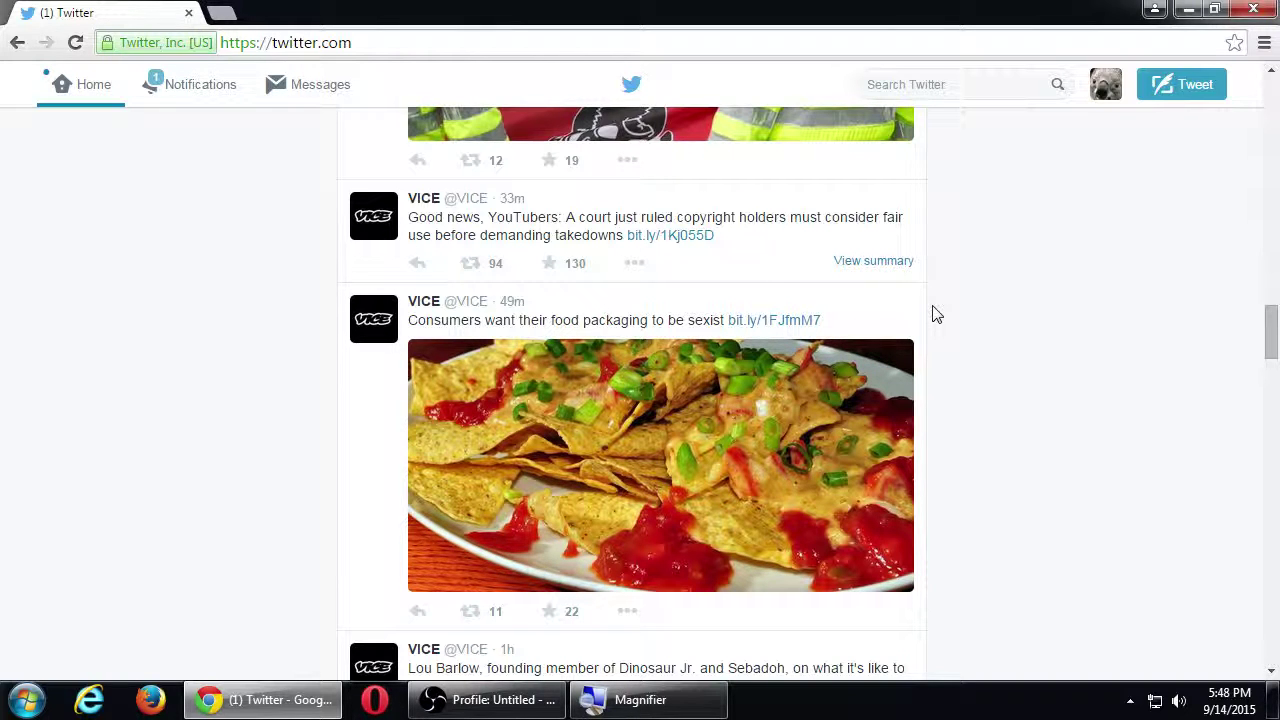
pyautogui.scroll(-3, 168, 266)
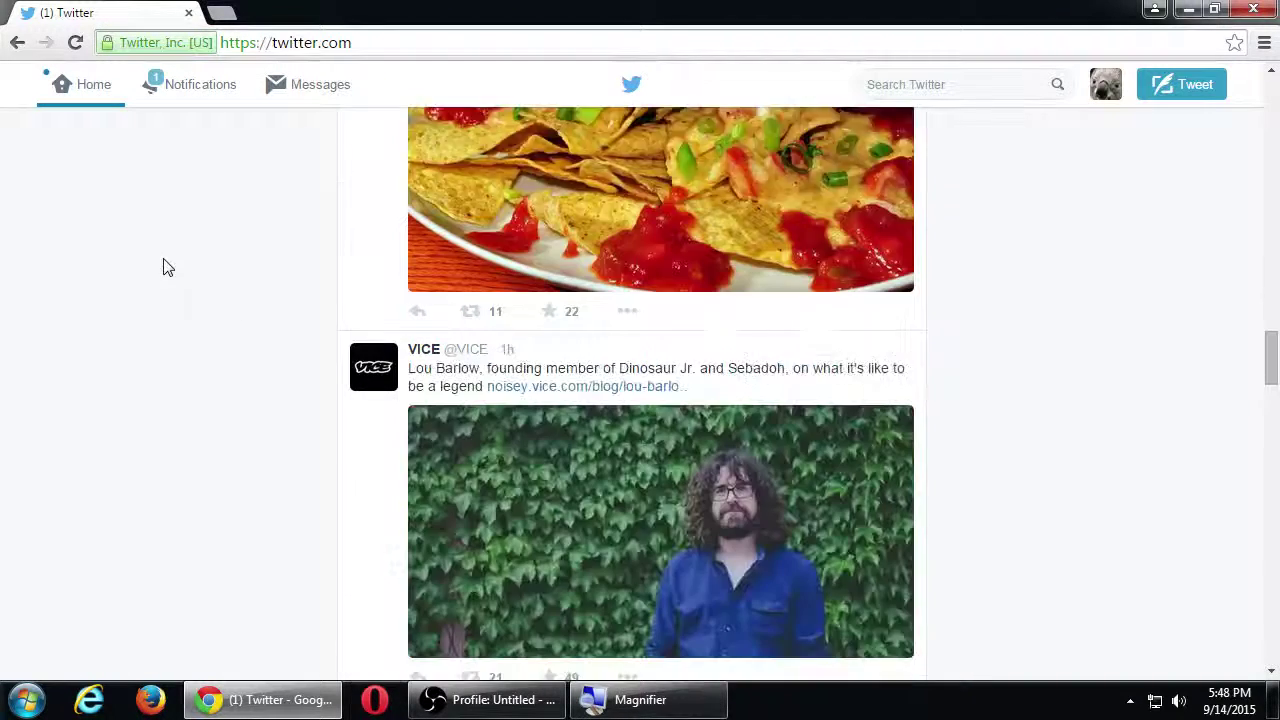
pyautogui.scroll(-4, 168, 266)
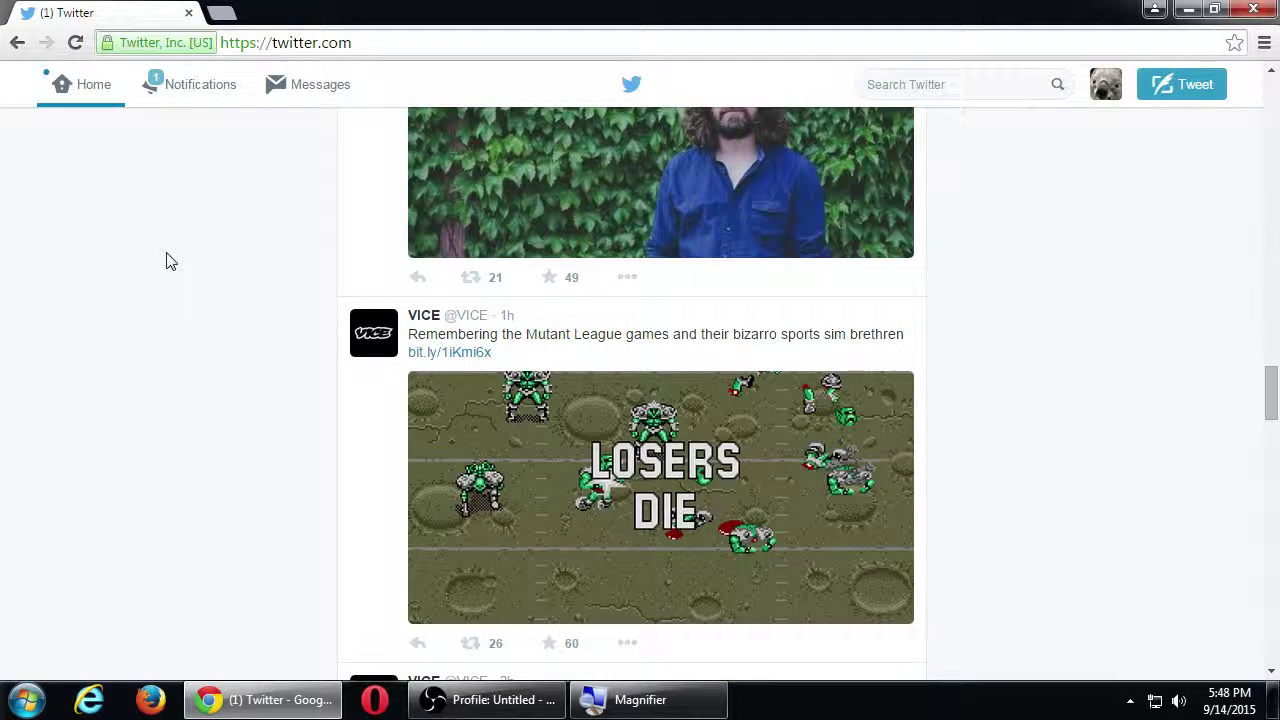
pyautogui.scroll(-5, 168, 262)
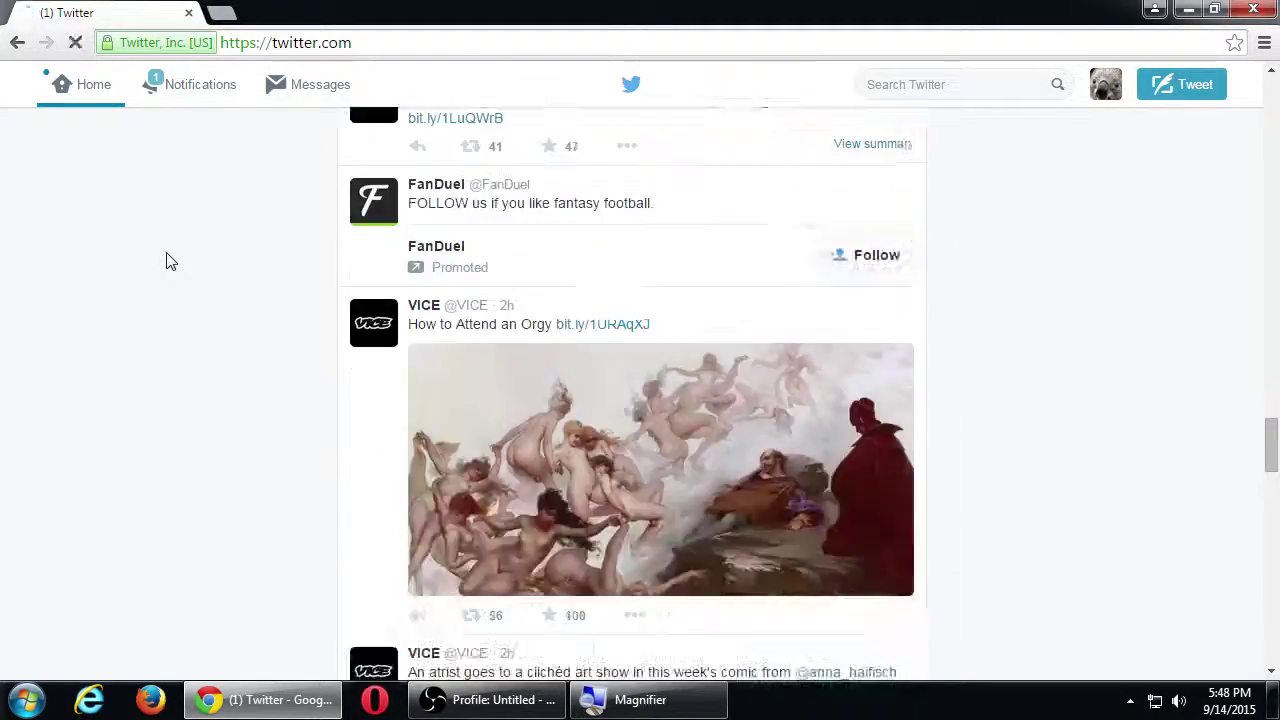
pyautogui.scroll(-3, 168, 262)
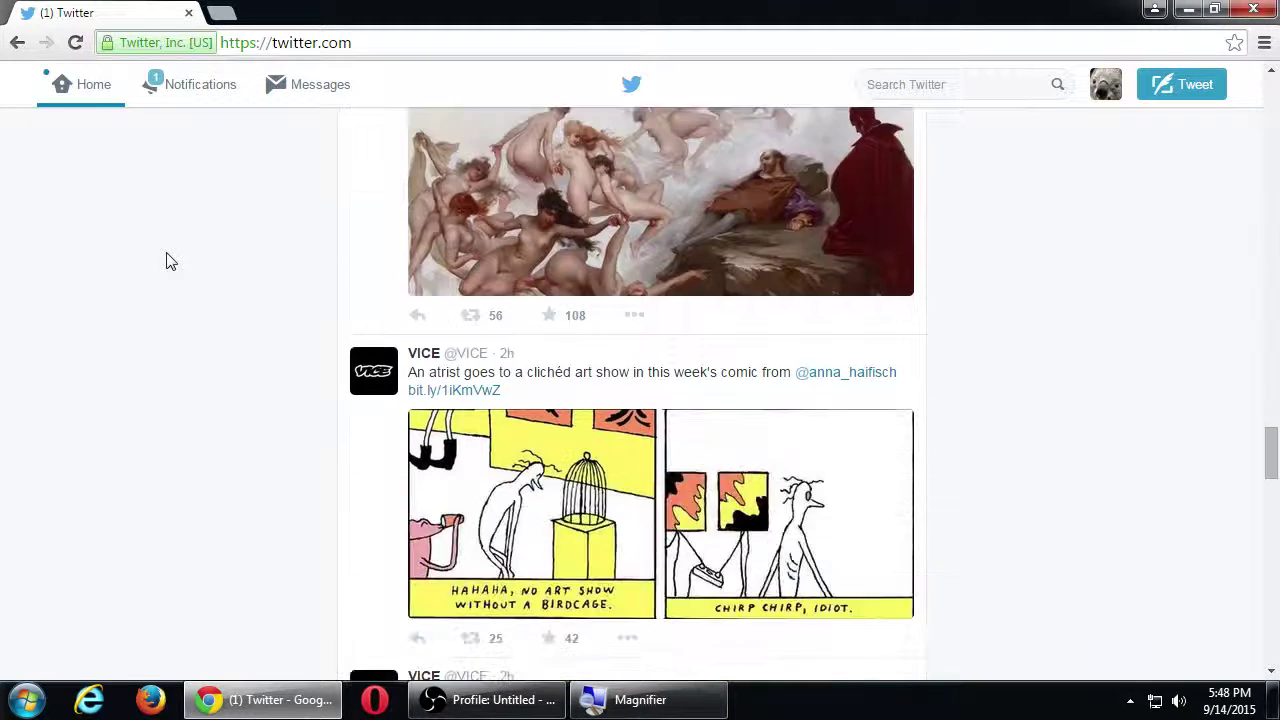
pyautogui.scroll(-2, 168, 262)
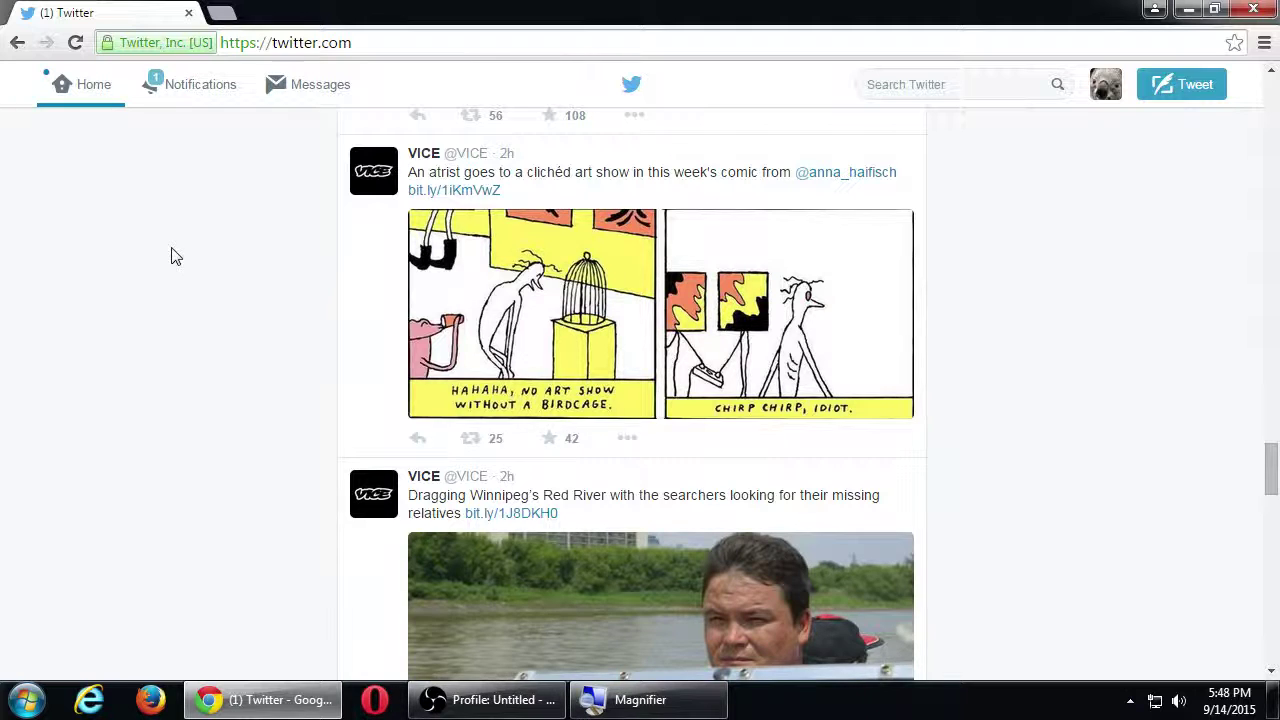
pyautogui.scroll(-4, 172, 258)
pyautogui.scroll(-2, 172, 257)
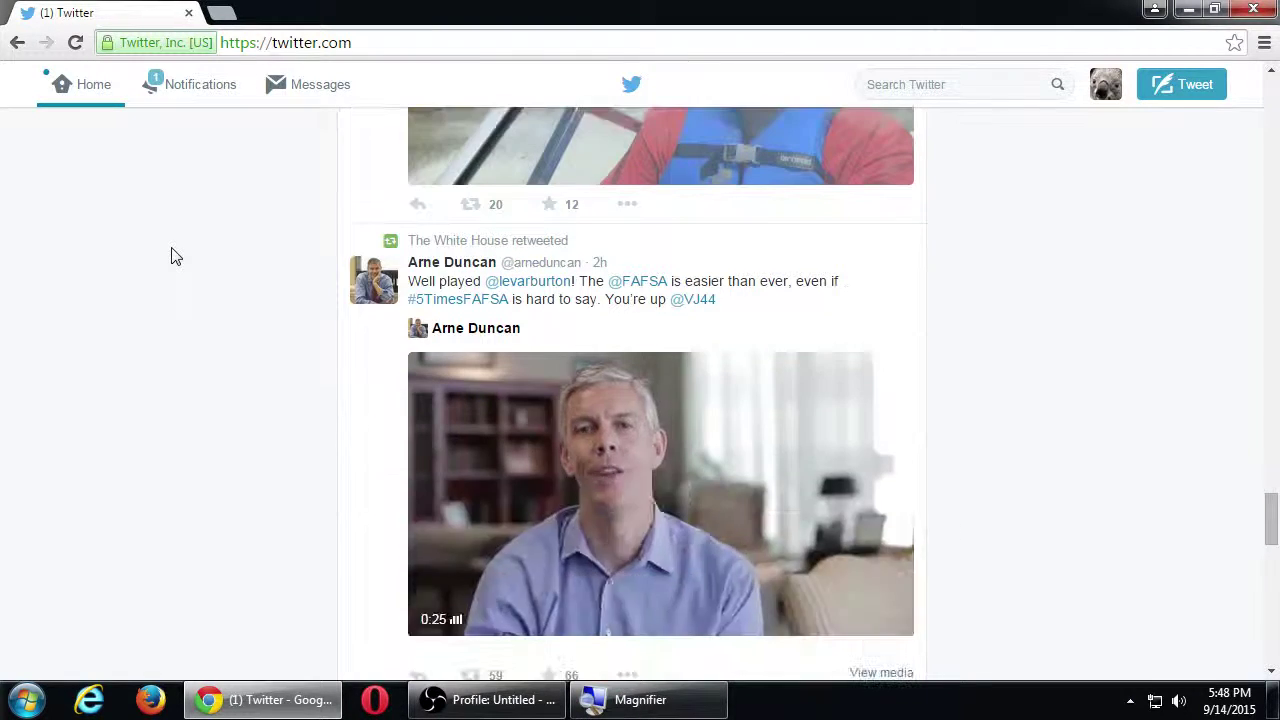
pyautogui.scroll(-4, 172, 257)
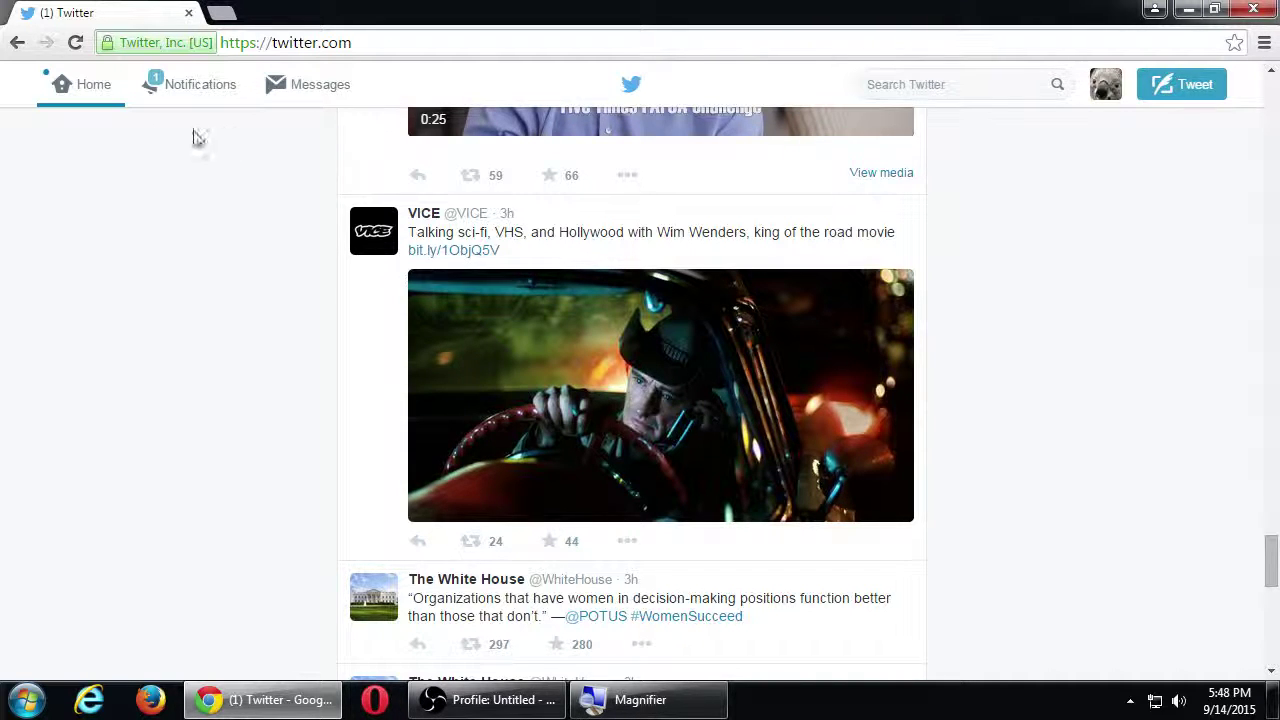
pyautogui.click(116, 110)
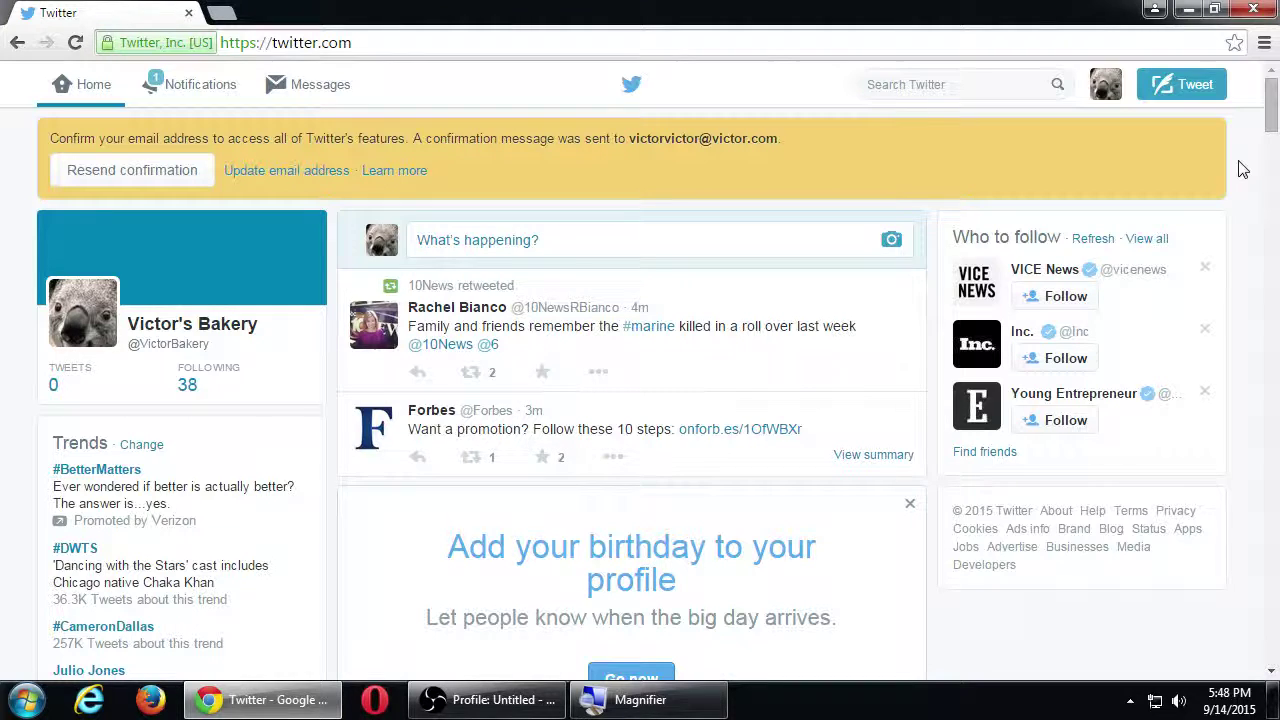
# Step: Type cookies into the Search Twitter box and browse the suggested searches like cookies and cream
pyautogui.click(917, 90)
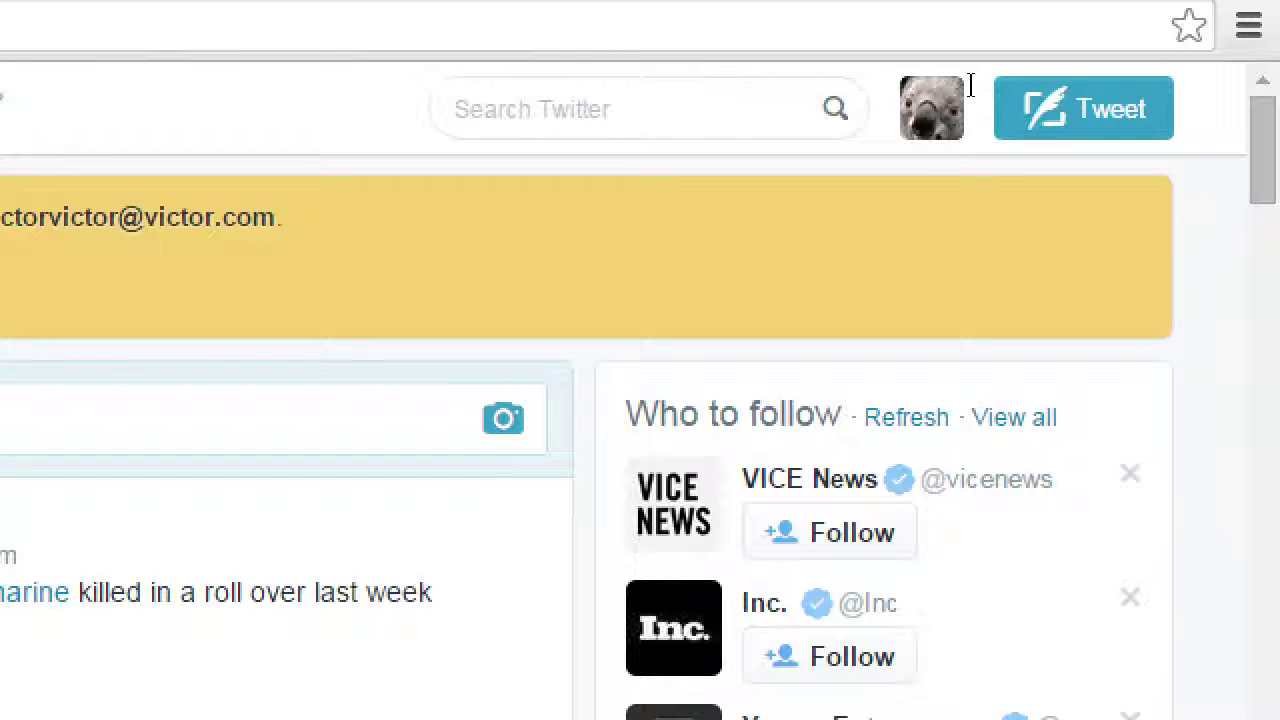
pyautogui.write('cookies')
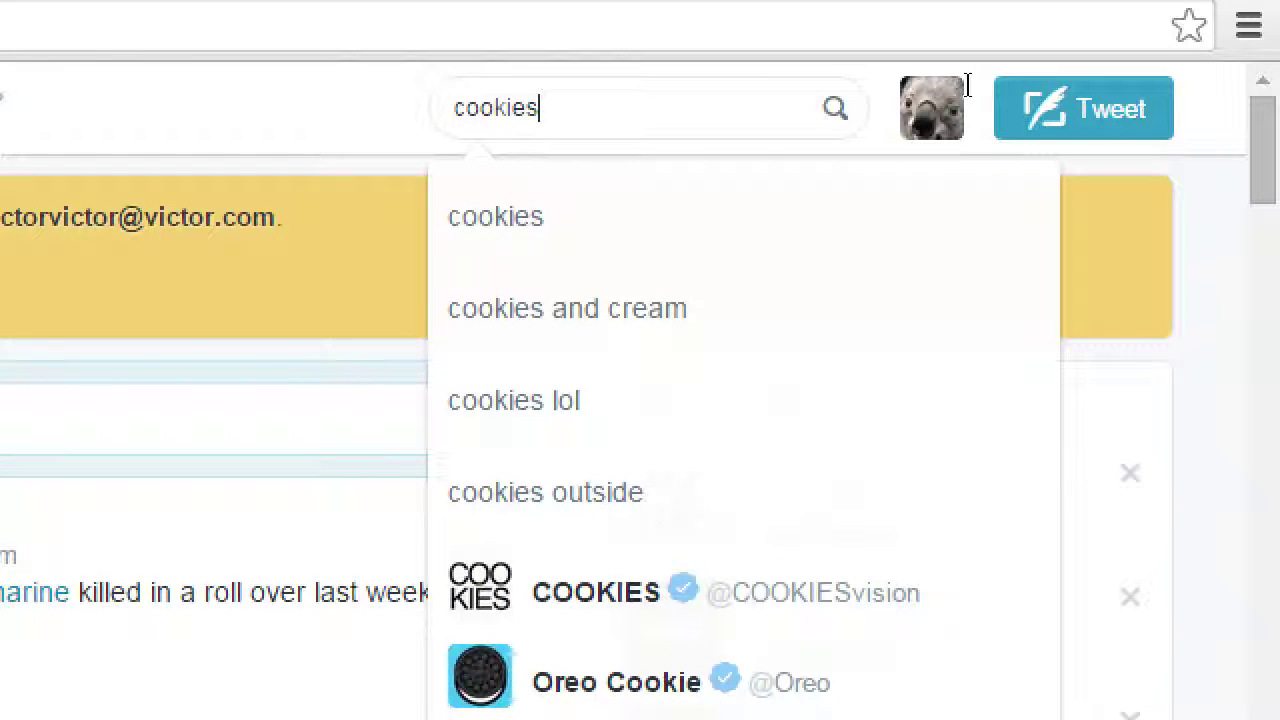
pyautogui.press('Down')
pyautogui.press('Down')
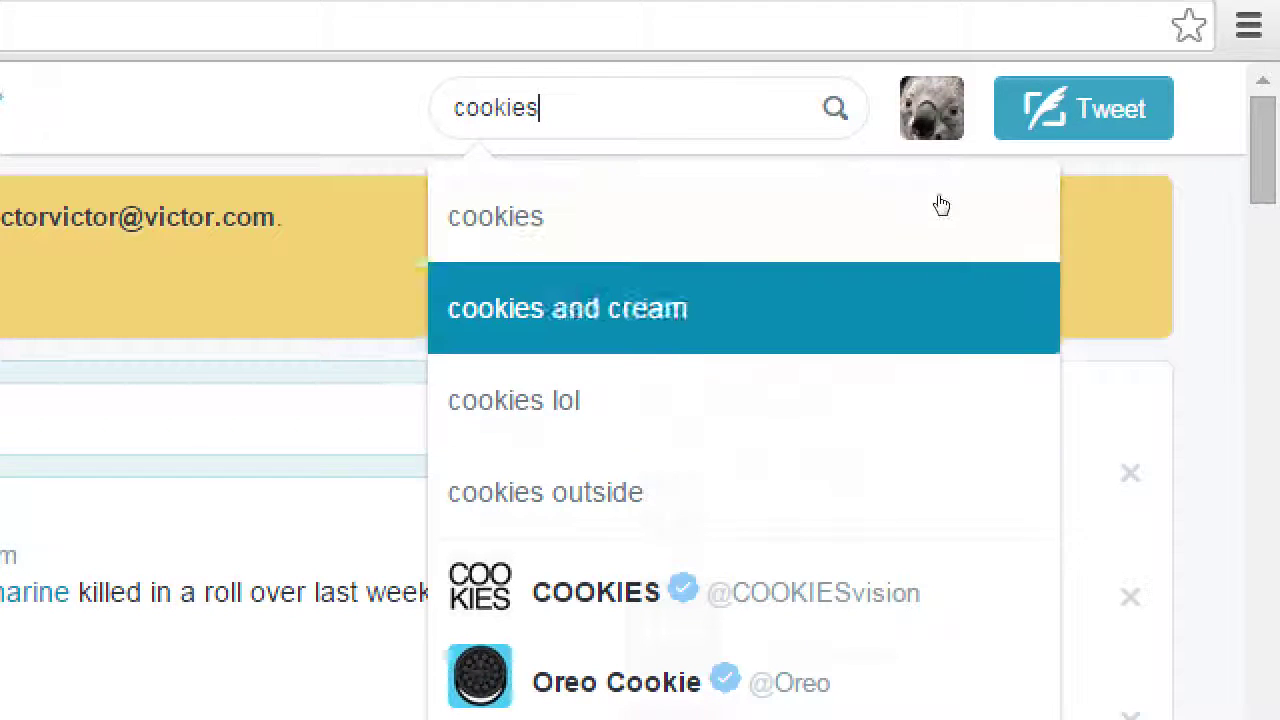
pyautogui.press('Down')
pyautogui.press('Down')
pyautogui.press('Up')
pyautogui.press('Up')
pyautogui.press('Up')
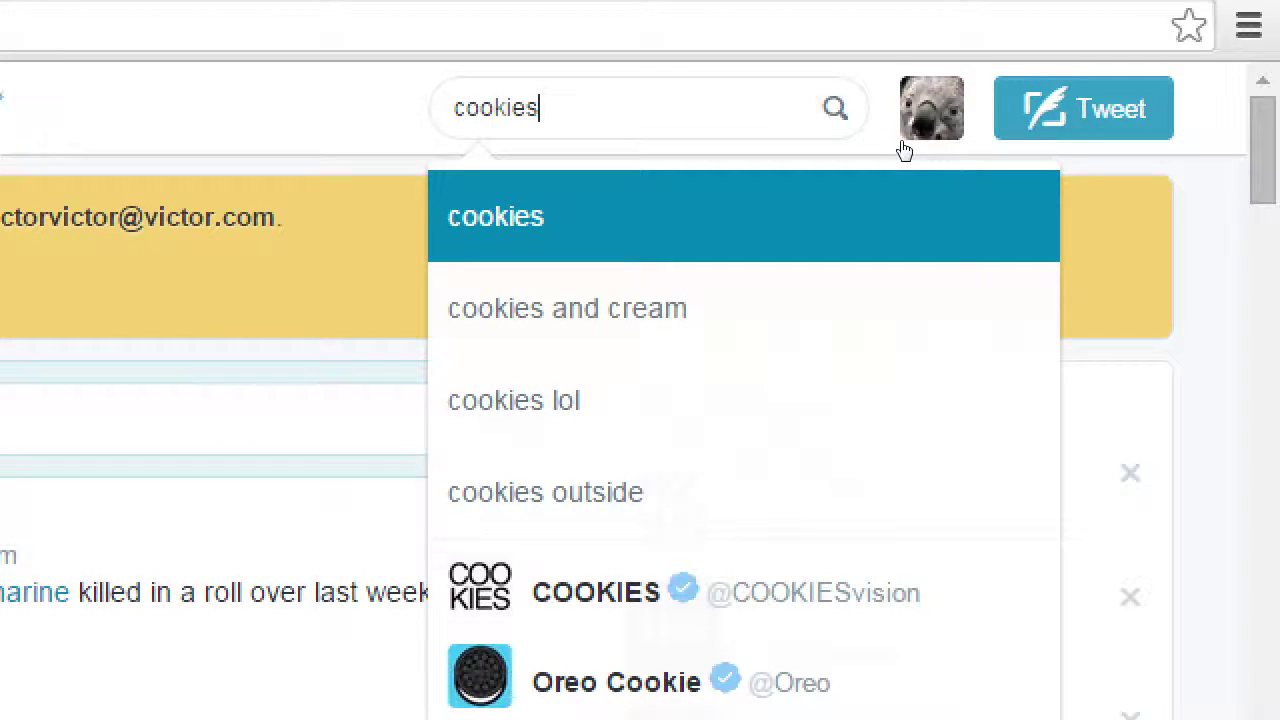
pyautogui.press('Down')
pyautogui.press('Up')
pyautogui.press('Up')
pyautogui.press('Down')
pyautogui.press('Down')
pyautogui.press('Down')
pyautogui.press('Down')
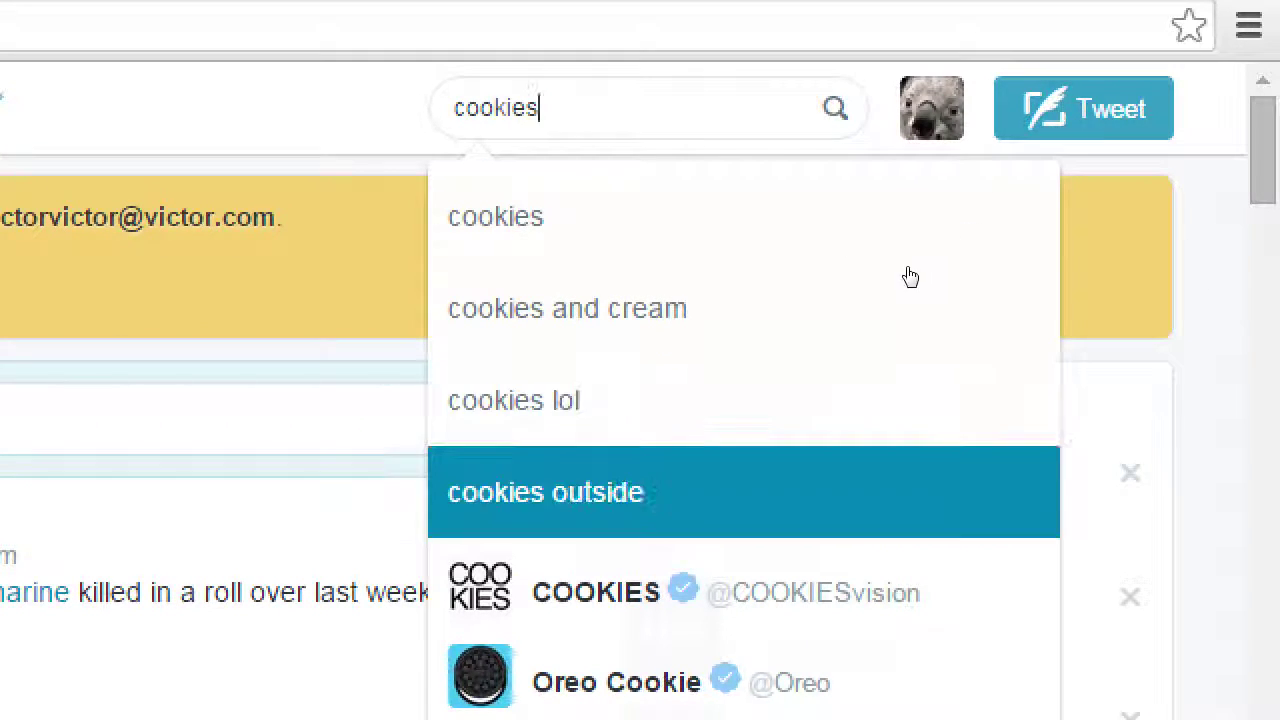
pyautogui.press('Up')
pyautogui.press('Up')
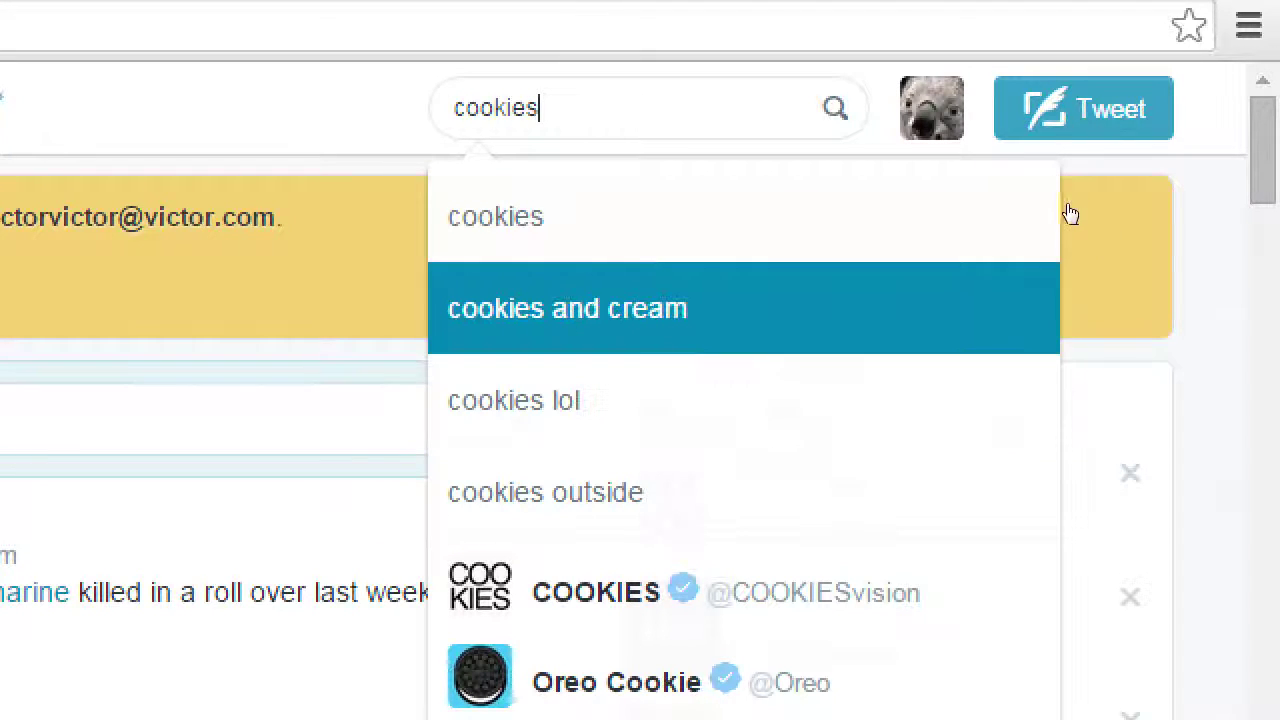
pyautogui.scroll(-4, 1075, 215)
# Step: Look over the matching cookie accounts, then submit the search for cookies
pyautogui.press('Down')
pyautogui.press('Down')
pyautogui.press('Down')
pyautogui.press('Down')
pyautogui.press('Down')
pyautogui.press('Down')
pyautogui.press('Down')
pyautogui.press('Down')
pyautogui.press('Down')
pyautogui.press('Down')
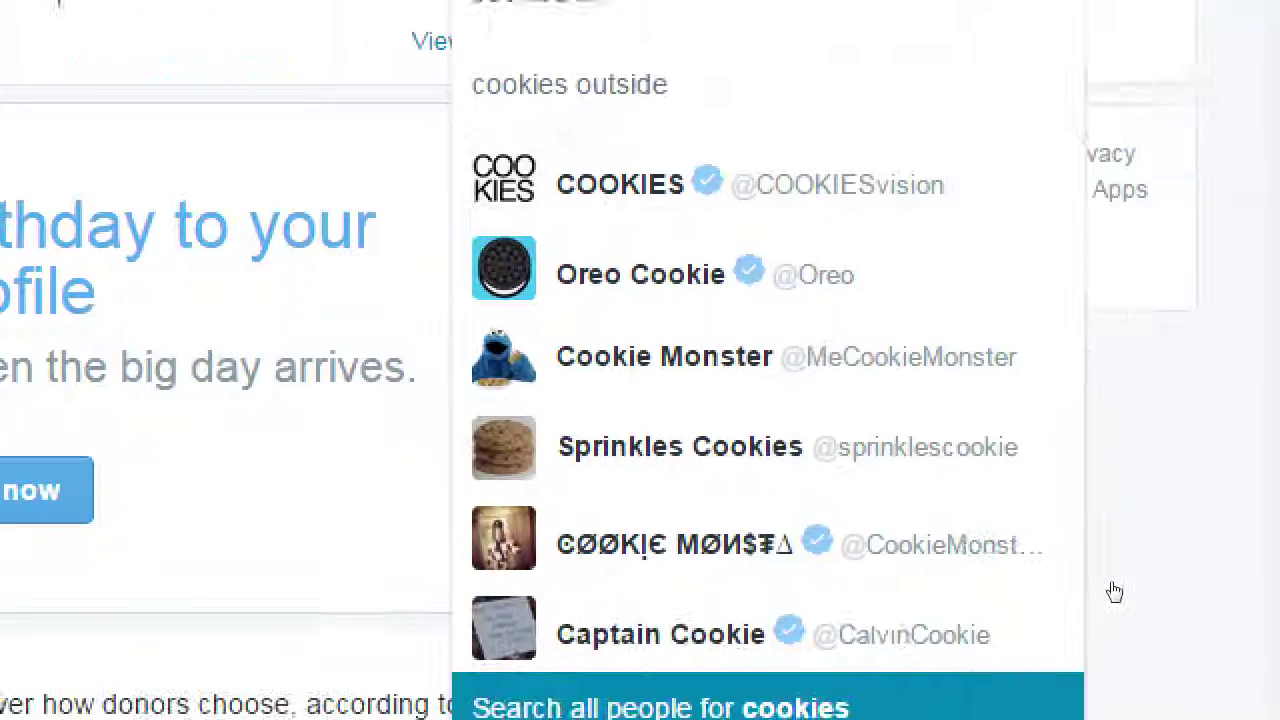
pyautogui.press('Up')
pyautogui.press('Up')
pyautogui.press('Up')
pyautogui.press('Up')
pyautogui.press('Up')
pyautogui.press('Up')
pyautogui.press('Up')
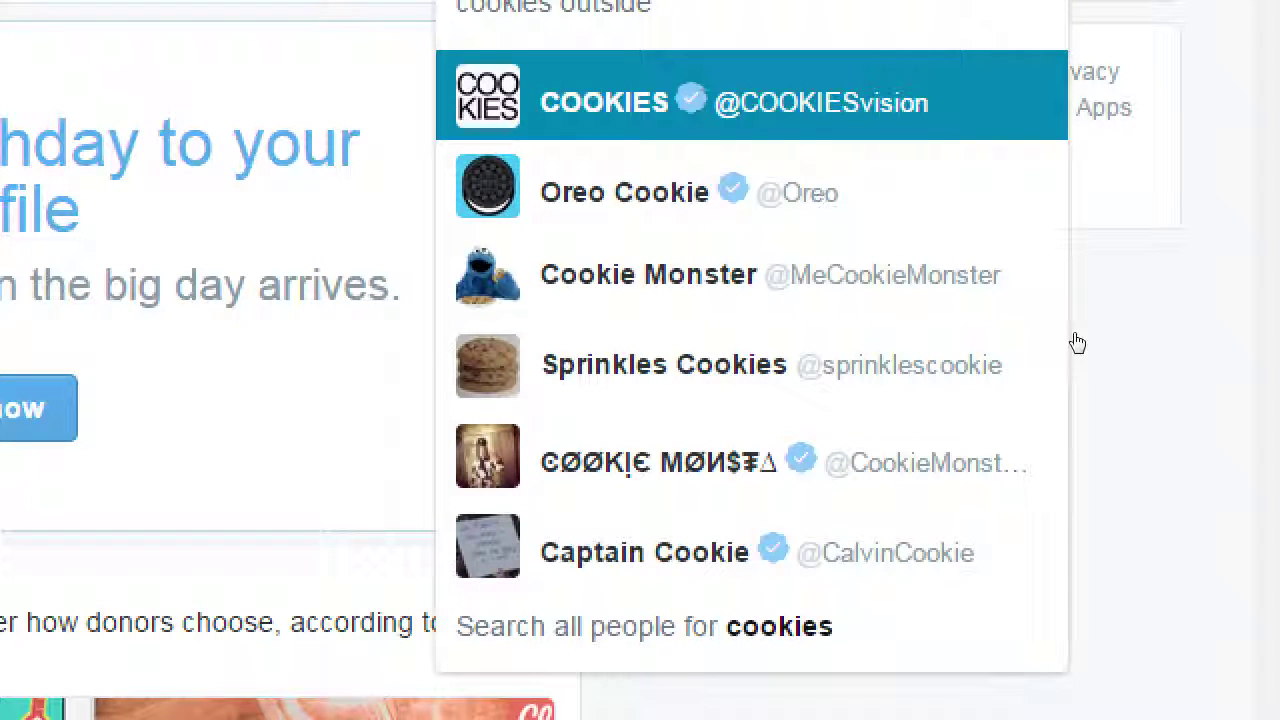
pyautogui.press('Down')
pyautogui.press('Down')
pyautogui.press('Down')
pyautogui.press('Down')
pyautogui.press('Down')
pyautogui.press('Down')
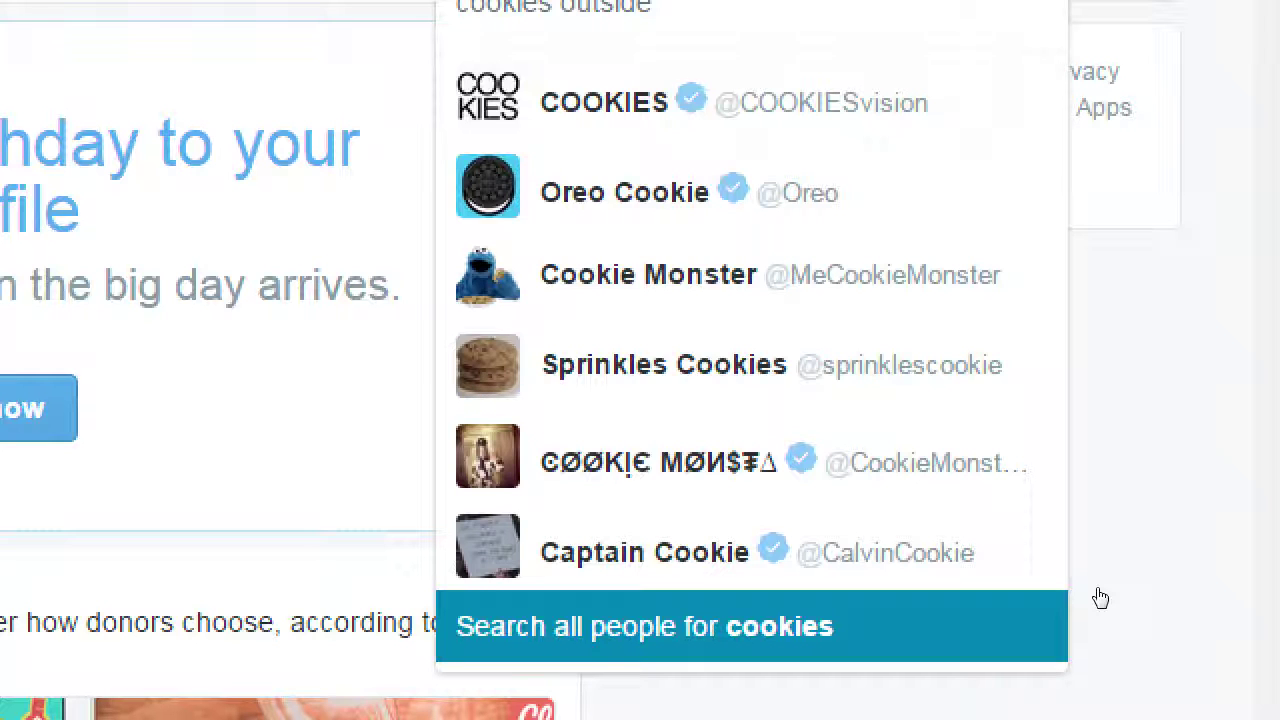
pyautogui.press('Up')
pyautogui.press('Up')
pyautogui.press('Up')
pyautogui.press('Up')
pyautogui.press('Up')
pyautogui.press('Up')
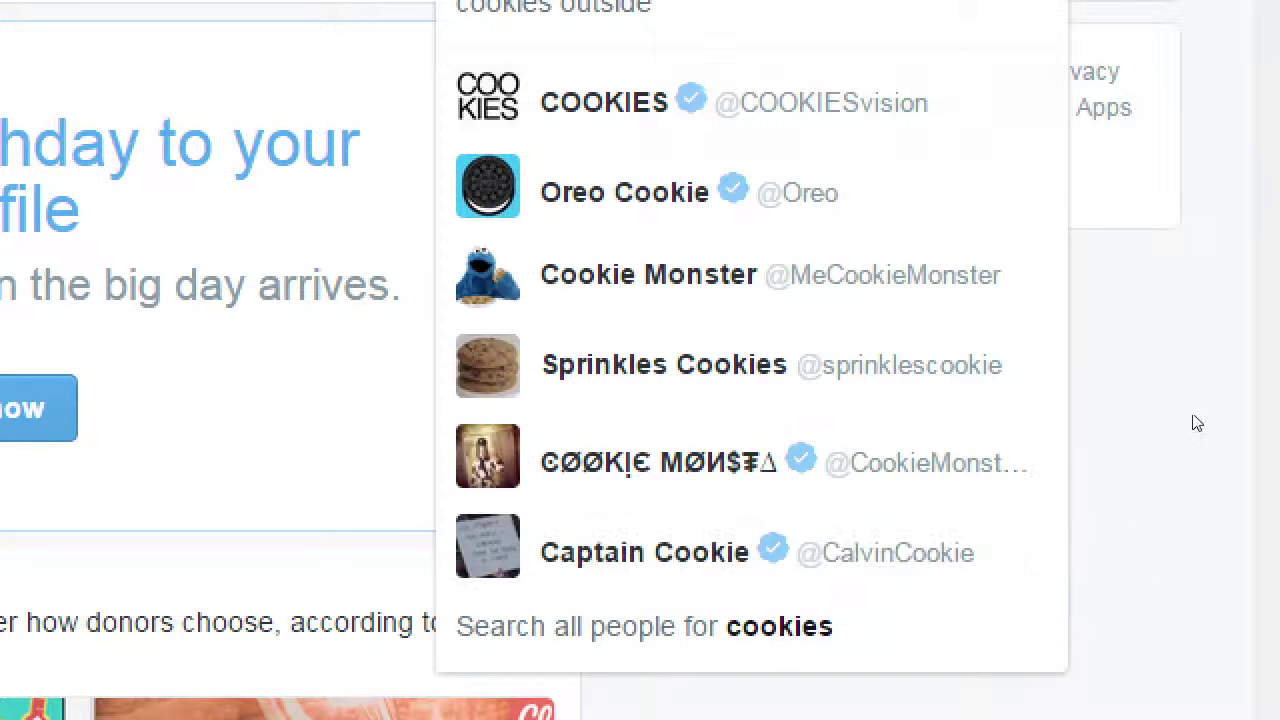
pyautogui.press('Down')
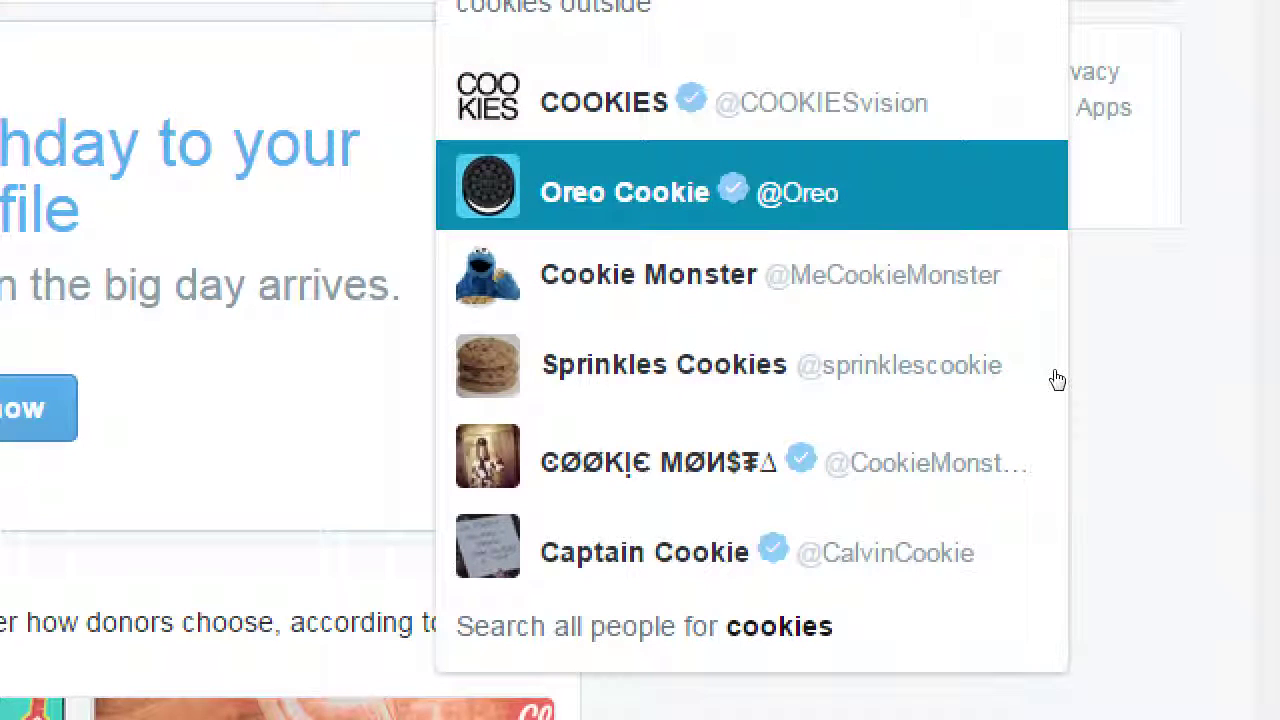
pyautogui.press('Down')
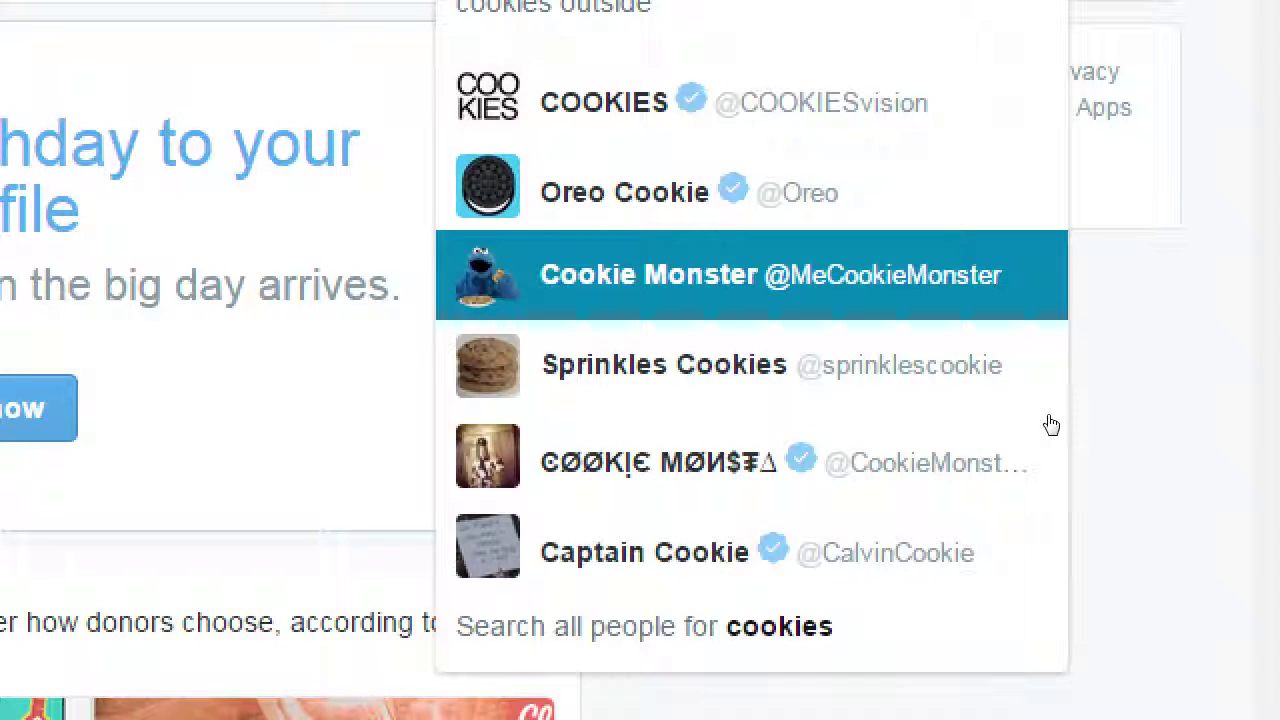
pyautogui.press('Down')
pyautogui.press('Down')
pyautogui.press('Down')
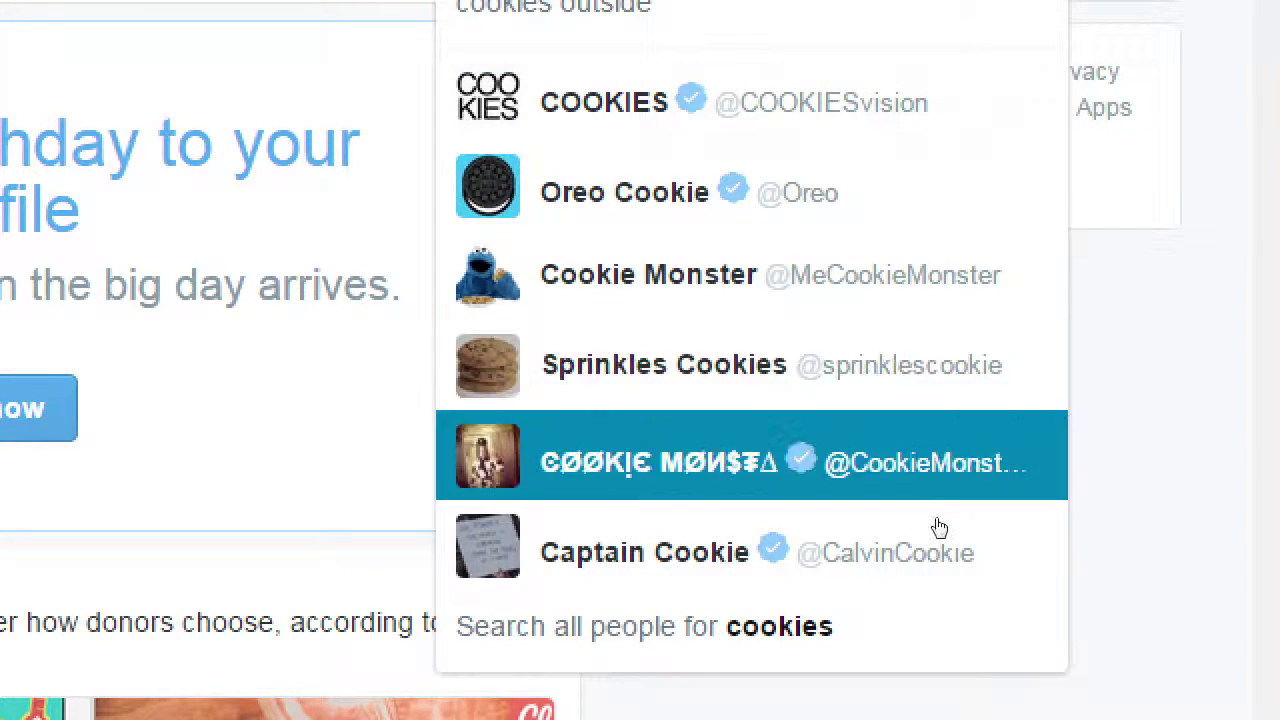
pyautogui.press('Up')
pyautogui.press('Down')
pyautogui.press('Down')
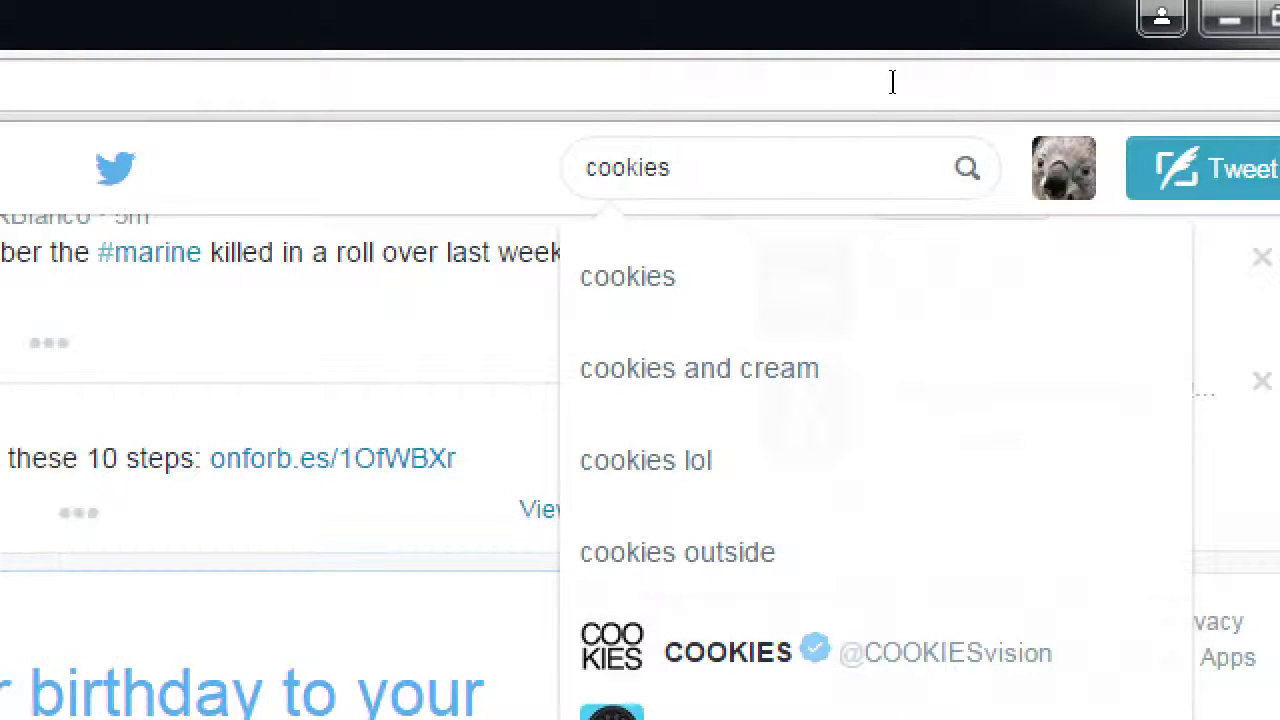
pyautogui.press('Down')
pyautogui.press('Up')
pyautogui.press('Down')
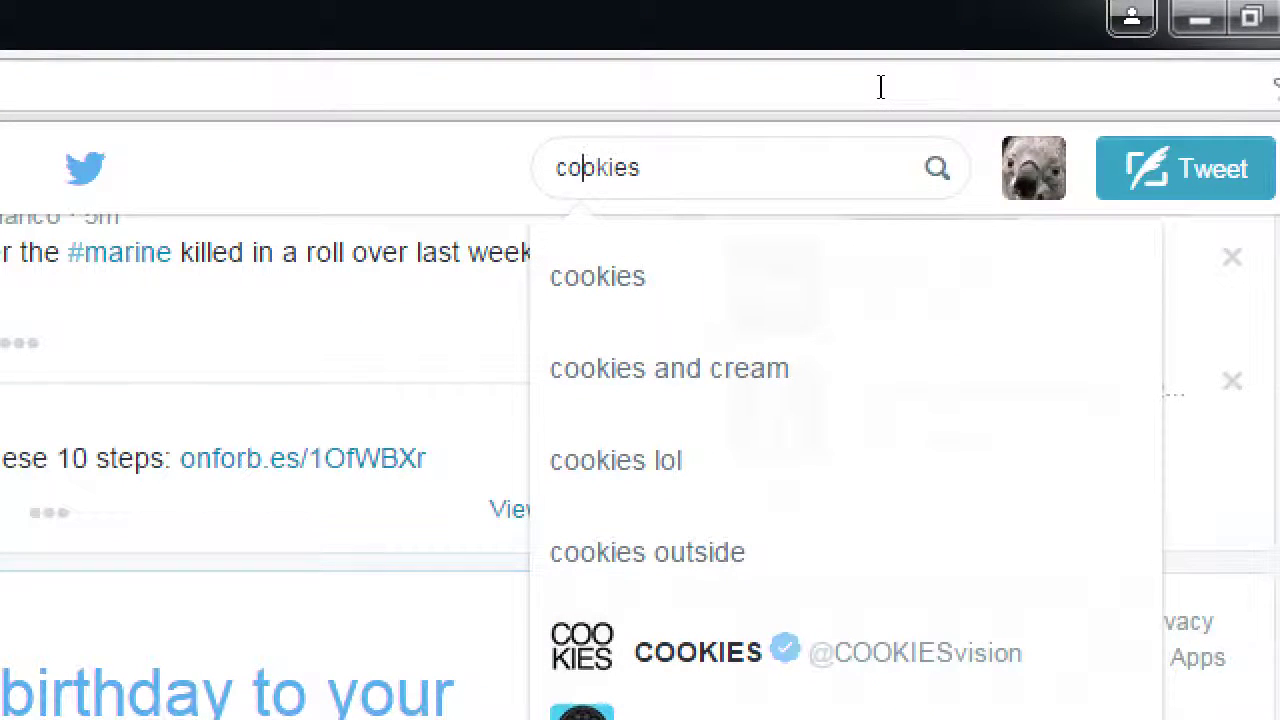
pyautogui.hotkey('ctrl', 'a')
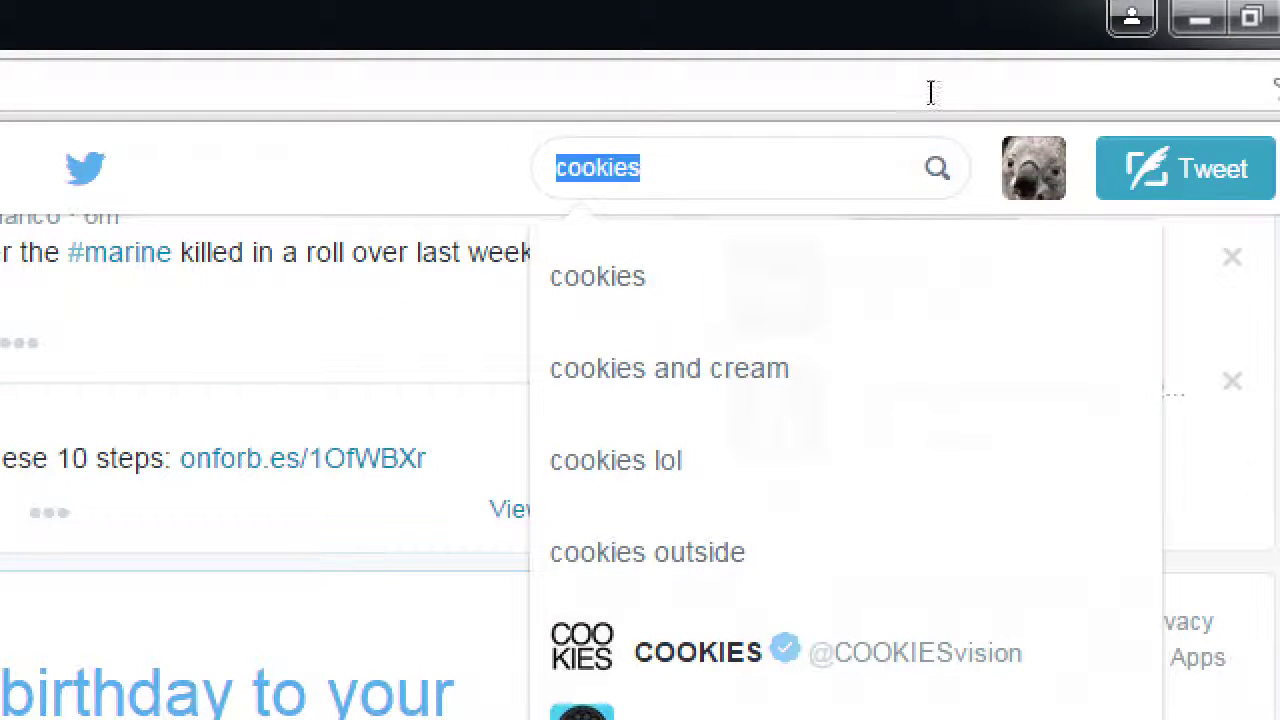
pyautogui.press('Tab')
pyautogui.press('Return')
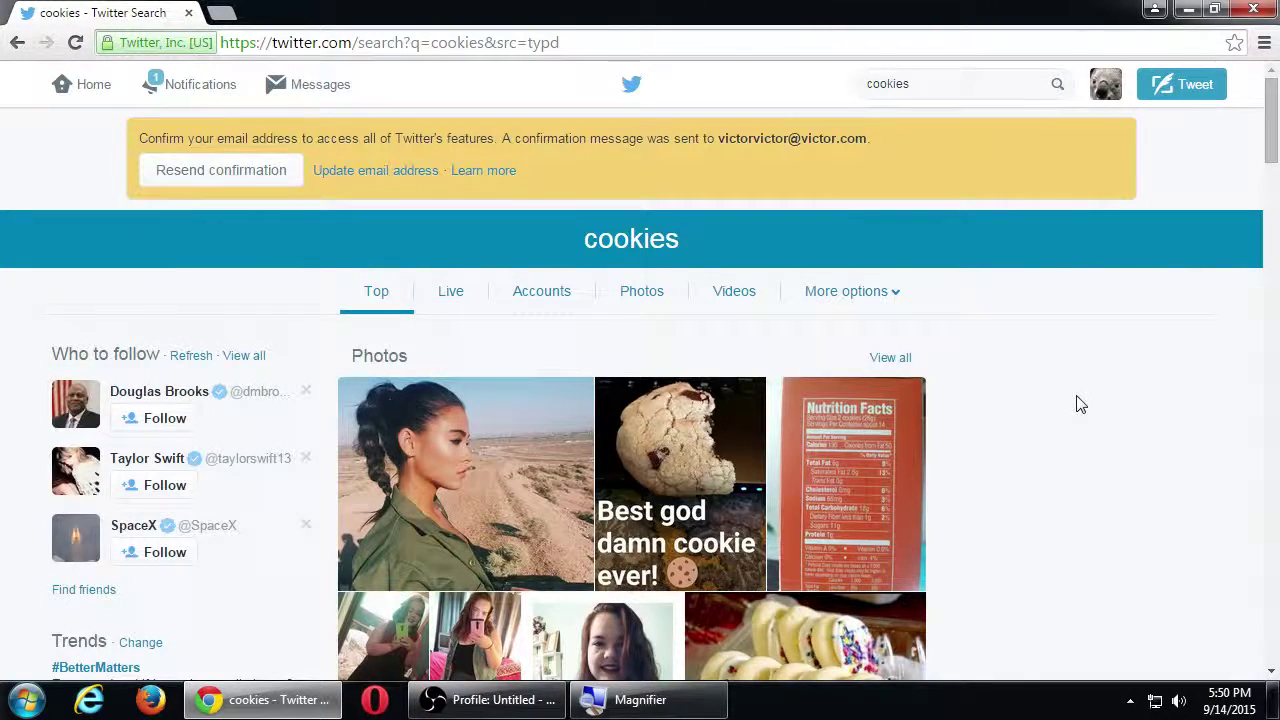
# Step: Scroll through the cookies search results and Photos section, briefly zooming in with Magnifier
pyautogui.scroll(-6, 1080, 404)
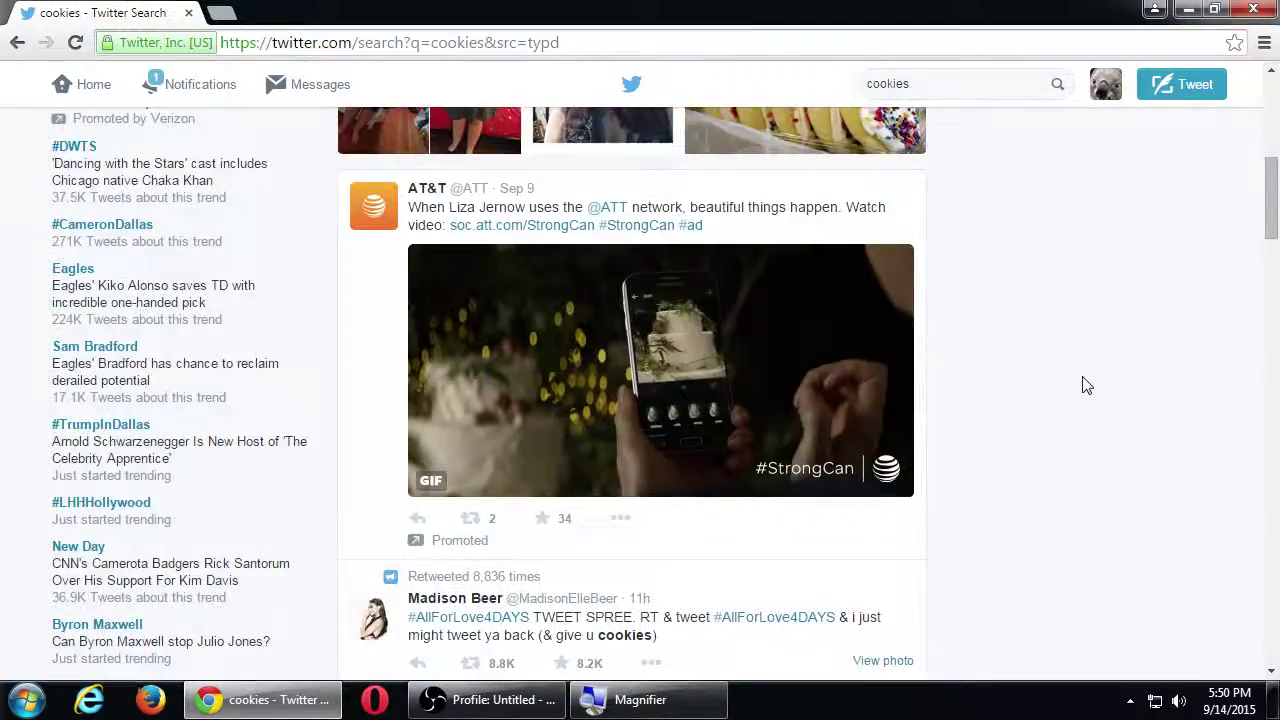
pyautogui.scroll(-13, 1087, 386)
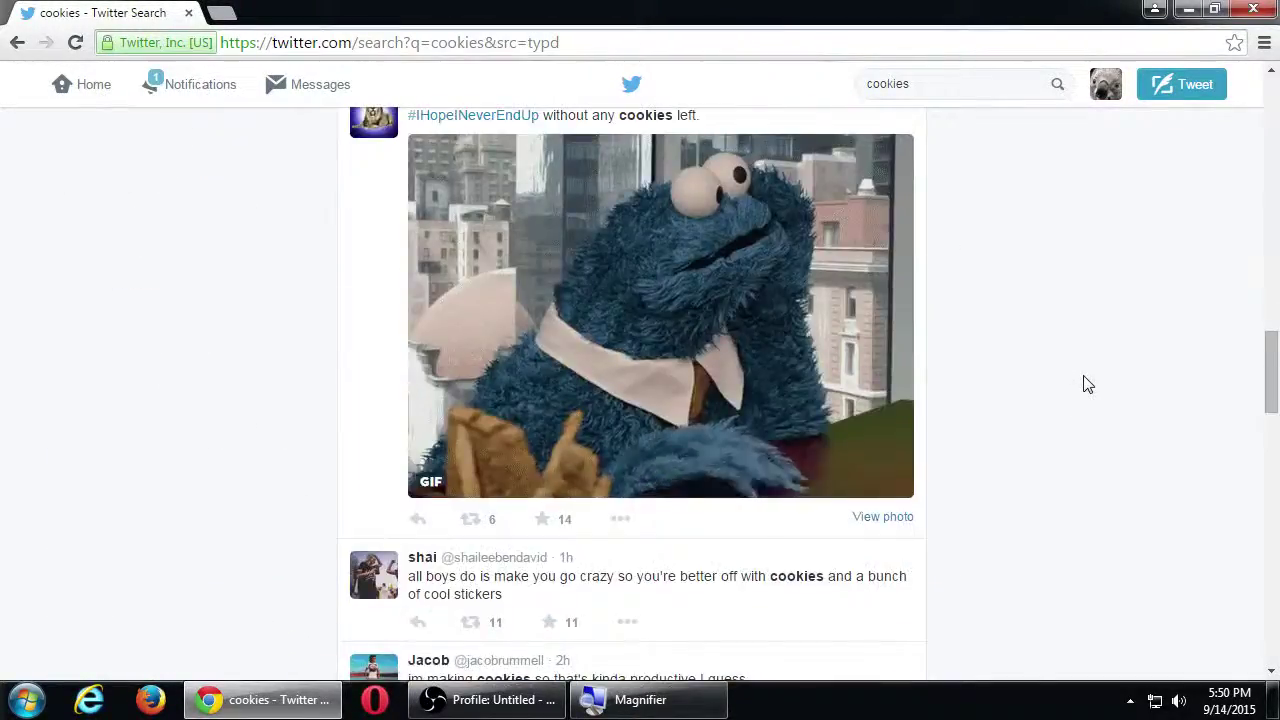
pyautogui.scroll(19, 1087, 384)
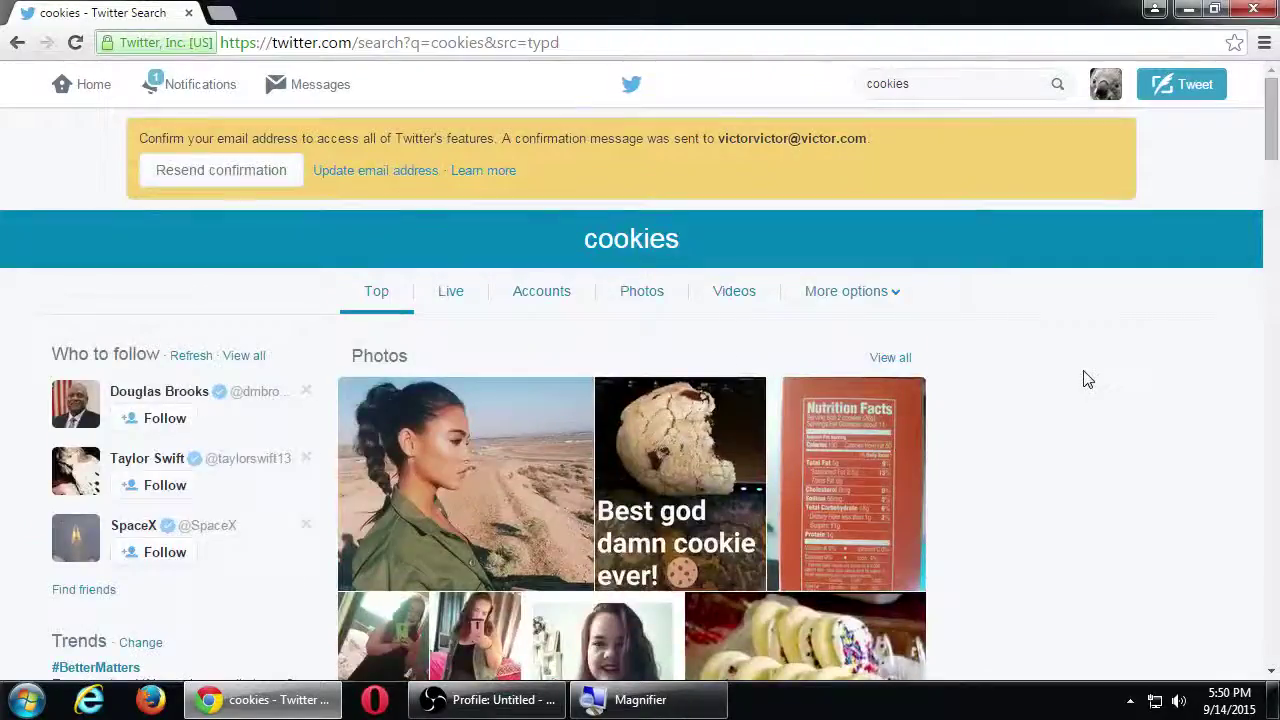
pyautogui.press('super+plus')
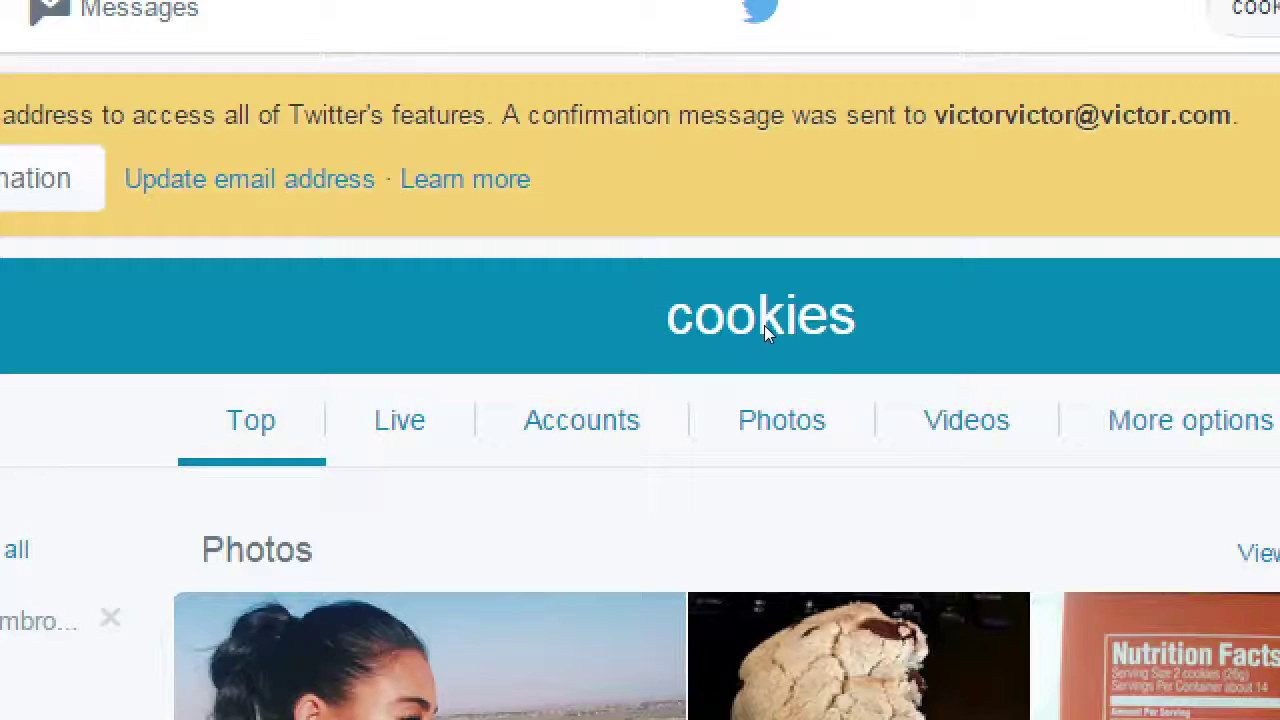
pyautogui.press('super+minus')
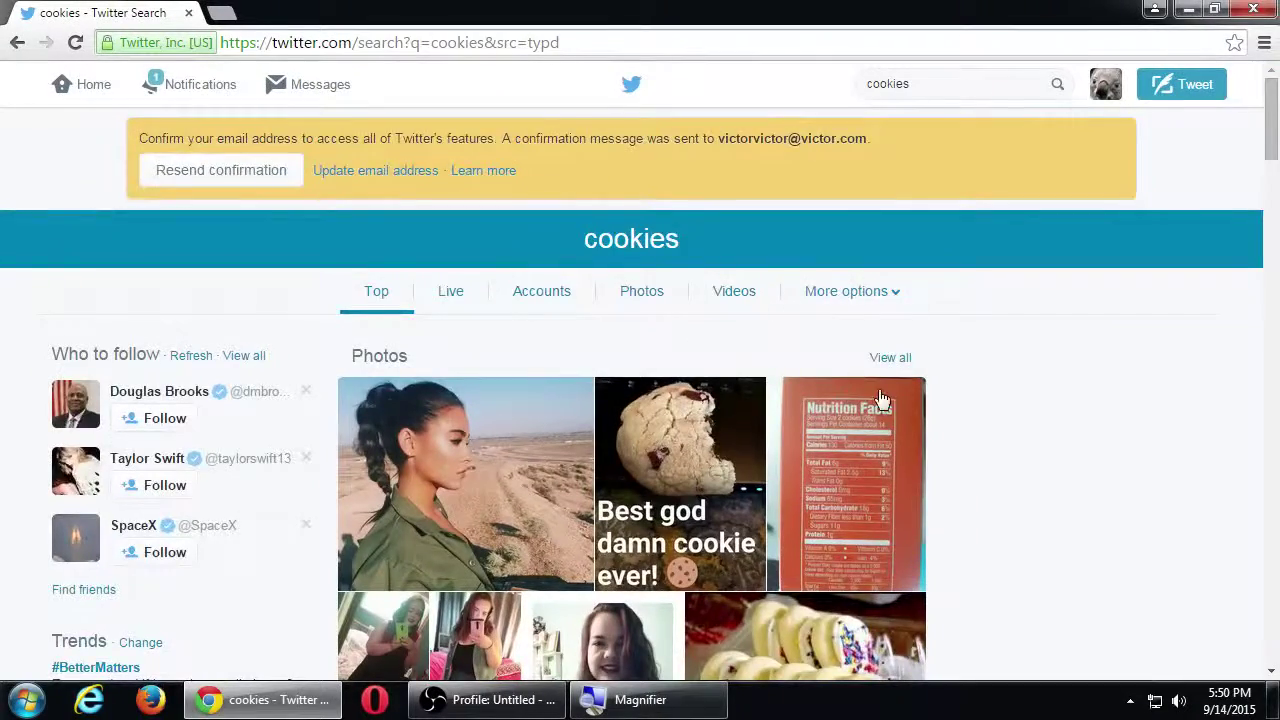
pyautogui.scroll(-3, 957, 400)
pyautogui.scroll(-3, 957, 400)
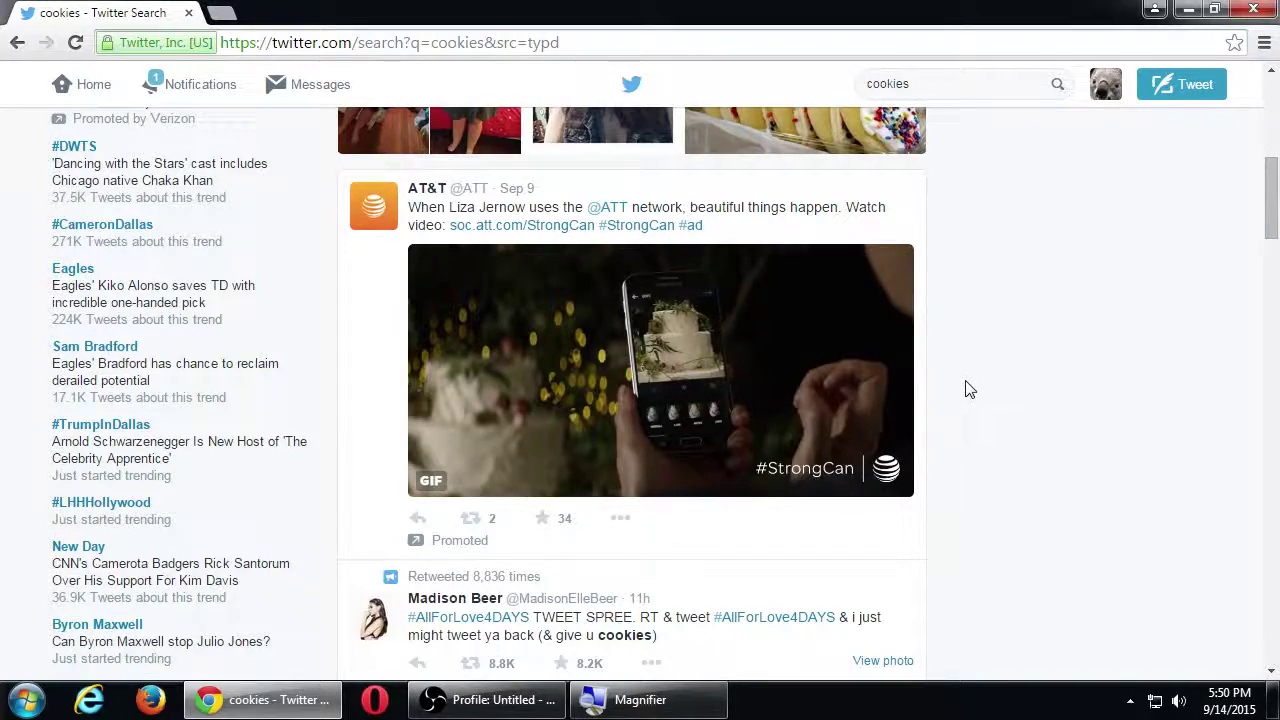
pyautogui.scroll(3, 968, 390)
pyautogui.scroll(-10, 966, 386)
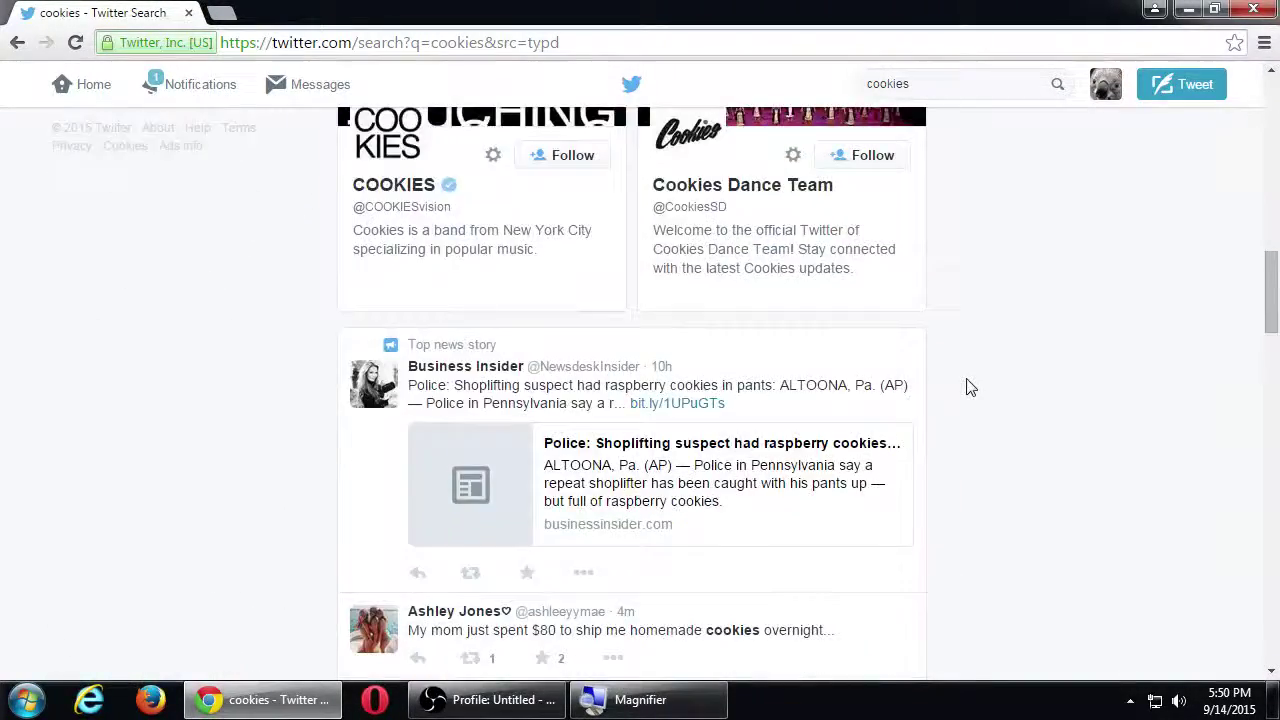
pyautogui.scroll(-12, 968, 387)
pyautogui.scroll(3, 968, 387)
pyautogui.scroll(-4, 968, 387)
pyautogui.scroll(4, 968, 387)
pyautogui.scroll(-2, 968, 387)
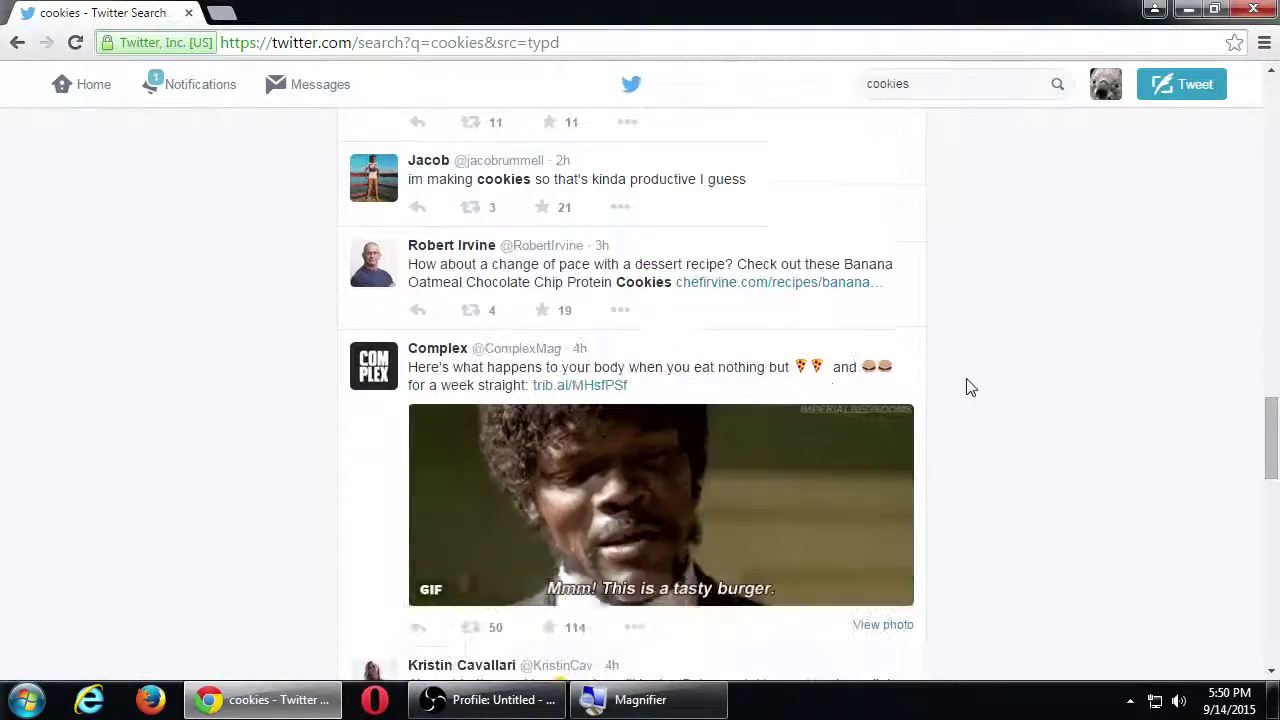
pyautogui.scroll(14, 968, 387)
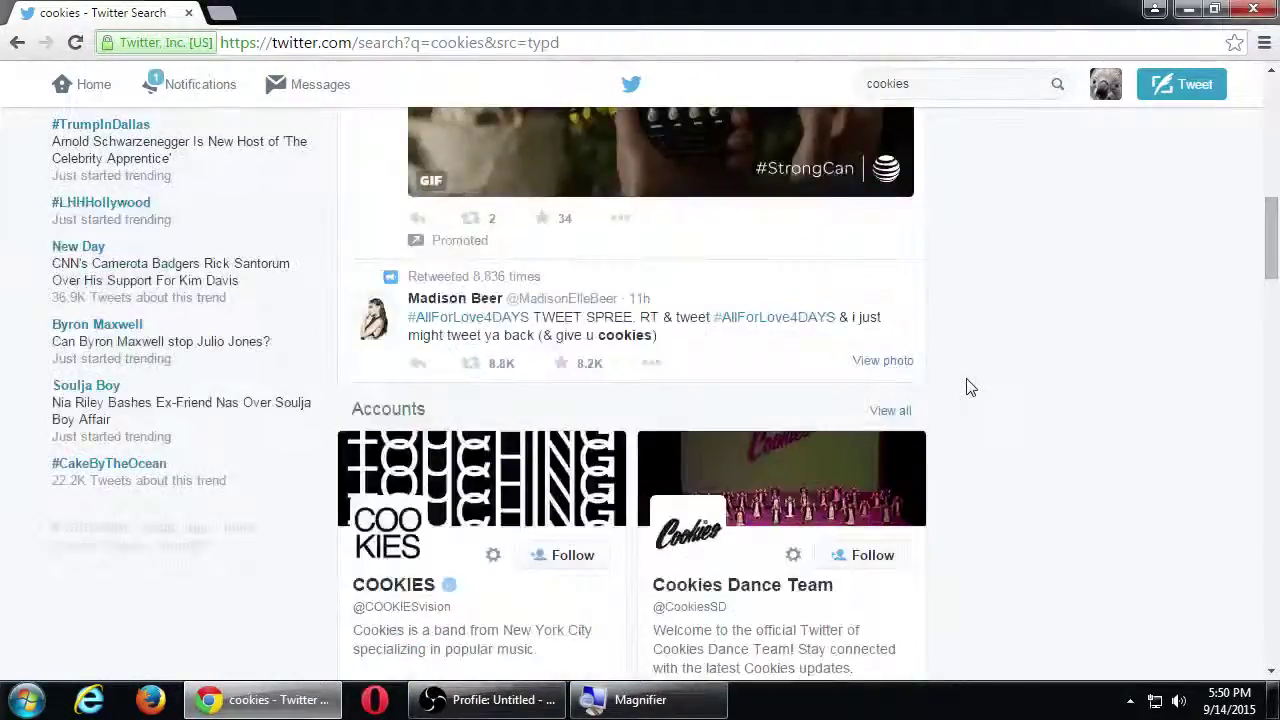
pyautogui.scroll(7, 968, 387)
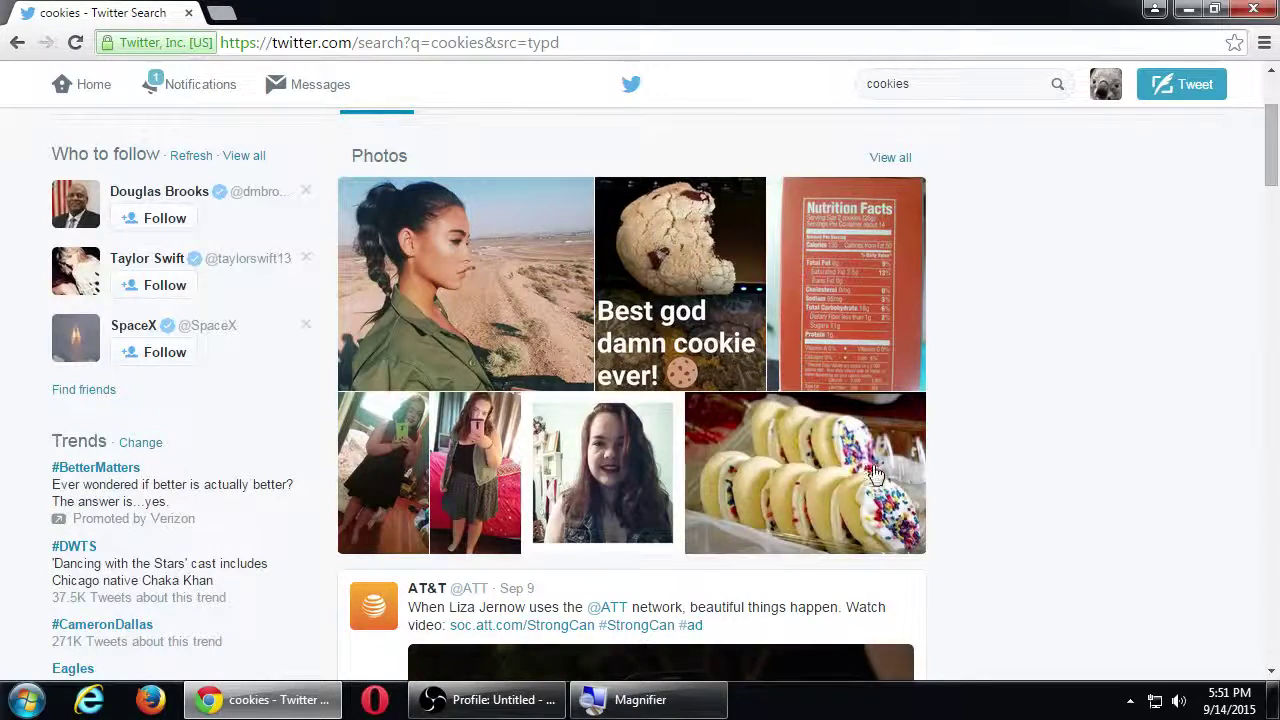
pyautogui.scroll(2, 646, 391)
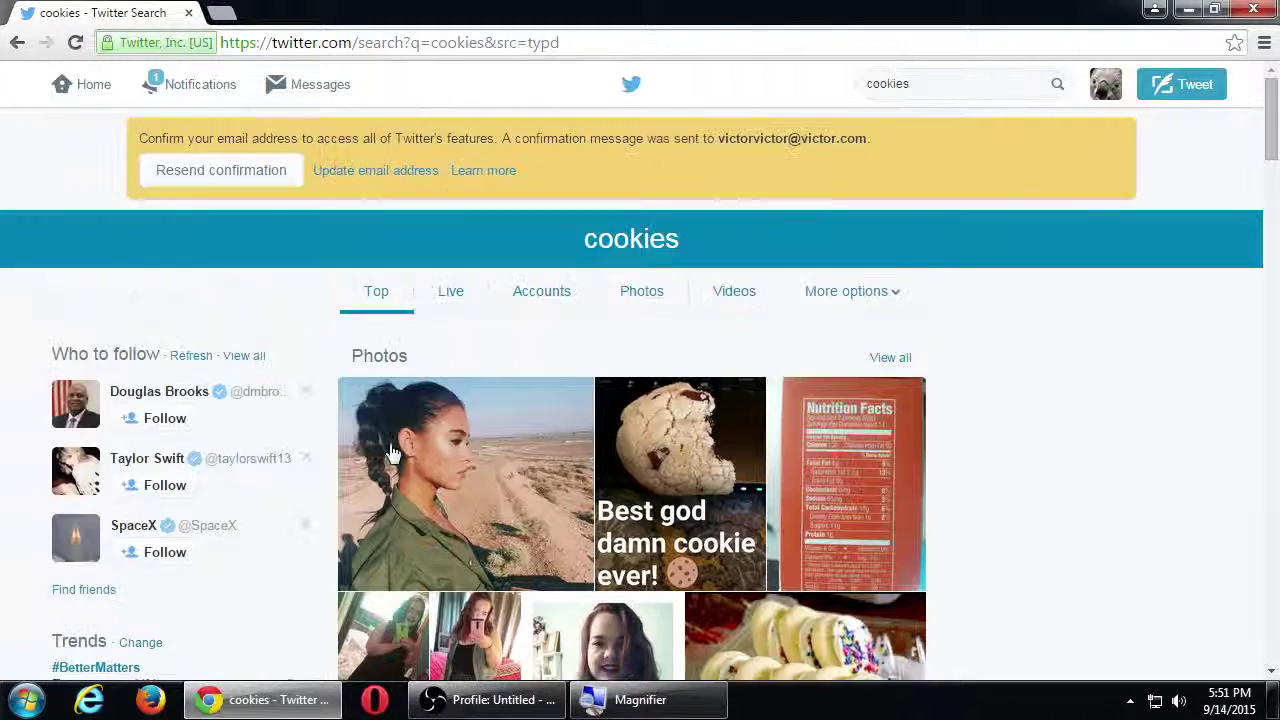
pyautogui.scroll(-2, 857, 557)
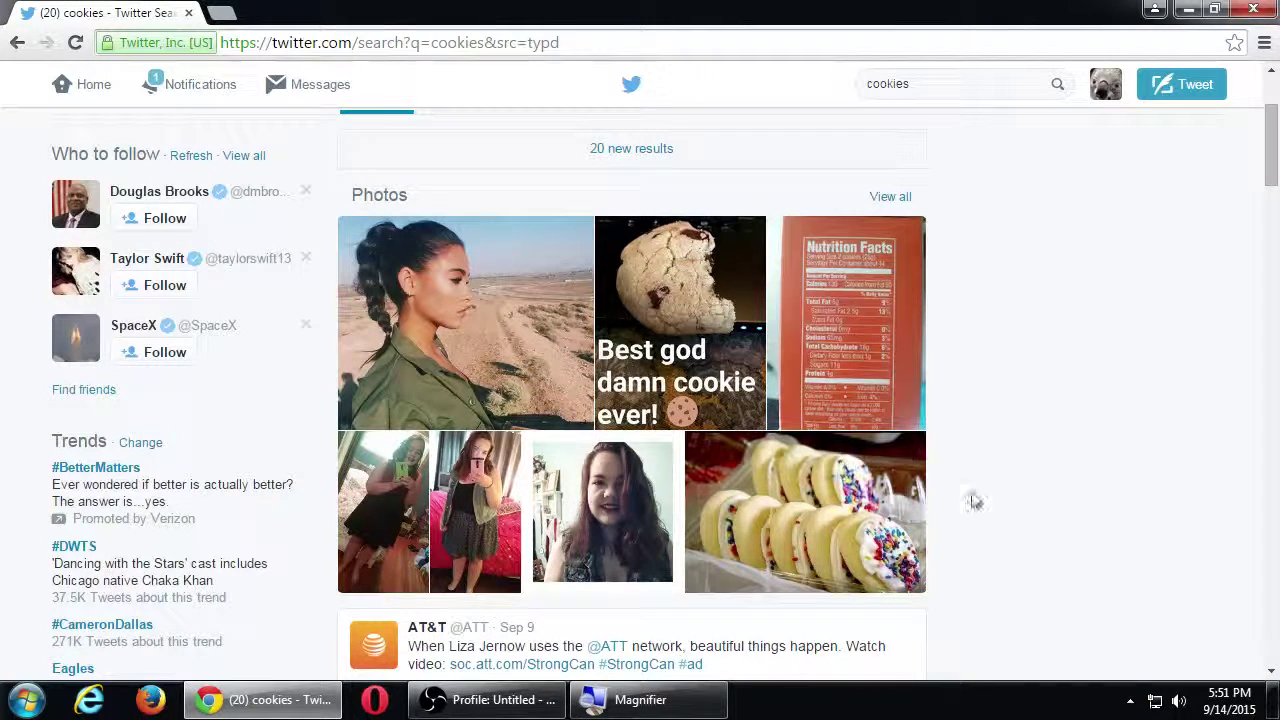
pyautogui.scroll(1, 960, 508)
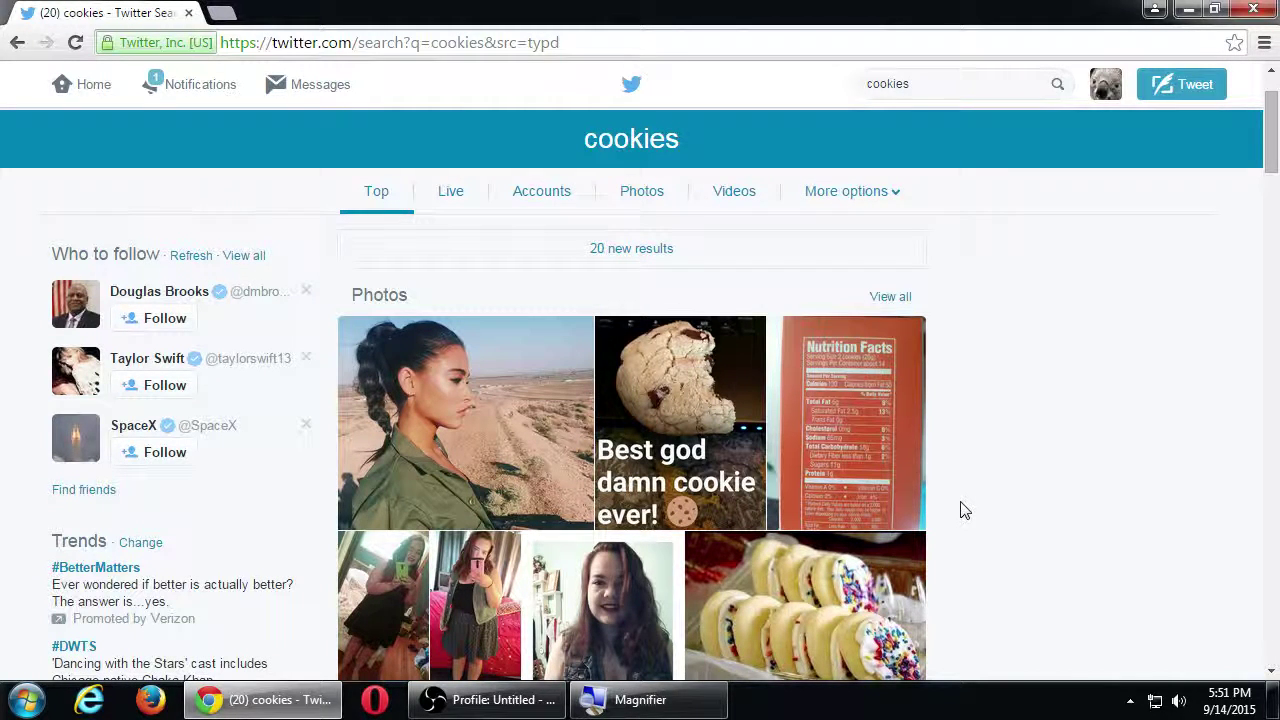
pyautogui.scroll(-1, 1008, 445)
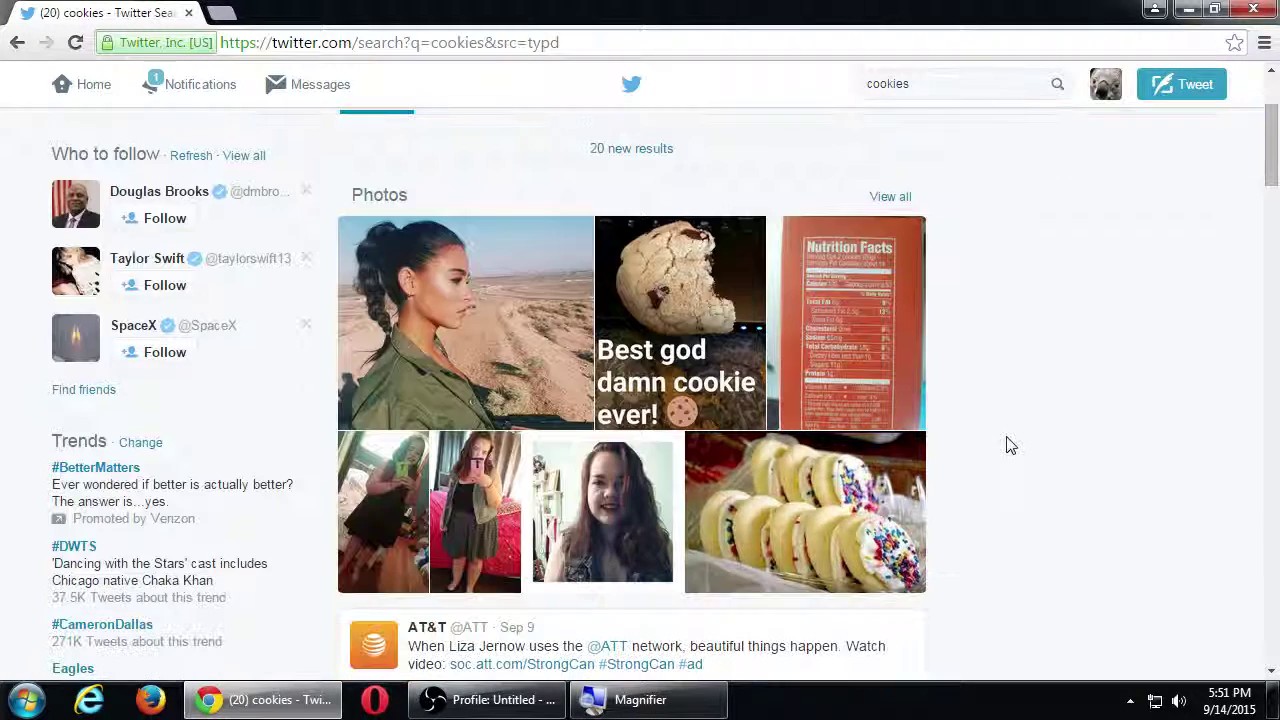
# Step: Enlarge FoodGasm's sprinkle-topped cookie photo and magnify the screen around its tweet
pyautogui.click(866, 500)
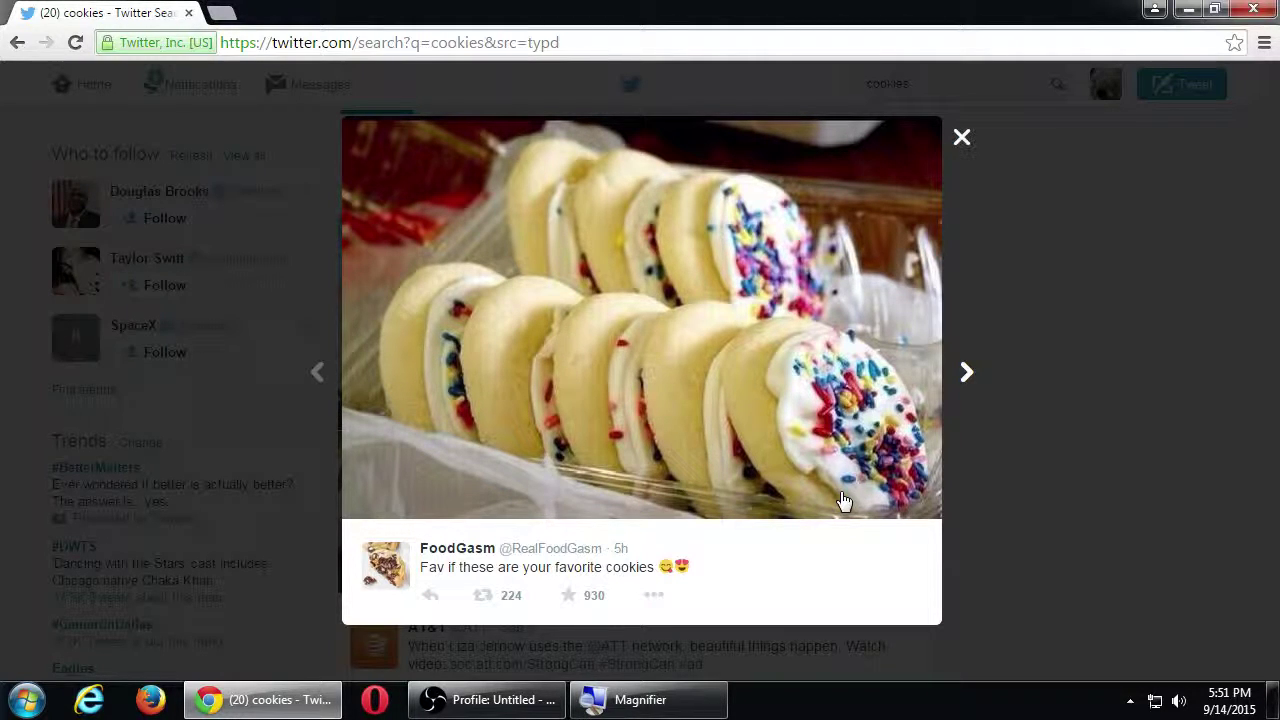
pyautogui.press('super+plus')
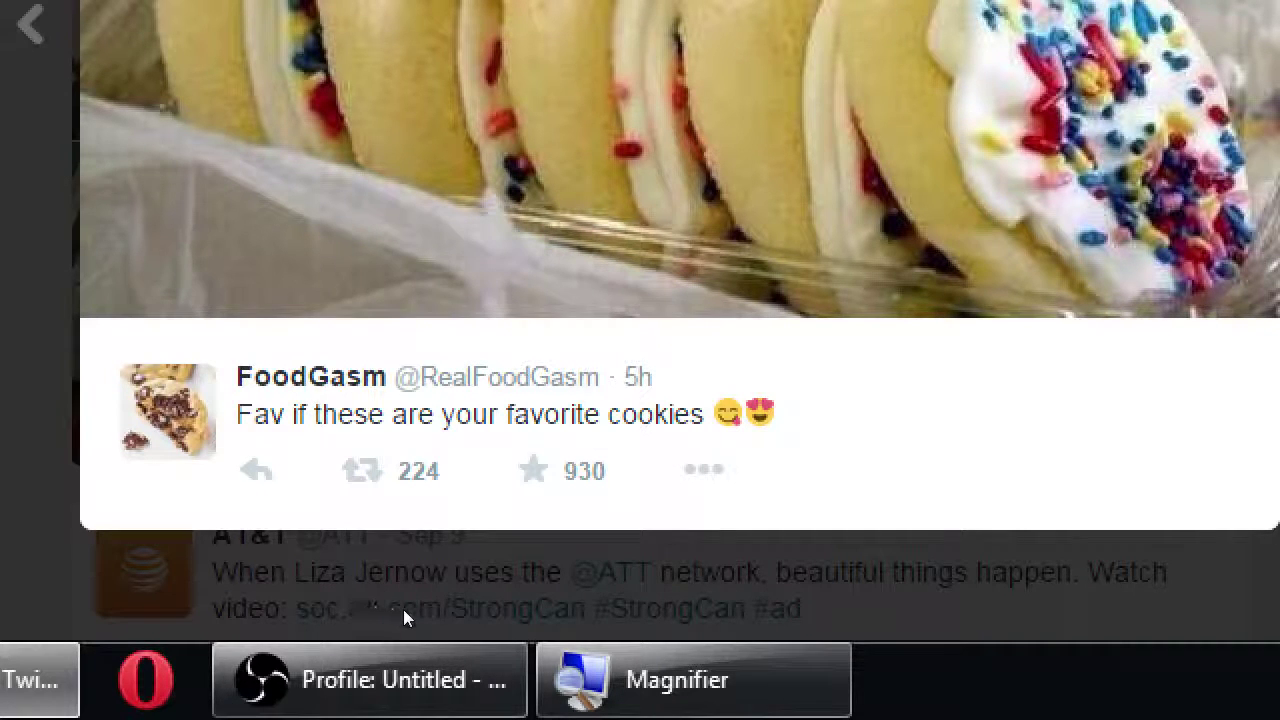
pyautogui.hotkey('shift', 'Tab')
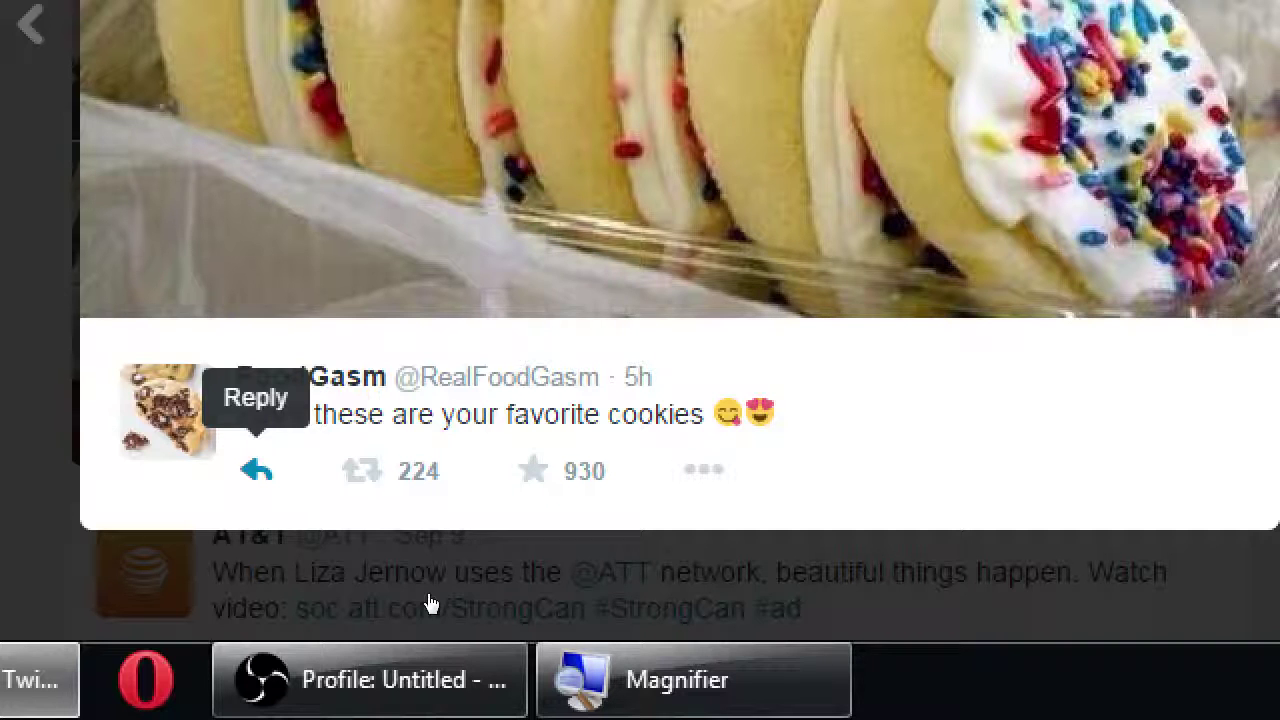
pyautogui.press('f')
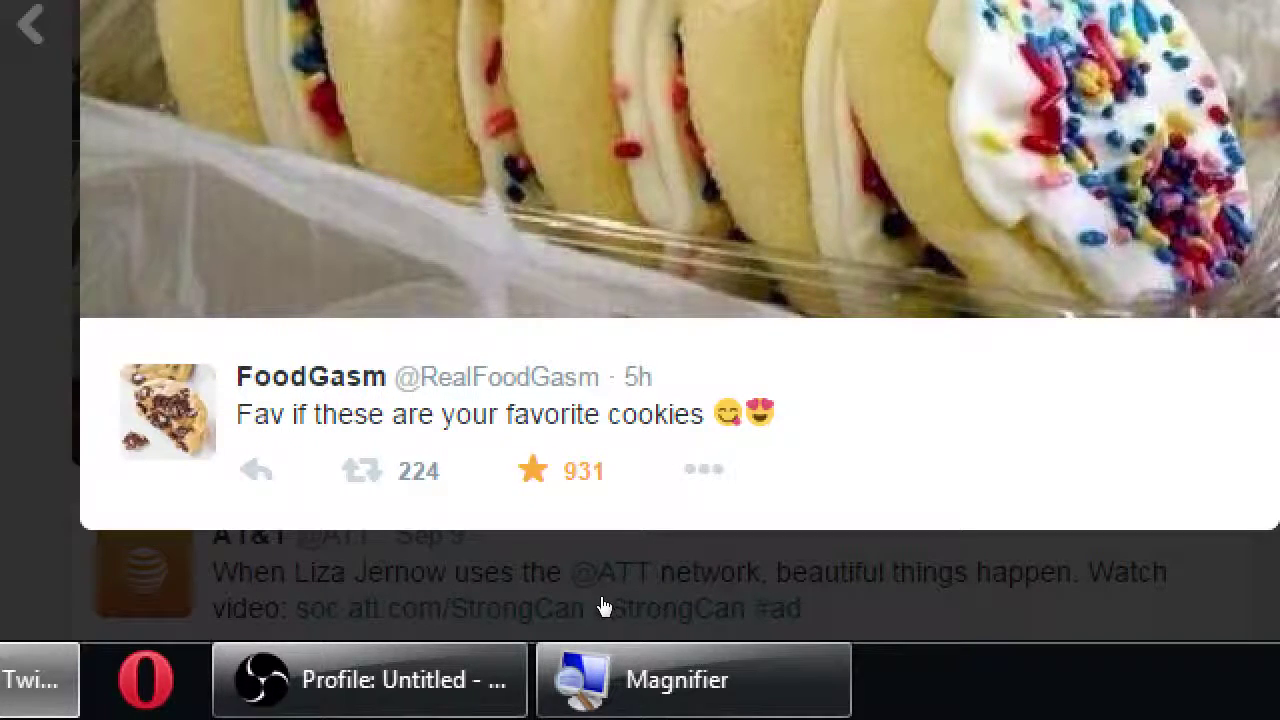
pyautogui.press('f')
pyautogui.press('f')
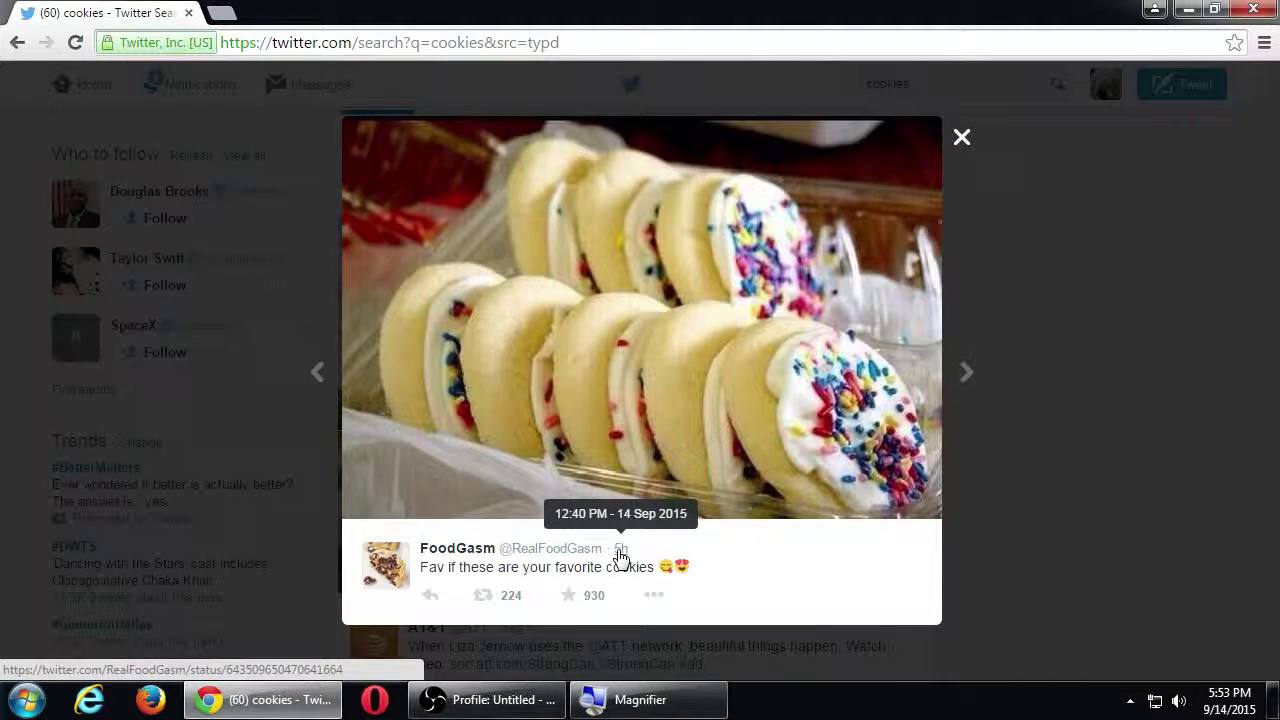
# Step: Open FoodGasm's cookie tweet from its 5h timestamp and scroll through its replies
pyautogui.click(621, 557)
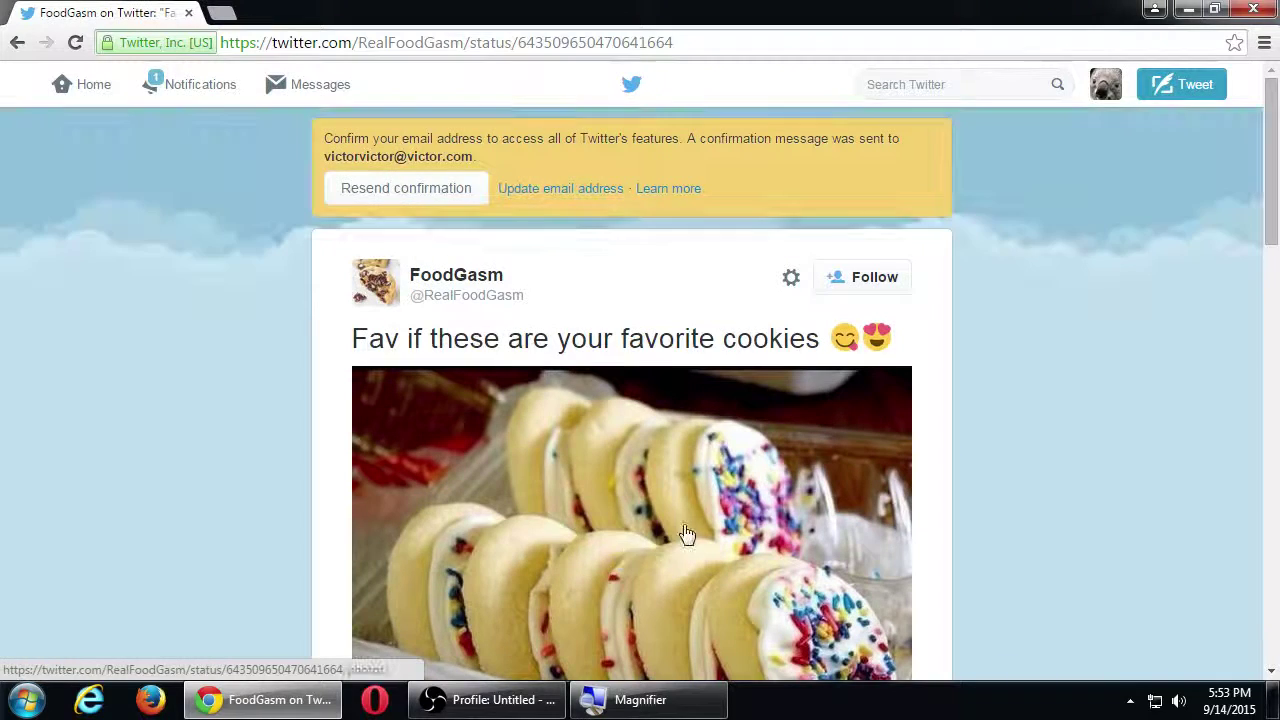
pyautogui.scroll(-4, 937, 409)
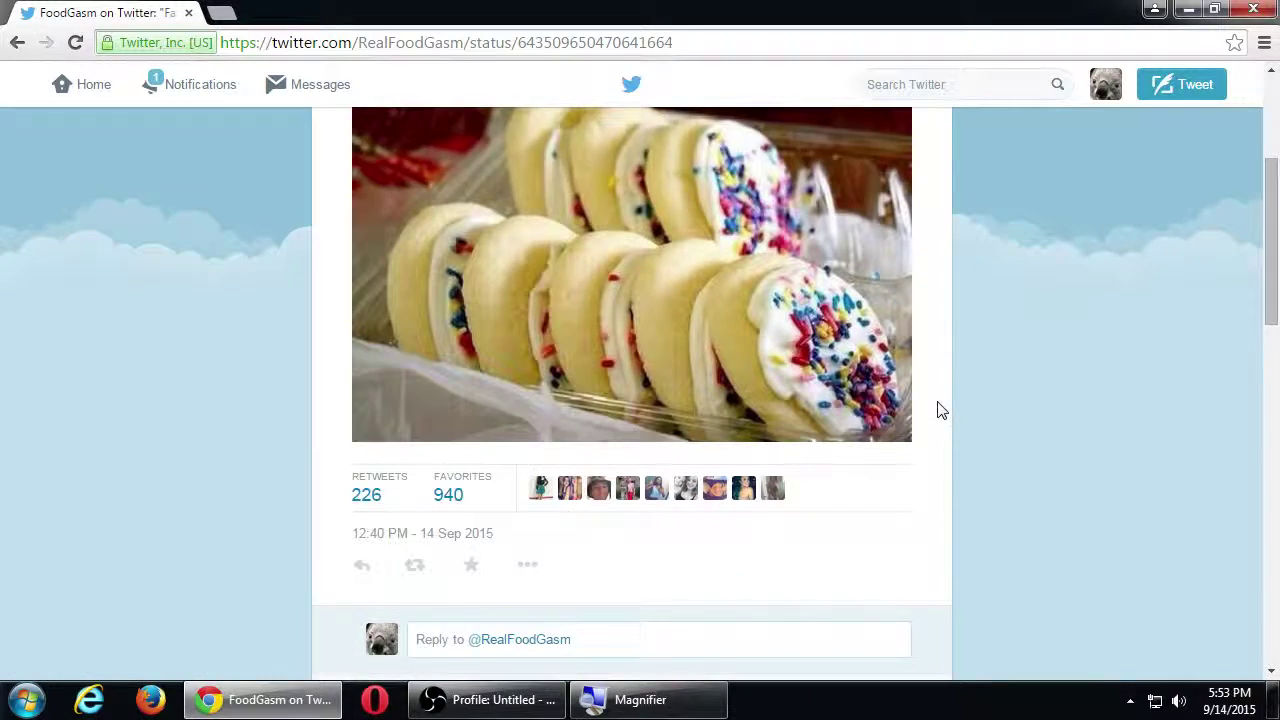
pyautogui.scroll(-3, 564, 480)
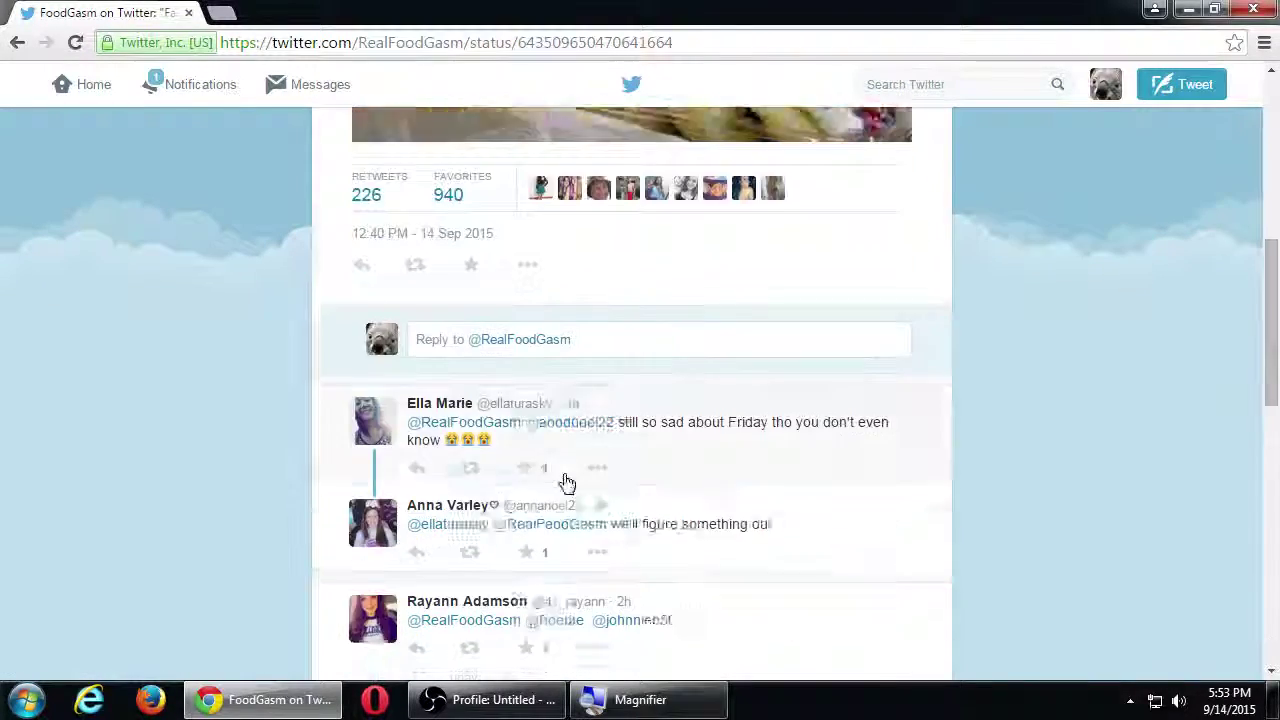
pyautogui.scroll(-8, 563, 482)
pyautogui.scroll(12, 563, 482)
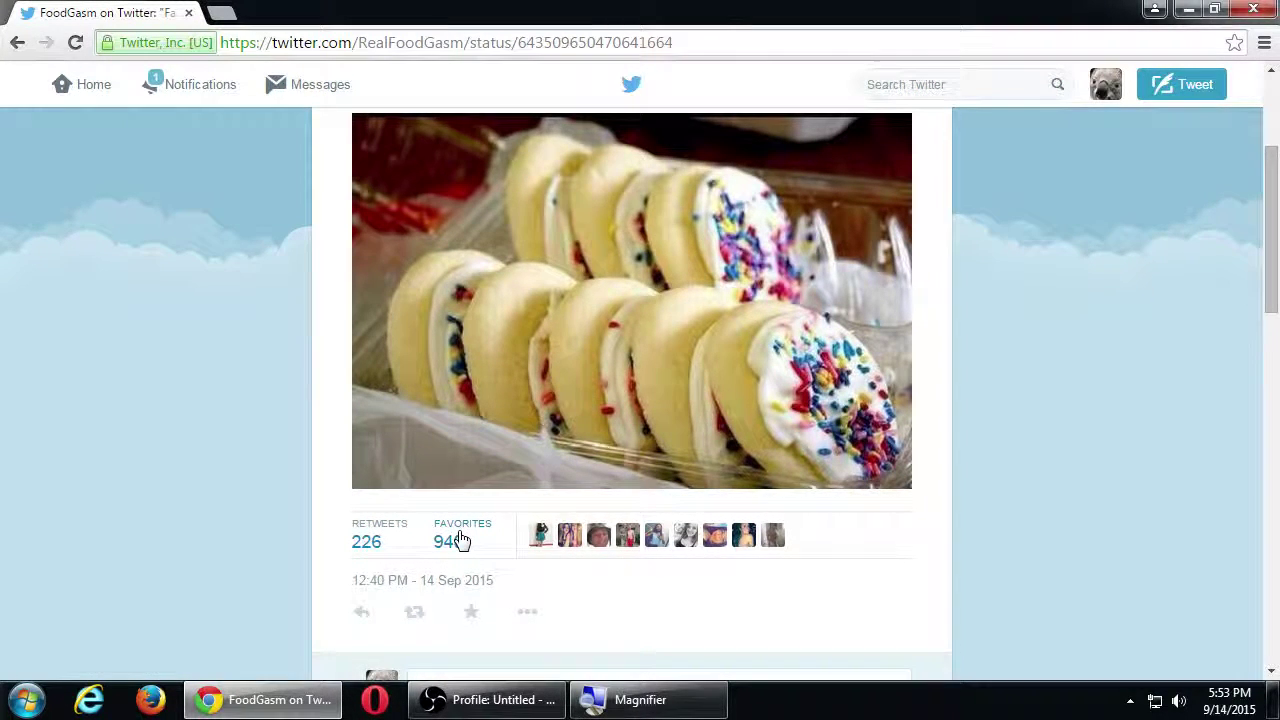
# Step: Browse the list of people who favorited the cookie tweet, then close it
pyautogui.click(459, 540)
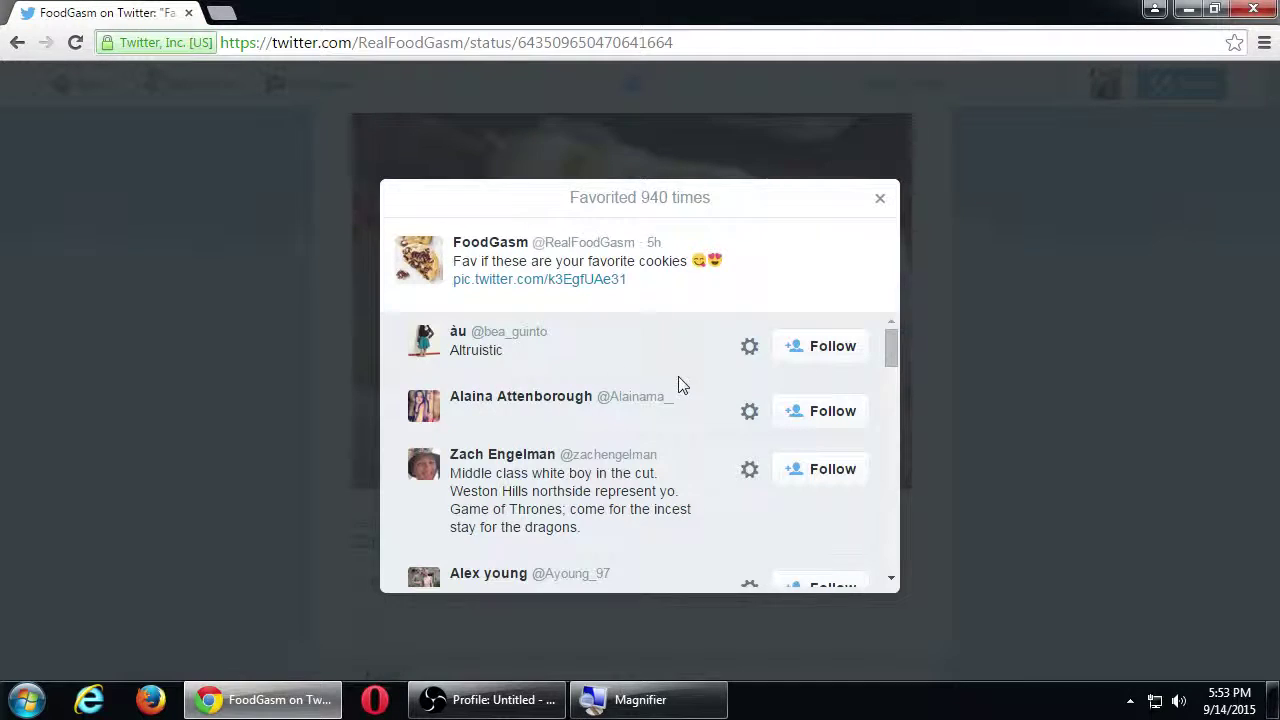
pyautogui.scroll(-4, 705, 391)
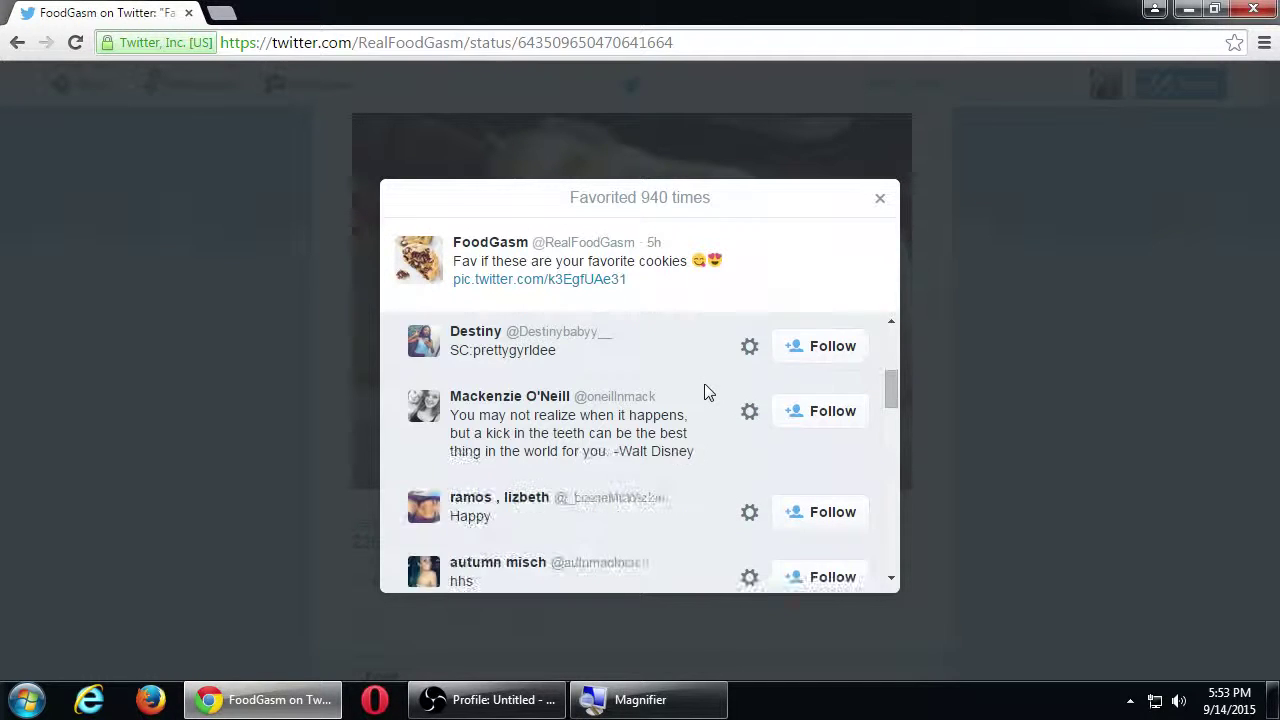
pyautogui.scroll(-5, 705, 391)
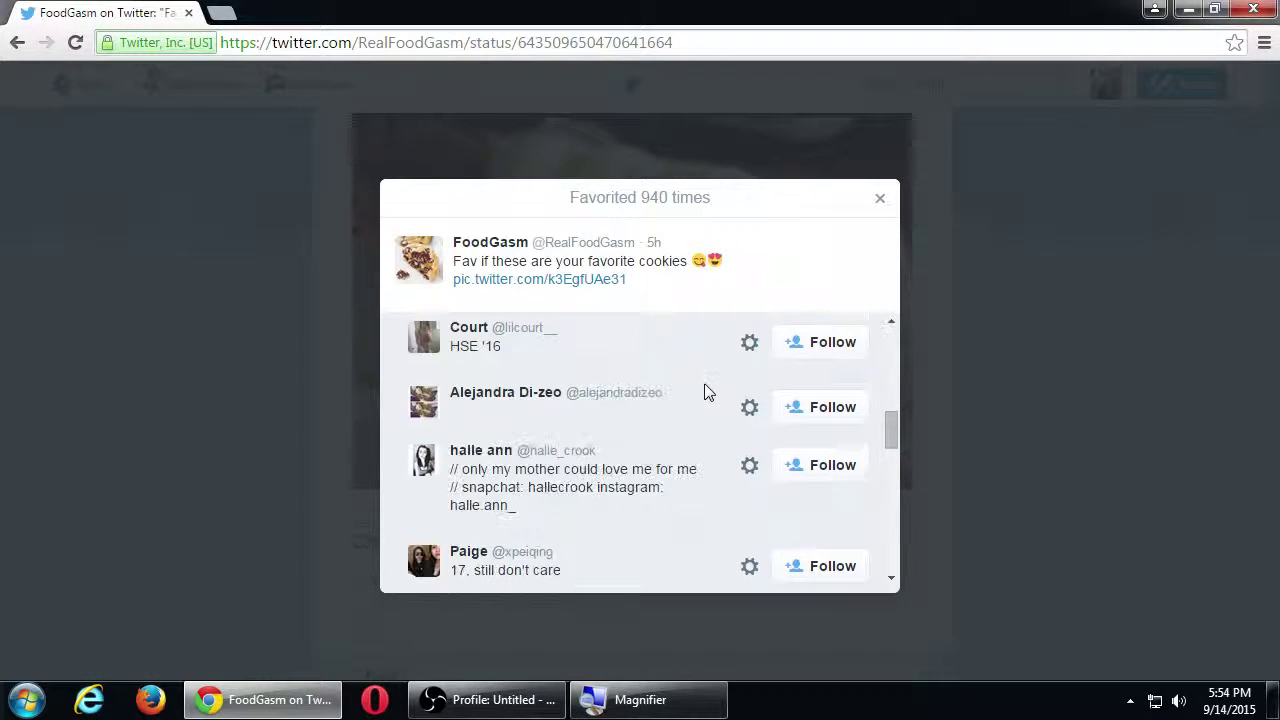
pyautogui.scroll(-1, 705, 391)
pyautogui.click(287, 372)
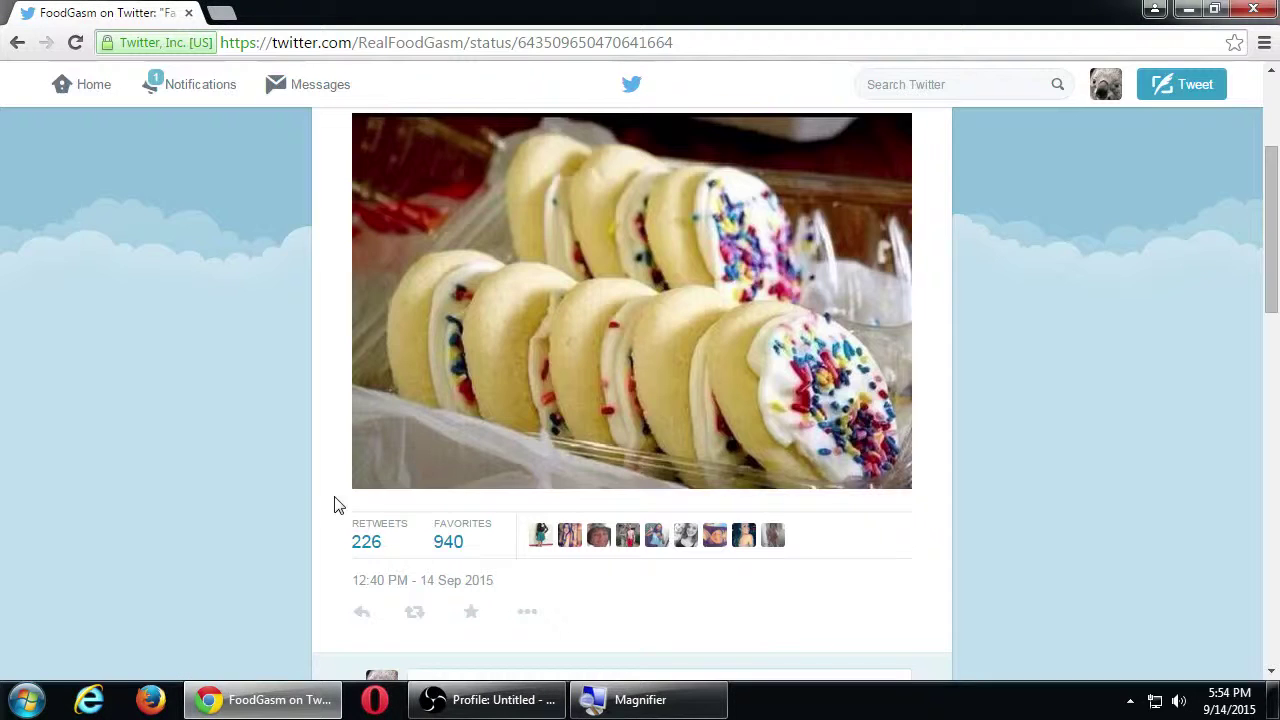
# Step: Follow four people from the cookie tweet's Retweets list
pyautogui.click(365, 542)
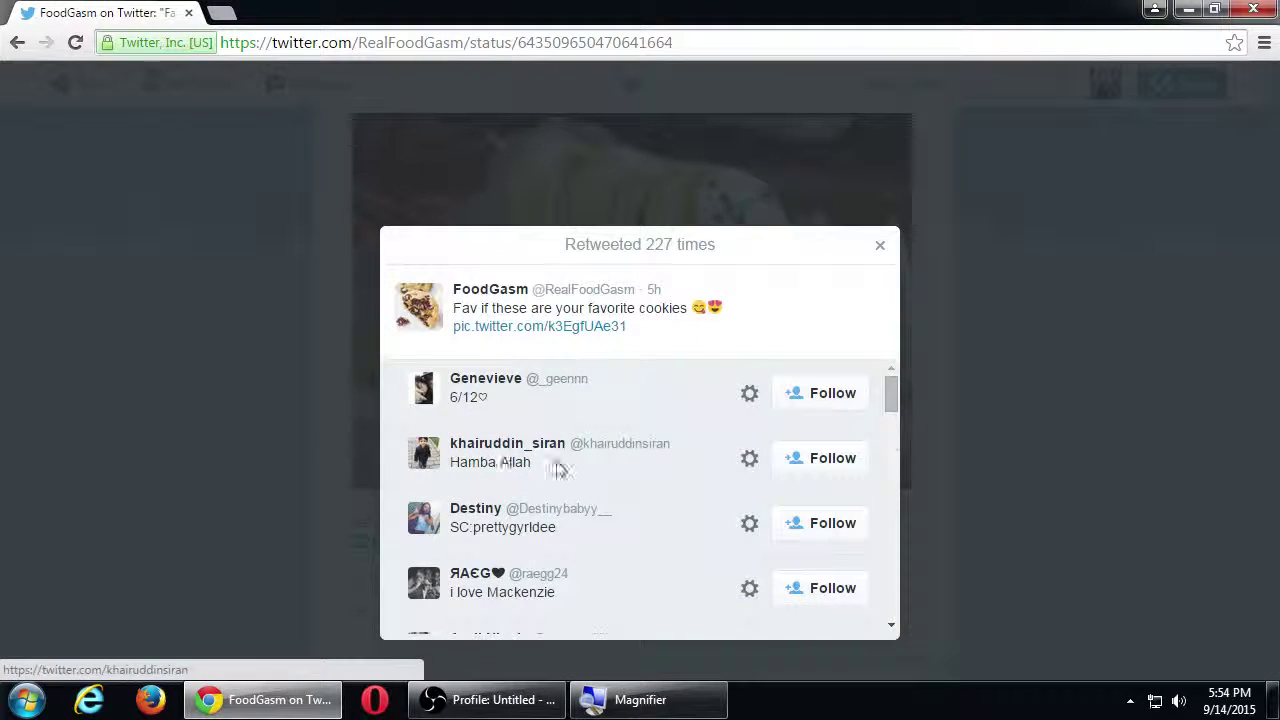
pyautogui.scroll(-5, 568, 470)
pyautogui.scroll(-5, 568, 470)
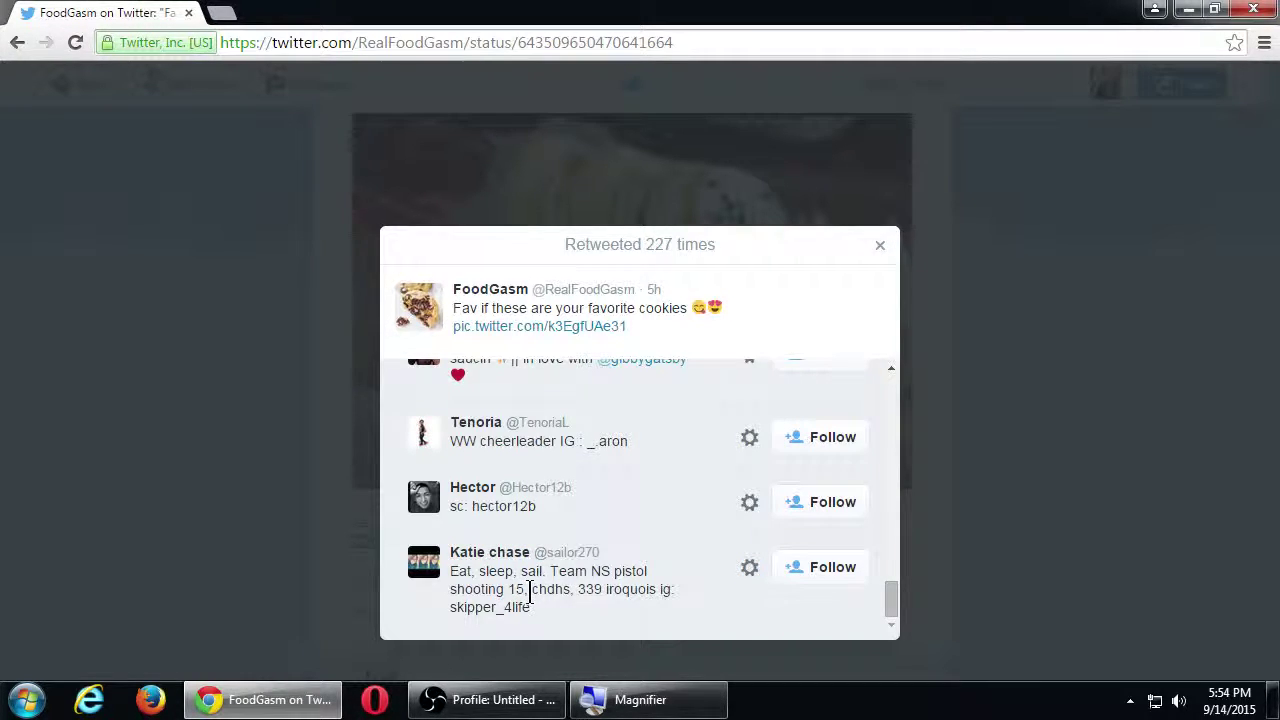
pyautogui.scroll(10, 529, 590)
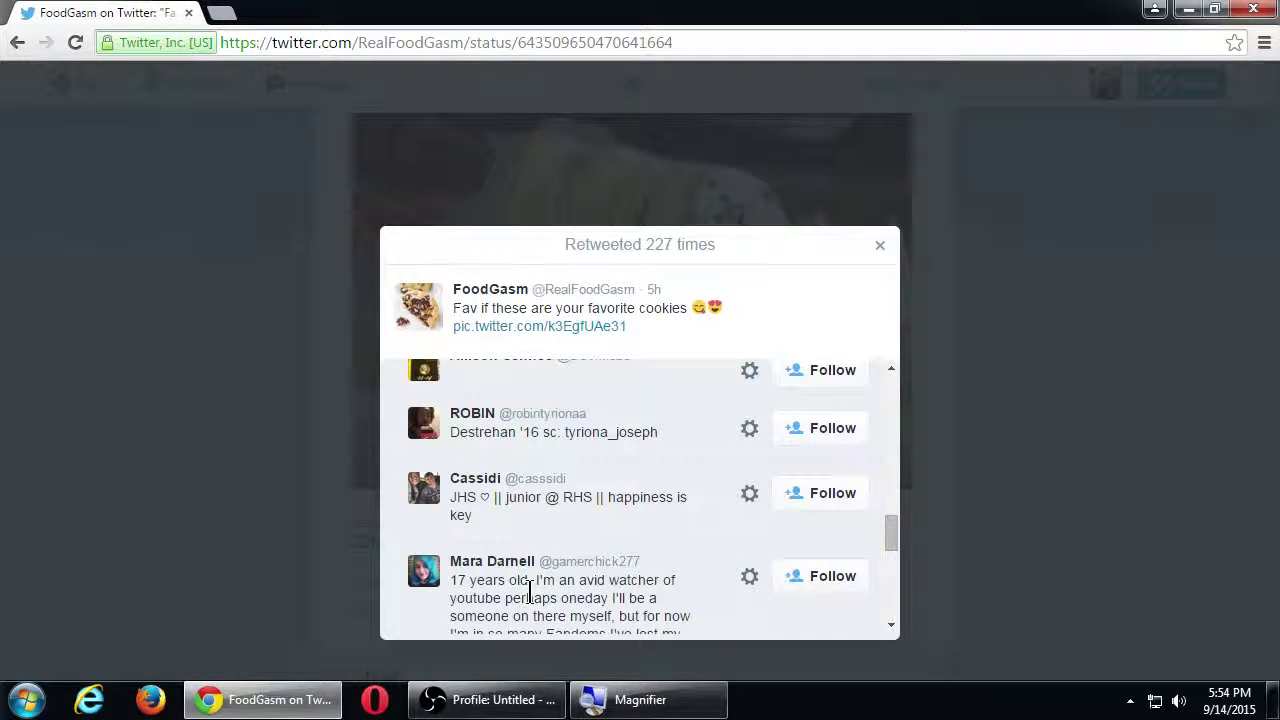
pyautogui.click(812, 587)
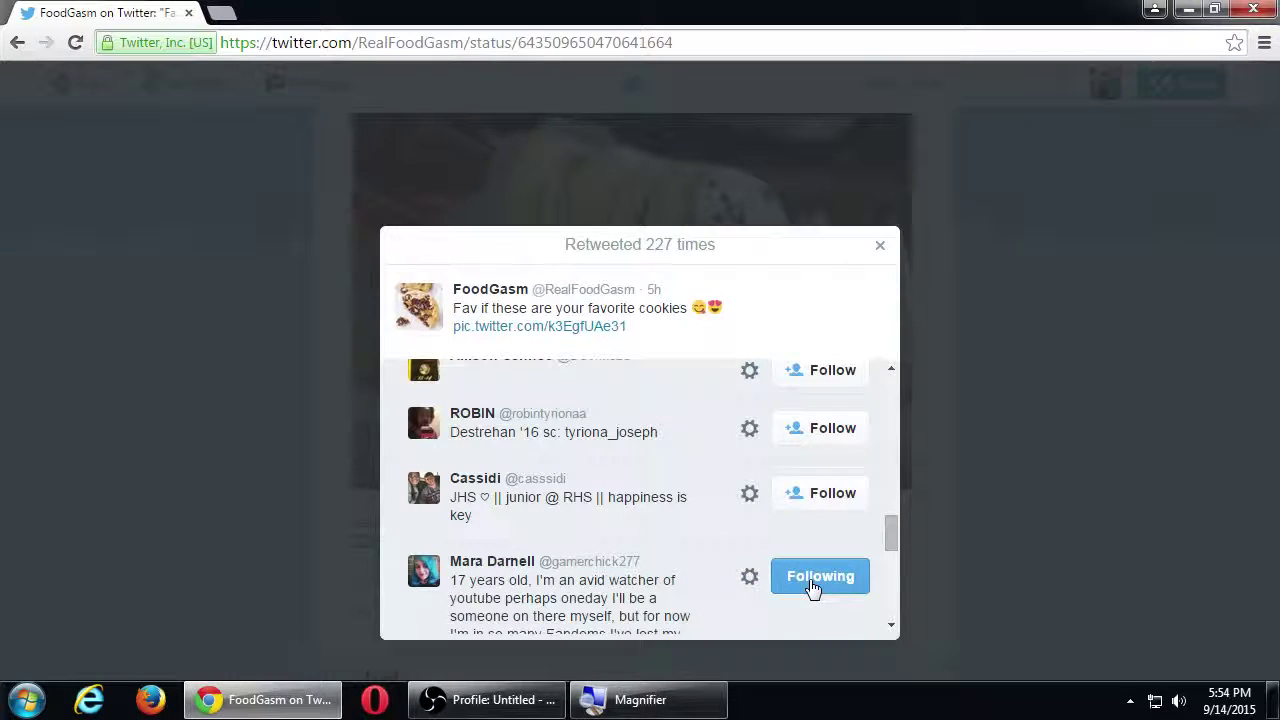
pyautogui.click(795, 496)
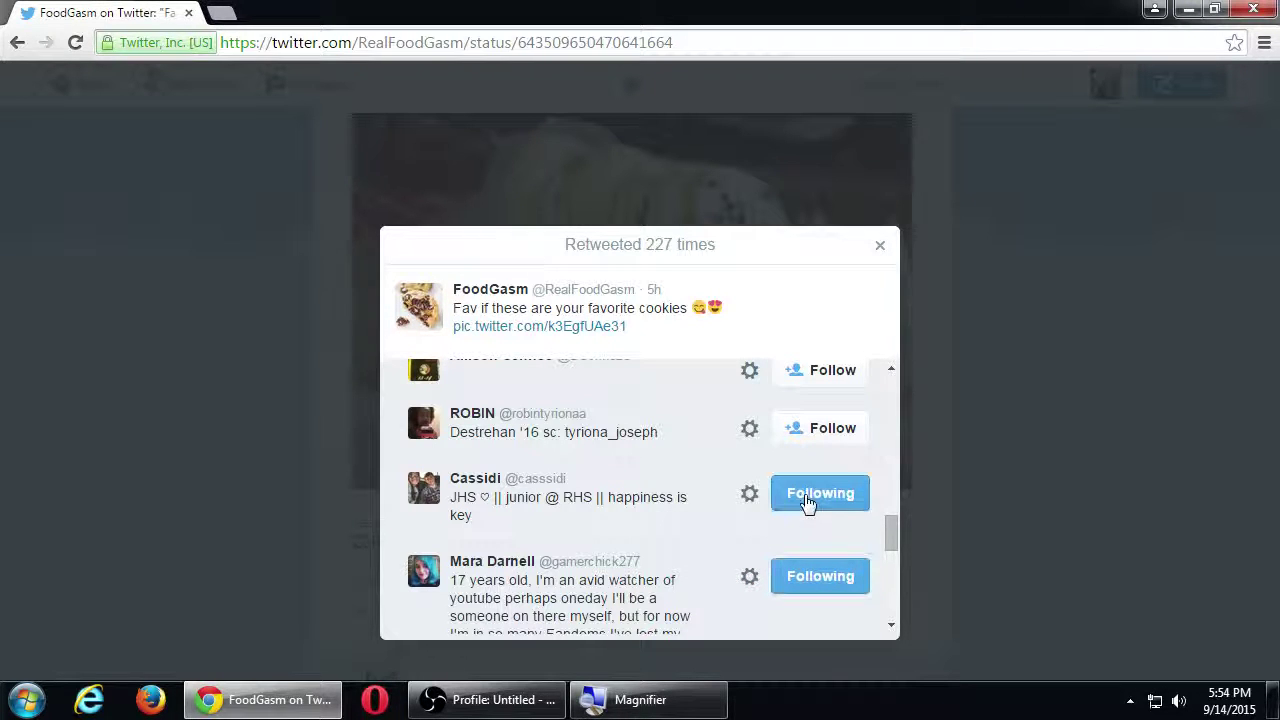
pyautogui.scroll(1, 684, 492)
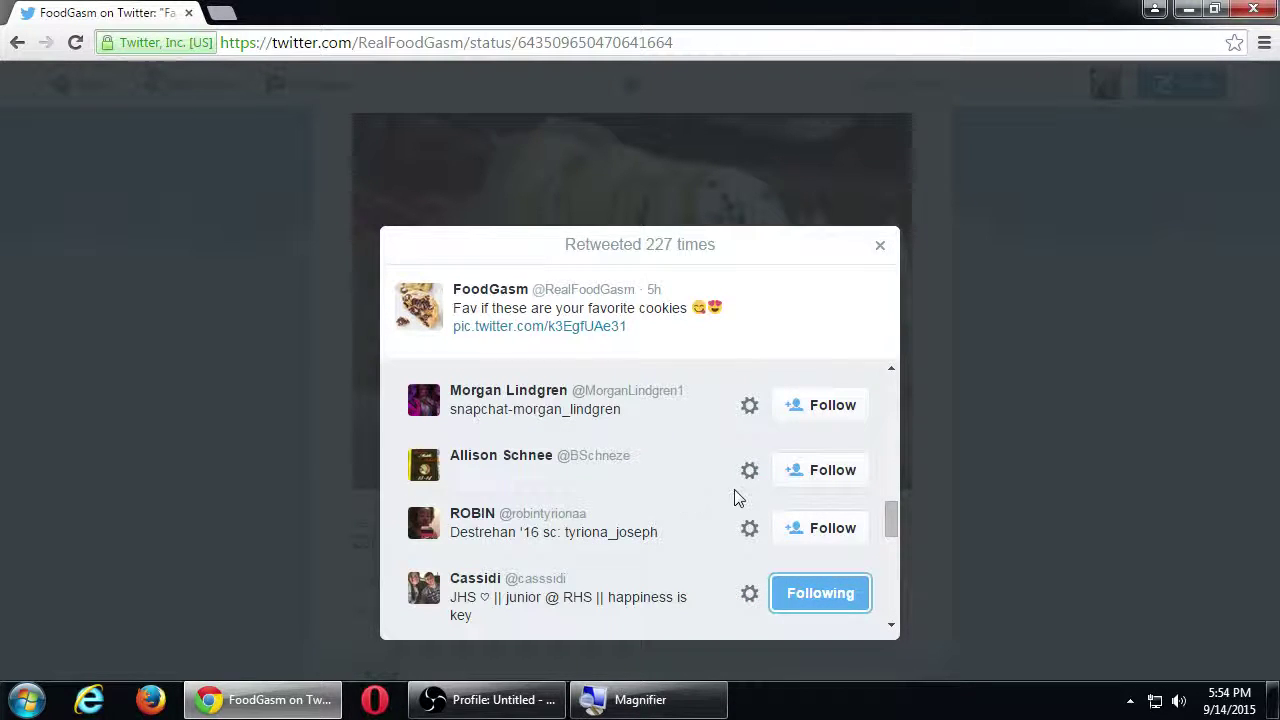
pyautogui.click(792, 478)
pyautogui.click(815, 422)
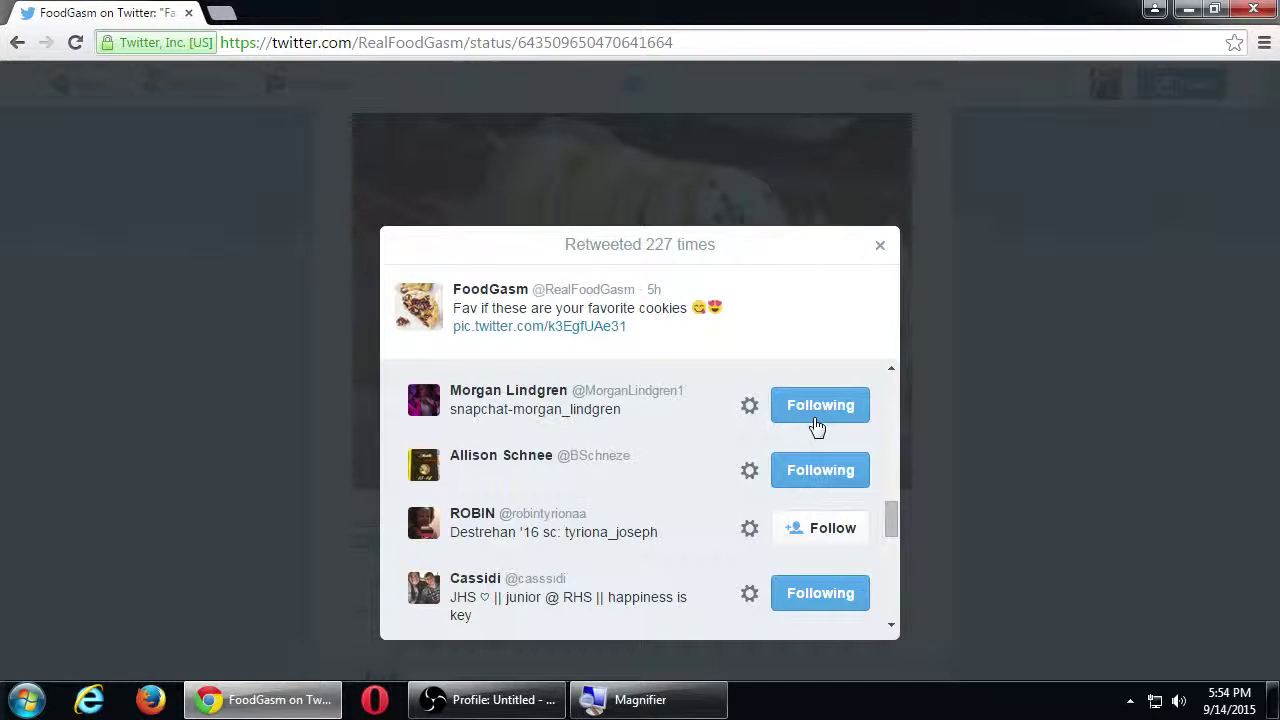
# Step: Close the retweeters list, follow the first replier from their profile, and return to the tweet
pyautogui.click(293, 347)
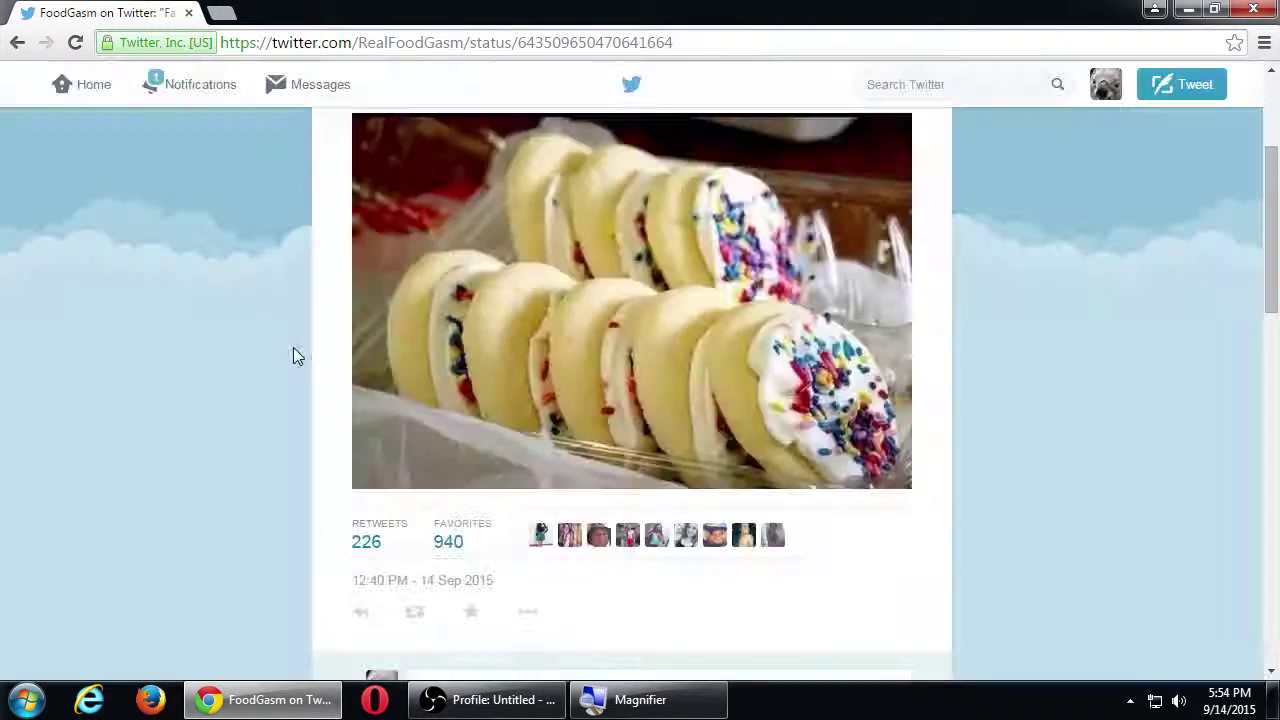
pyautogui.scroll(-4, 293, 347)
pyautogui.scroll(-1, 293, 347)
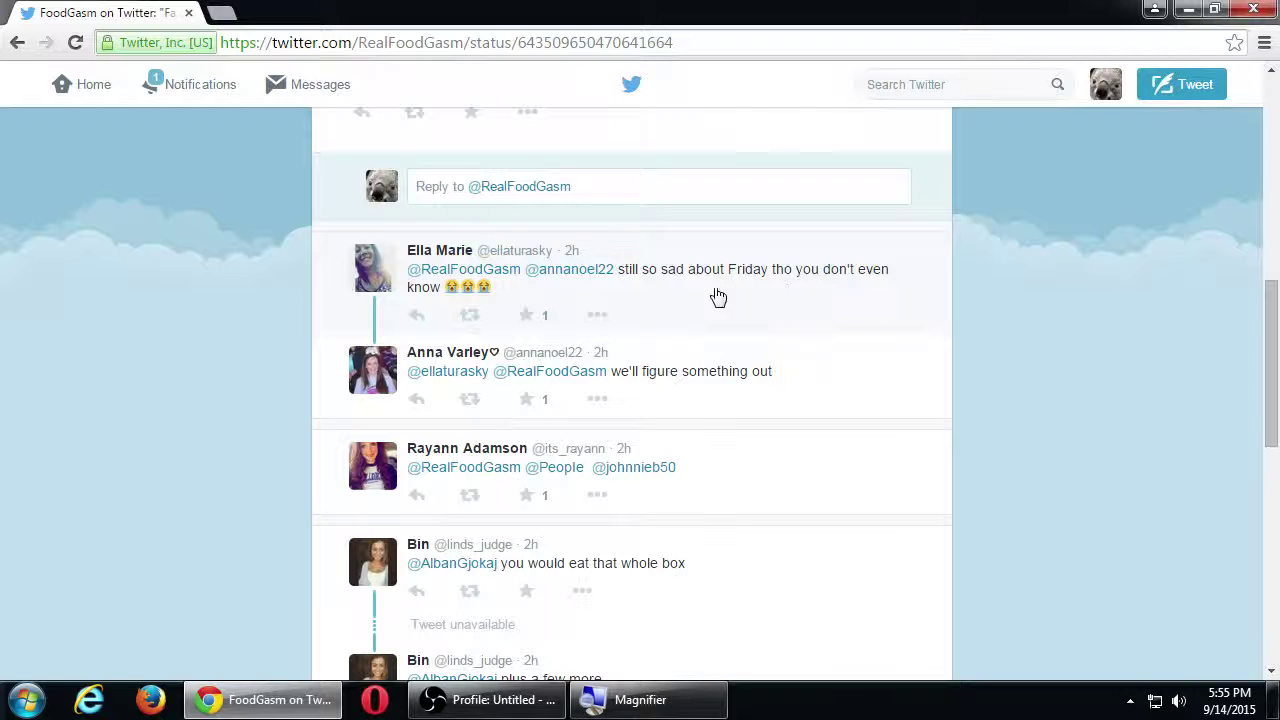
pyautogui.click(378, 273)
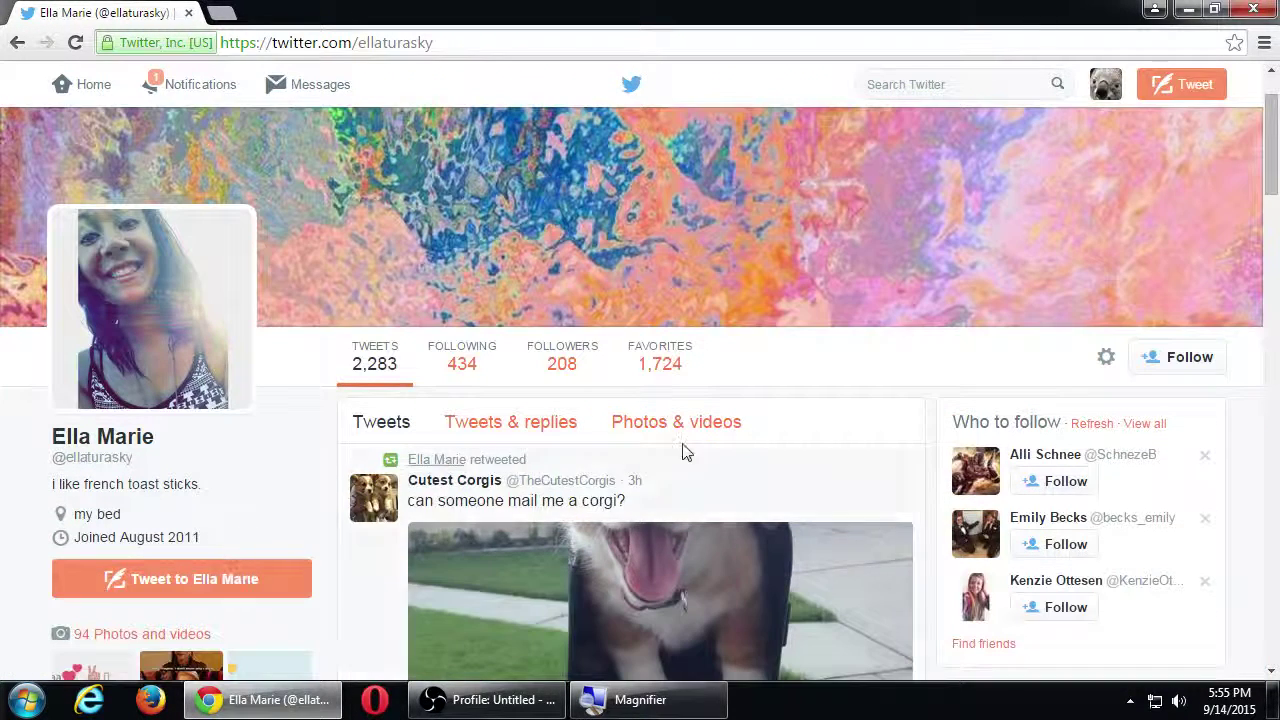
pyautogui.click(1165, 360)
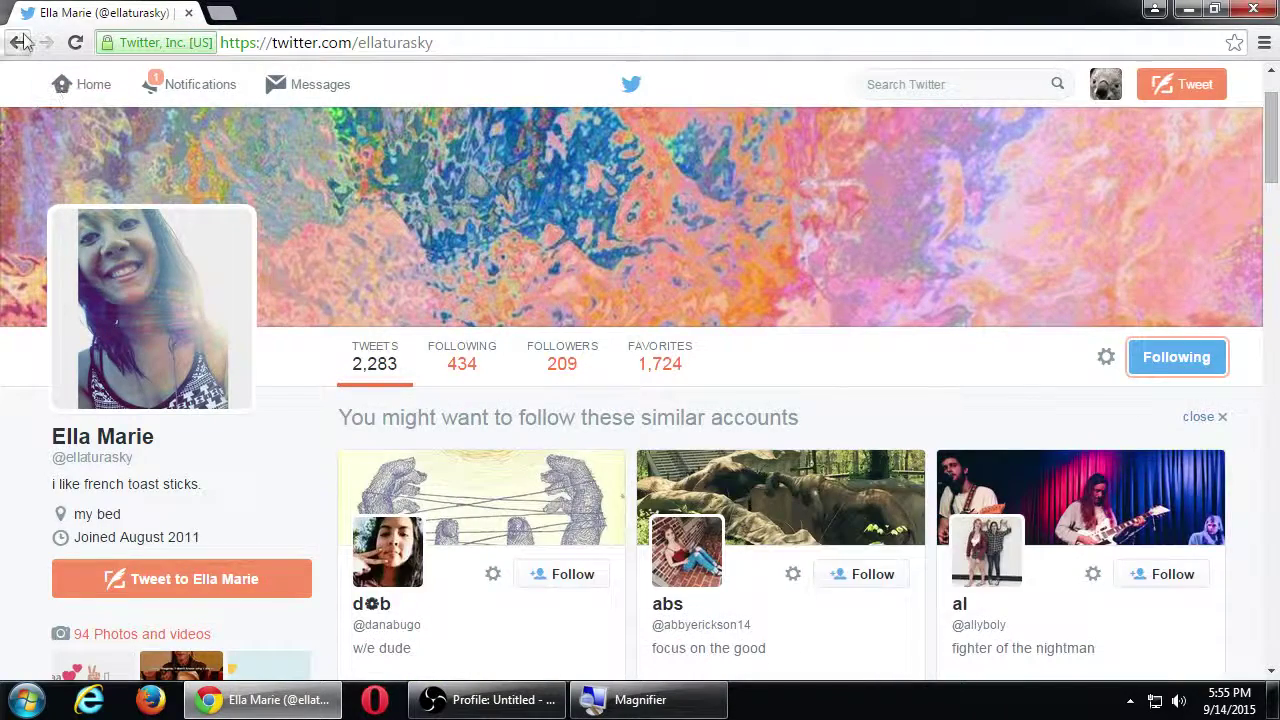
pyautogui.click(19, 42)
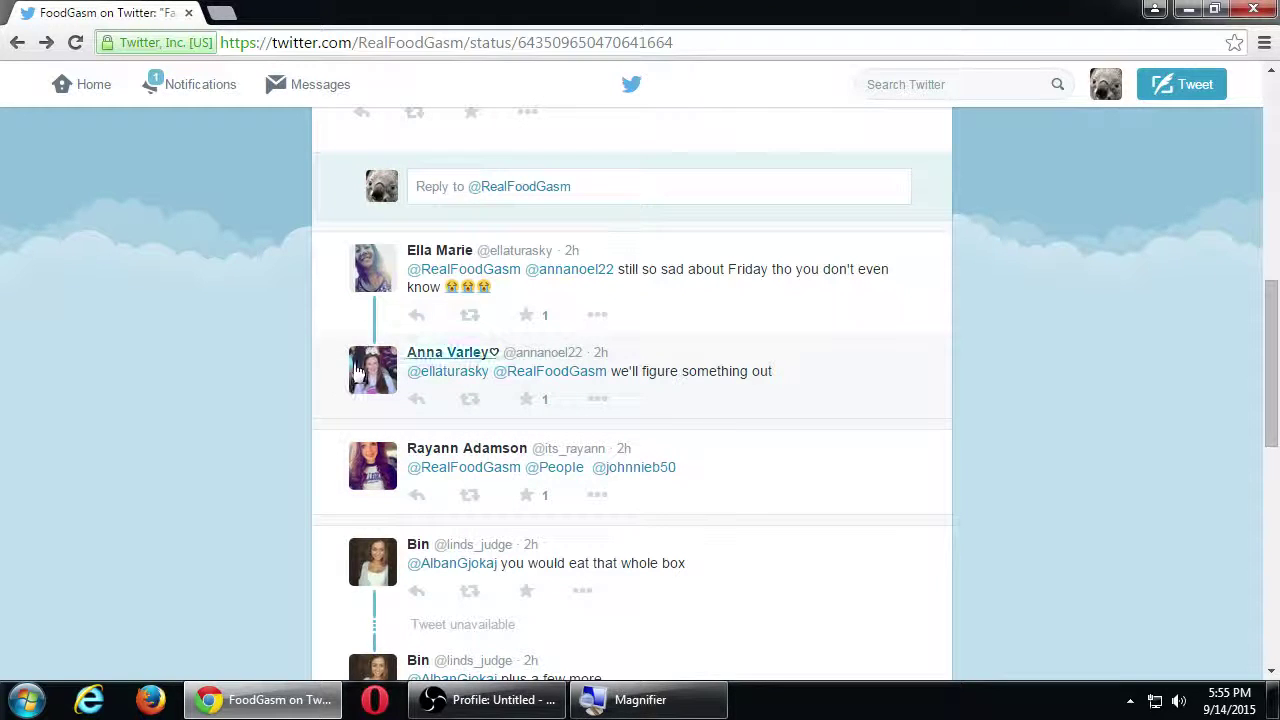
pyautogui.moveTo(450, 352)
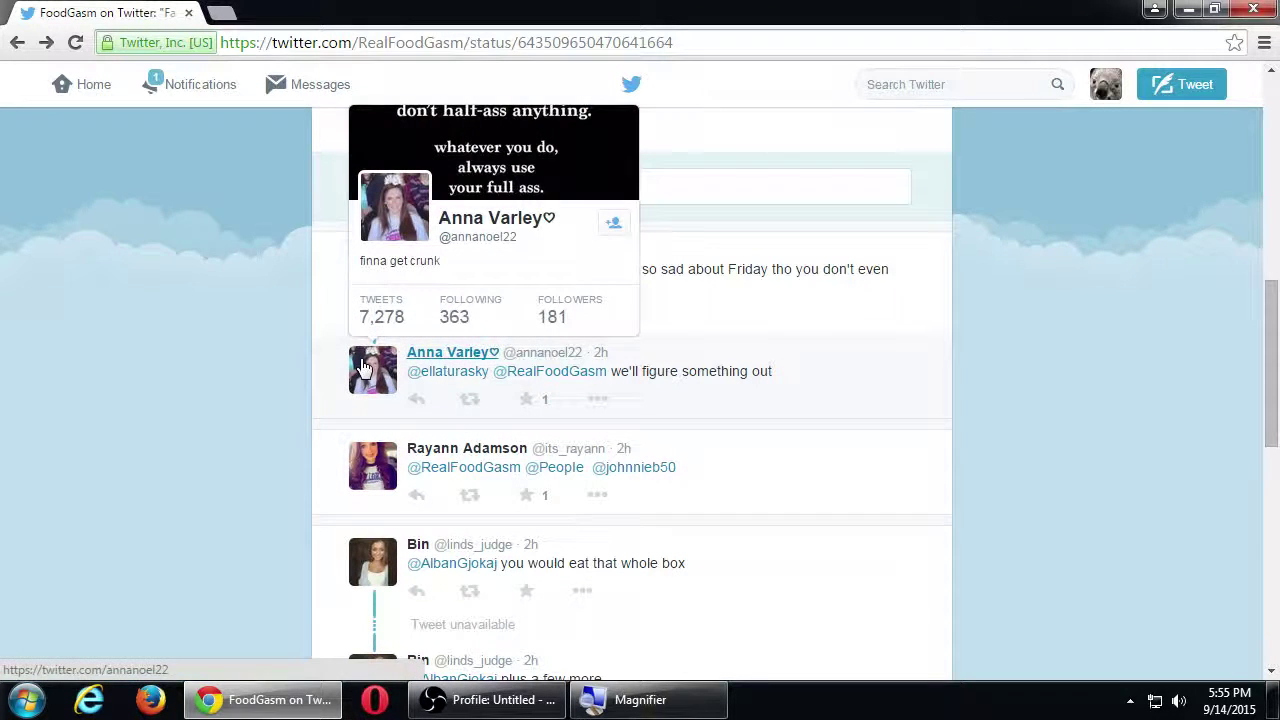
pyautogui.click(613, 223)
pyautogui.scroll(-4, 643, 435)
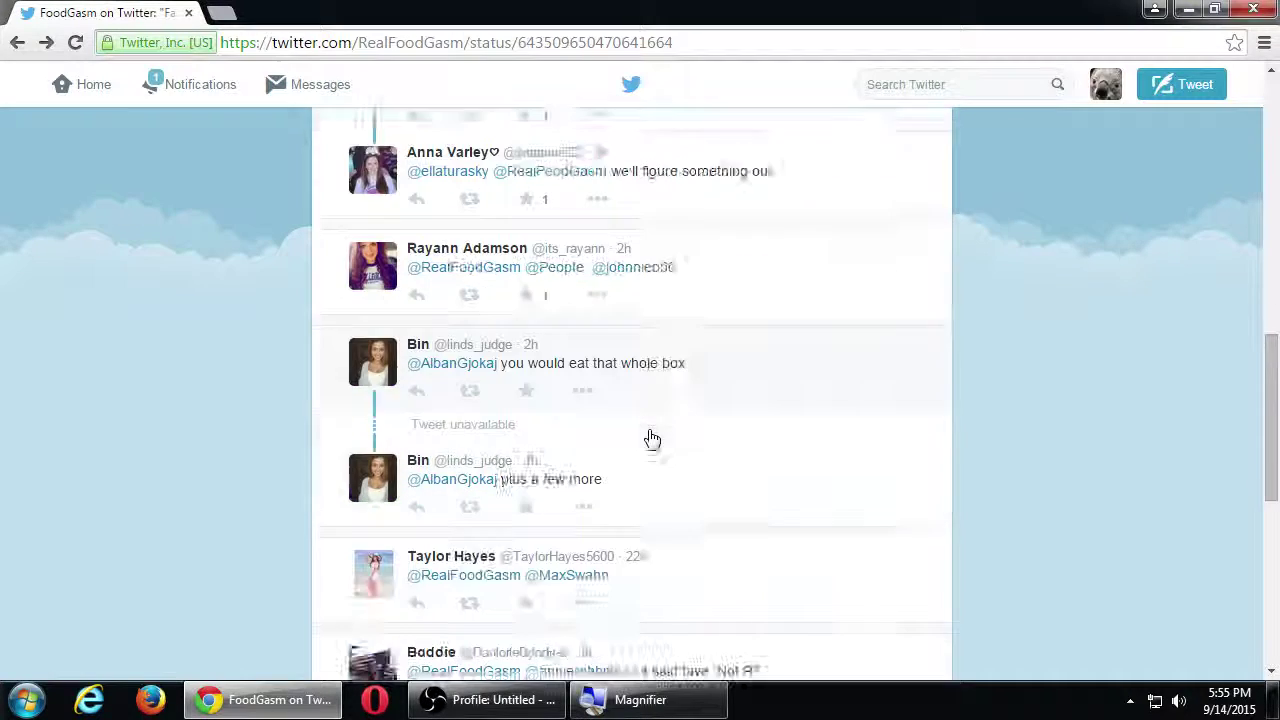
pyautogui.scroll(-1, 380, 508)
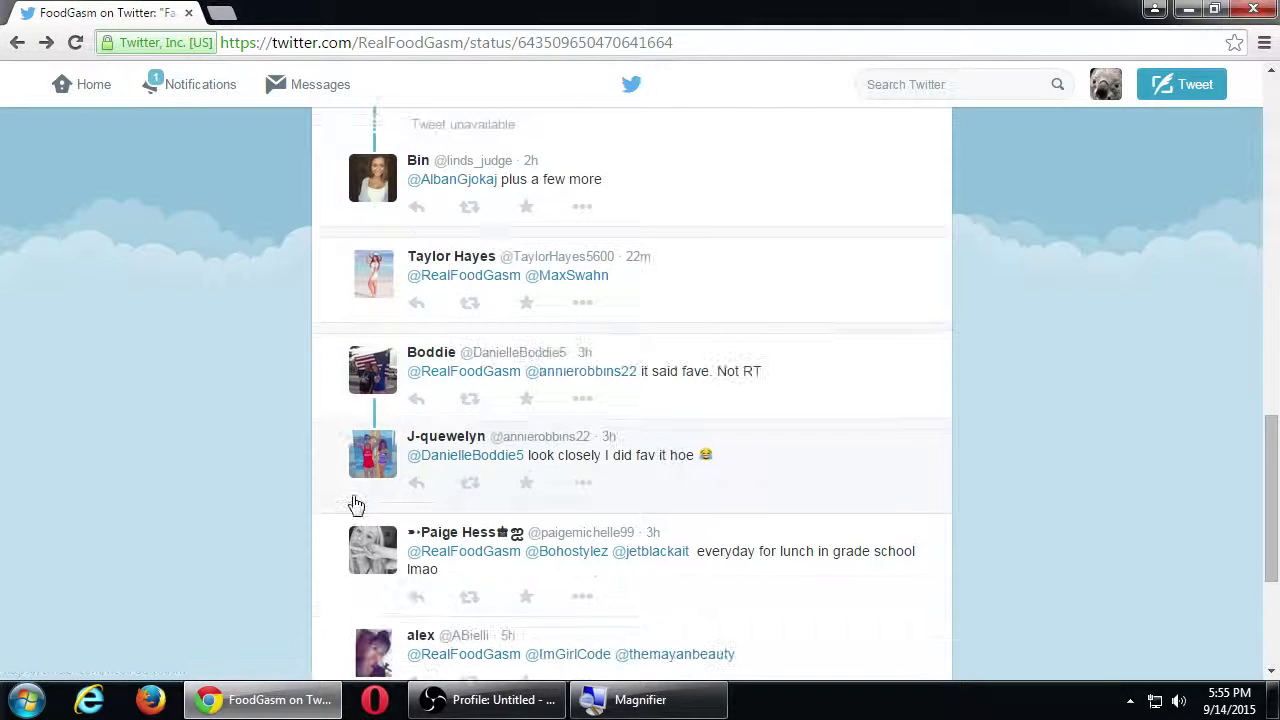
pyautogui.moveTo(363, 370)
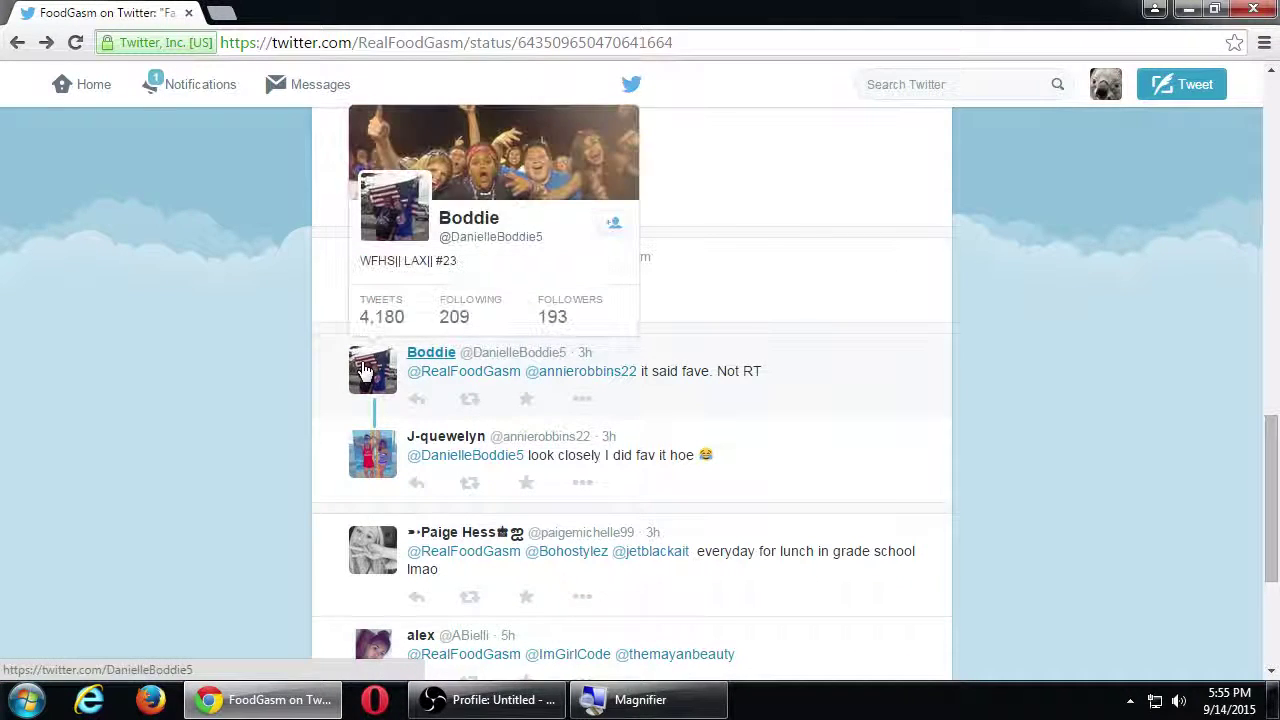
pyautogui.click(612, 225)
pyautogui.scroll(-3, 314, 511)
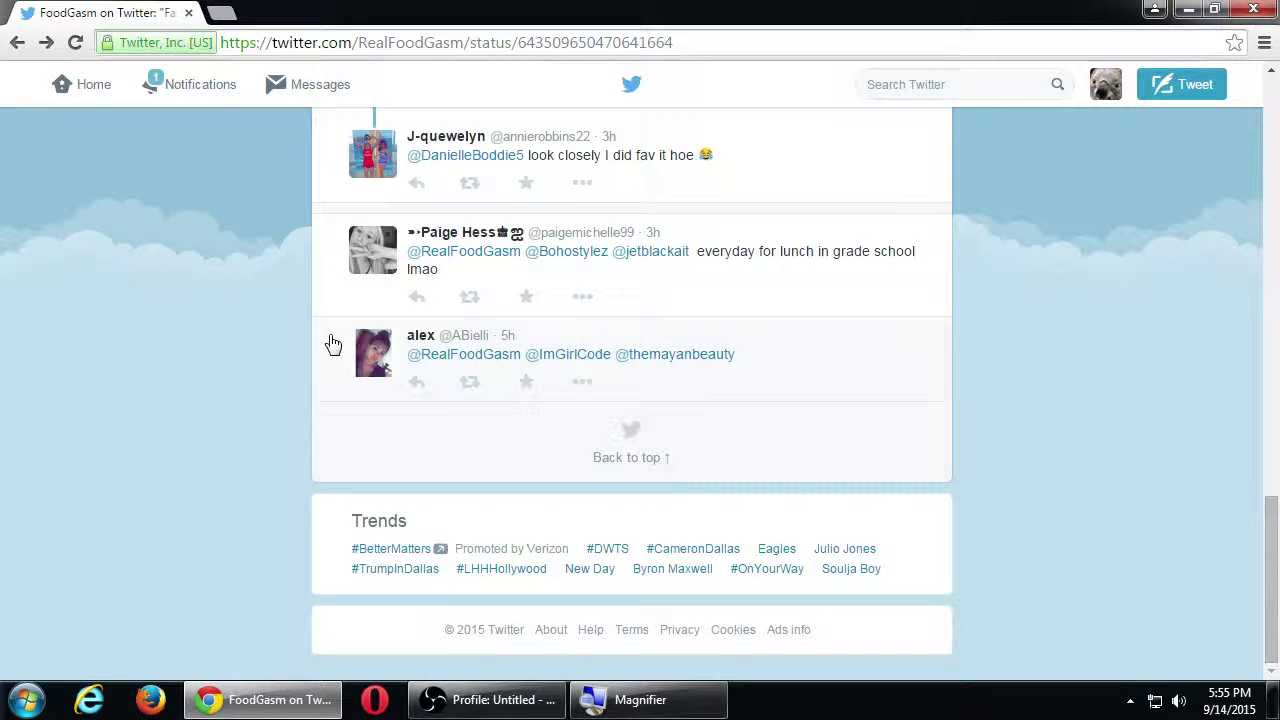
pyautogui.moveTo(374, 262)
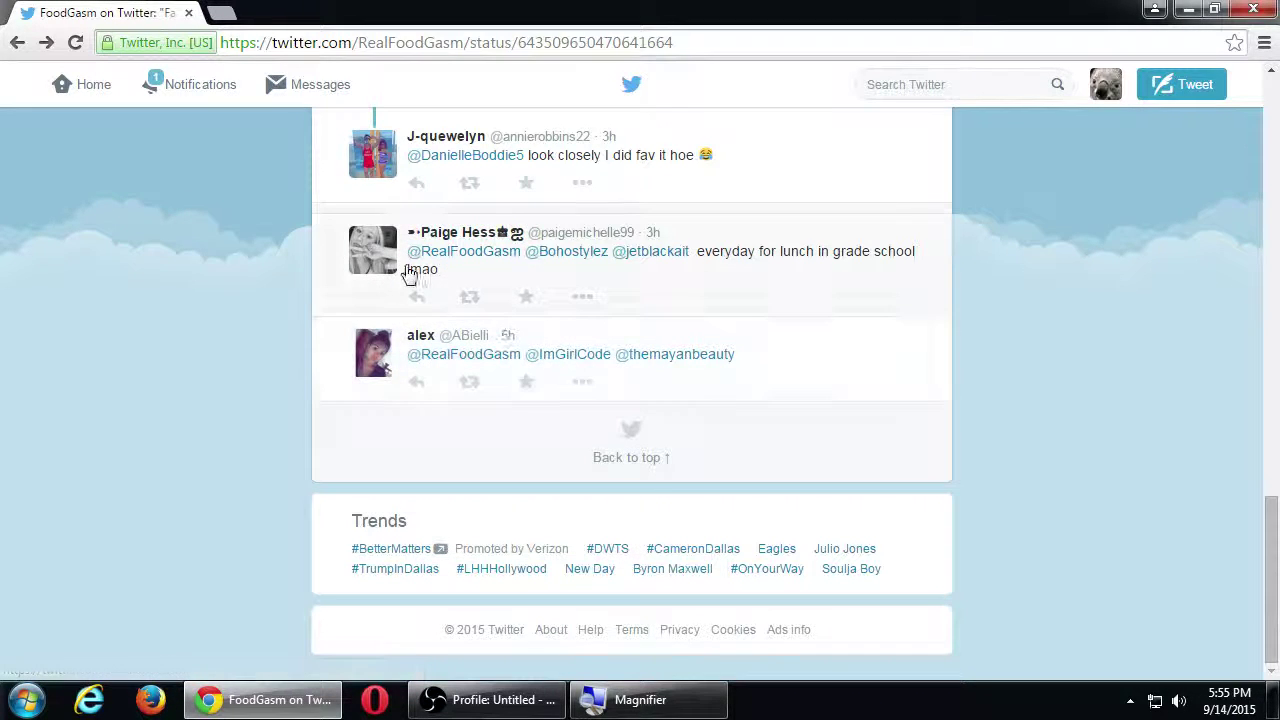
pyautogui.moveTo(440, 232)
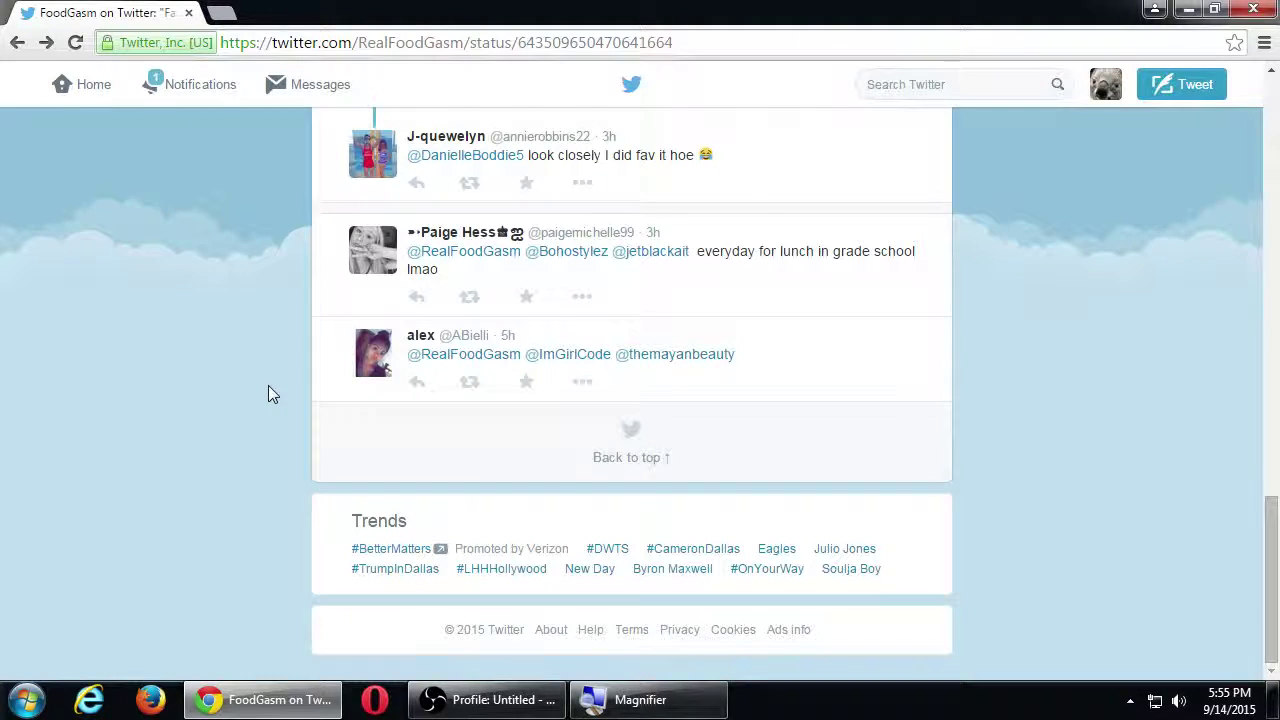
pyautogui.press('super+plus')
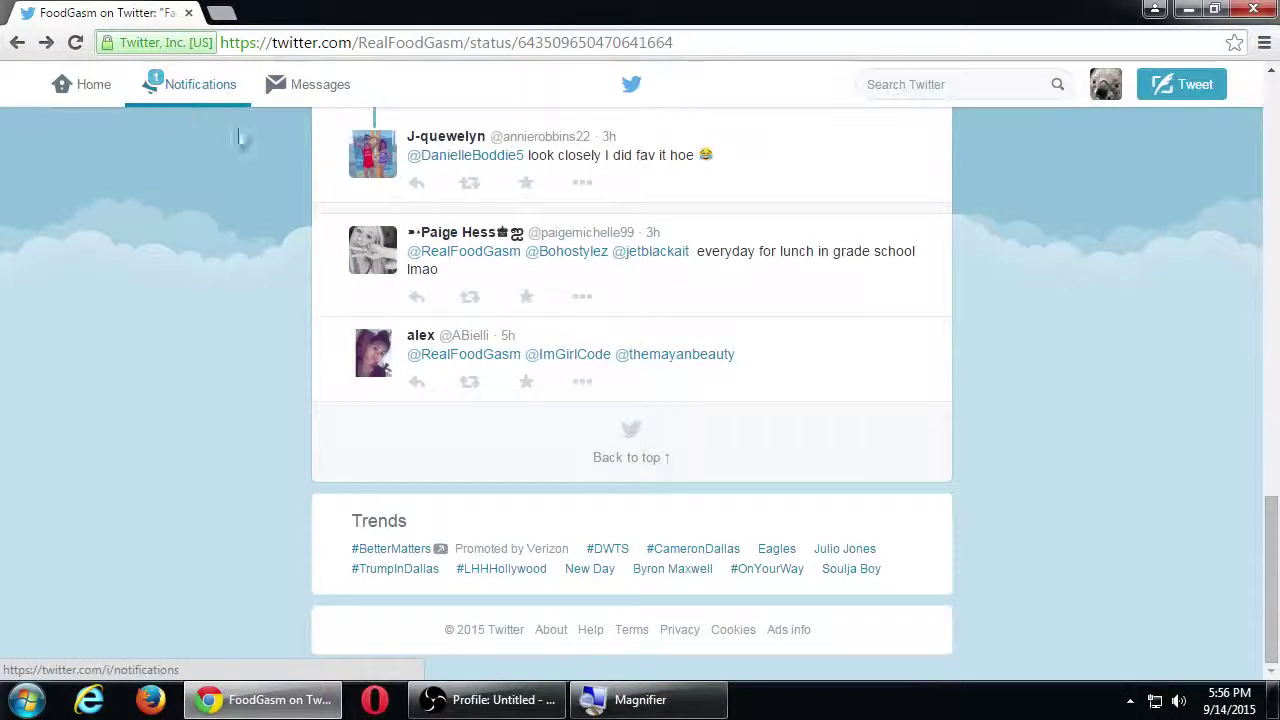
pyautogui.scroll(3, 215, 258)
pyautogui.scroll(15, 215, 258)
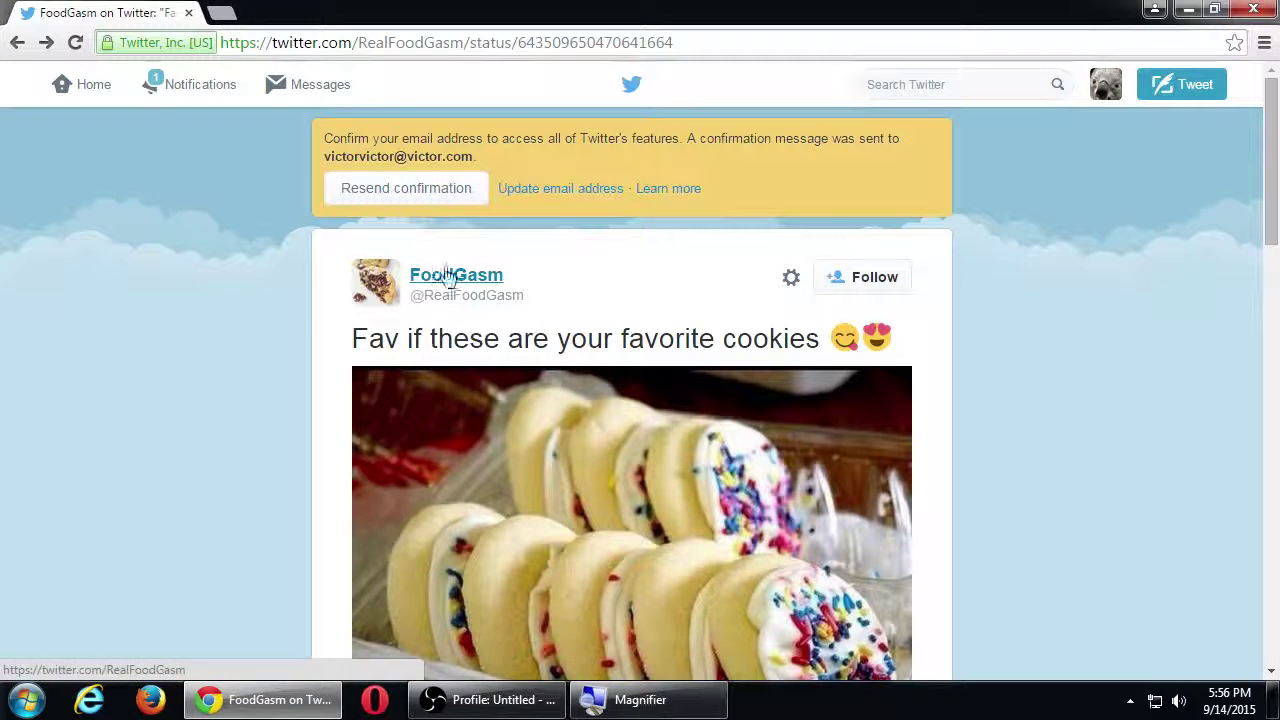
# Step: Follow the 'you would eat that whole box' commenter via their profile card and favorite that reply
pyautogui.scroll(-8, 486, 349)
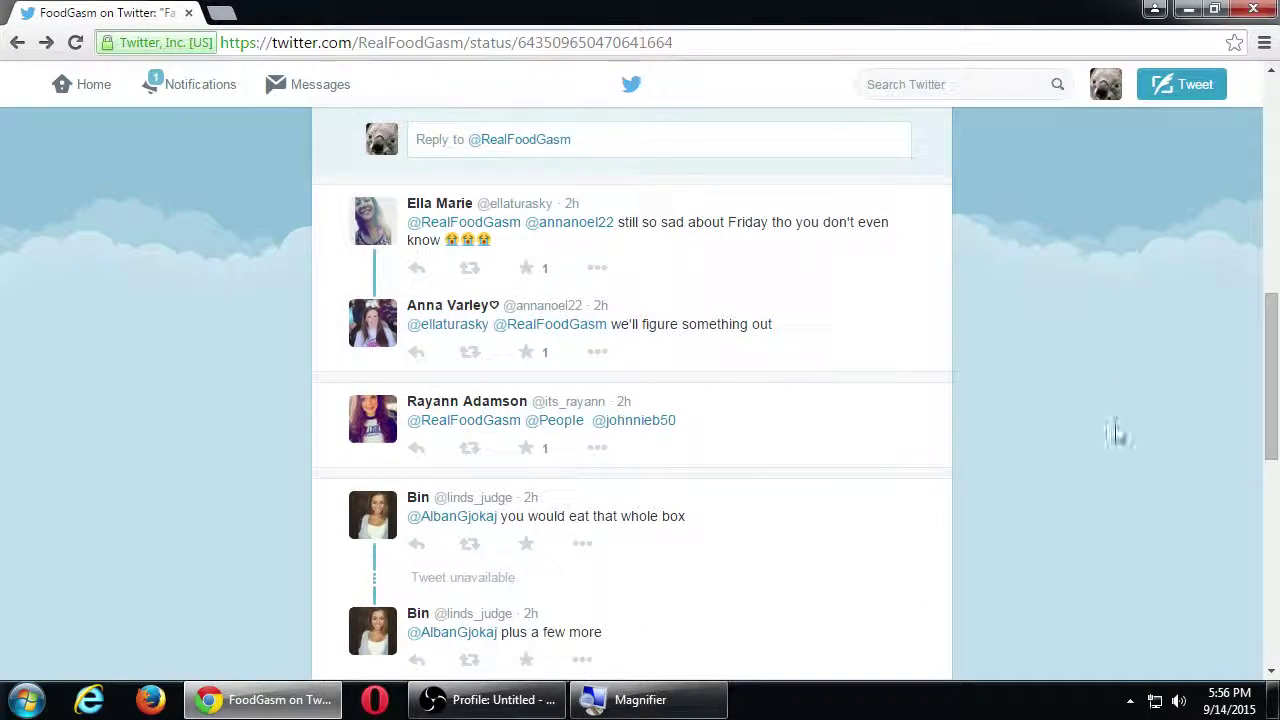
pyautogui.scroll(-2, 1110, 430)
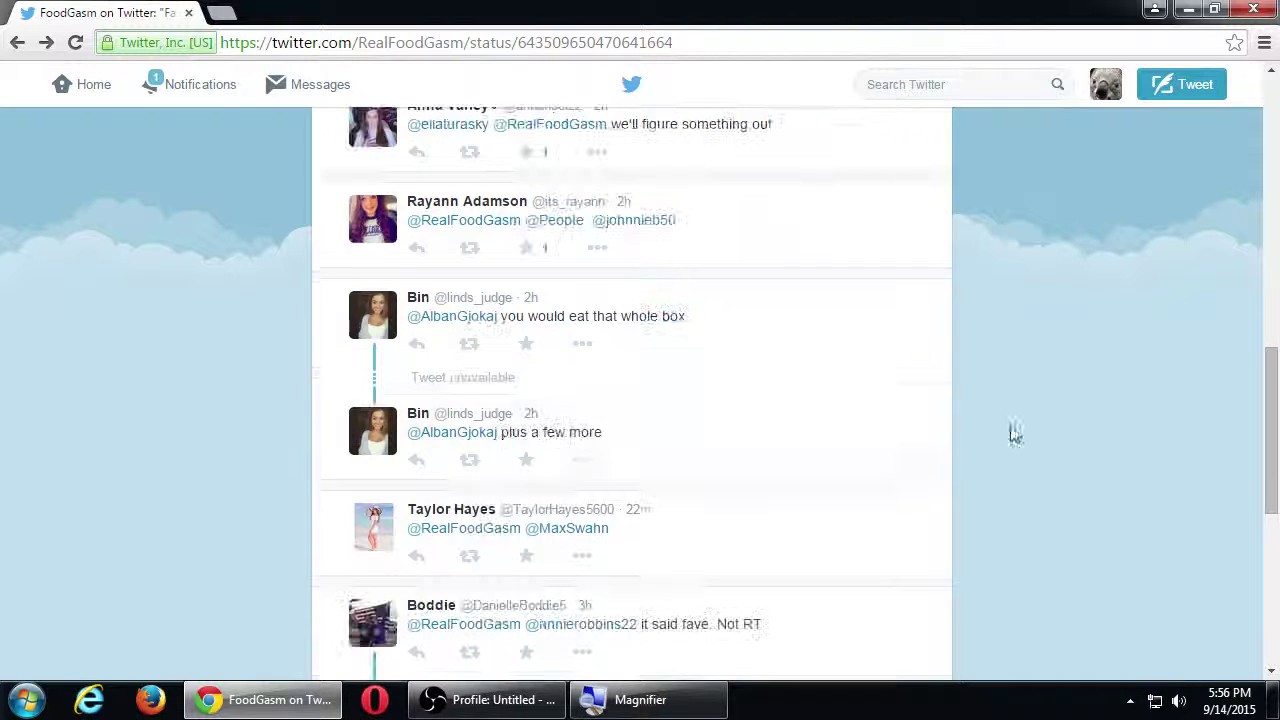
pyautogui.moveTo(370, 325)
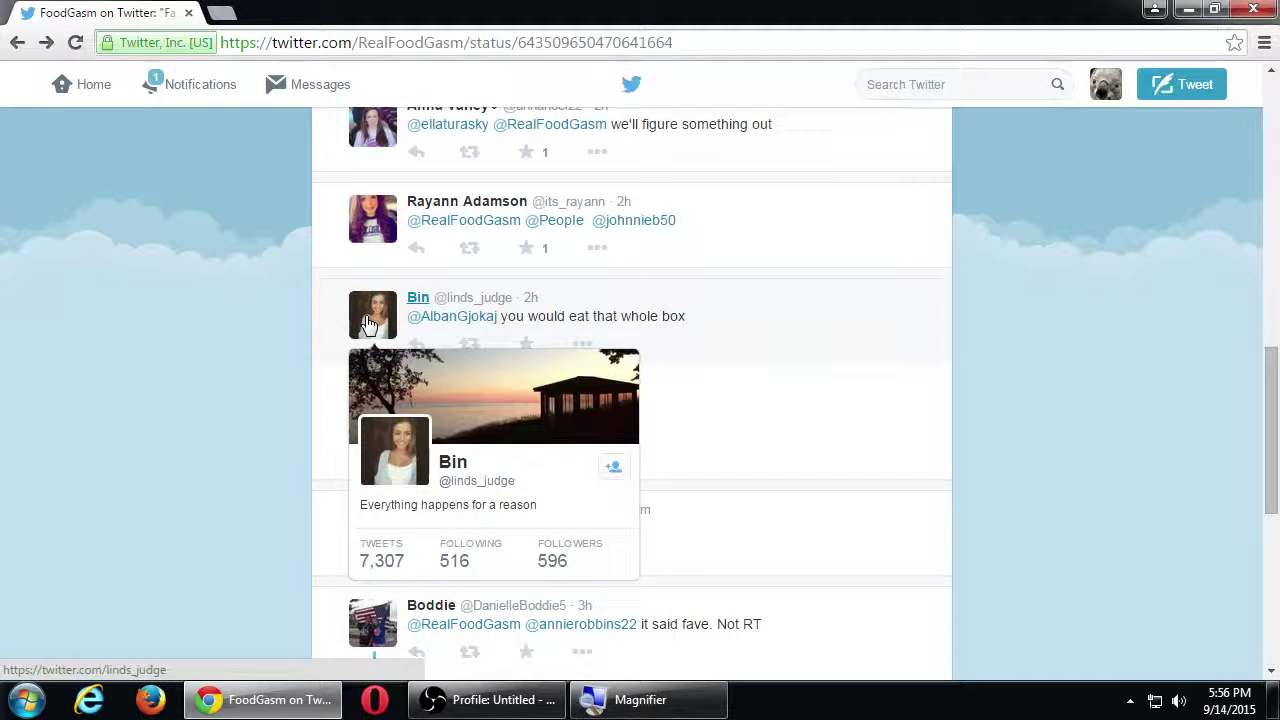
pyautogui.click(610, 464)
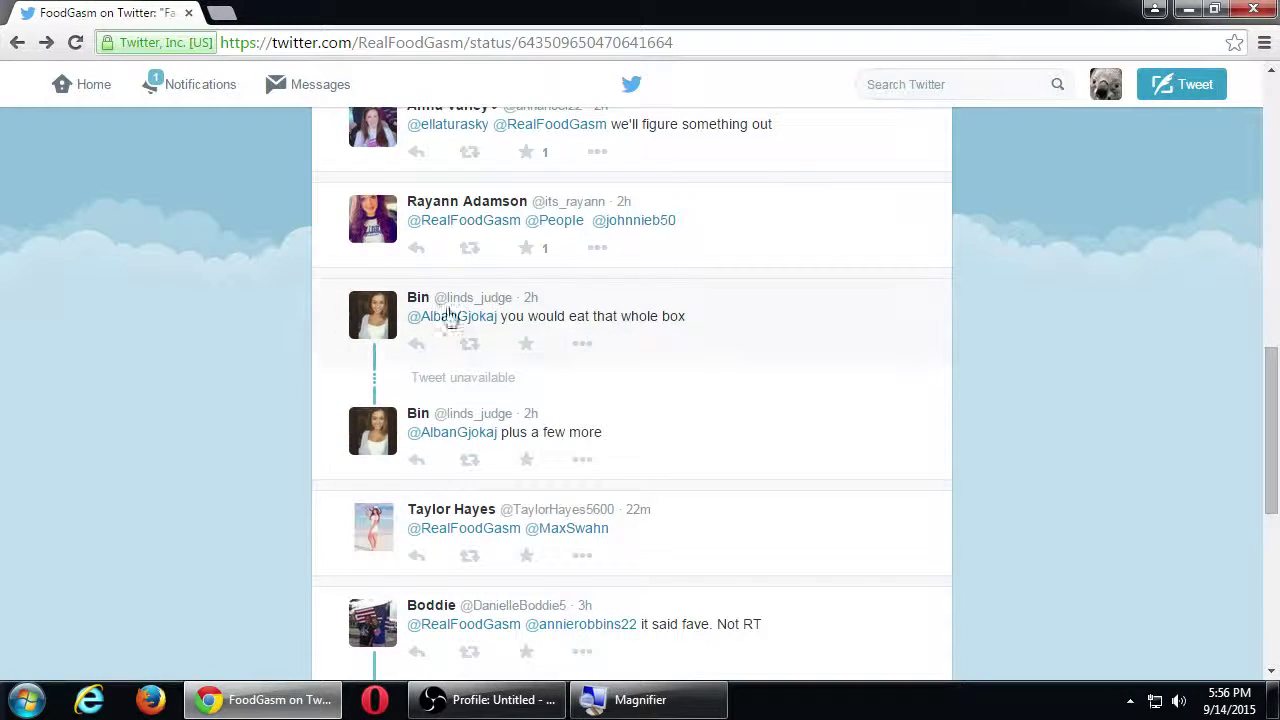
pyautogui.click(526, 345)
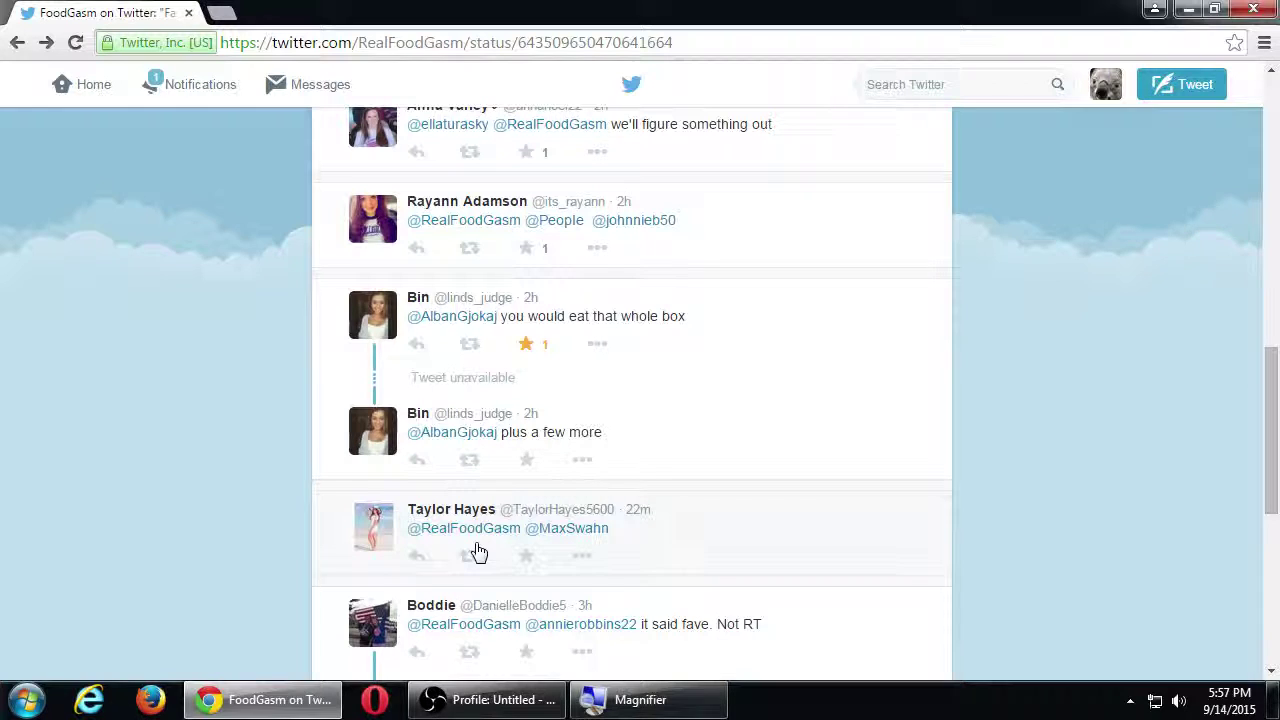
pyautogui.scroll(-3, 514, 583)
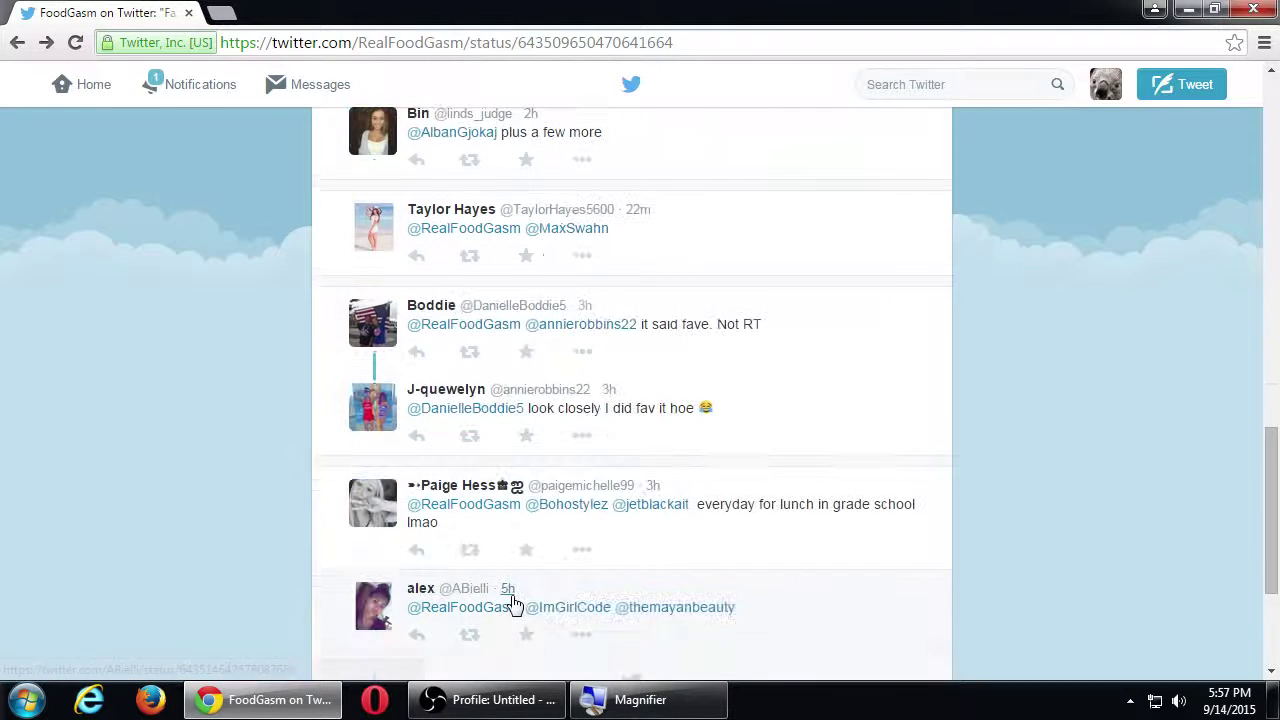
# Step: Go back to the cookies search, show Photos results, and enlarge the S'mores Cookies photo
pyautogui.scroll(7, 570, 600)
pyautogui.scroll(4, 556, 577)
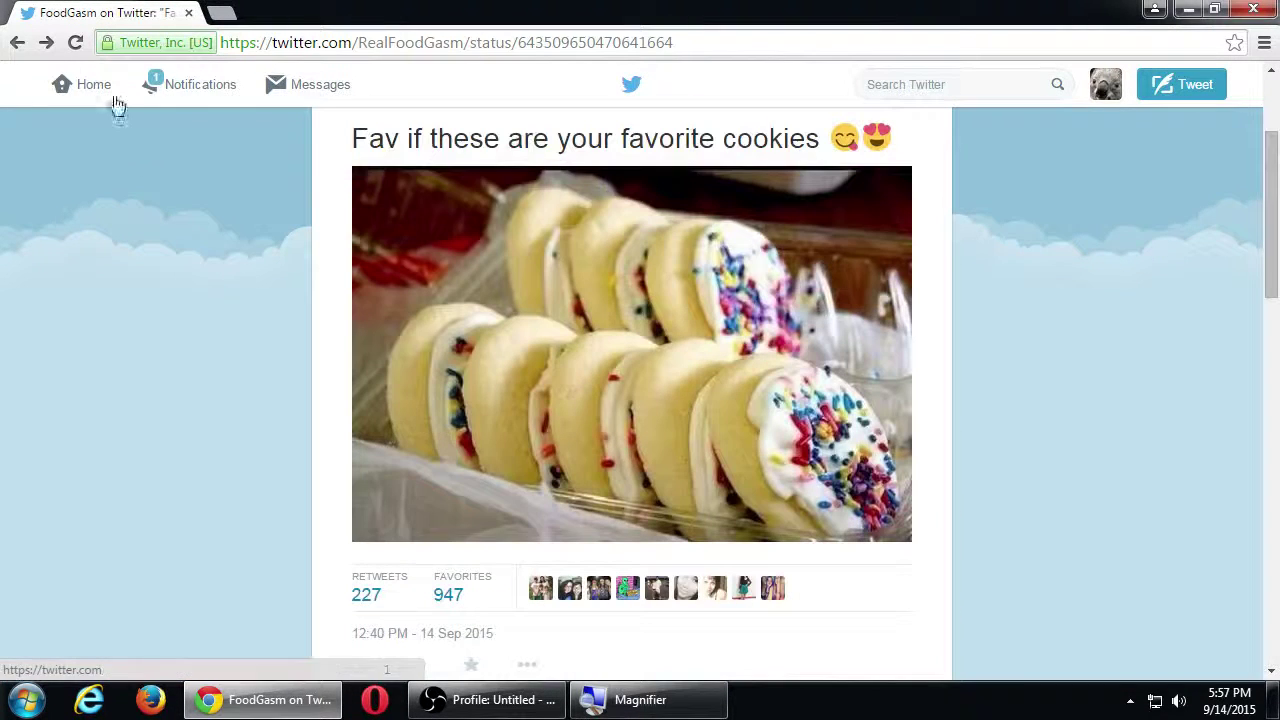
pyautogui.click(17, 42)
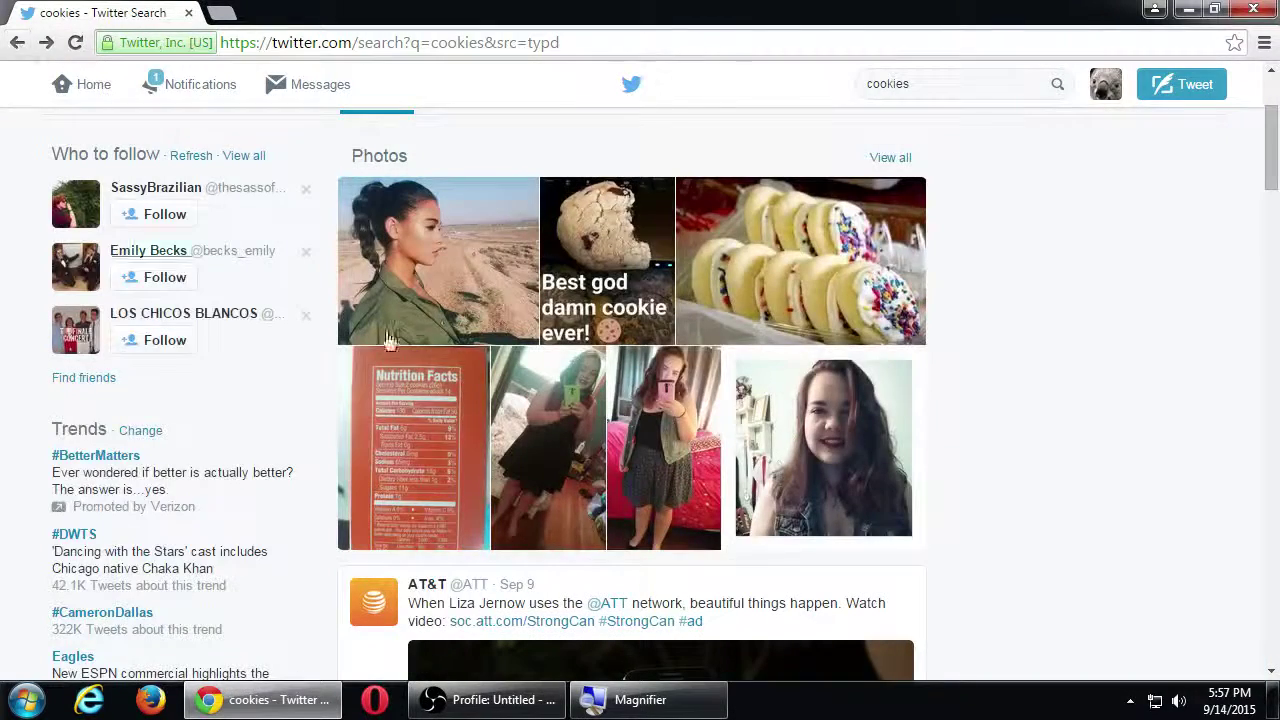
pyautogui.scroll(-1, 585, 443)
pyautogui.scroll(2, 585, 443)
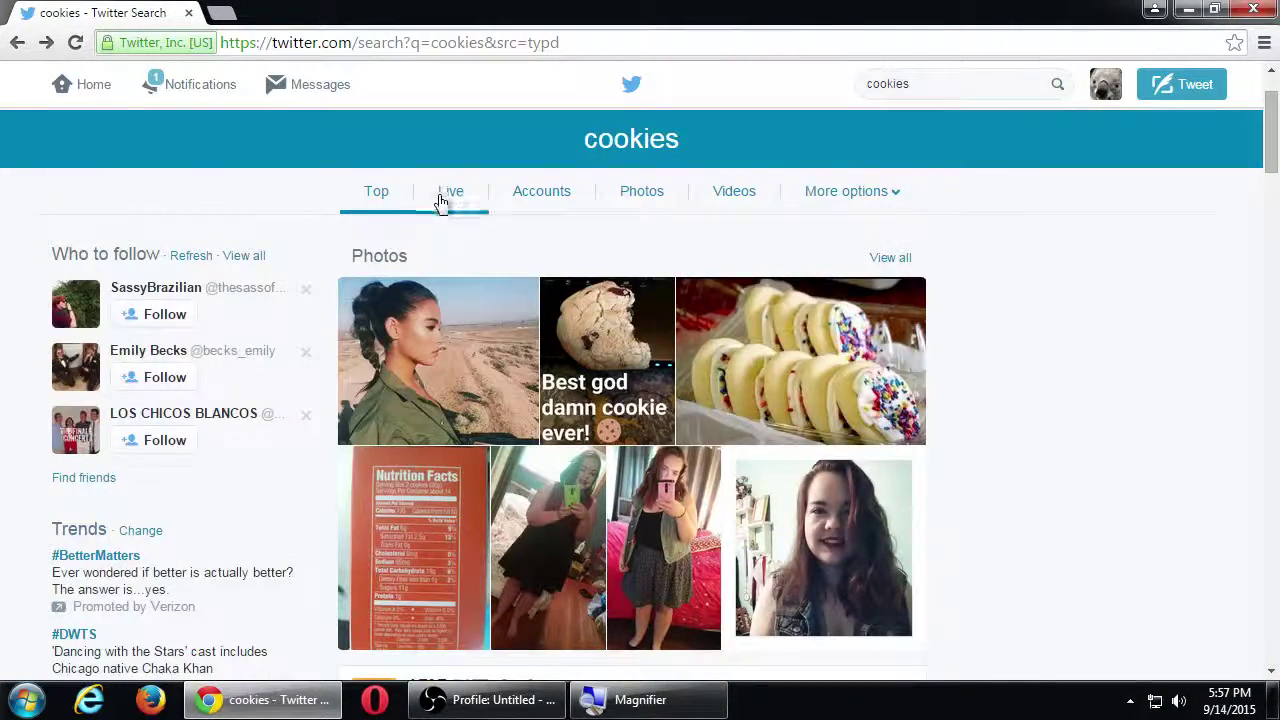
pyautogui.click(645, 191)
pyautogui.scroll(-4, 678, 197)
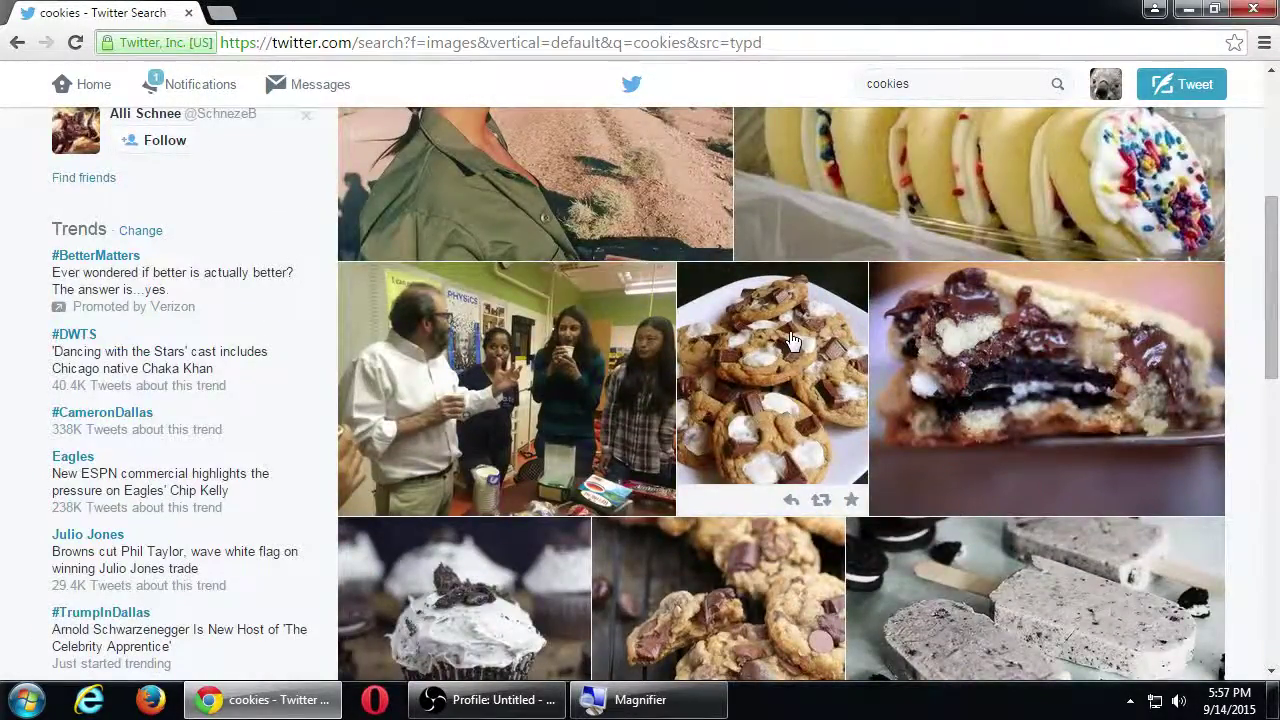
pyautogui.click(792, 344)
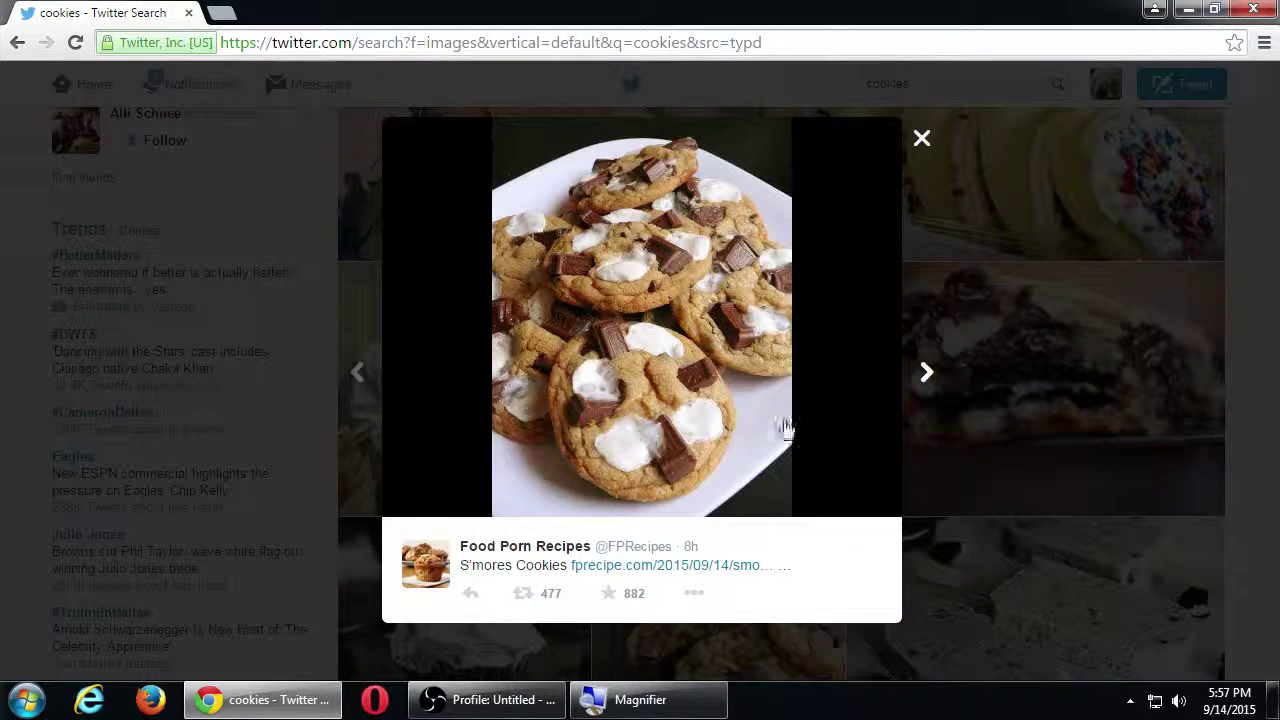
# Step: Open the S'mores Cookies tweet page and start a reply to the 'what is life' comment
pyautogui.click(693, 556)
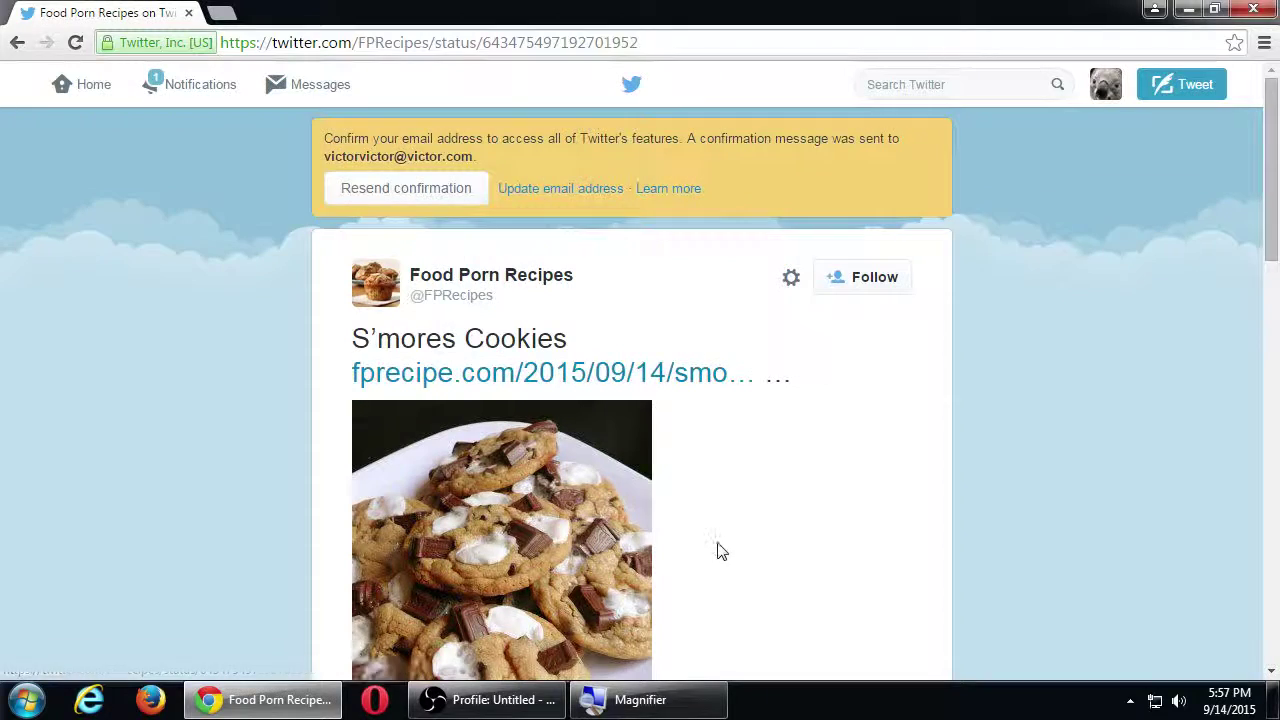
pyautogui.scroll(-8, 720, 555)
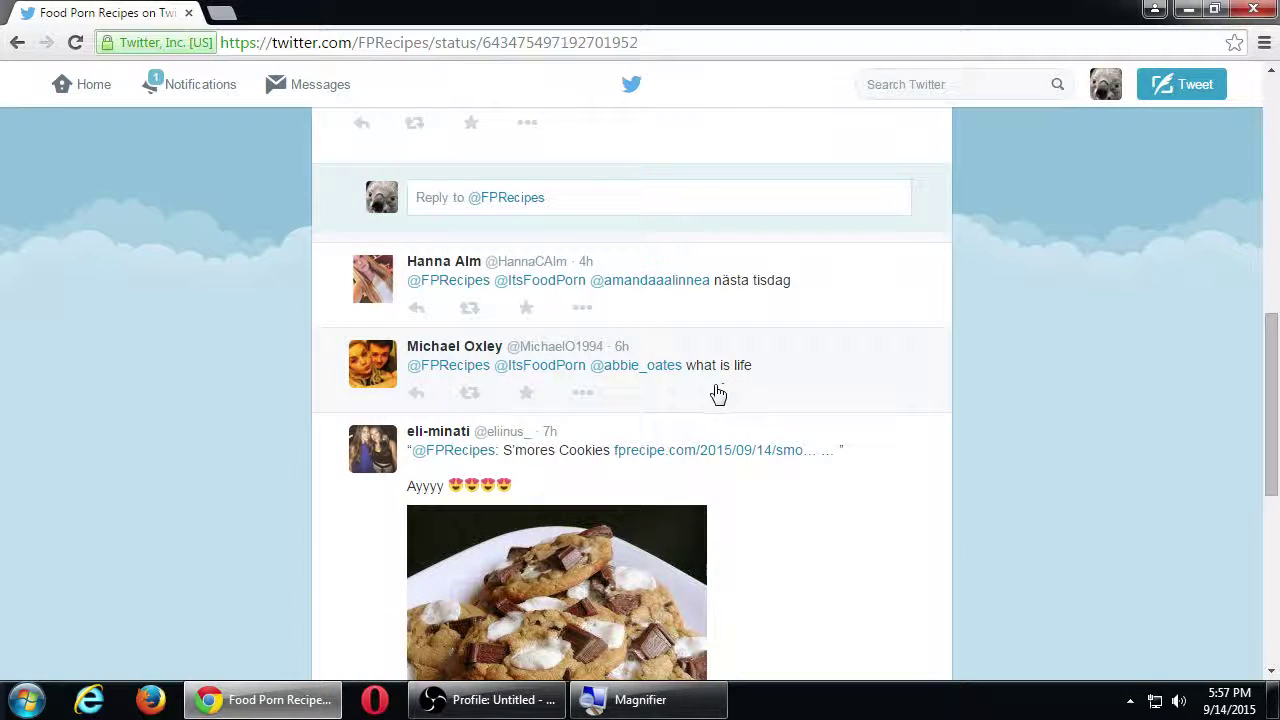
pyautogui.scroll(-4, 692, 397)
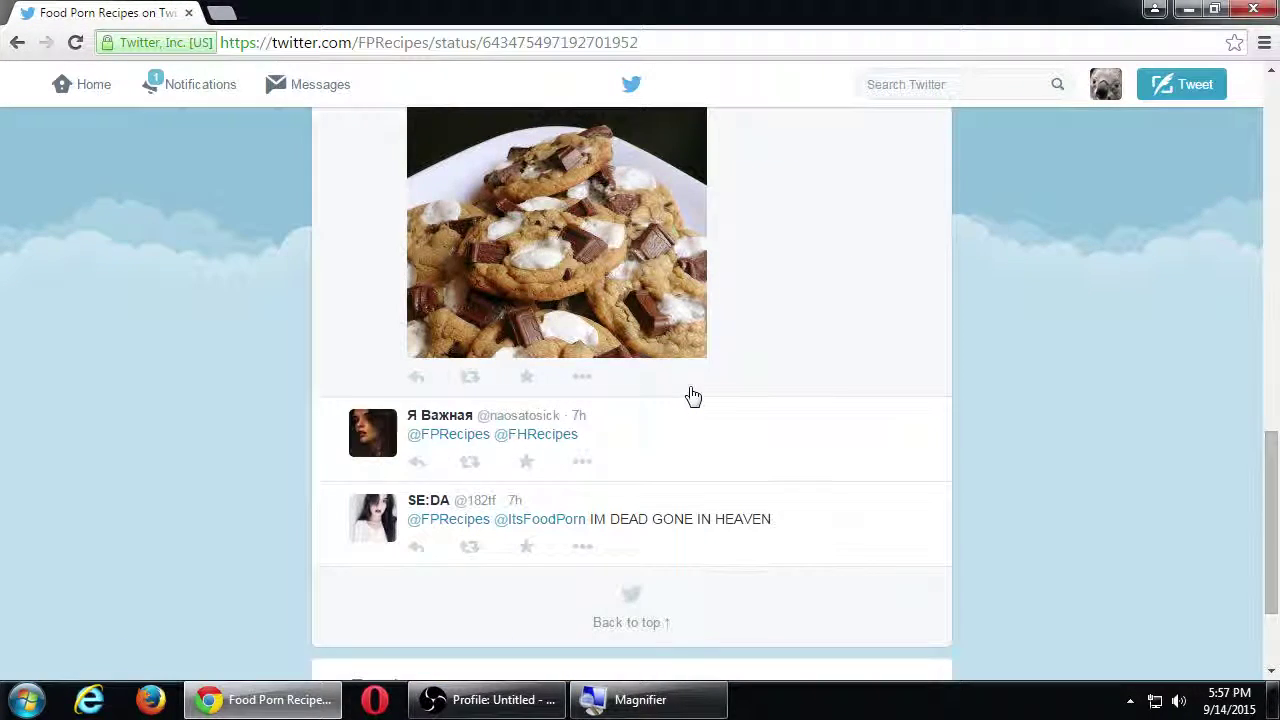
pyautogui.scroll(-2, 691, 394)
pyautogui.scroll(5, 691, 394)
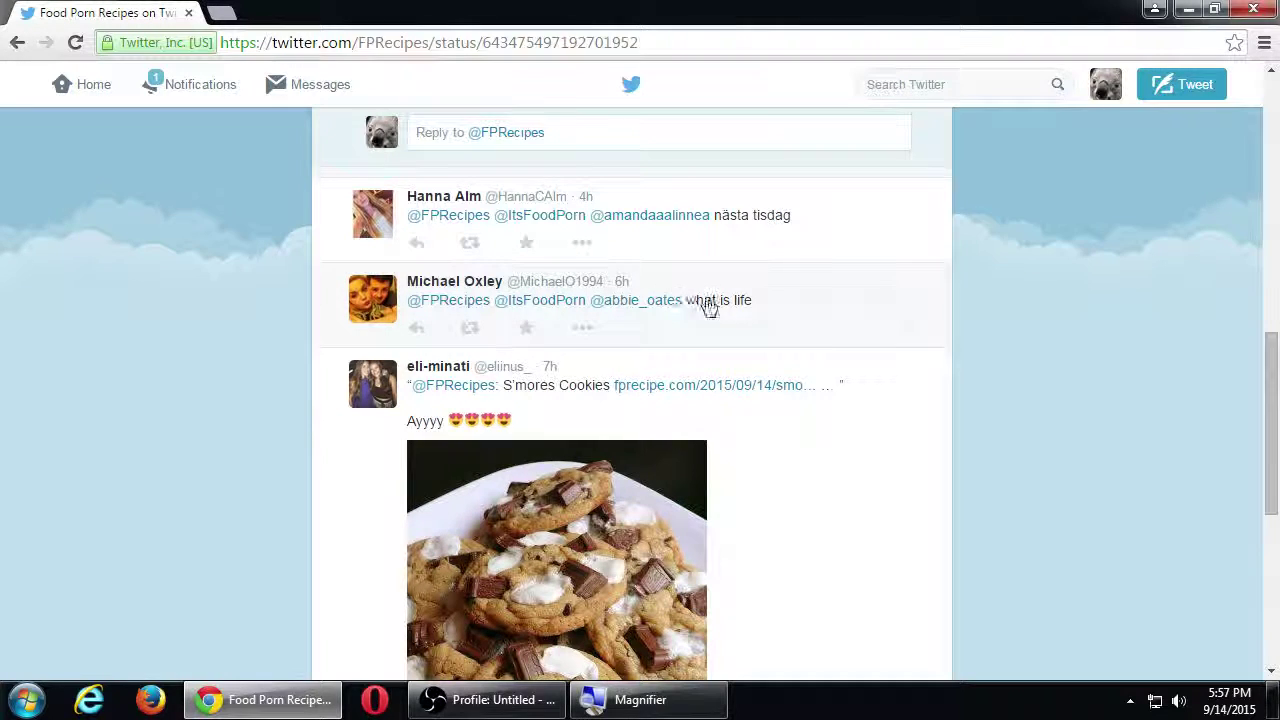
pyautogui.click(417, 328)
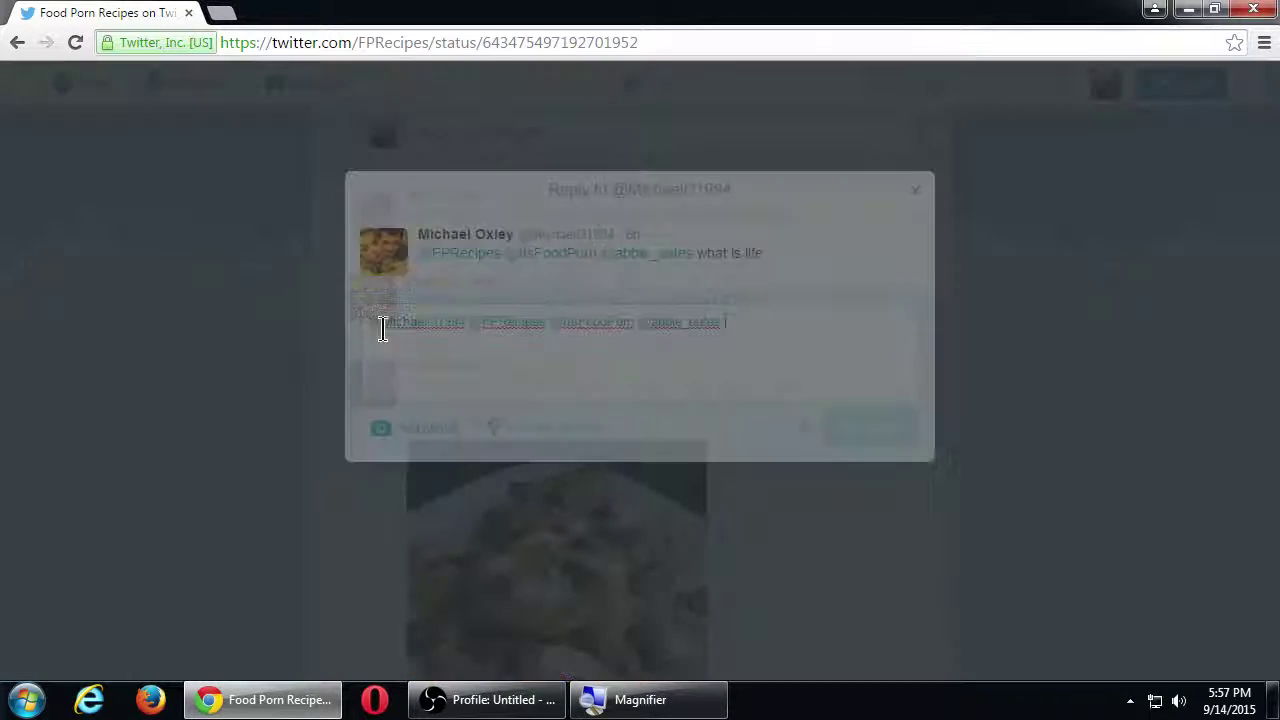
# Step: Reopen the 'what is life' reply and delete the three extra mentions, keeping the commenter's handle
pyautogui.click(914, 191)
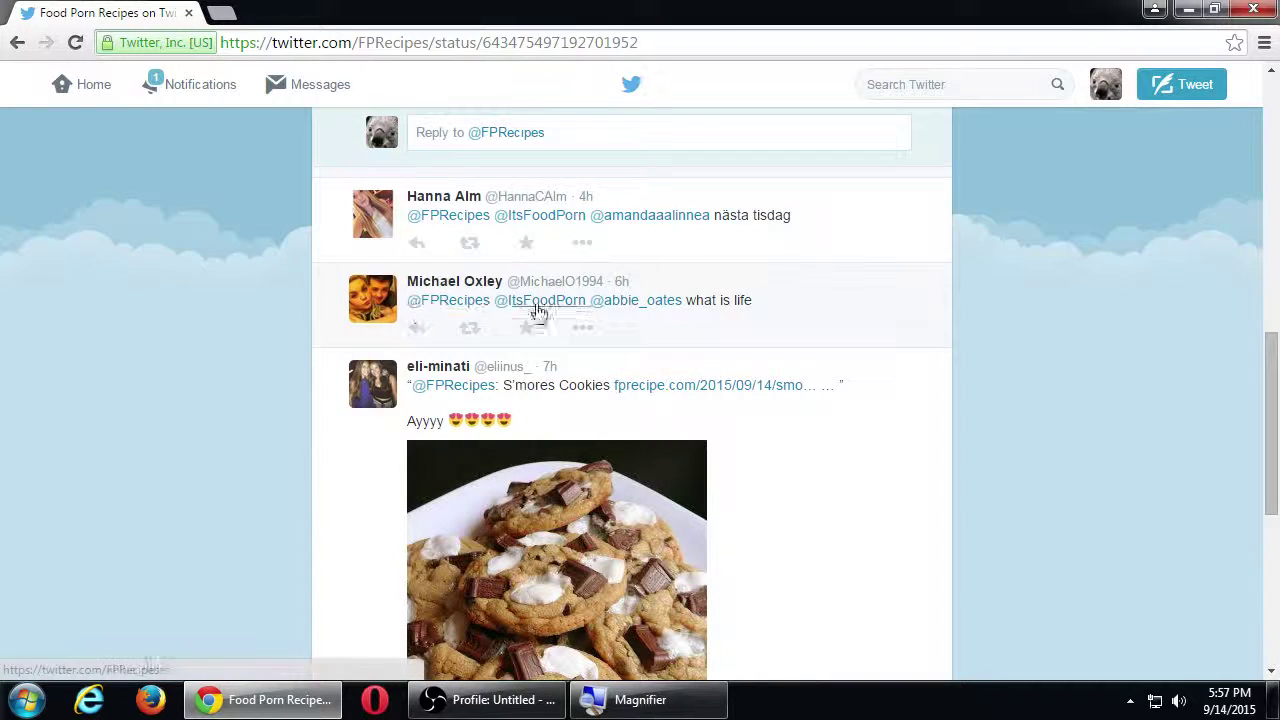
pyautogui.scroll(-5, 629, 314)
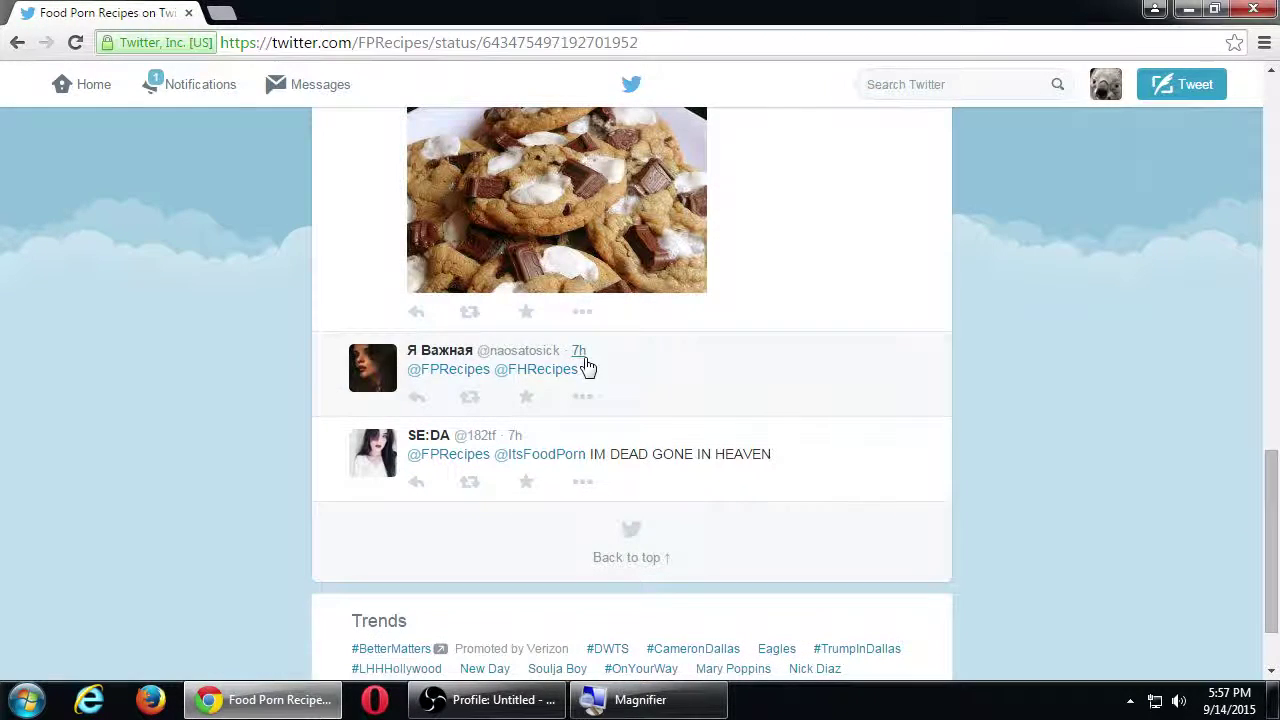
pyautogui.scroll(5, 486, 400)
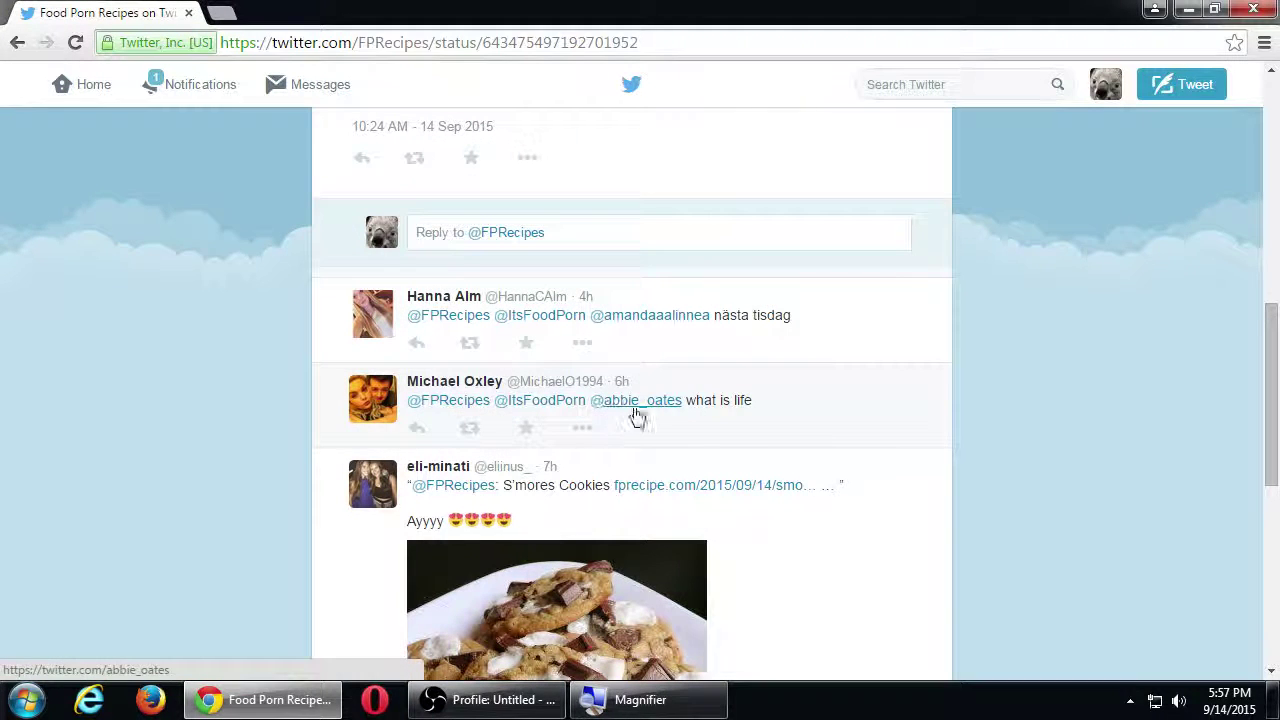
pyautogui.click(417, 430)
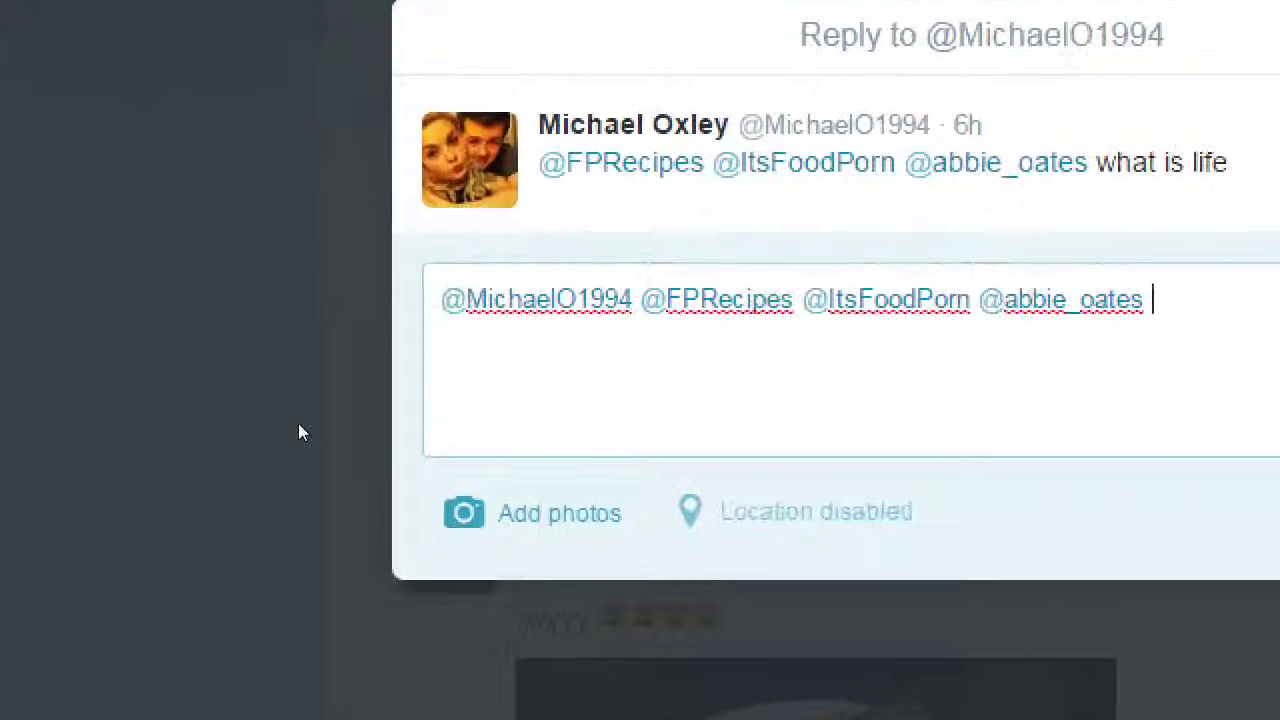
pyautogui.press('BackSpace')
pyautogui.press('BackSpace')
pyautogui.press('BackSpace')
pyautogui.press('BackSpace')
pyautogui.press('BackSpace')
pyautogui.press('BackSpace')
pyautogui.press('BackSpace')
pyautogui.press('BackSpace')
pyautogui.press('BackSpace')
pyautogui.press('BackSpace')
pyautogui.press('BackSpace')
pyautogui.press('BackSpace')
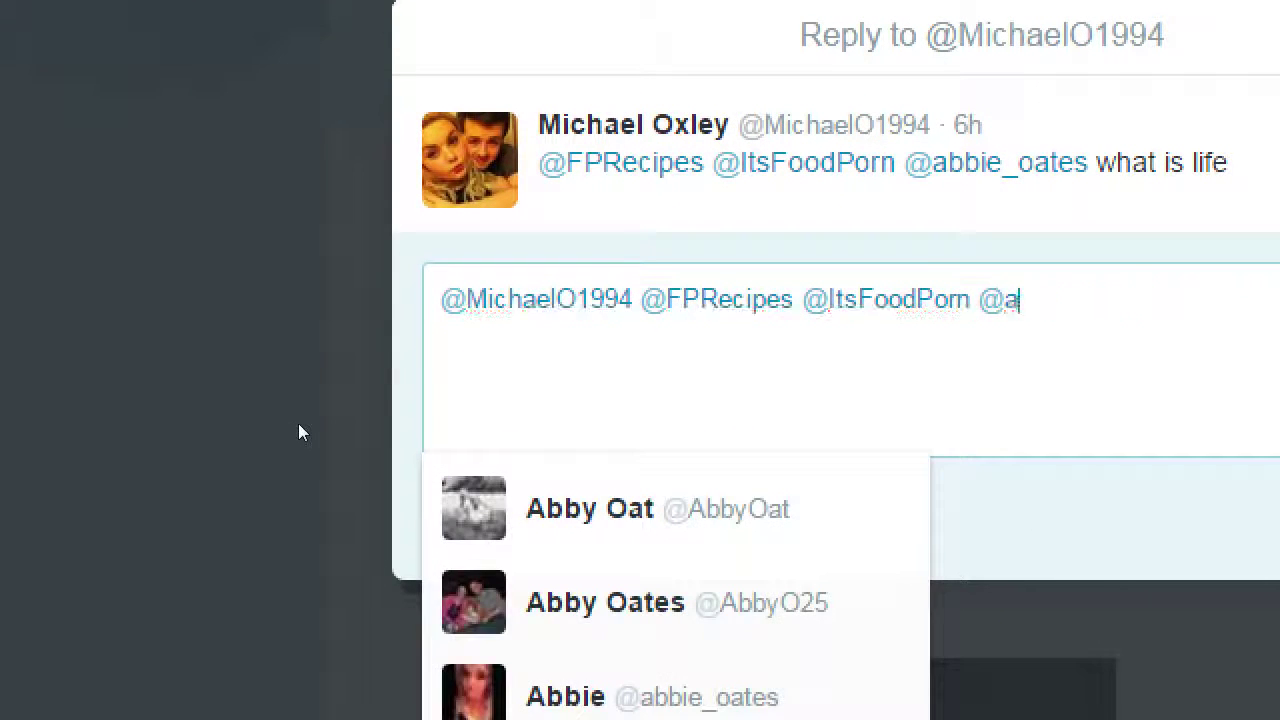
pyautogui.press('BackSpace')
pyautogui.press('BackSpace')
pyautogui.press('BackSpace')
pyautogui.press('BackSpace')
pyautogui.press('BackSpace')
pyautogui.press('BackSpace')
pyautogui.press('BackSpace')
pyautogui.press('BackSpace')
pyautogui.press('BackSpace')
pyautogui.press('BackSpace')
pyautogui.press('BackSpace')
pyautogui.press('BackSpace')
pyautogui.press('BackSpace')
pyautogui.press('BackSpace')
pyautogui.press('BackSpace')
pyautogui.press('BackSpace')
pyautogui.press('BackSpace')
pyautogui.press('BackSpace')
pyautogui.press('BackSpace')
pyautogui.press('BackSpace')
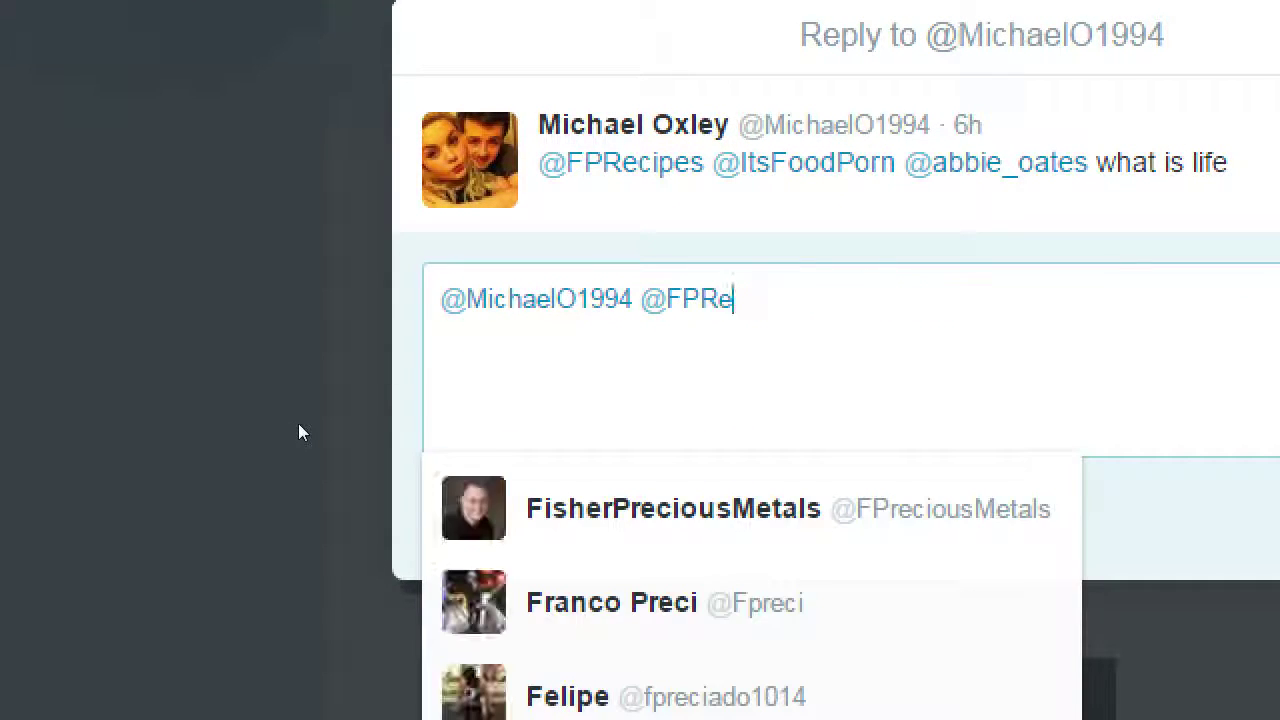
pyautogui.press('BackSpace')
pyautogui.press('BackSpace')
pyautogui.press('BackSpace')
pyautogui.press('BackSpace')
pyautogui.press('BackSpace')
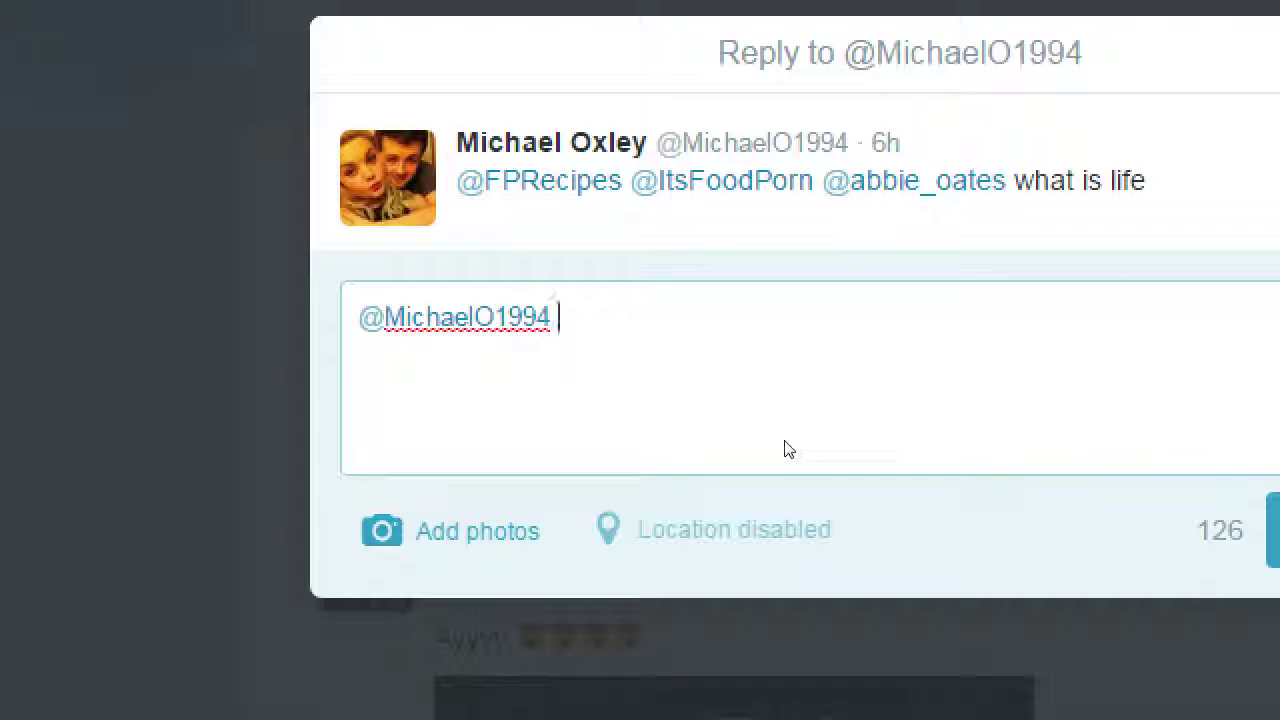
# Step: Write 'Cookies are life.' and, on a new line, 'Always.' in the reply
pyautogui.write('Cookies are life.')
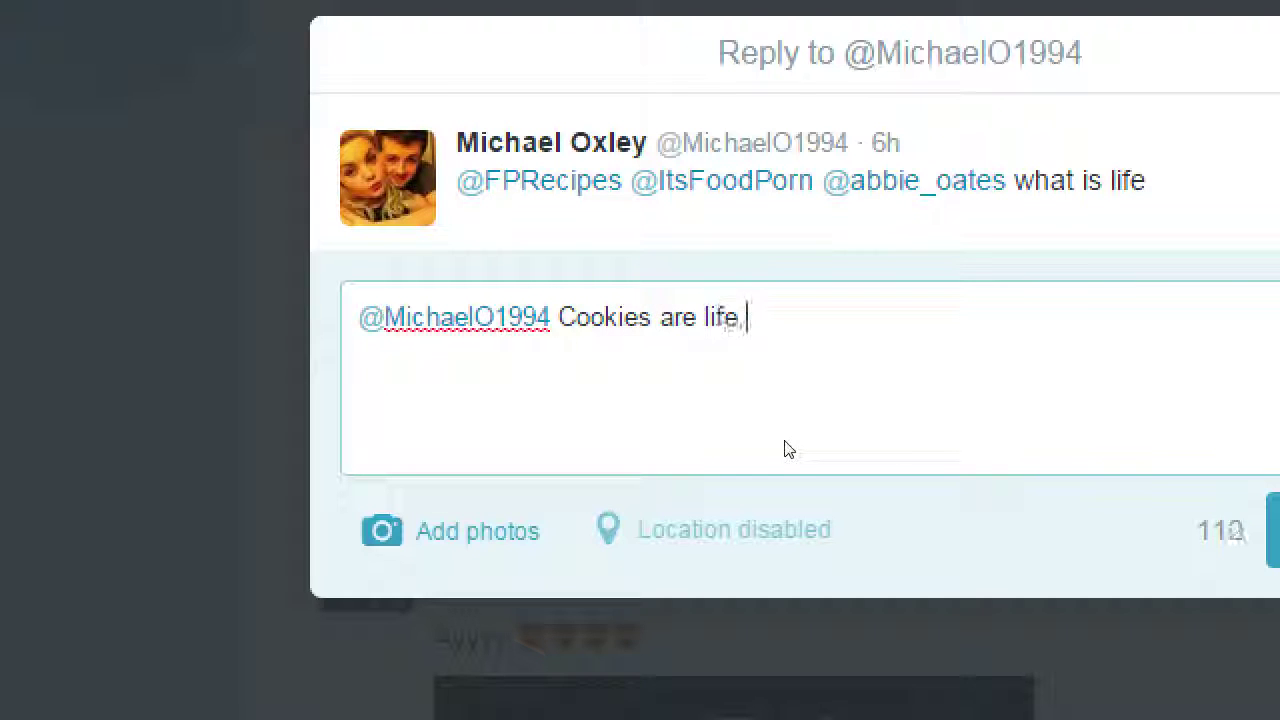
pyautogui.press('Return')
pyautogui.write('Always.')
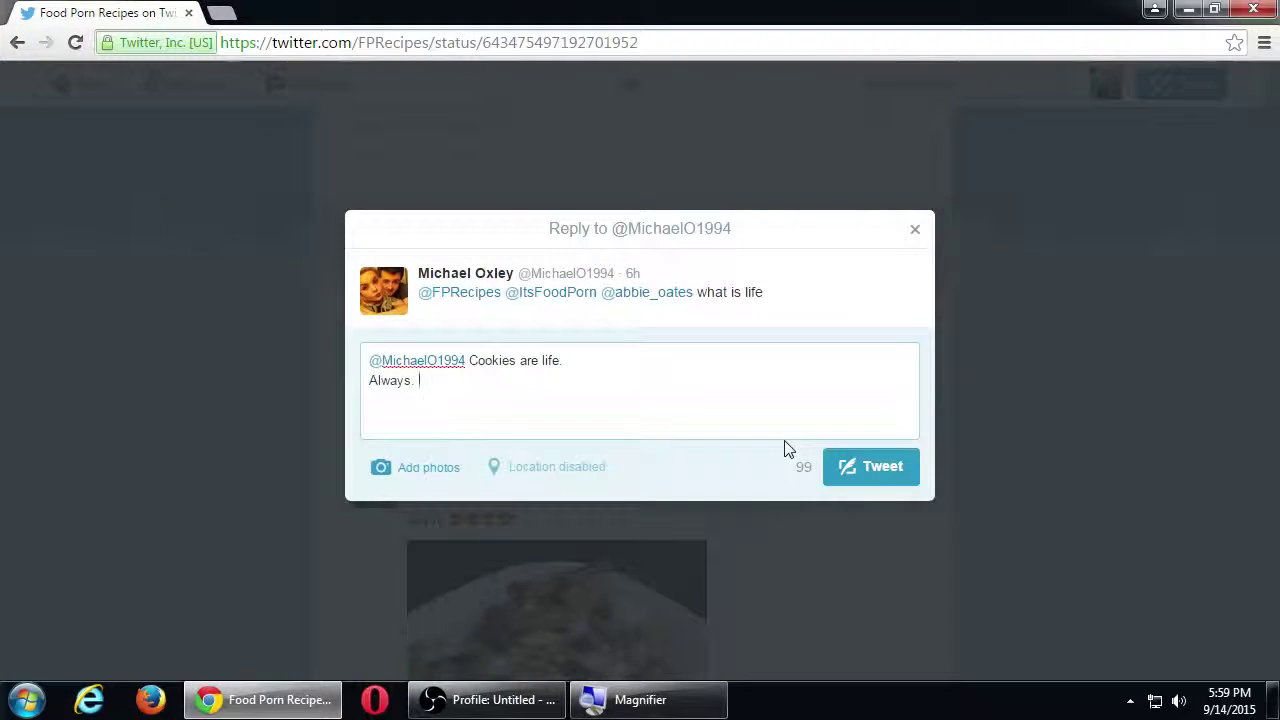
# Step: Post the 'Cookies are life' reply and start replying to the 'IM DEAD GONE IN HEAVEN' comment
pyautogui.click(875, 459)
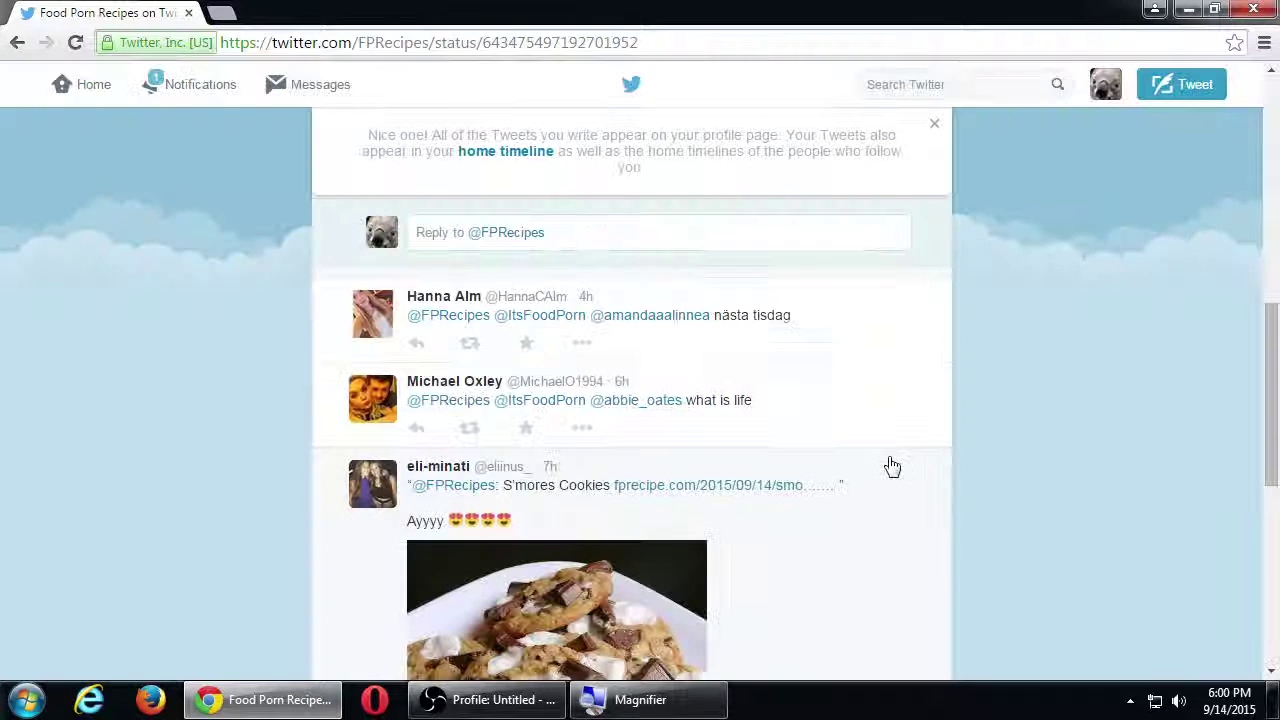
pyautogui.scroll(-5, 1015, 485)
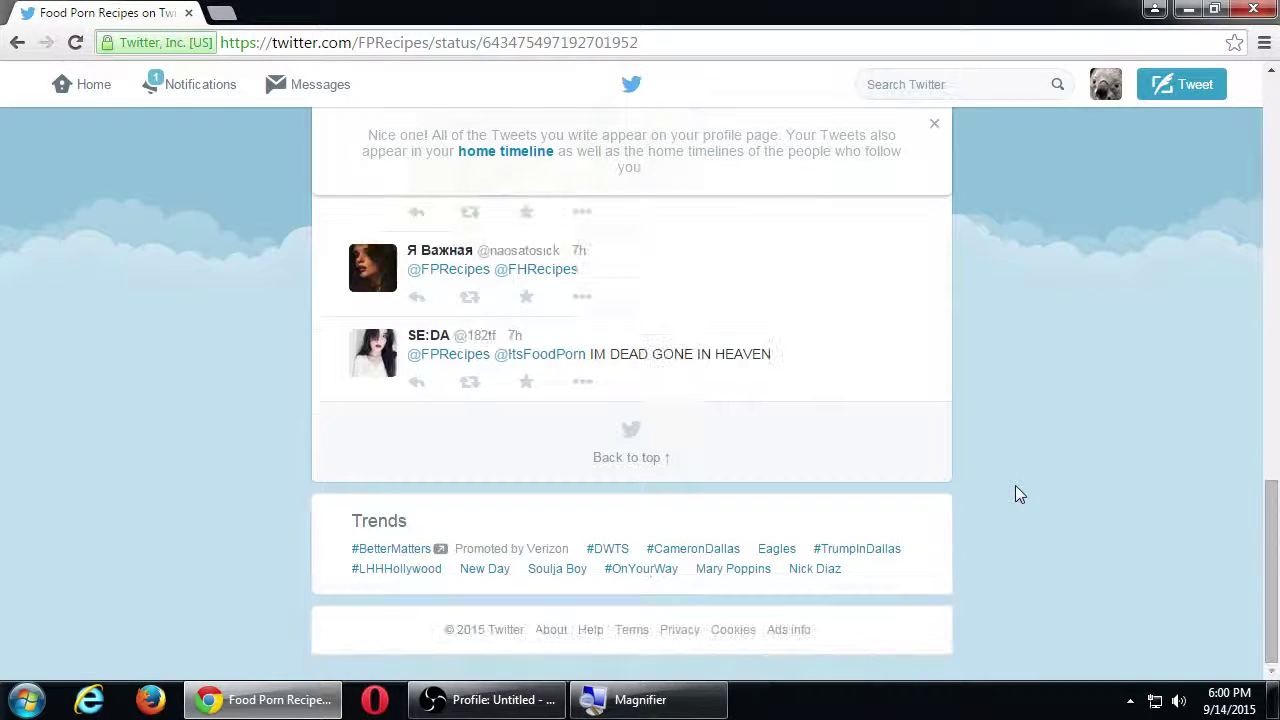
pyautogui.click(416, 381)
# Step: Replace the extra mentions in the new reply with 'good thing the milk is free in heaven!'
pyautogui.press('super+plus')
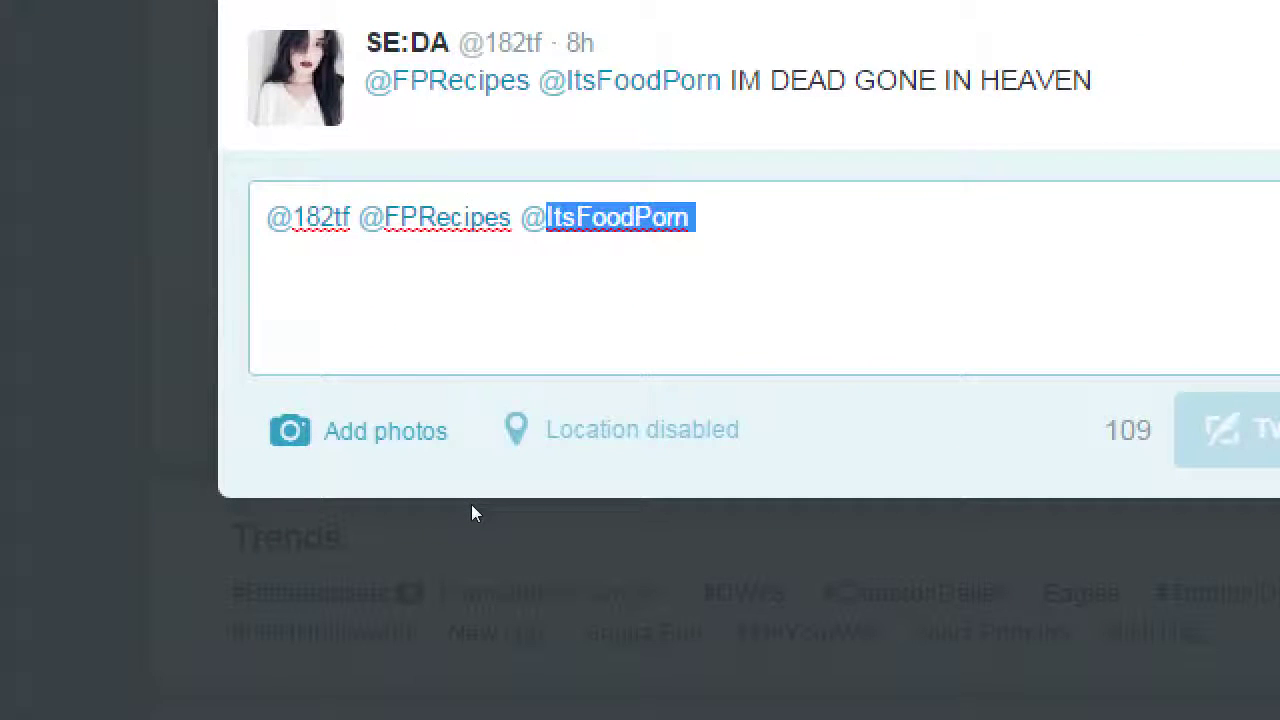
pyautogui.hotkey('shift', 'Left')
pyautogui.hotkey('shift', 'Left')
pyautogui.hotkey('shift', 'Left')
pyautogui.hotkey('shift', 'Left')
pyautogui.hotkey('shift', 'Left')
pyautogui.hotkey('shift', 'Left')
pyautogui.hotkey('shift', 'Left')
pyautogui.hotkey('shift', 'Right')
pyautogui.hotkey('shift', 'Right')
pyautogui.hotkey('shift', 'Right')
pyautogui.hotkey('shift', 'Right')
pyautogui.hotkey('shift', 'Right')
pyautogui.hotkey('shift', 'Right')
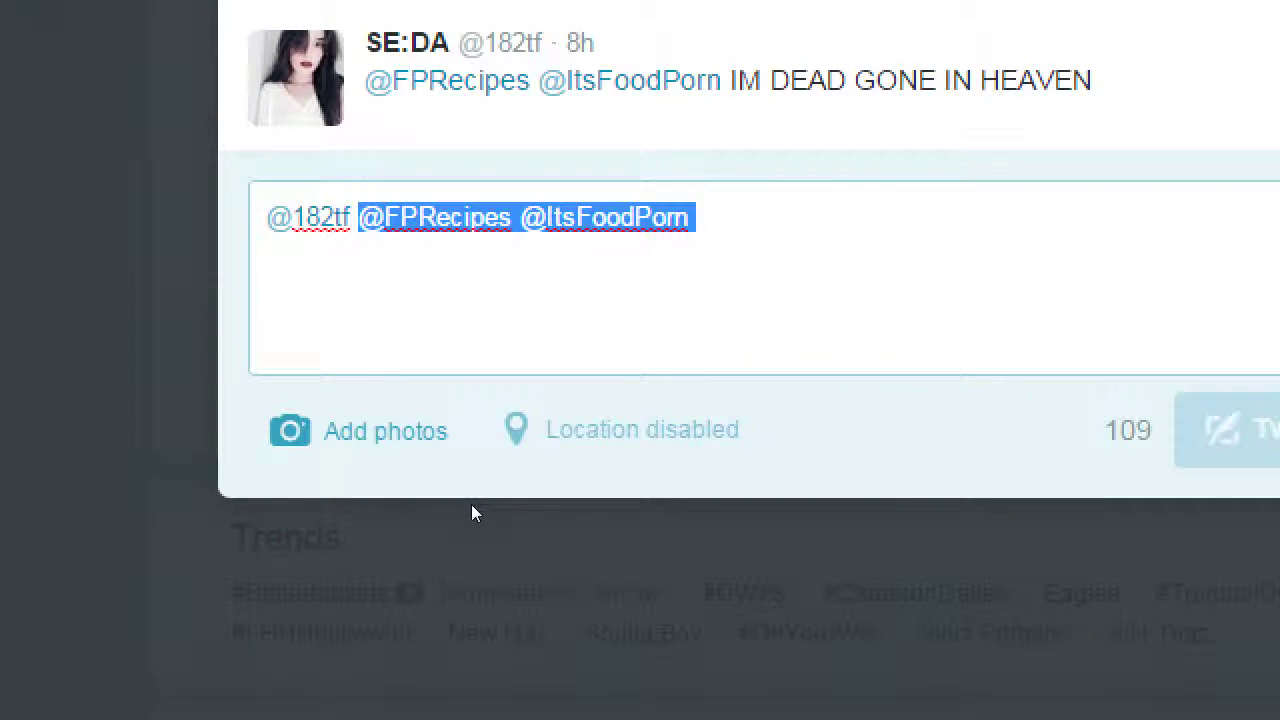
pyautogui.write('good thi')
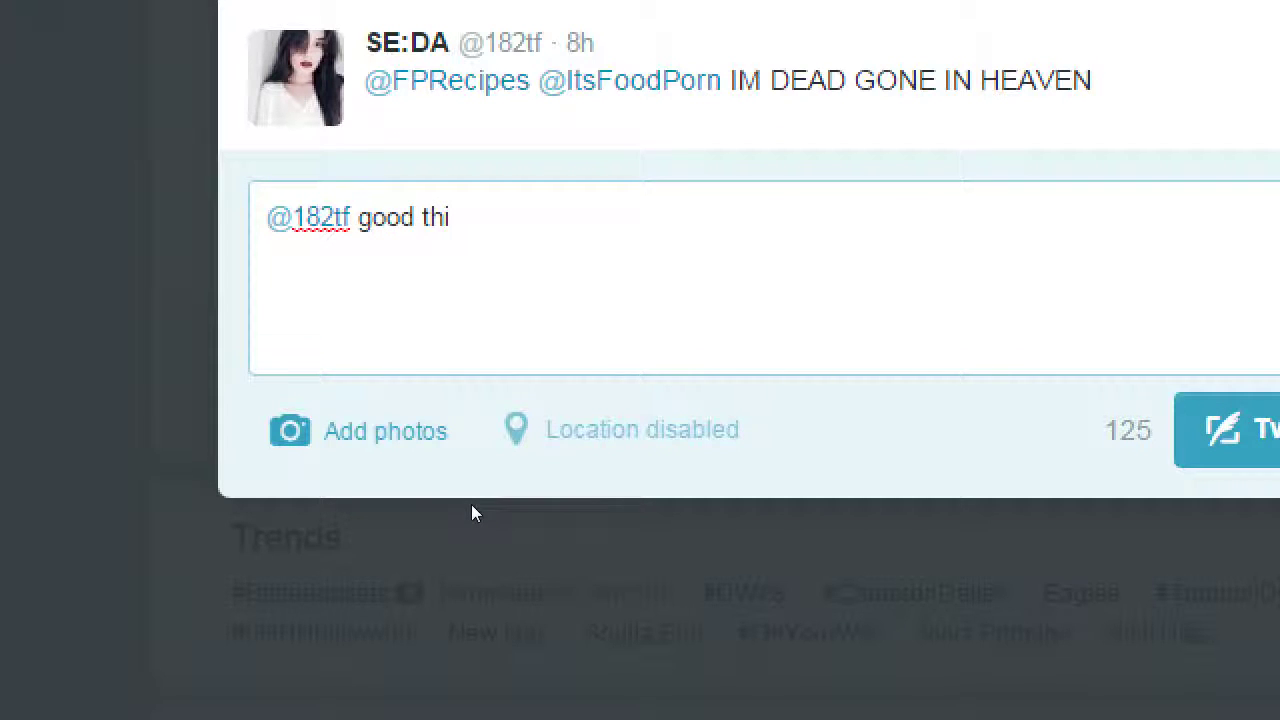
pyautogui.write('ng the milk is f')
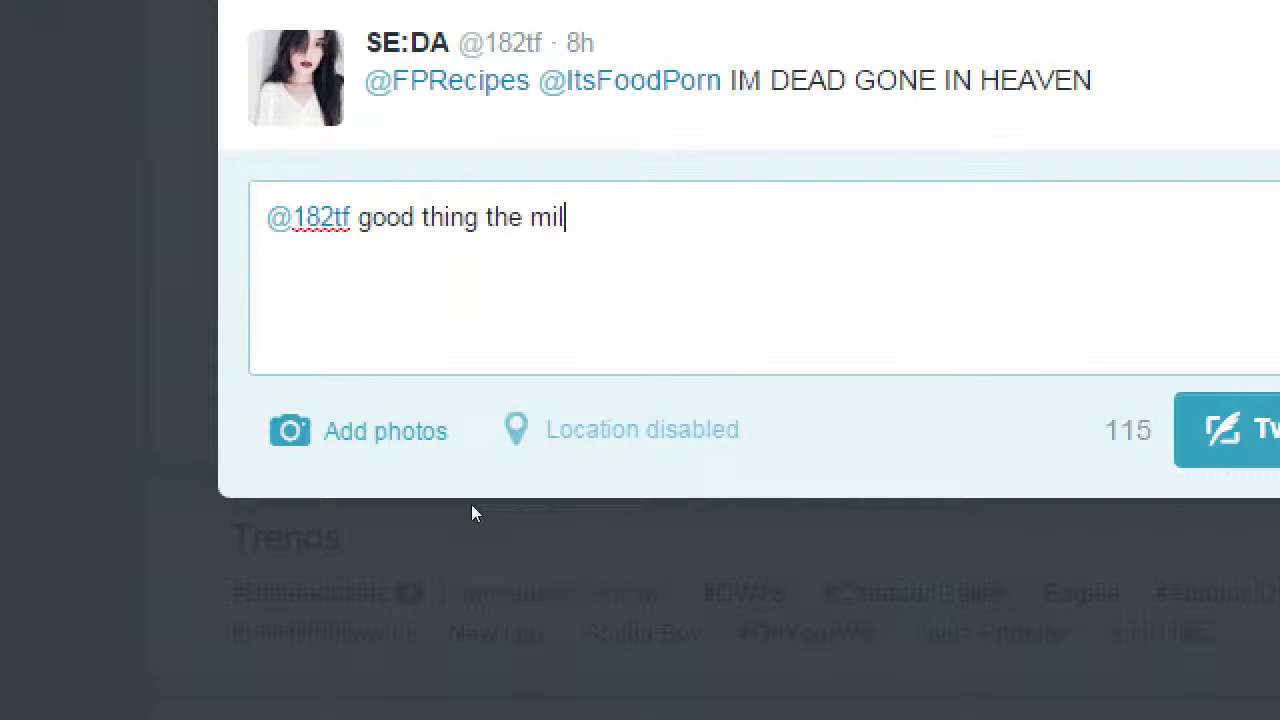
pyautogui.write('ree in heaven!')
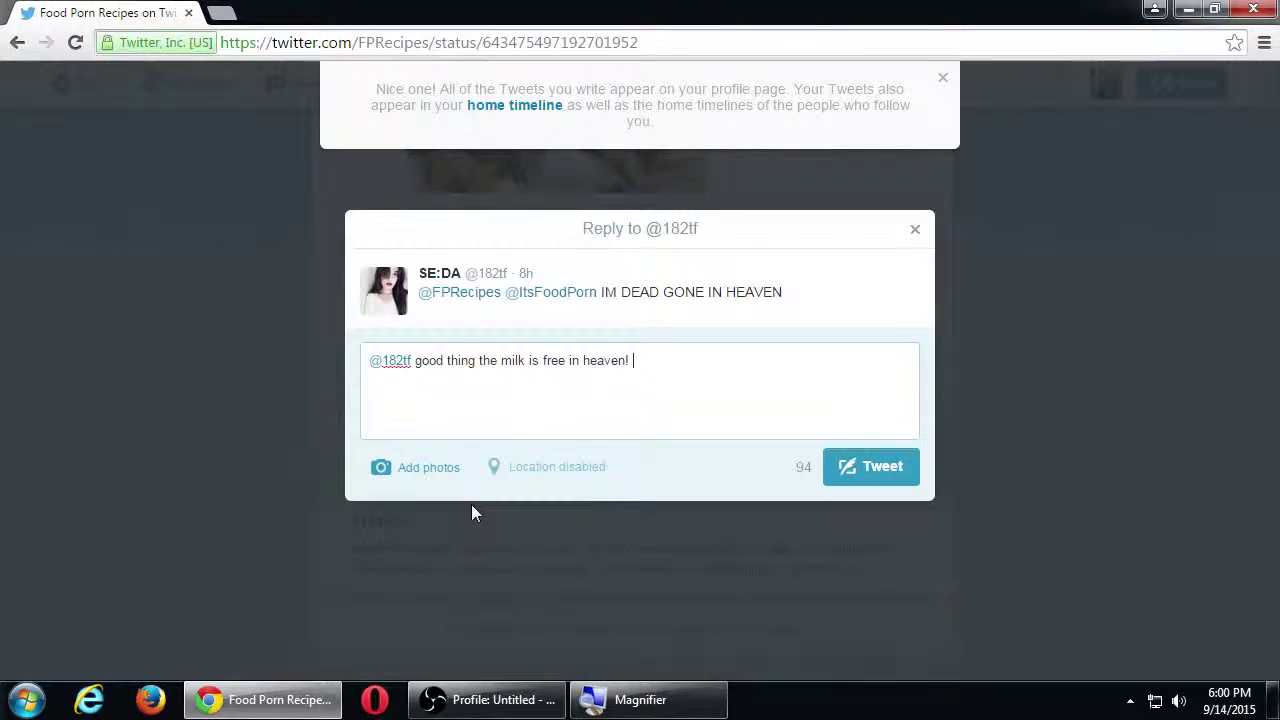
# Step: Search Google for 'copy and paste emoji' in a new tab
pyautogui.hotkey('ctrl', 't')
pyautogui.write('copy and paste')
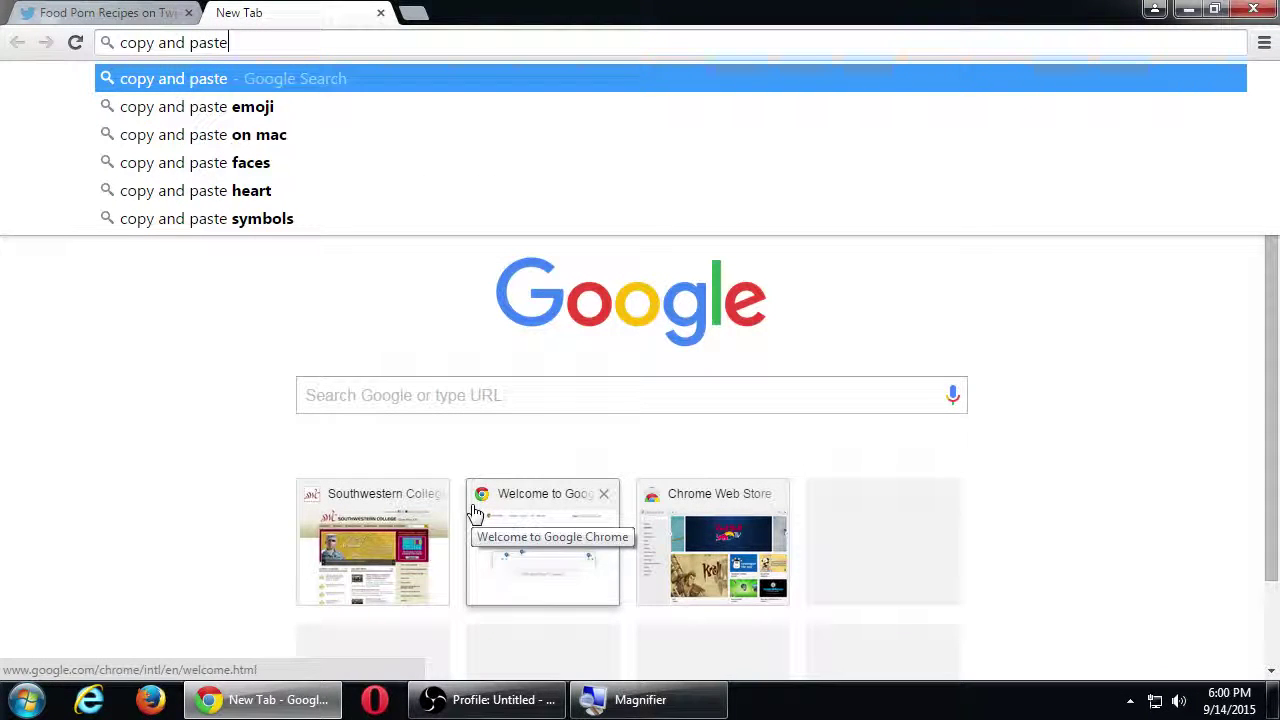
pyautogui.press('Down')
pyautogui.press('Return')
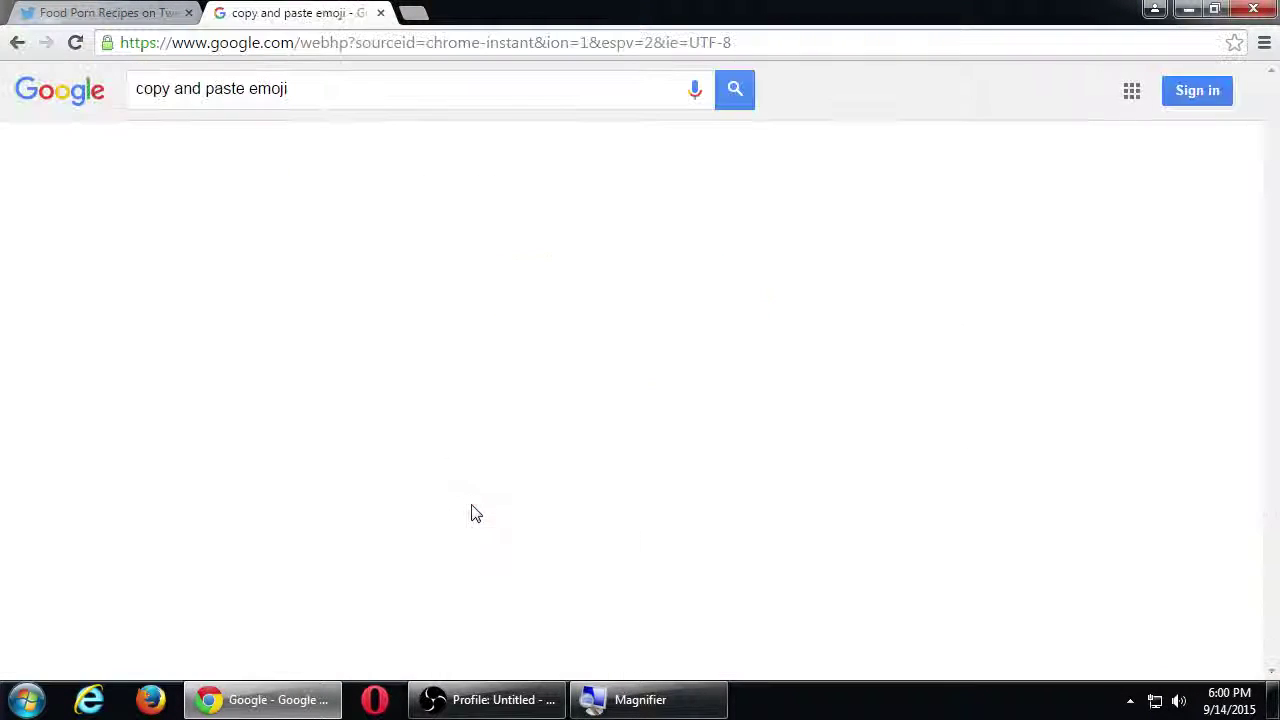
# Step: Check the unfinished Twitter reply, then open the Get Emoji list of emojis result
pyautogui.hotkey('ctrl', '1')
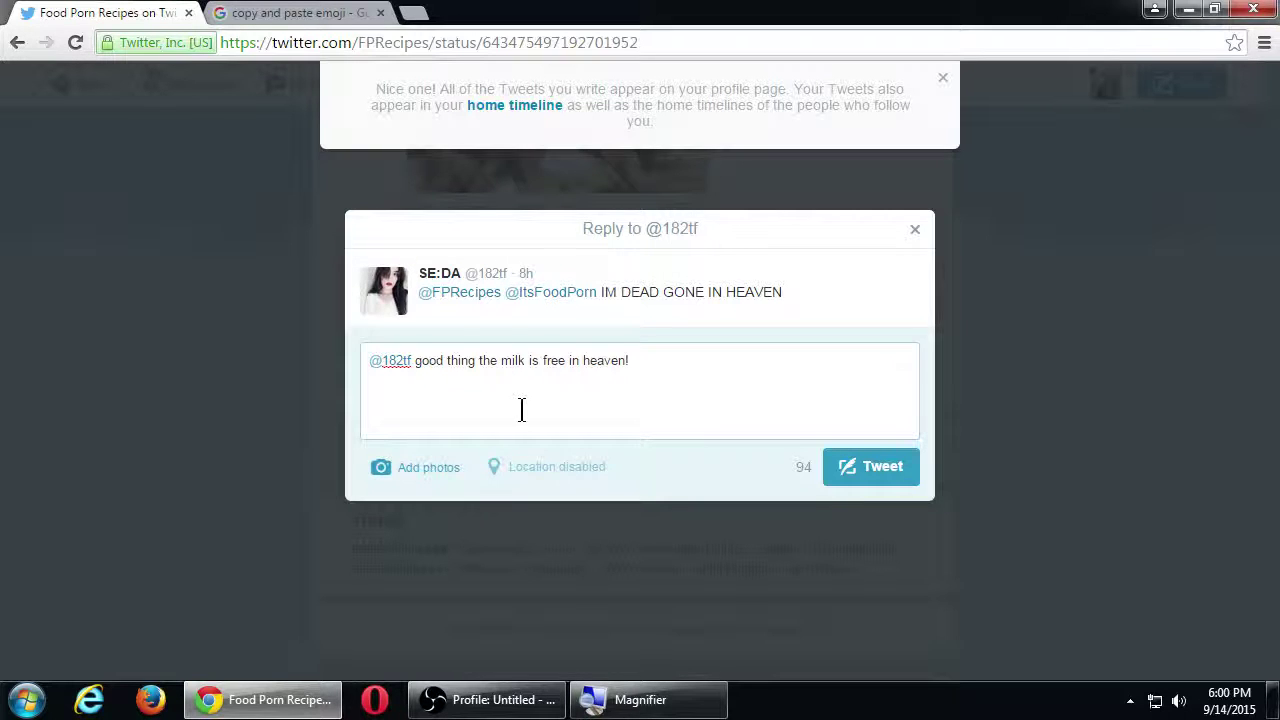
pyautogui.hotkey('ctrl', 'Tab')
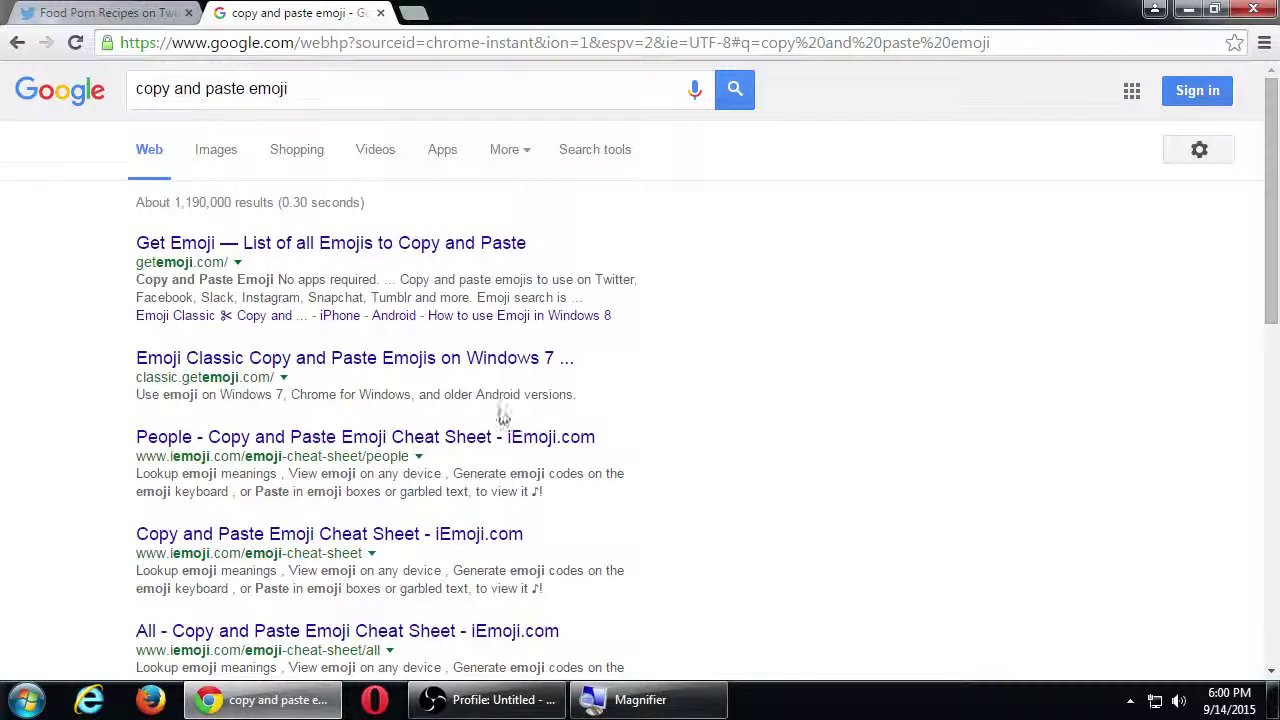
pyautogui.click(263, 244)
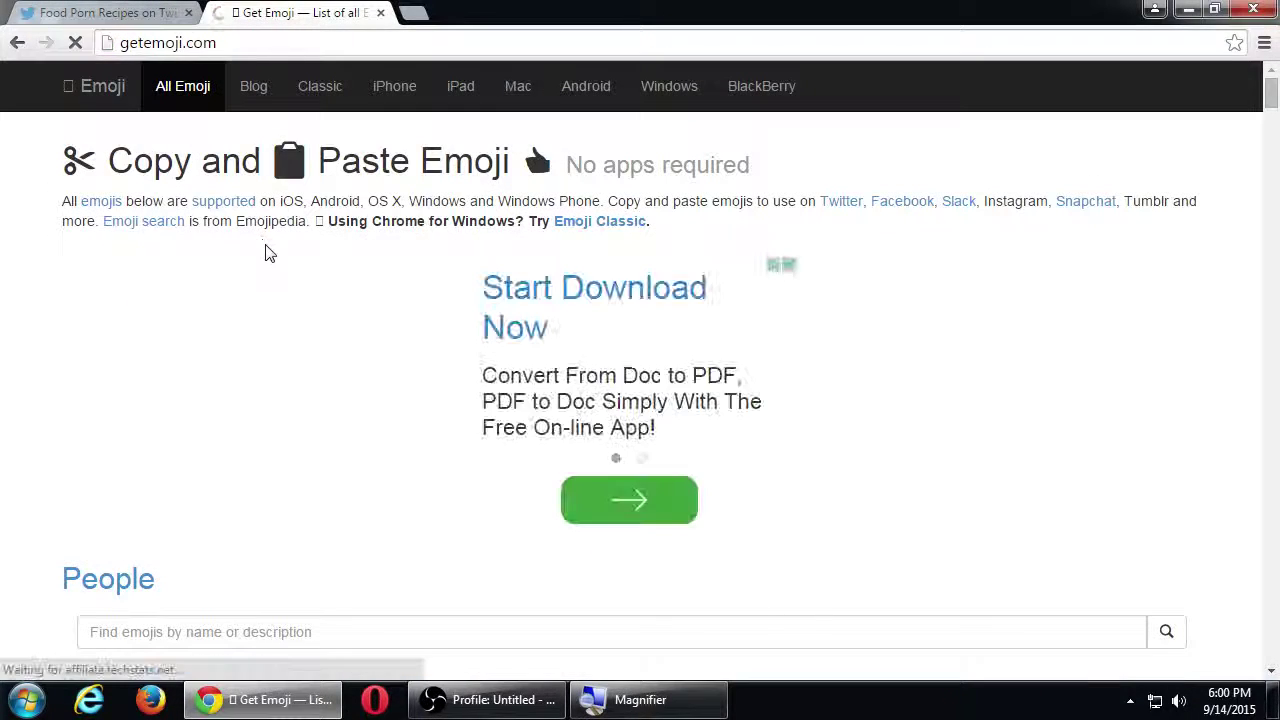
pyautogui.scroll(-4, 268, 253)
pyautogui.scroll(-3, 266, 251)
pyautogui.scroll(7, 266, 251)
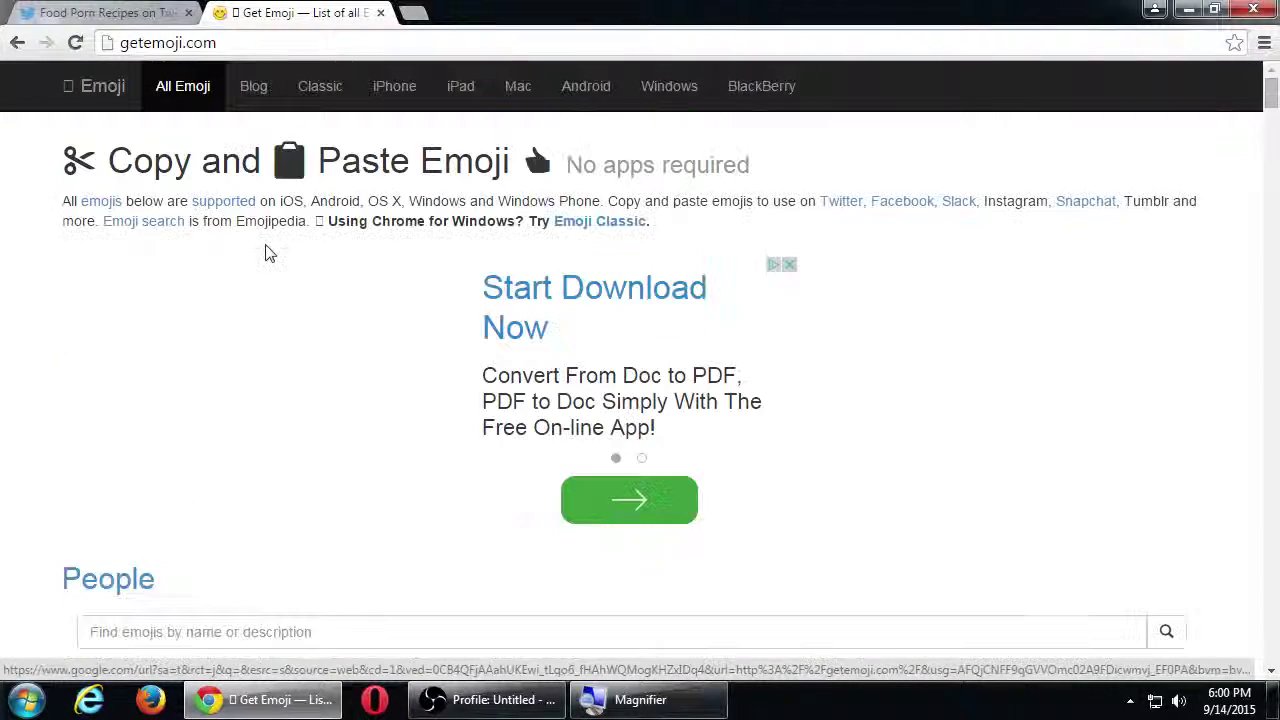
# Step: Scroll to the Pale Emojis section on getemoji.com and copy the thumbs-up emoji
pyautogui.press('super+plus')
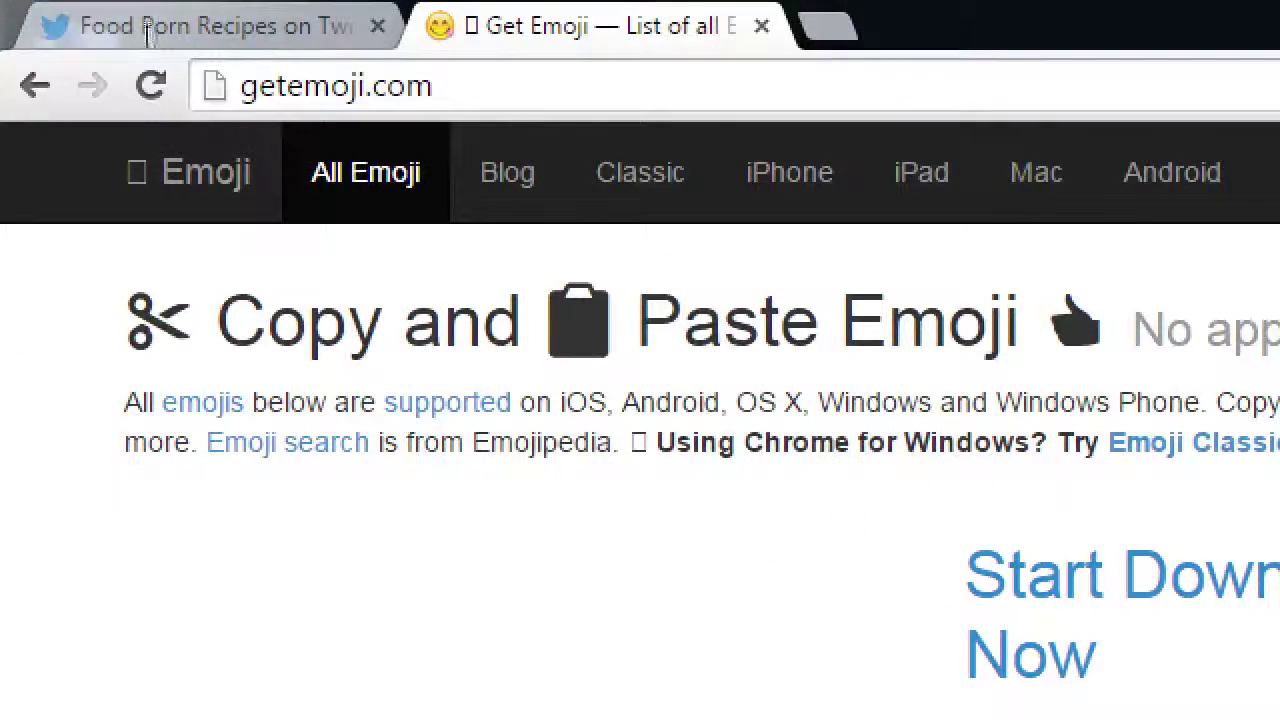
pyautogui.hotkey('ctrl', 'a')
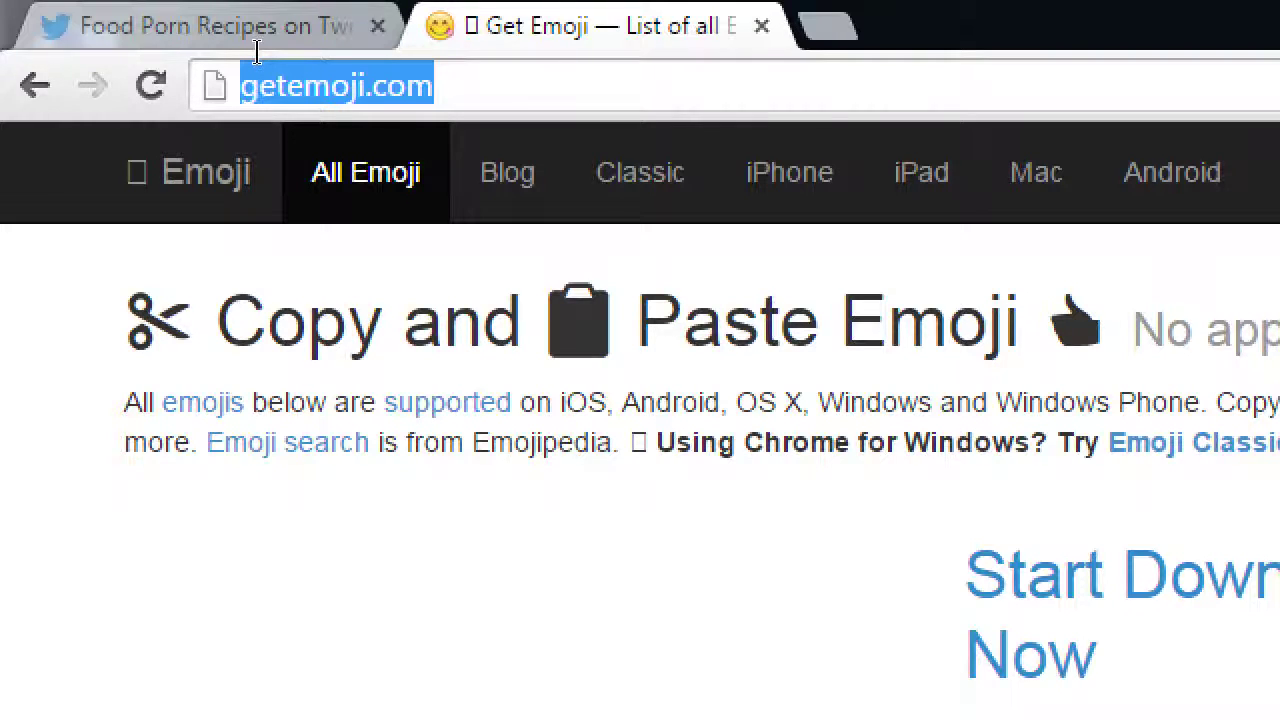
pyautogui.scroll(-5, 390, 470)
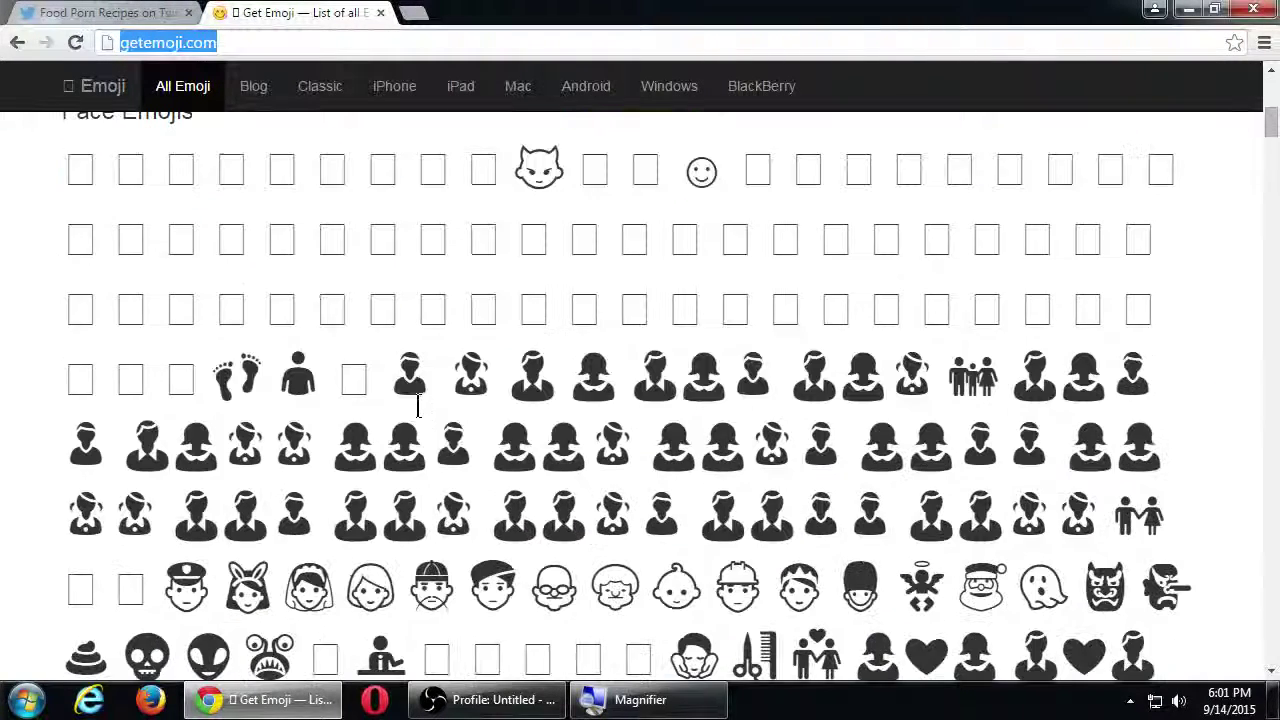
pyautogui.scroll(-2, 440, 392)
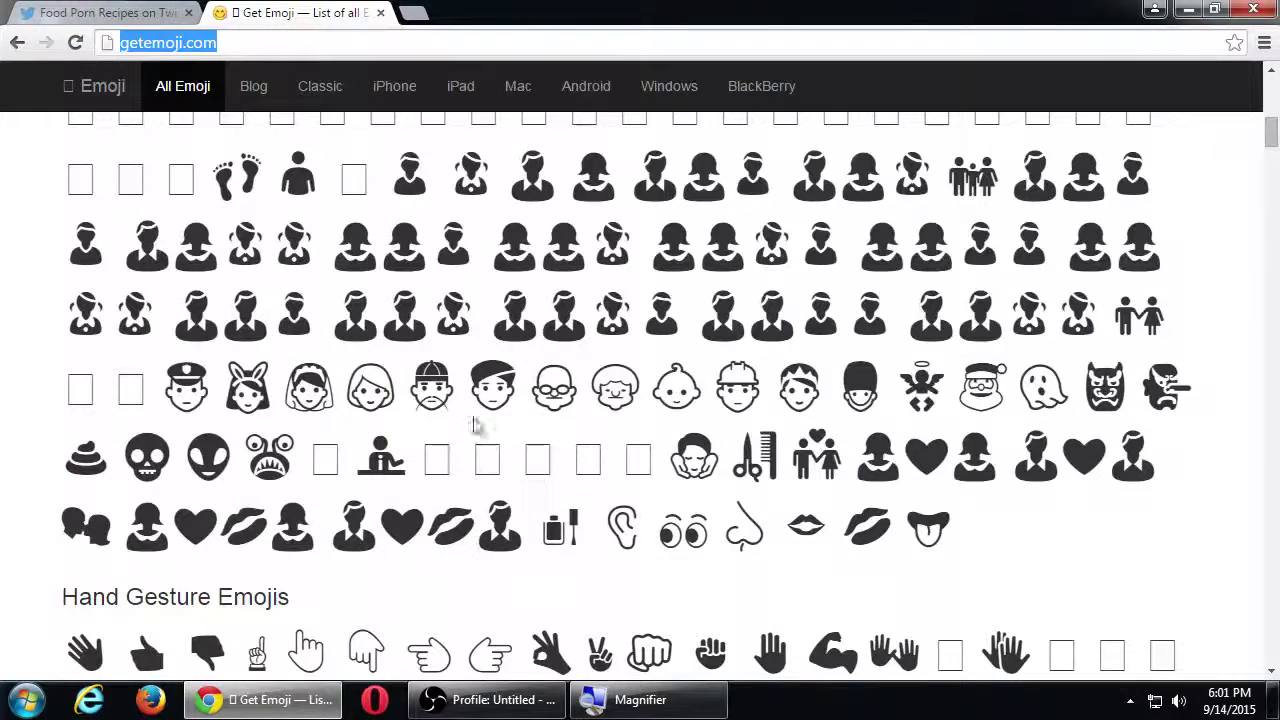
pyautogui.scroll(-2, 882, 538)
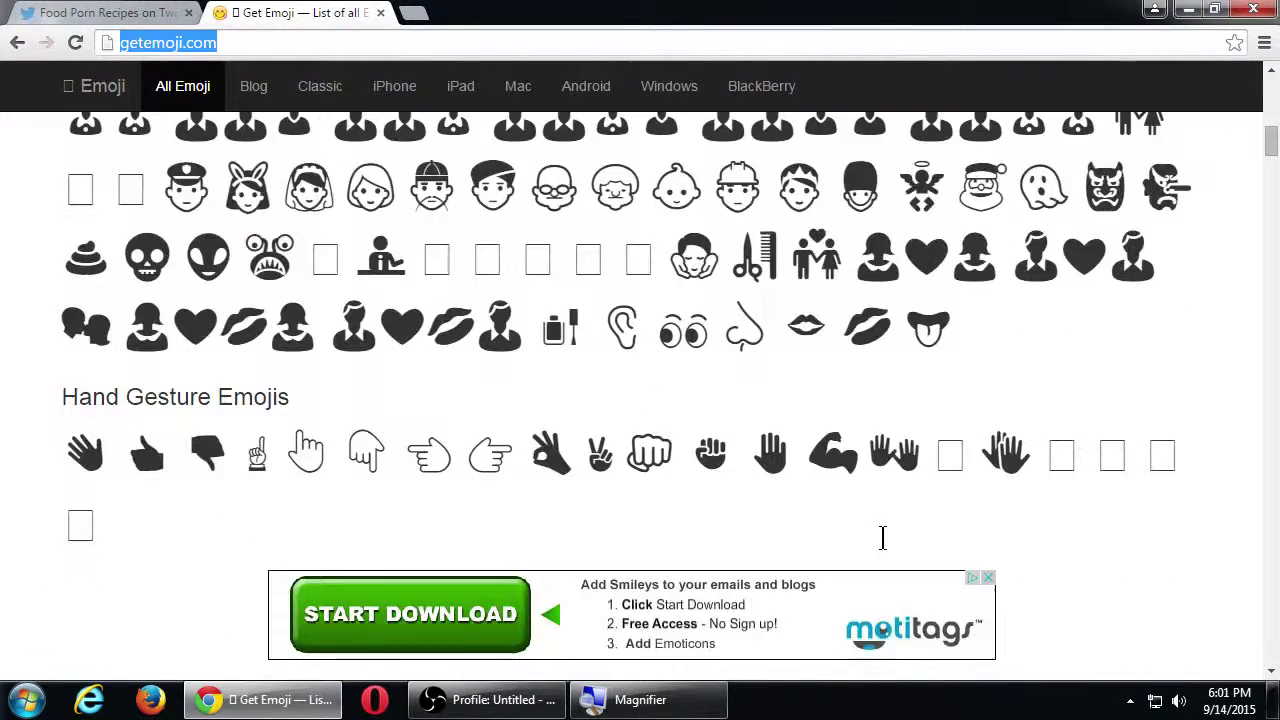
pyautogui.scroll(-4, 882, 538)
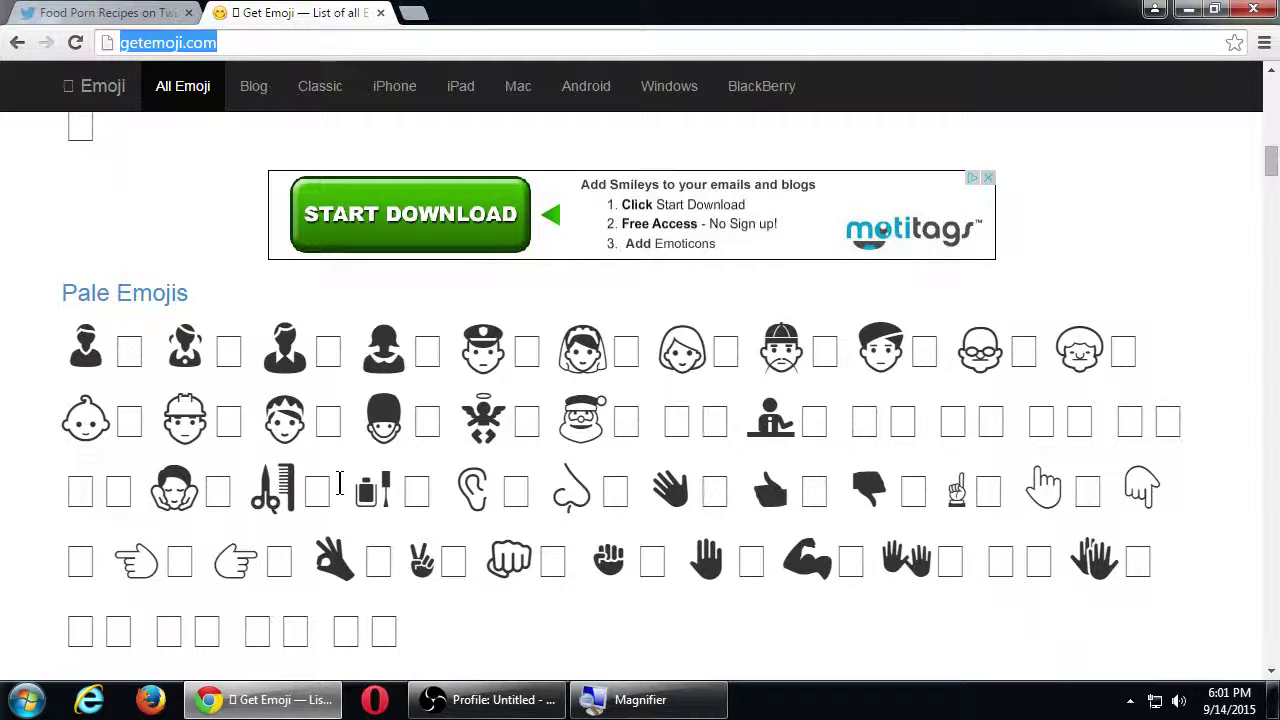
pyautogui.scroll(-2, 572, 560)
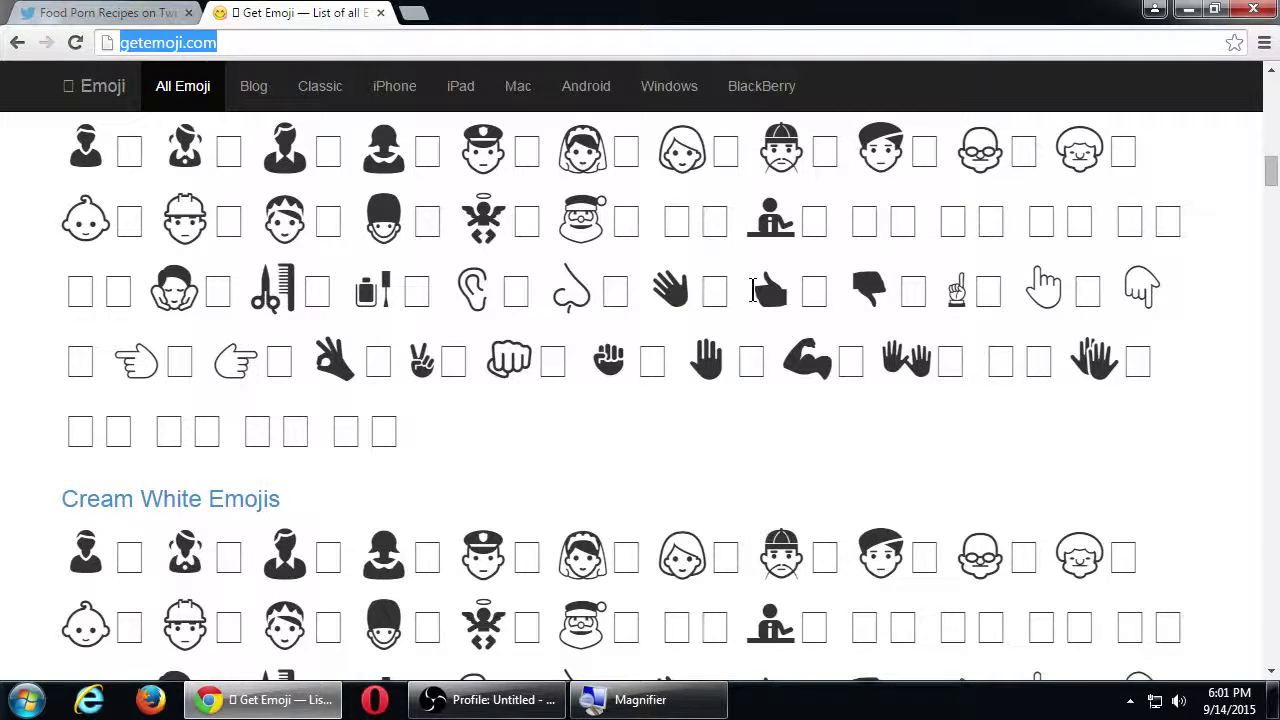
pyautogui.doubleClick(770, 285)
pyautogui.rightClick(790, 302)
pyautogui.click(792, 306)
# Step: Paste the thumbs-up emoji after 'heaven!' and send the 'milk is free in heaven' reply
pyautogui.click(112, 13)
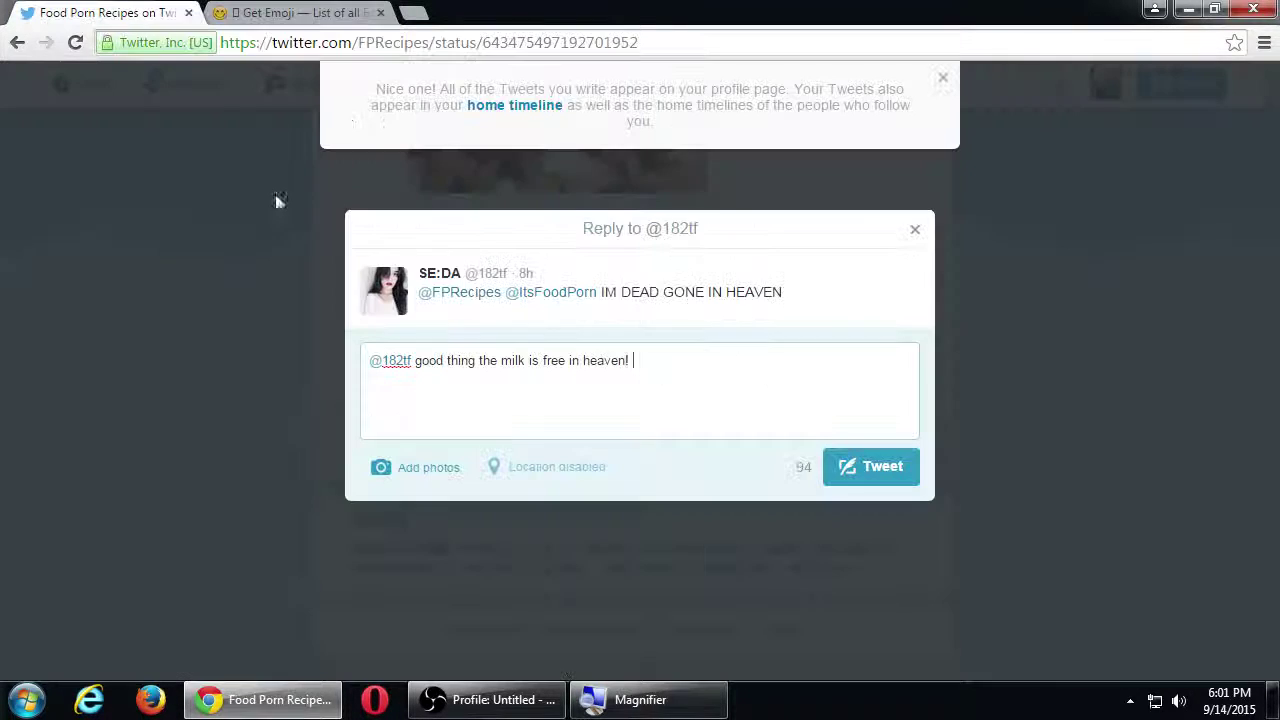
pyautogui.rightClick(714, 400)
pyautogui.click(755, 212)
pyautogui.click(838, 458)
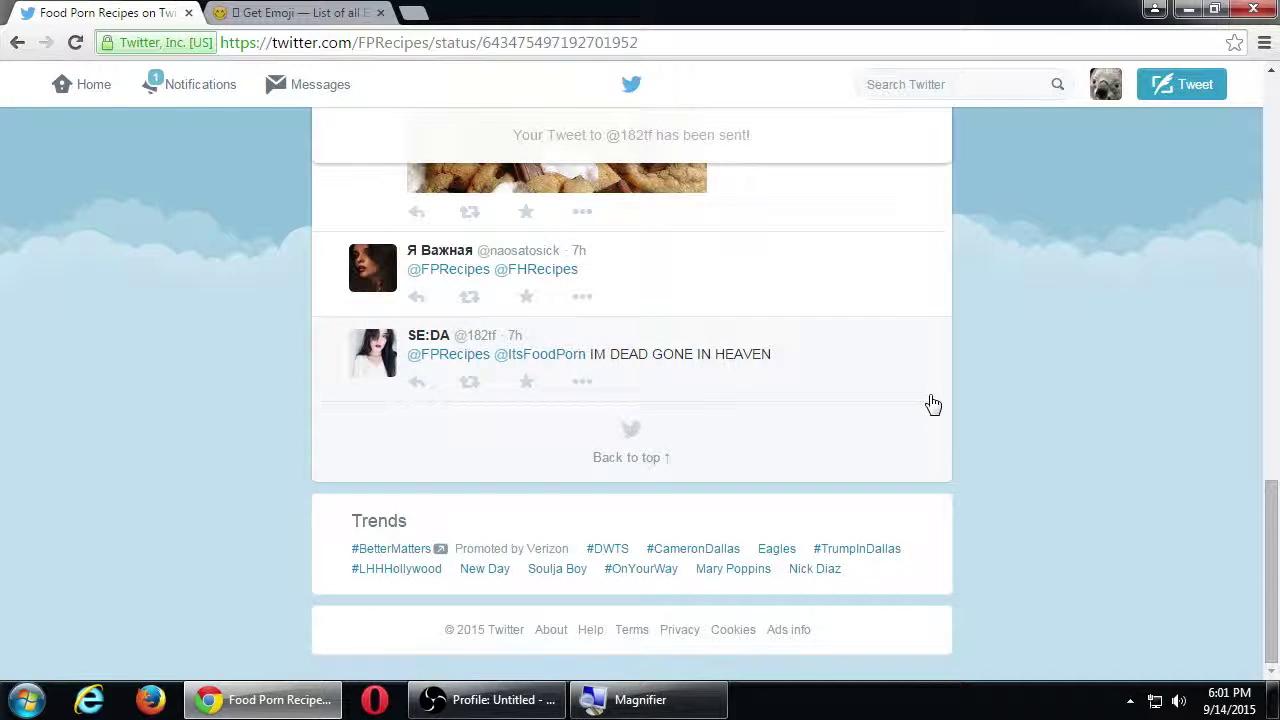
# Step: Find the posted reply with its two thumbs-up emoji and magnify the view
pyautogui.click(932, 403)
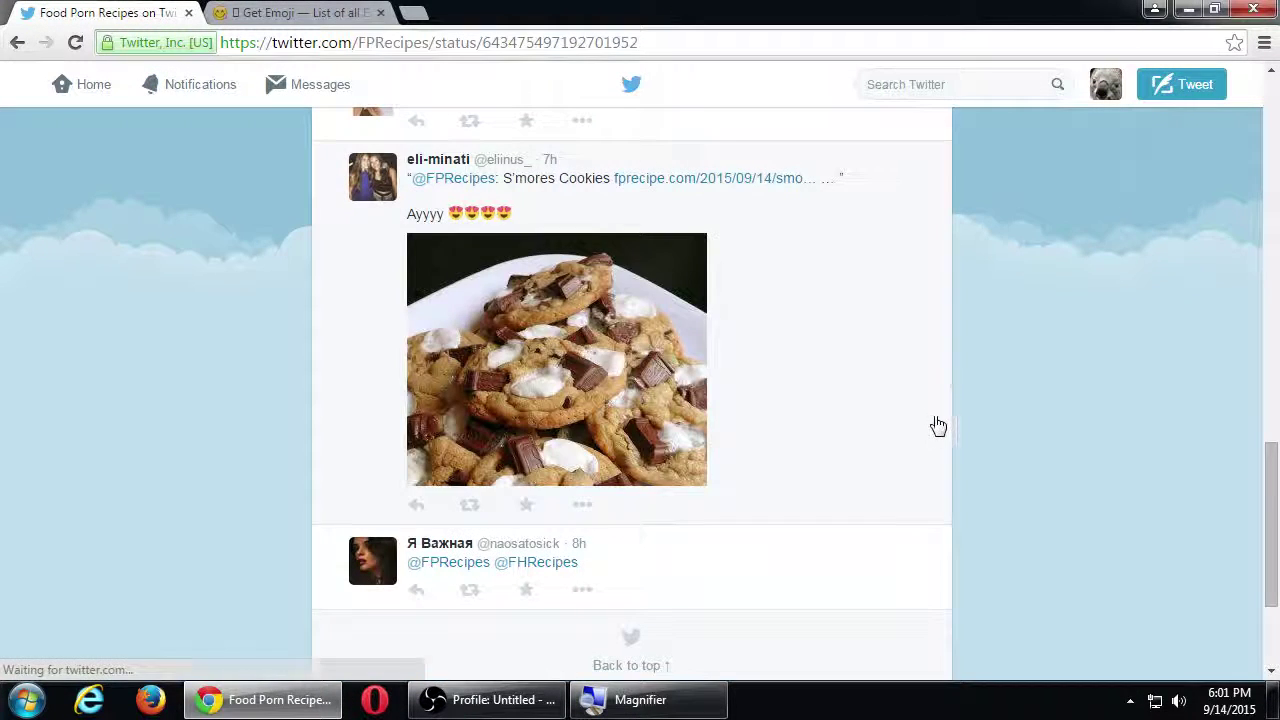
pyautogui.scroll(10, 940, 422)
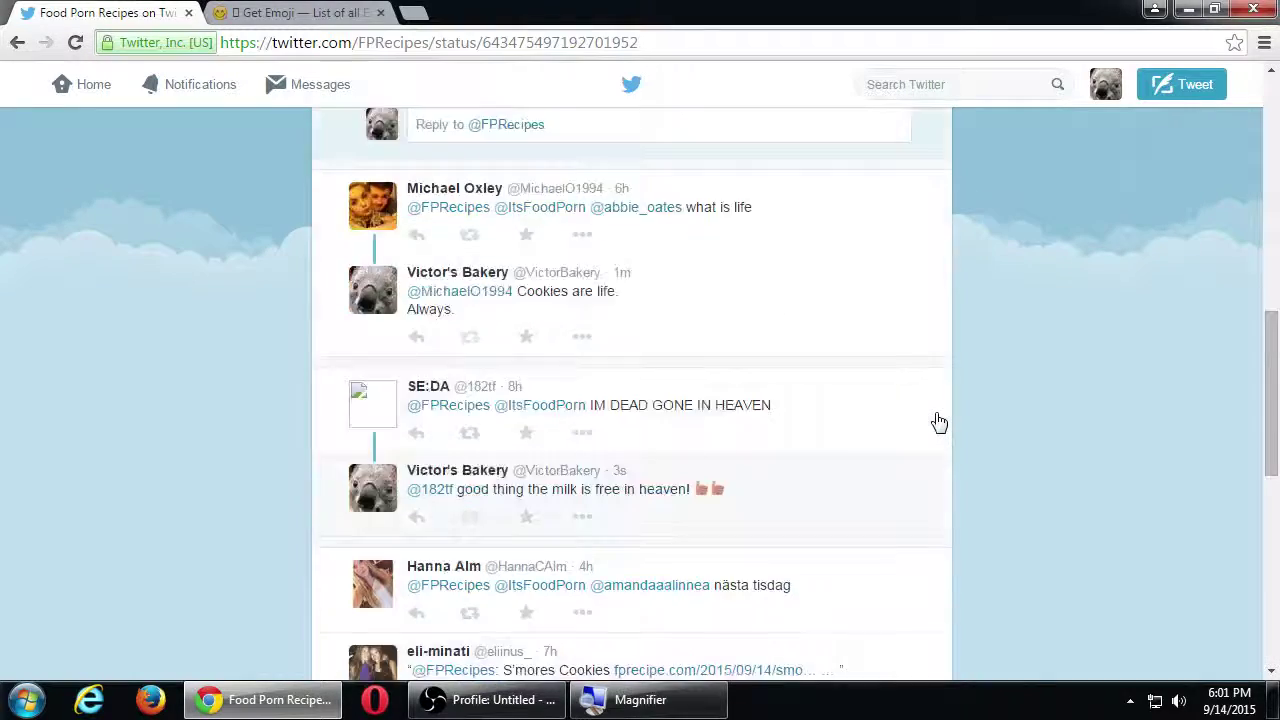
pyautogui.scroll(-2, 940, 422)
pyautogui.scroll(-1, 940, 422)
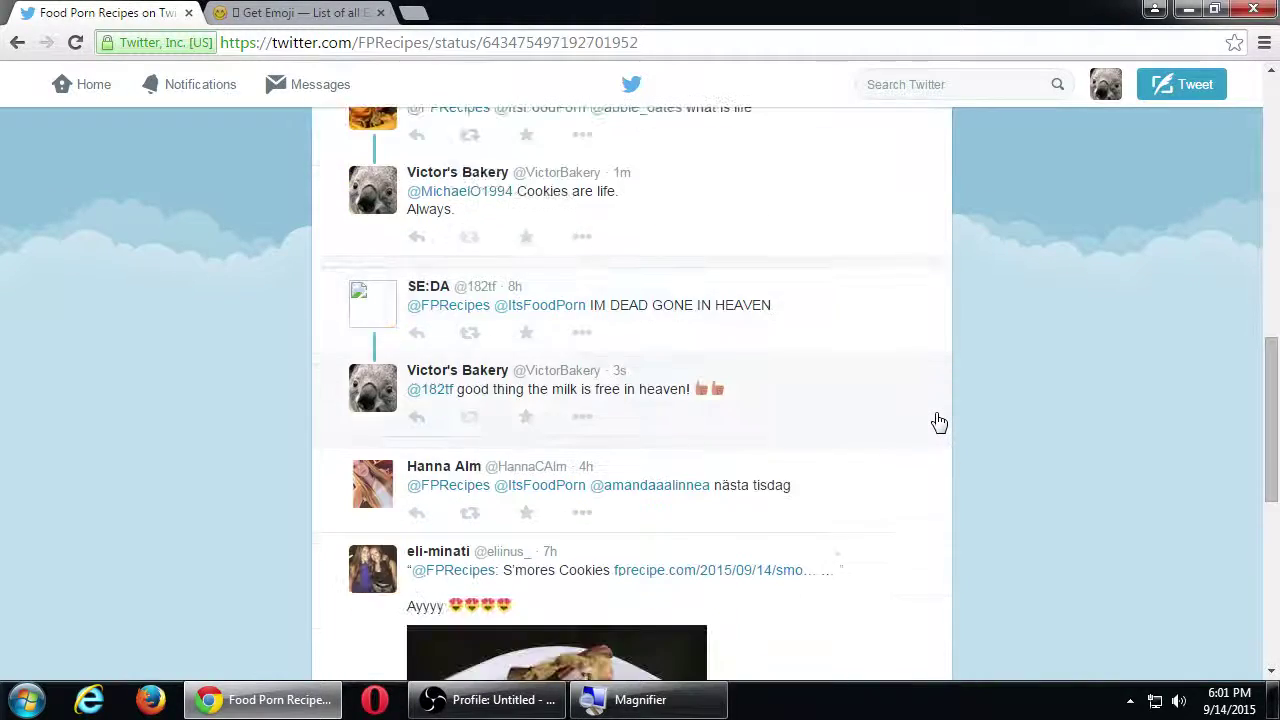
pyautogui.press('super+plus')
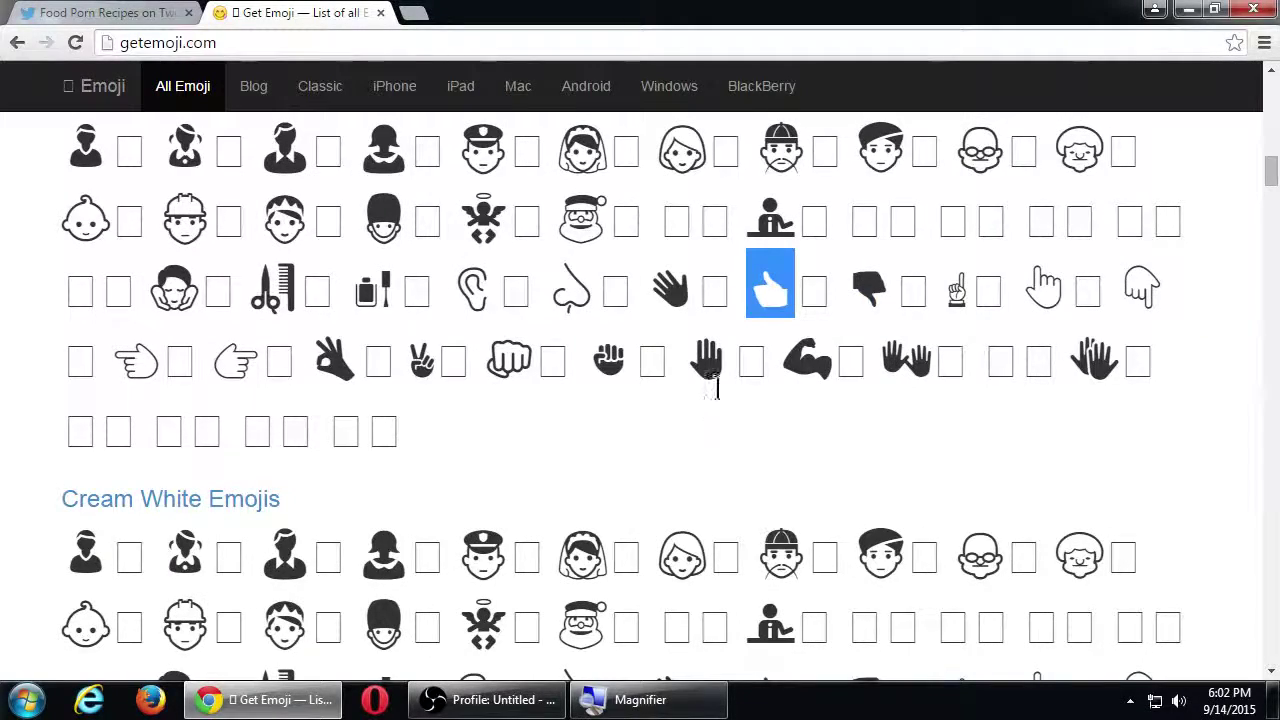
# Step: Browse the Moderate Brown and Dark Brown emoji sections, then return to the S'mores Cookies tweet
pyautogui.scroll(-4, 760, 535)
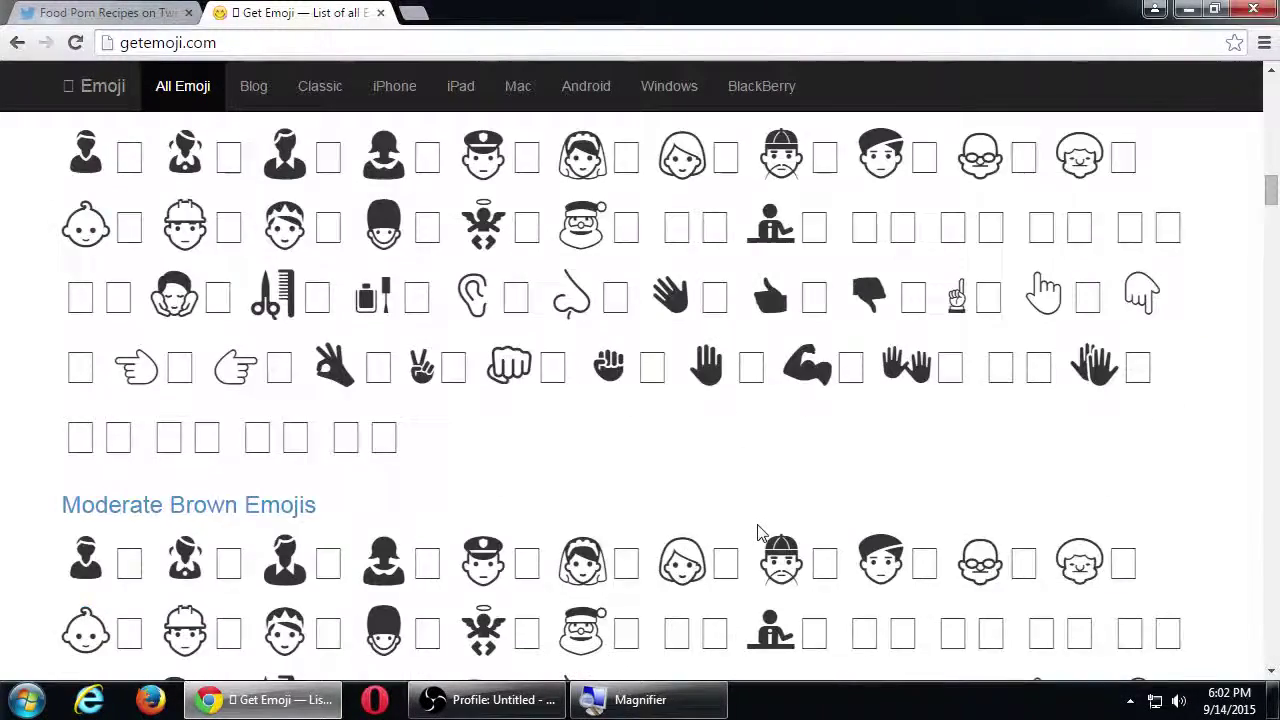
pyautogui.scroll(2, 760, 535)
pyautogui.scroll(-8, 757, 532)
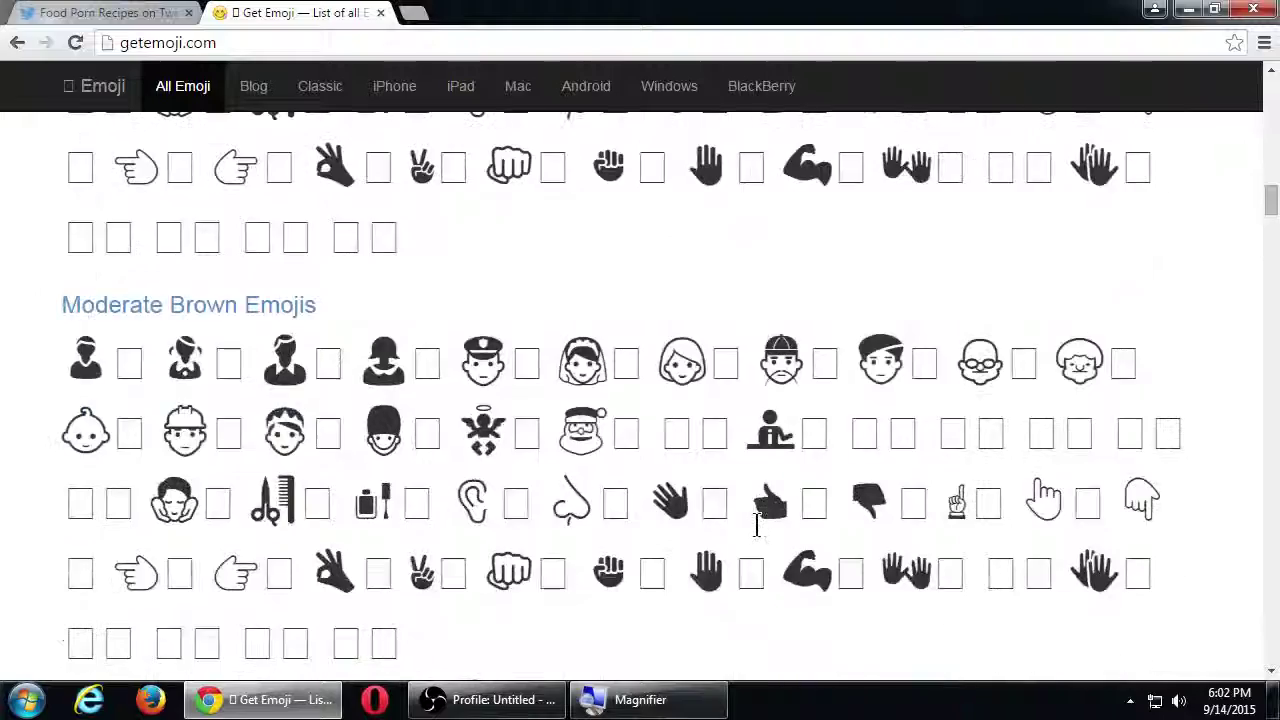
pyautogui.scroll(-1, 757, 528)
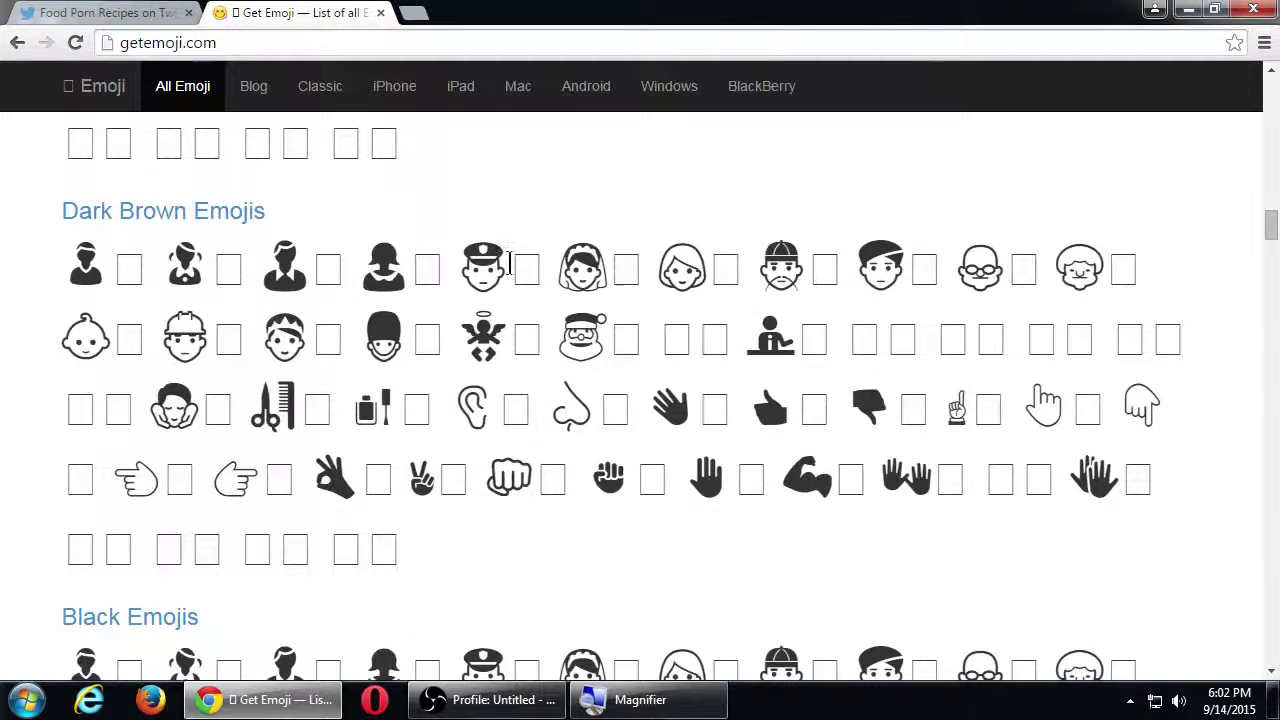
pyautogui.click(122, 14)
pyautogui.scroll(-6, 543, 337)
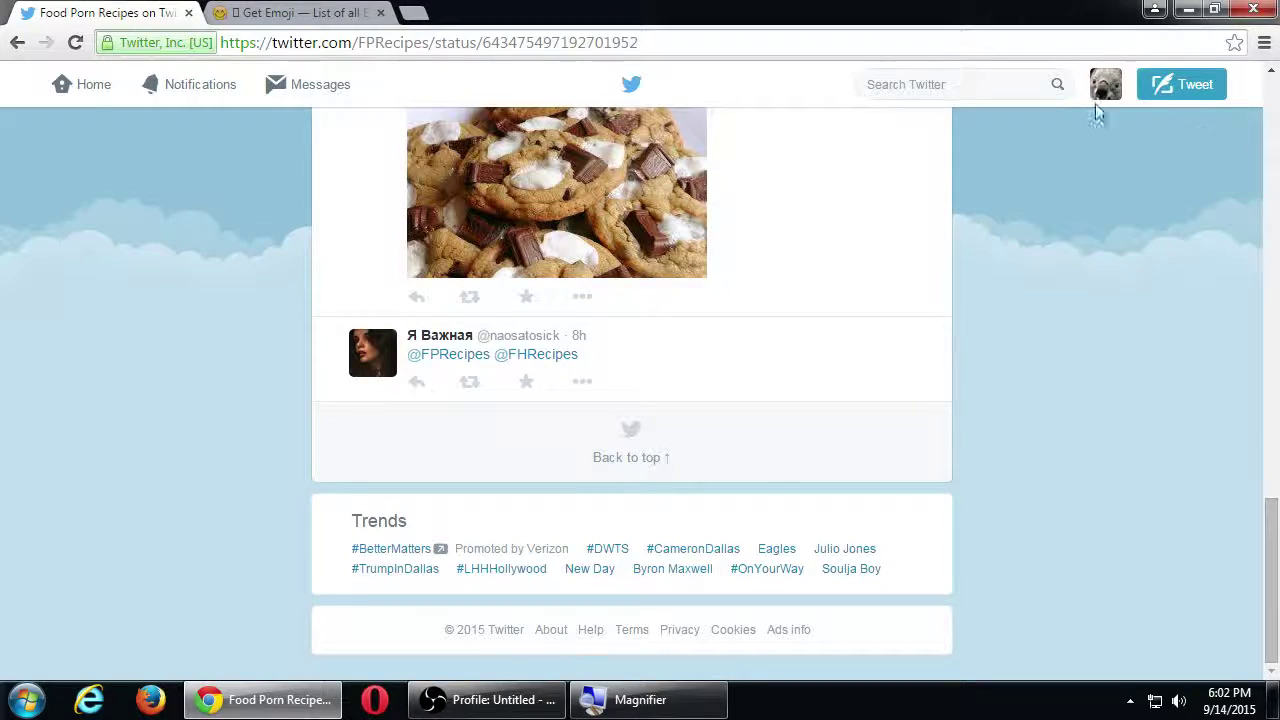
# Step: Return to the cookies search, filter to Photos results, and scroll through the cookie images
pyautogui.click(27, 50)
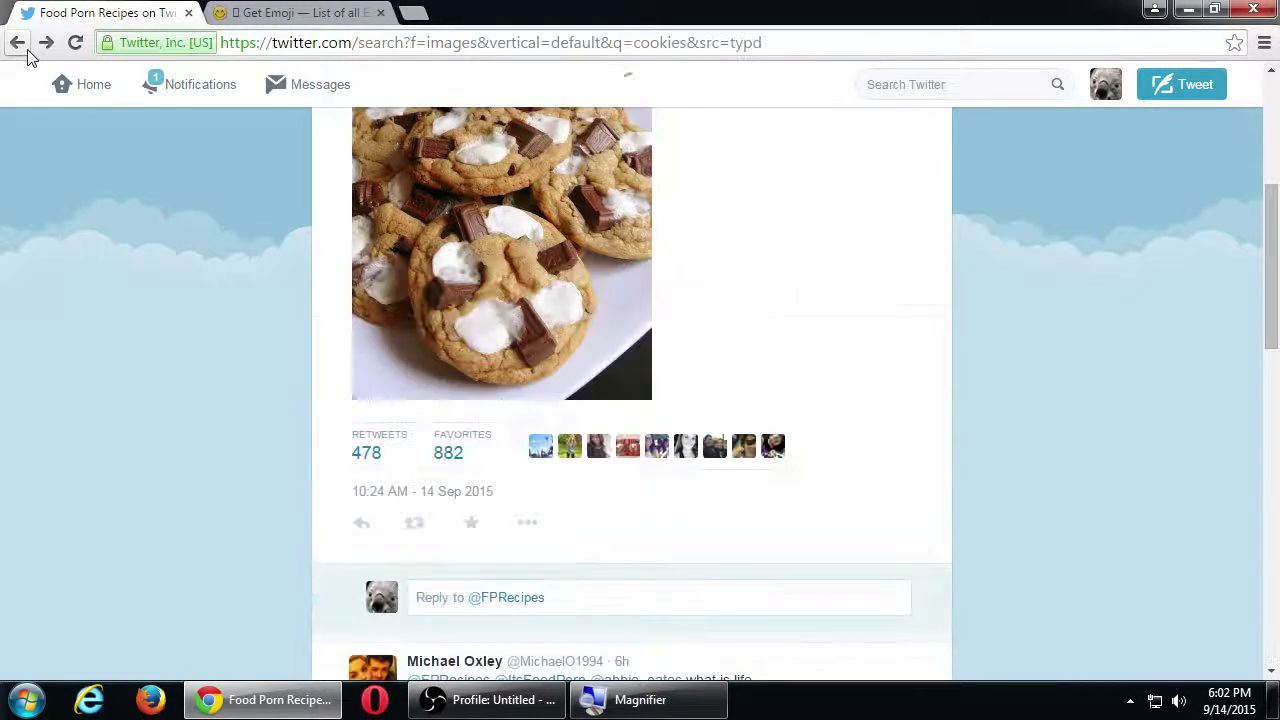
pyautogui.click(27, 50)
pyautogui.click(27, 52)
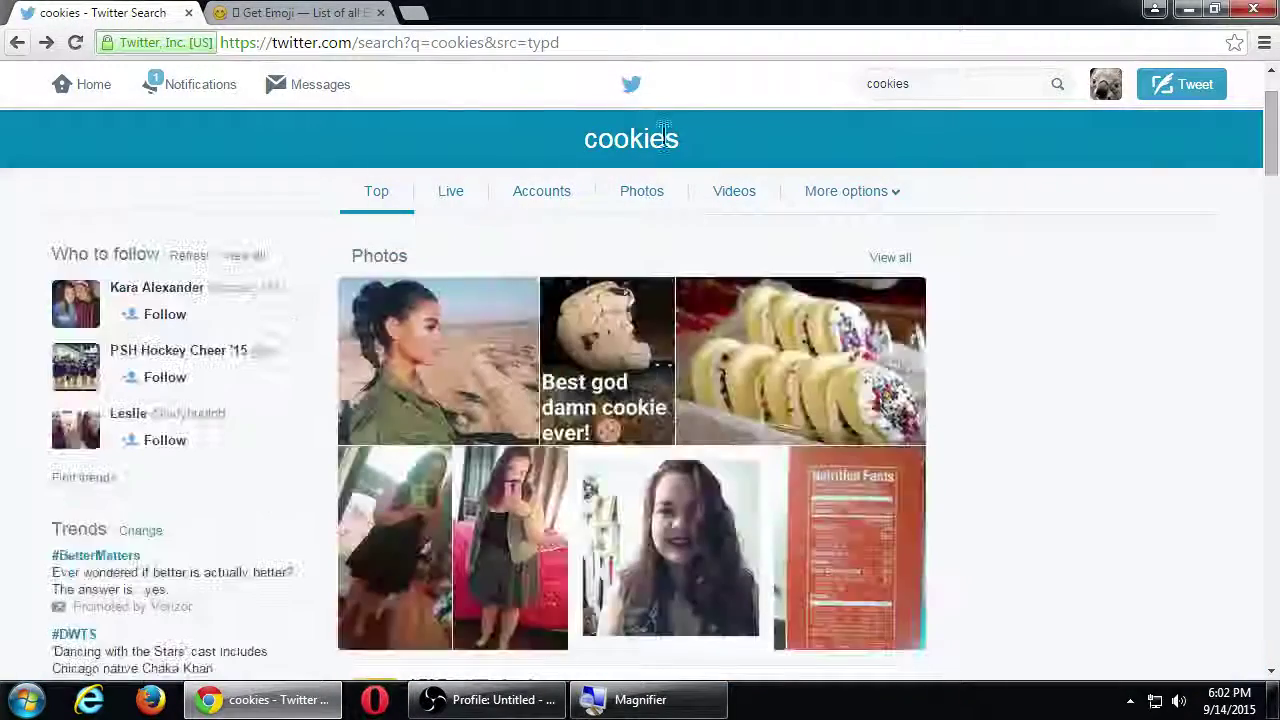
pyautogui.scroll(-3, 990, 349)
pyautogui.scroll(4, 818, 240)
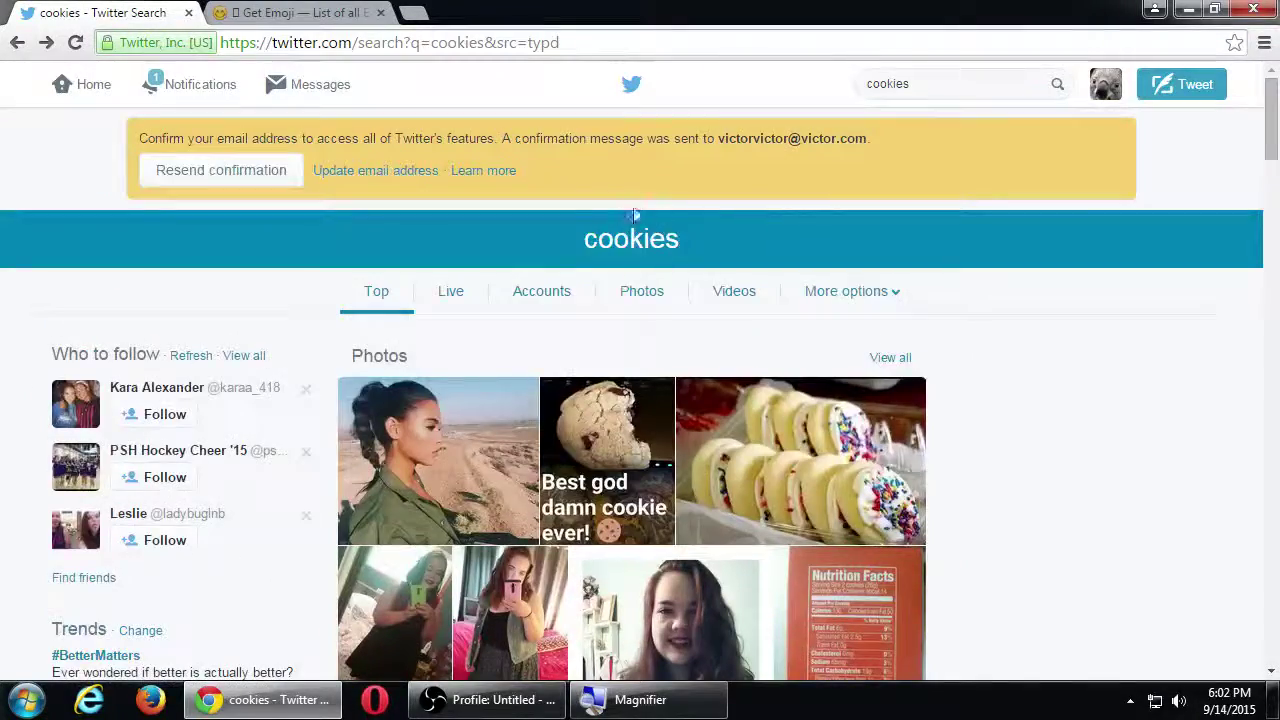
pyautogui.click(638, 295)
pyautogui.scroll(-9, 806, 330)
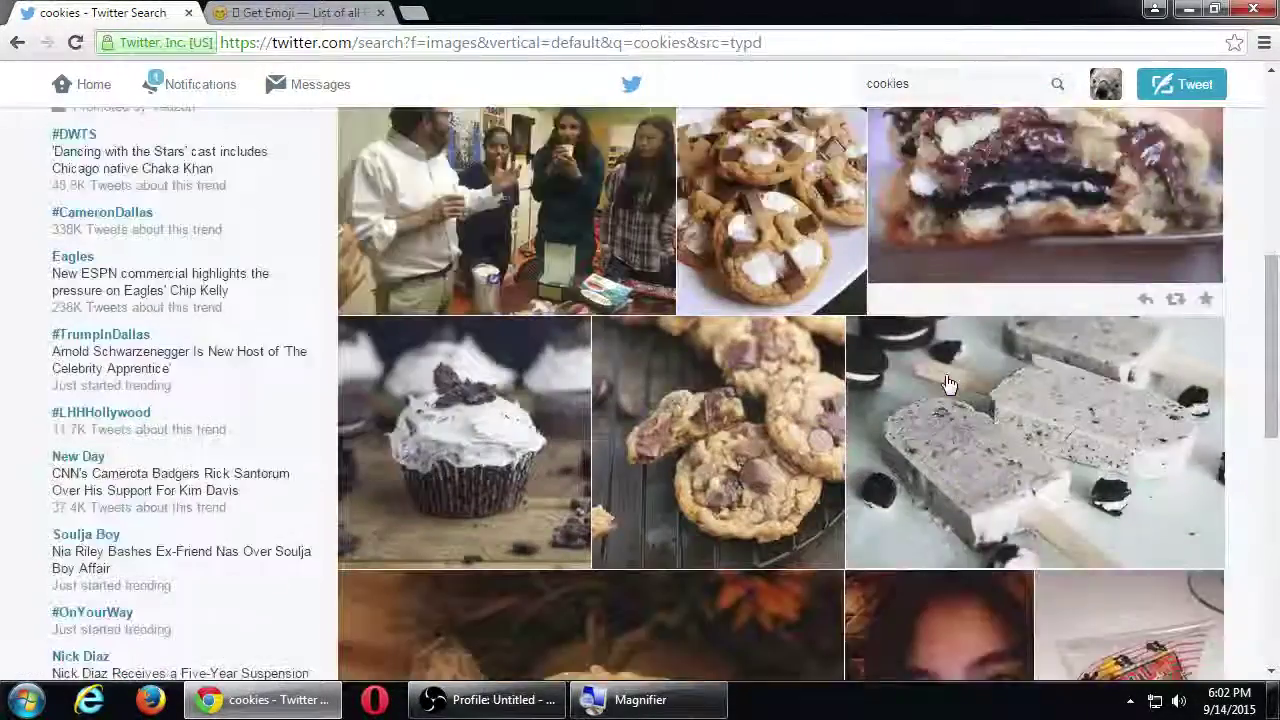
pyautogui.scroll(-2, 950, 385)
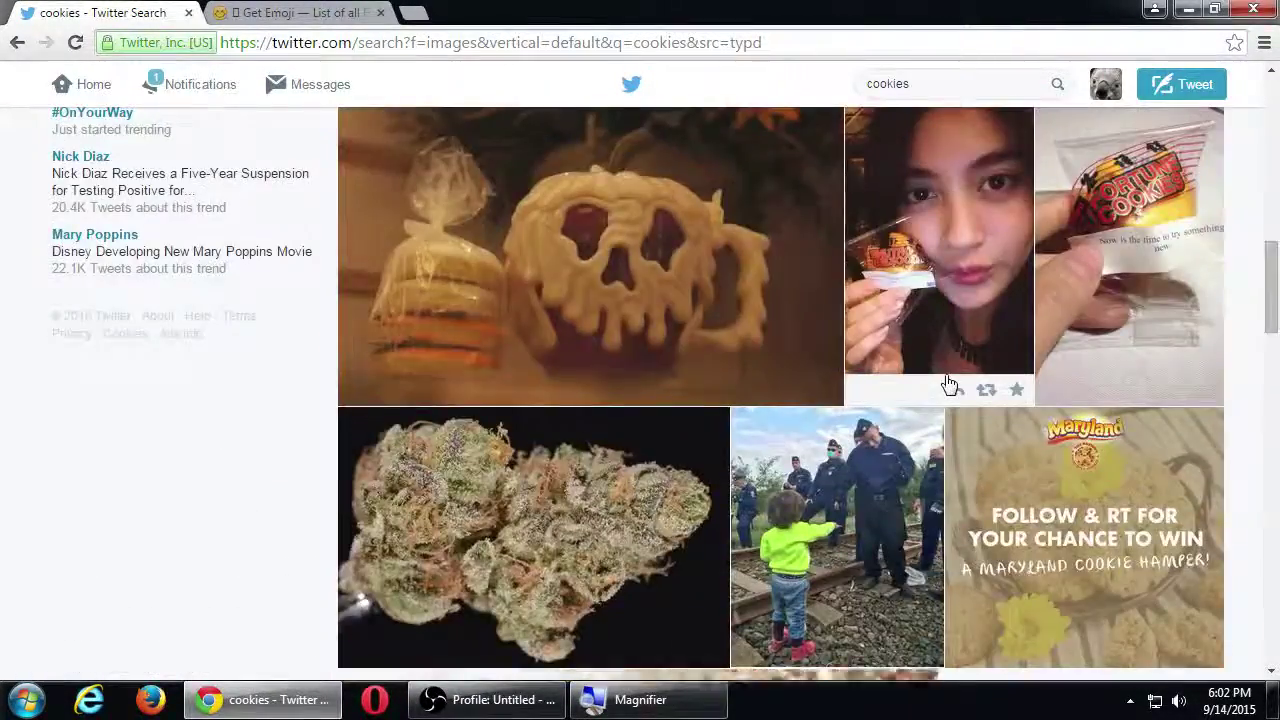
pyautogui.scroll(-4, 950, 385)
pyautogui.scroll(-1, 950, 385)
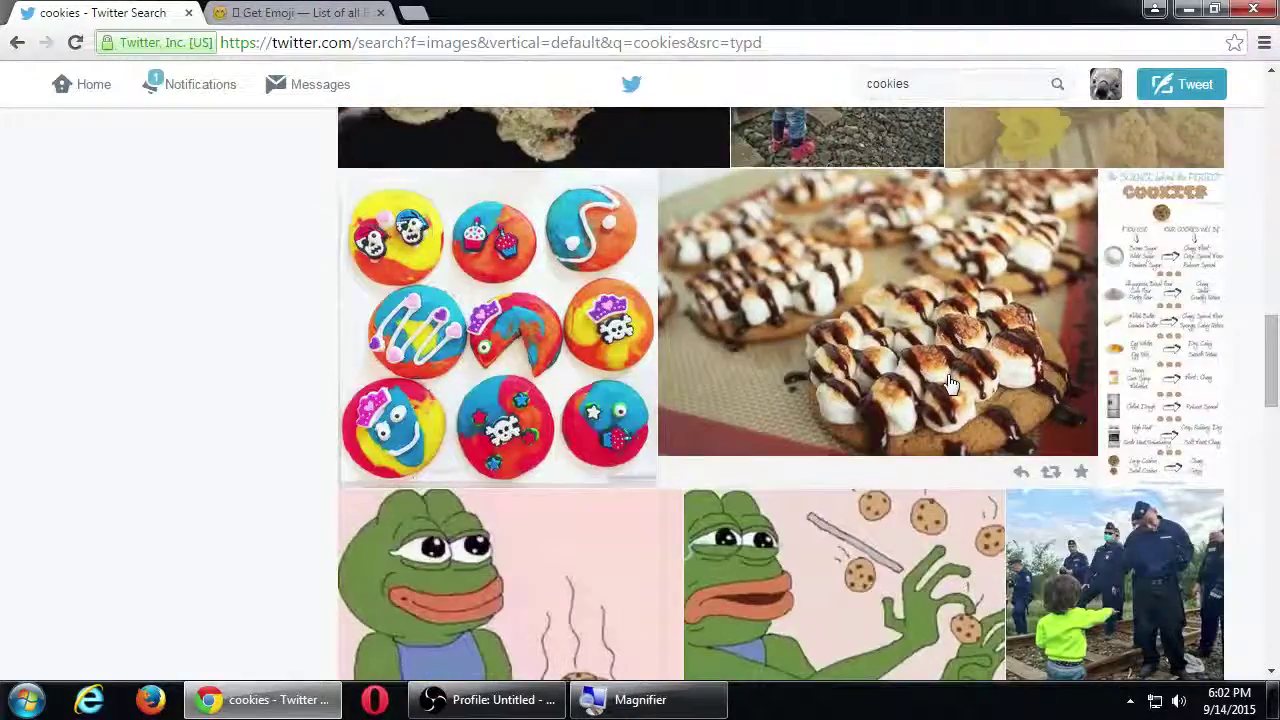
# Step: Open the 'I made cookies :)' tweet from the skull cookies photo and read its replies
pyautogui.click(500, 307)
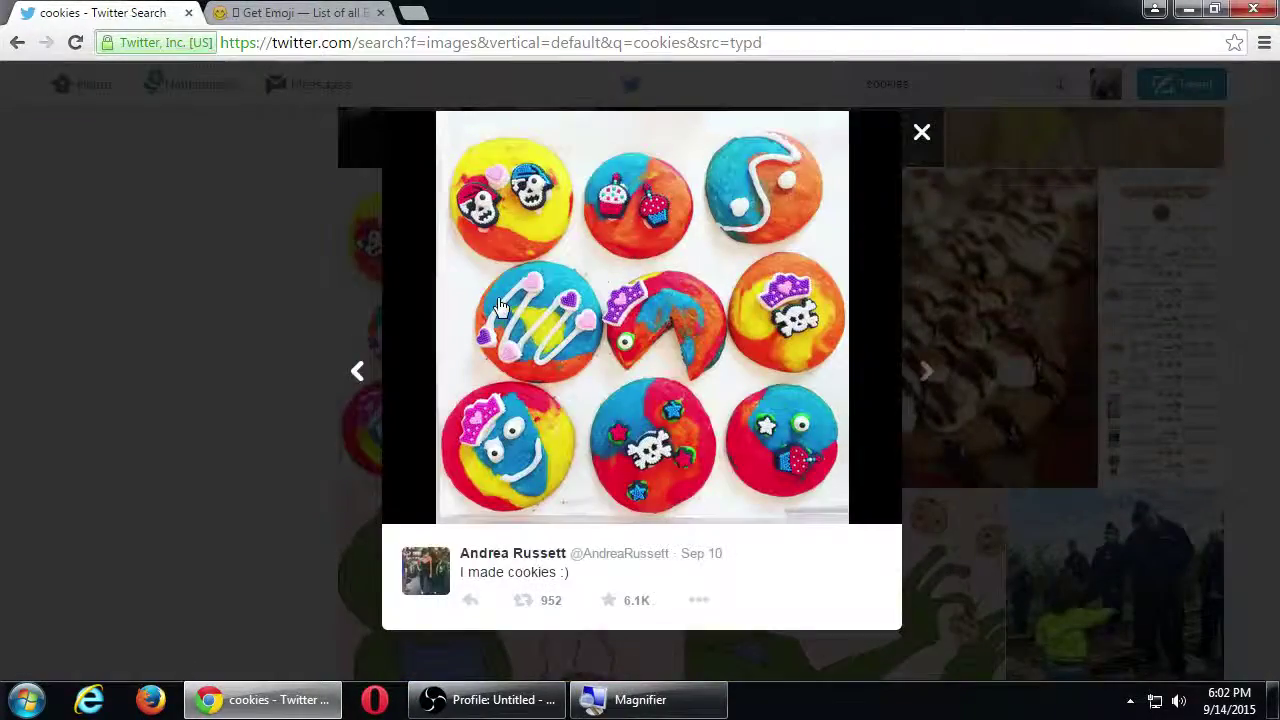
pyautogui.click(714, 562)
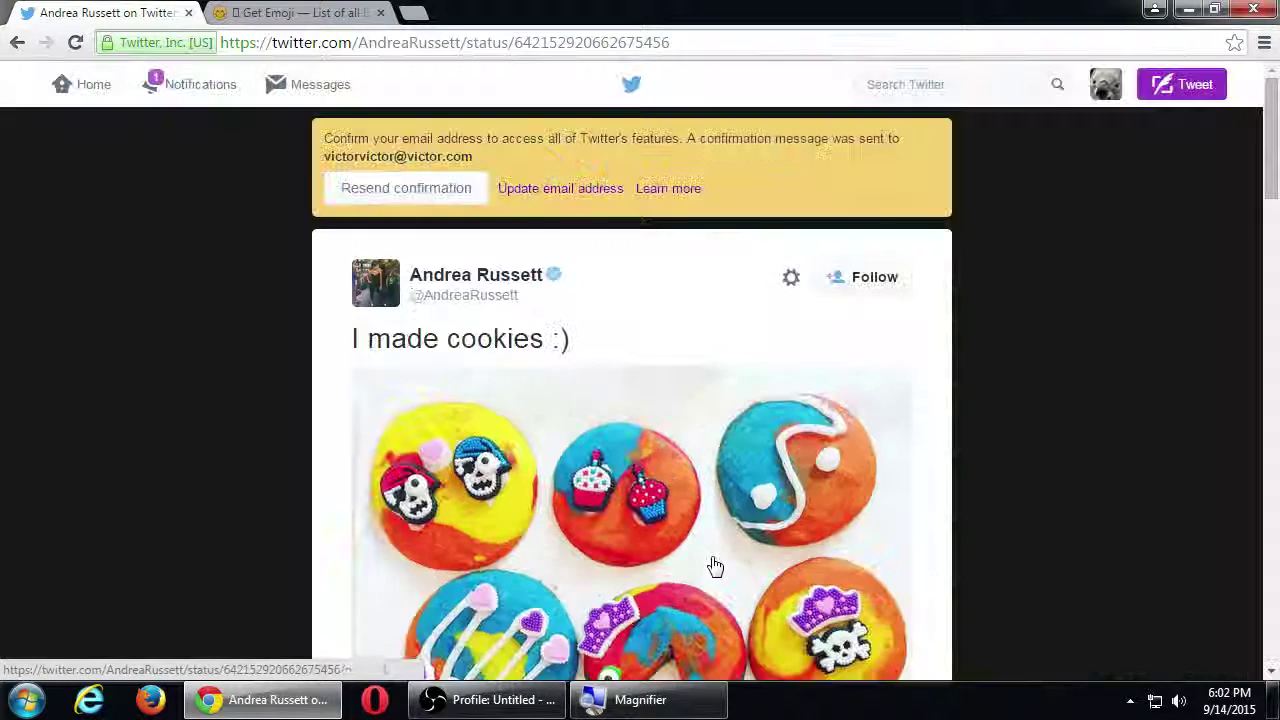
pyautogui.moveTo(378, 284)
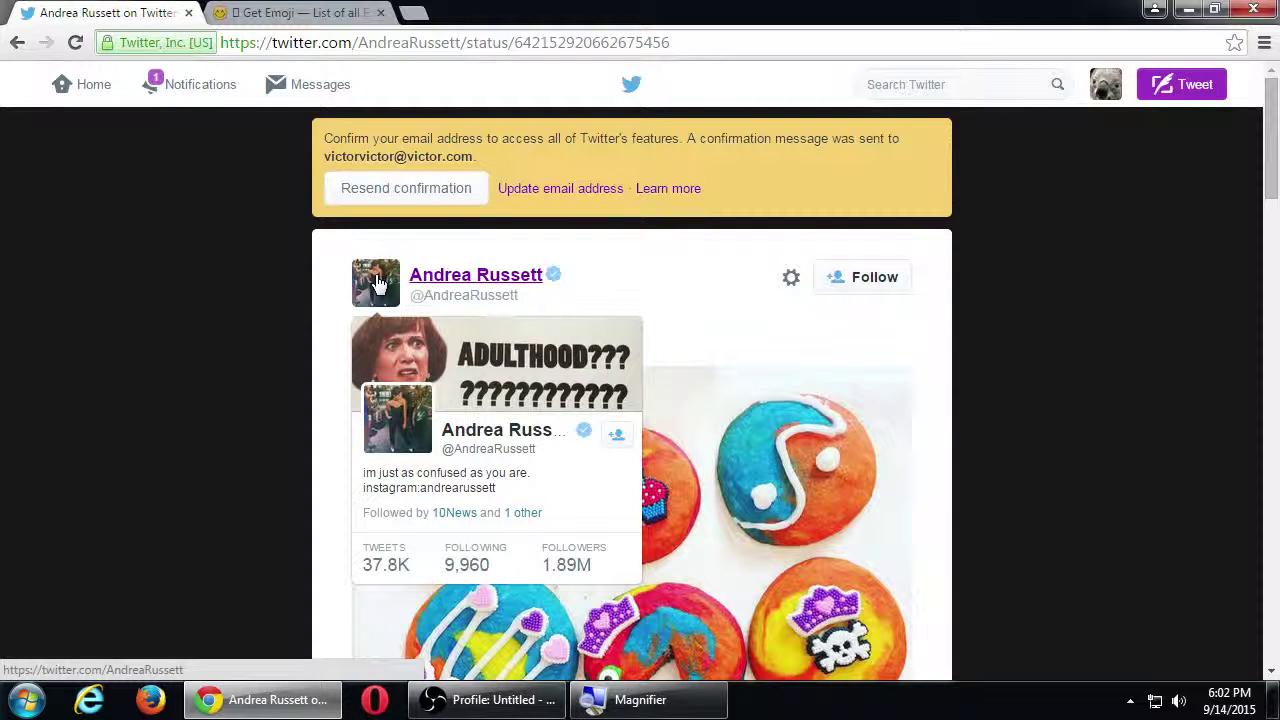
pyautogui.scroll(-5, 263, 329)
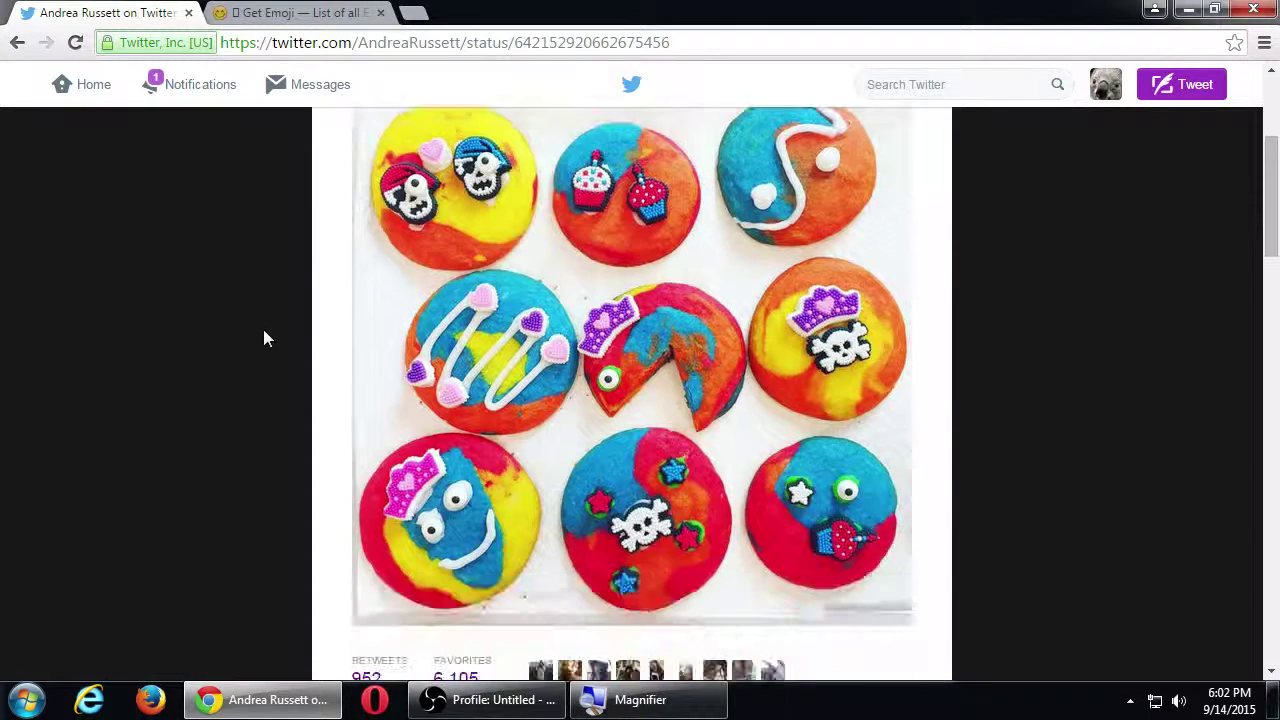
pyautogui.scroll(-3, 263, 337)
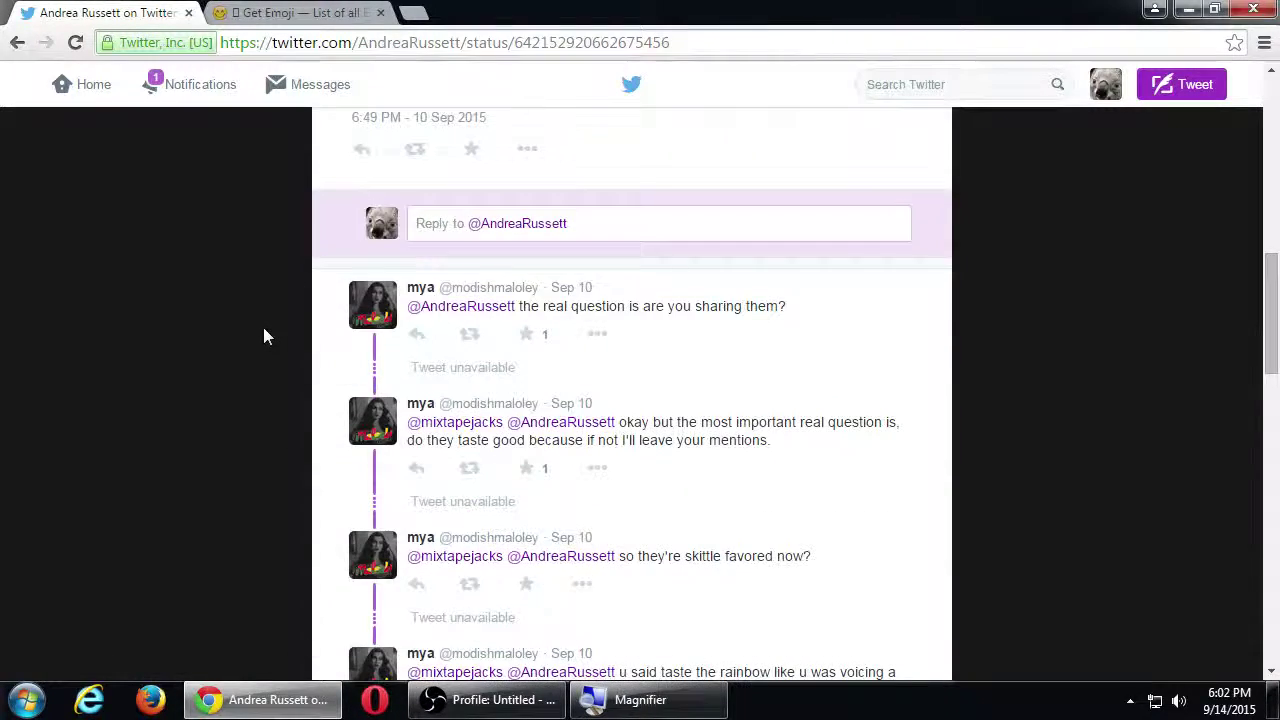
pyautogui.scroll(7, 263, 330)
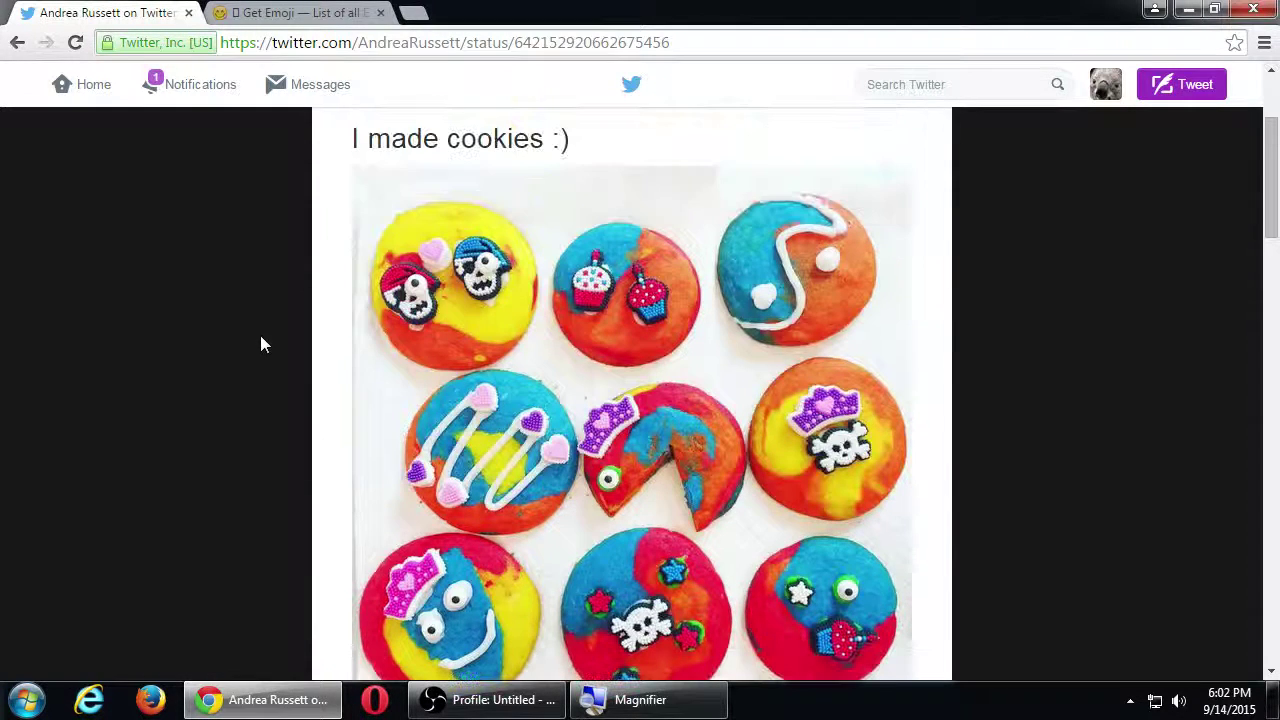
pyautogui.scroll(2, 261, 344)
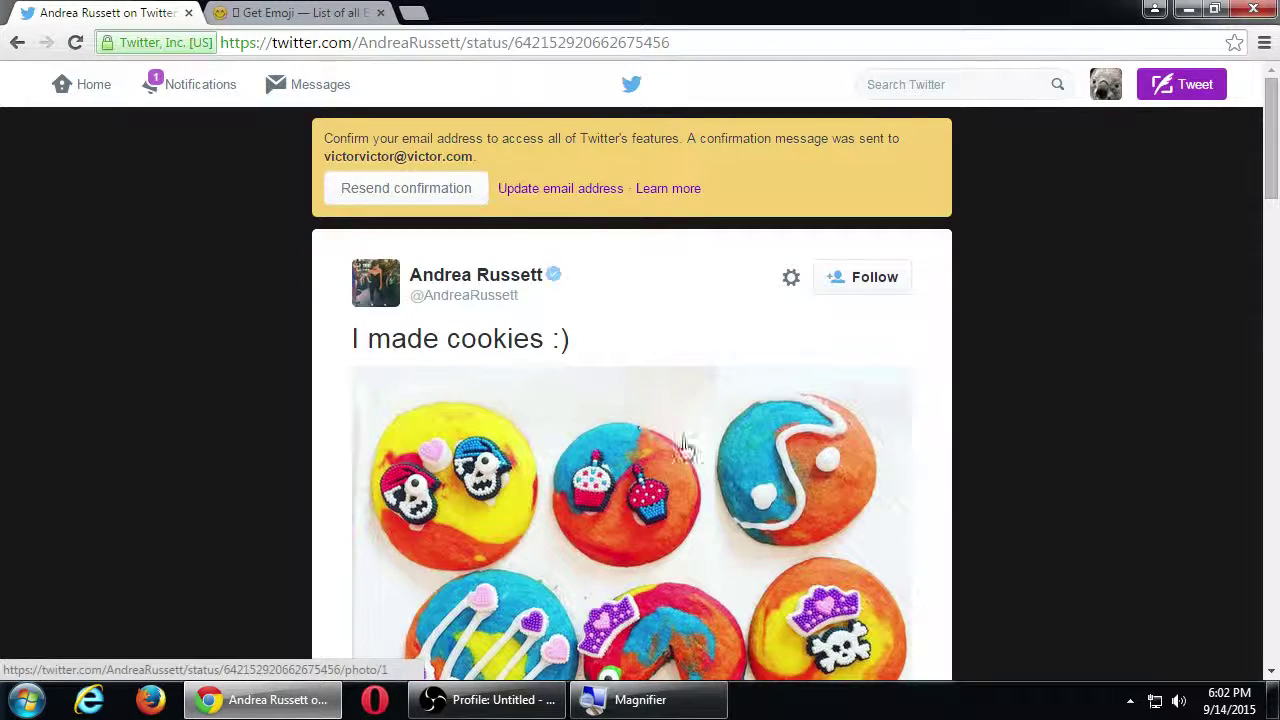
pyautogui.scroll(-4, 728, 455)
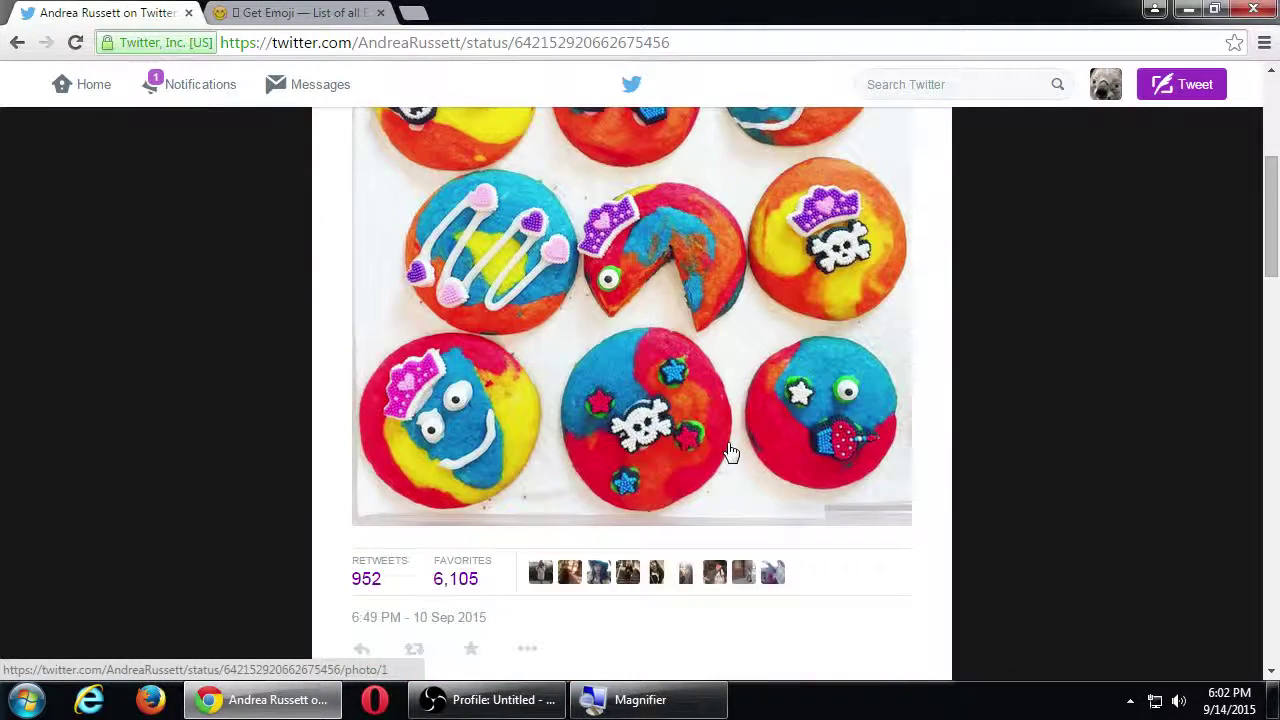
pyautogui.scroll(-1, 726, 451)
pyautogui.scroll(5, 726, 451)
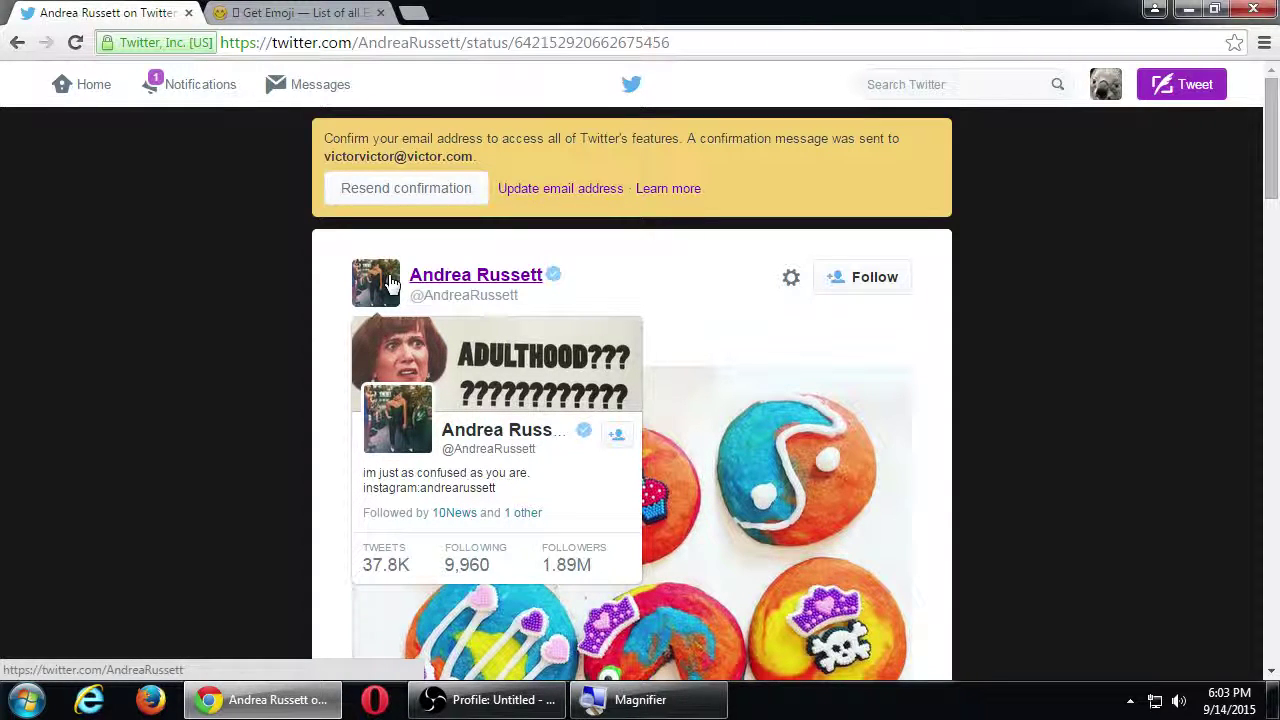
pyautogui.scroll(-5, 264, 353)
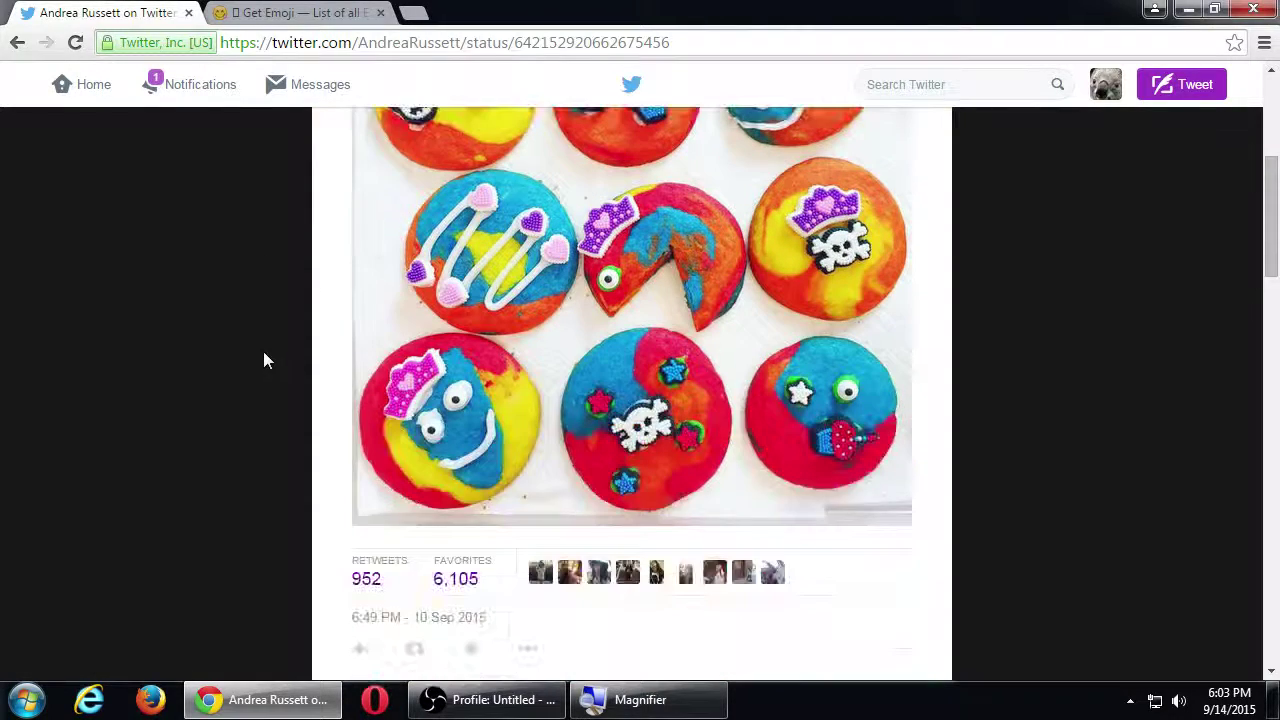
pyautogui.scroll(-5, 590, 368)
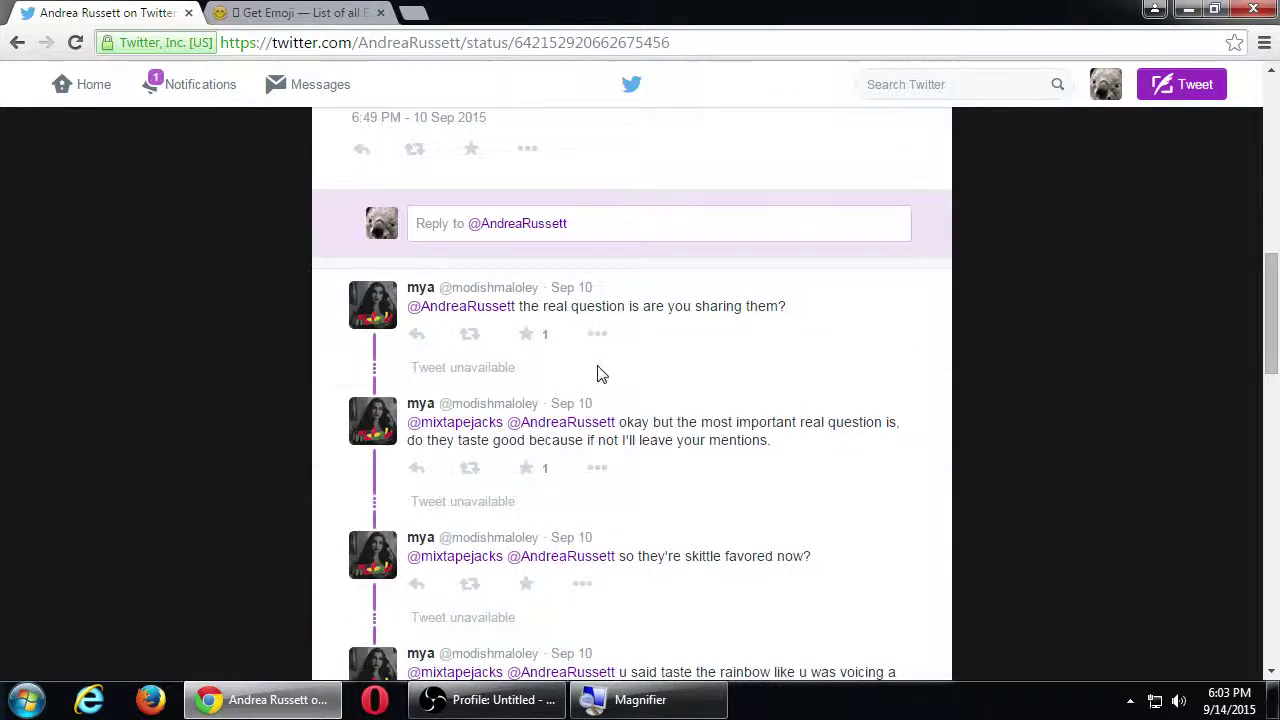
pyautogui.scroll(-8, 640, 430)
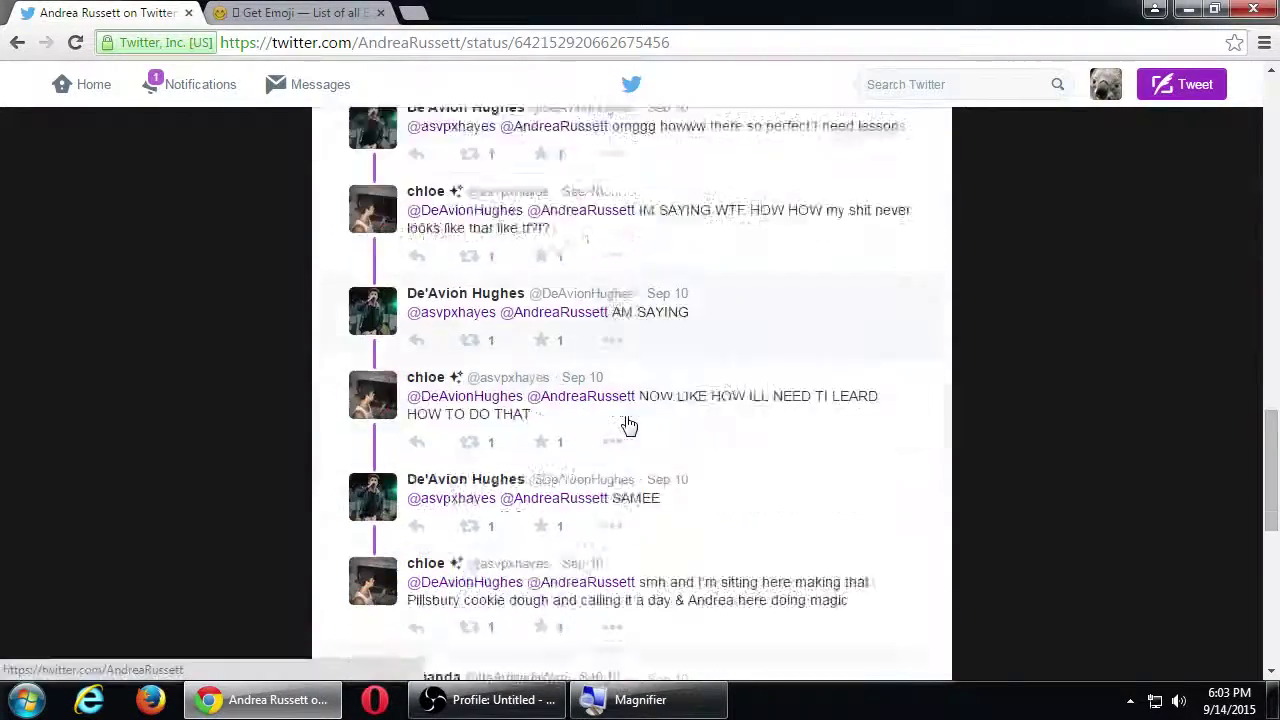
pyautogui.scroll(-4, 627, 424)
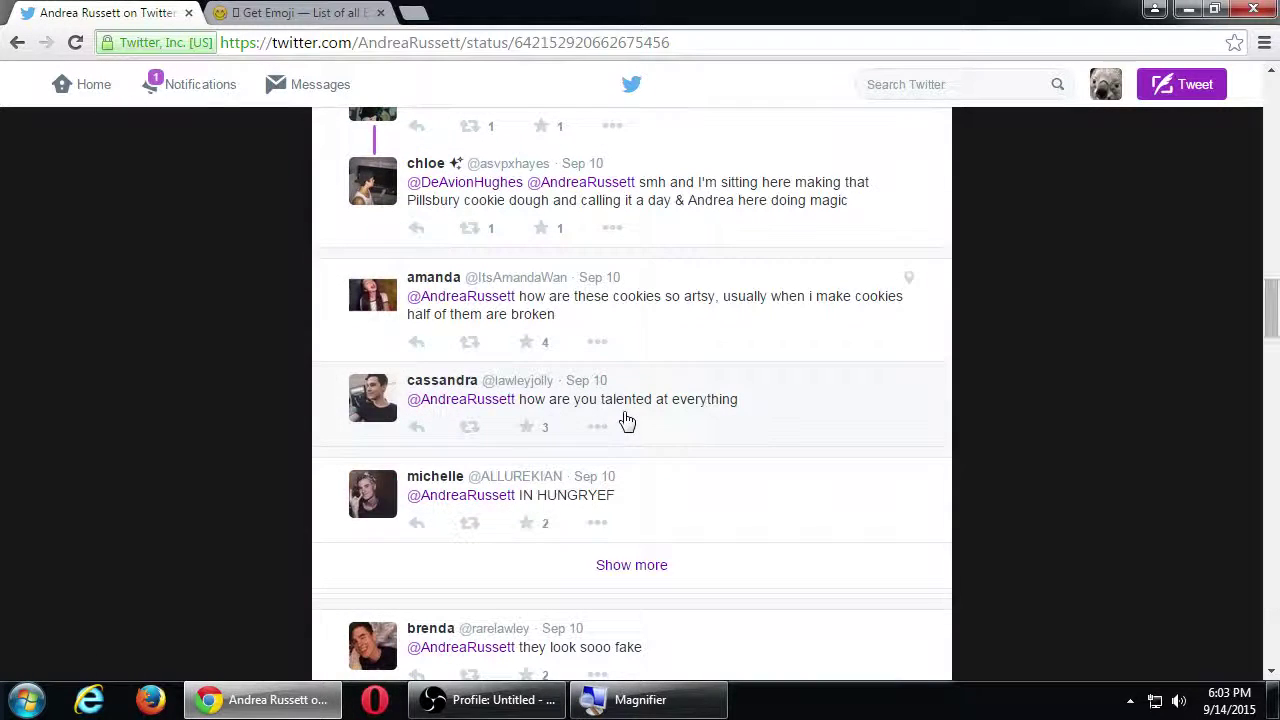
pyautogui.scroll(-1, 665, 435)
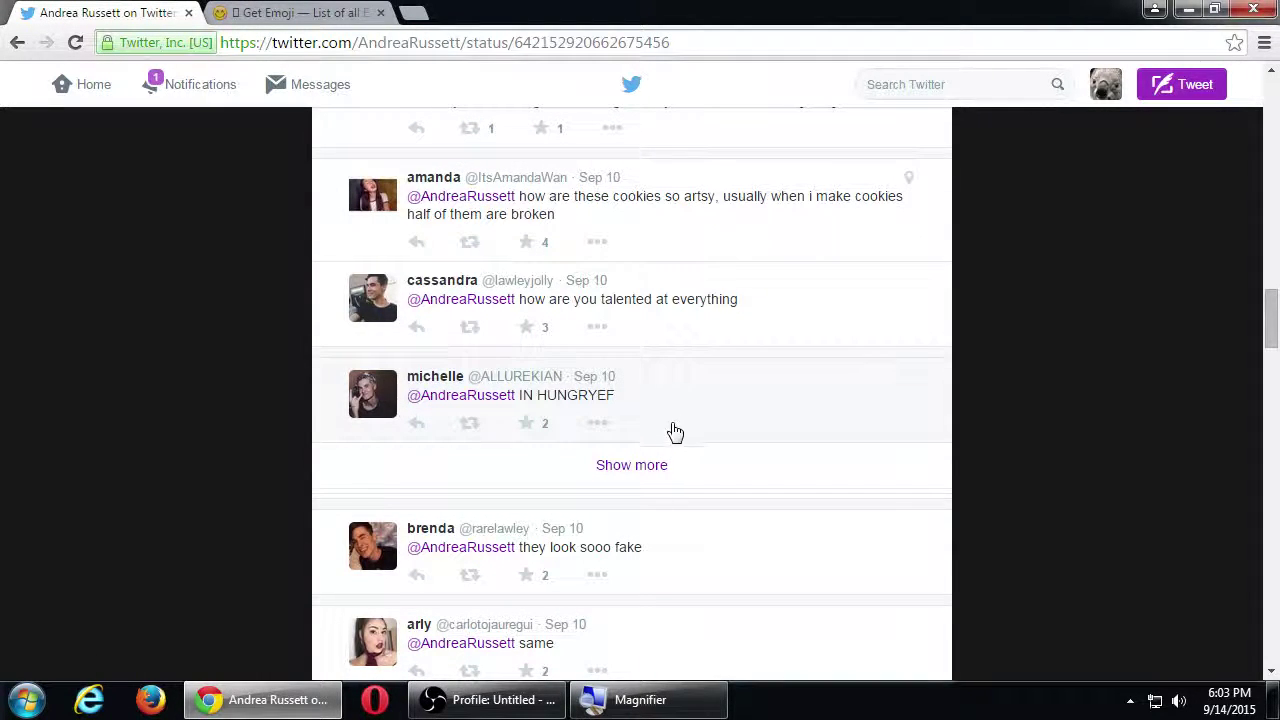
pyautogui.scroll(-7, 691, 446)
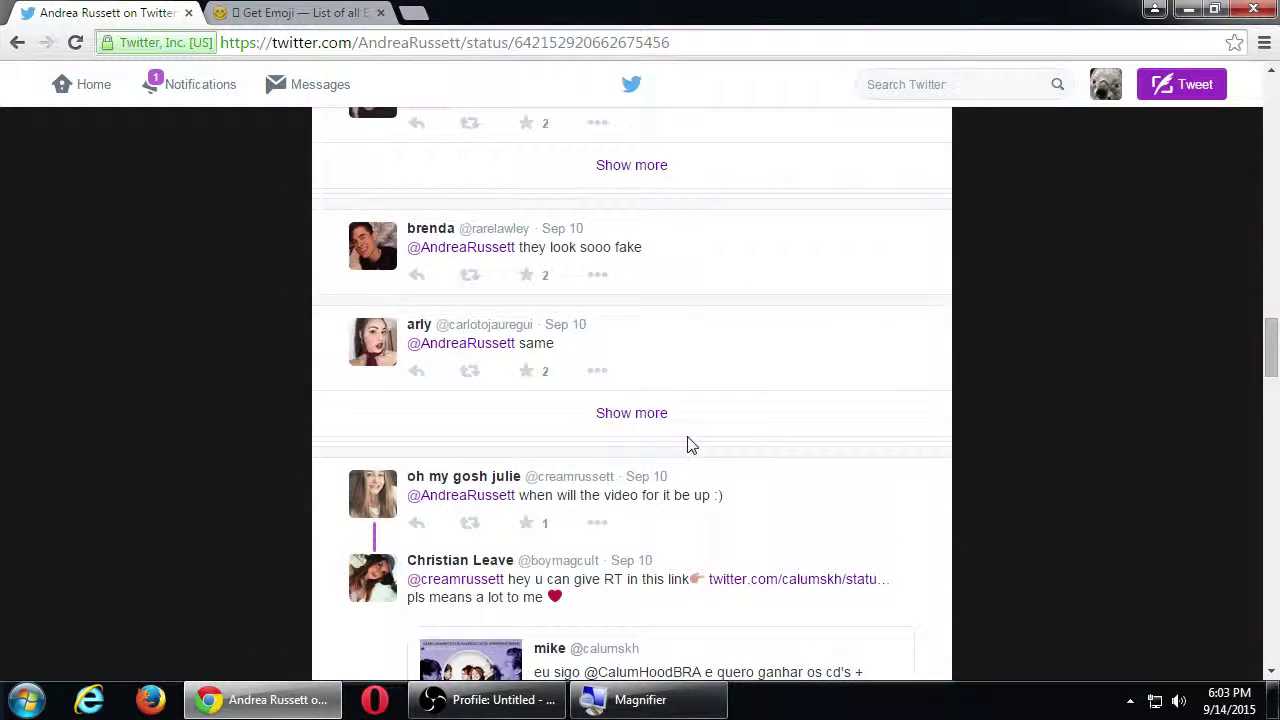
pyautogui.scroll(-5, 691, 446)
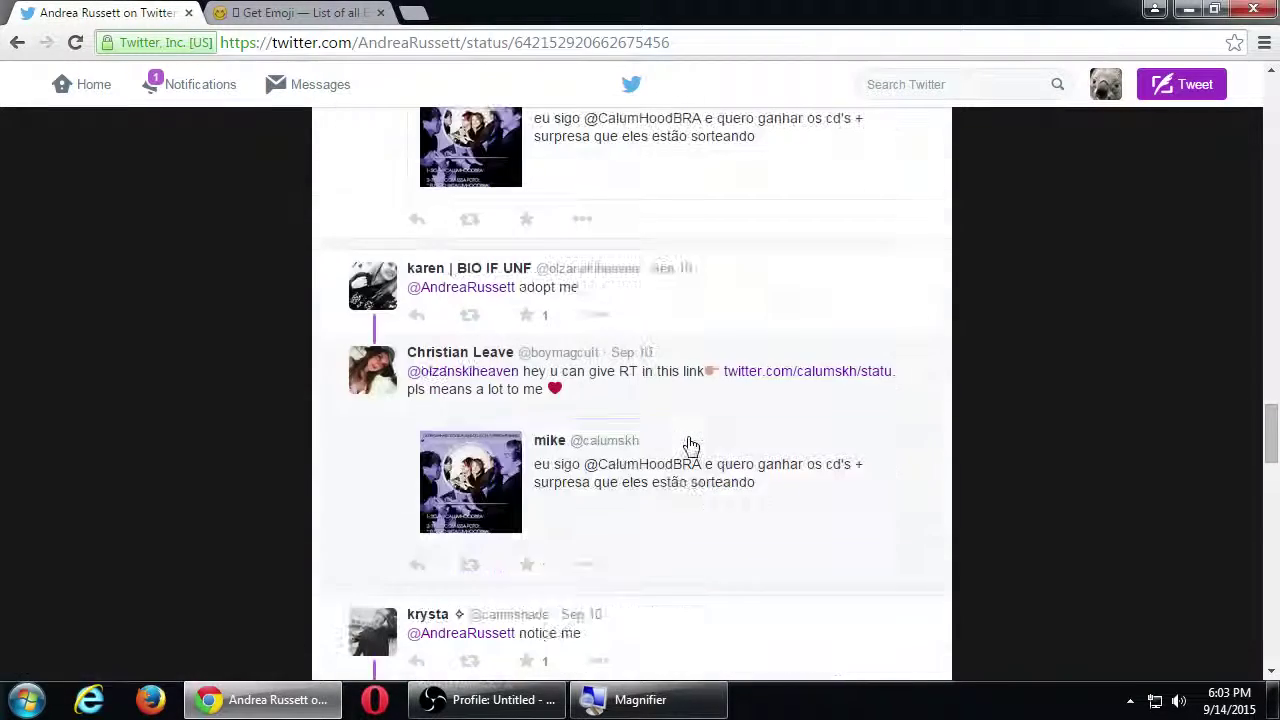
pyautogui.scroll(-6, 691, 446)
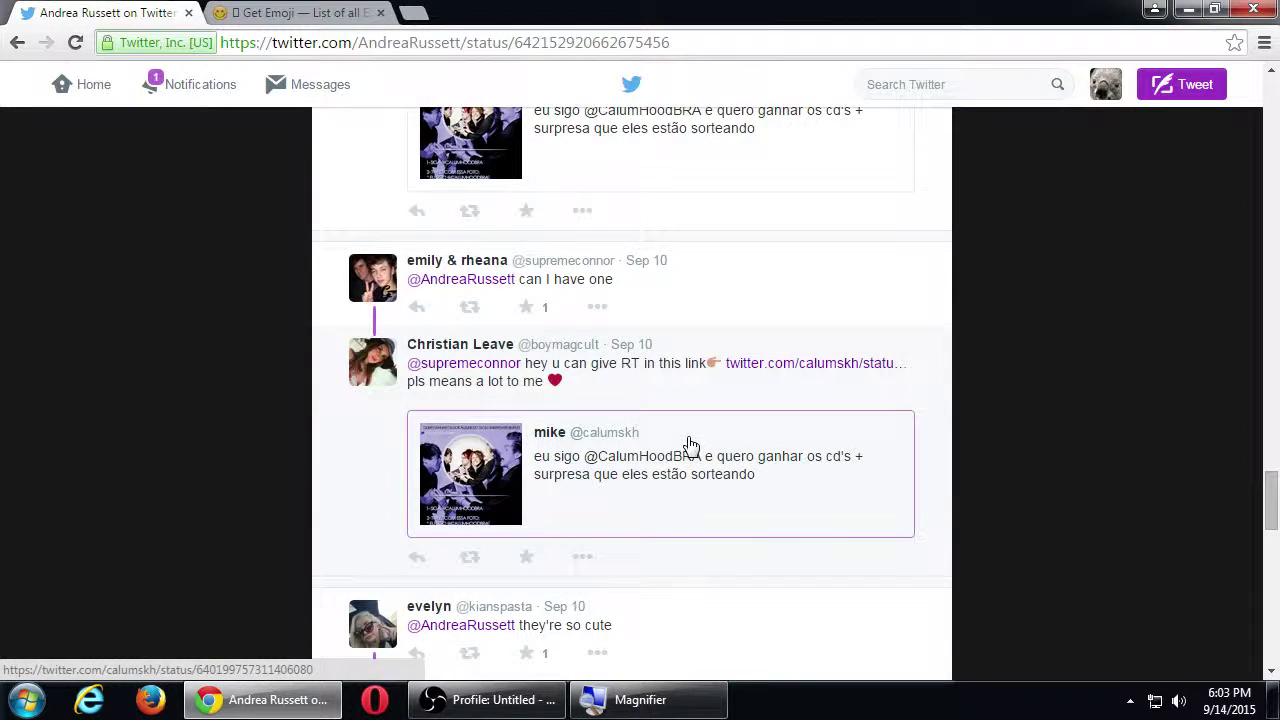
pyautogui.scroll(2, 691, 446)
pyautogui.scroll(-1, 691, 446)
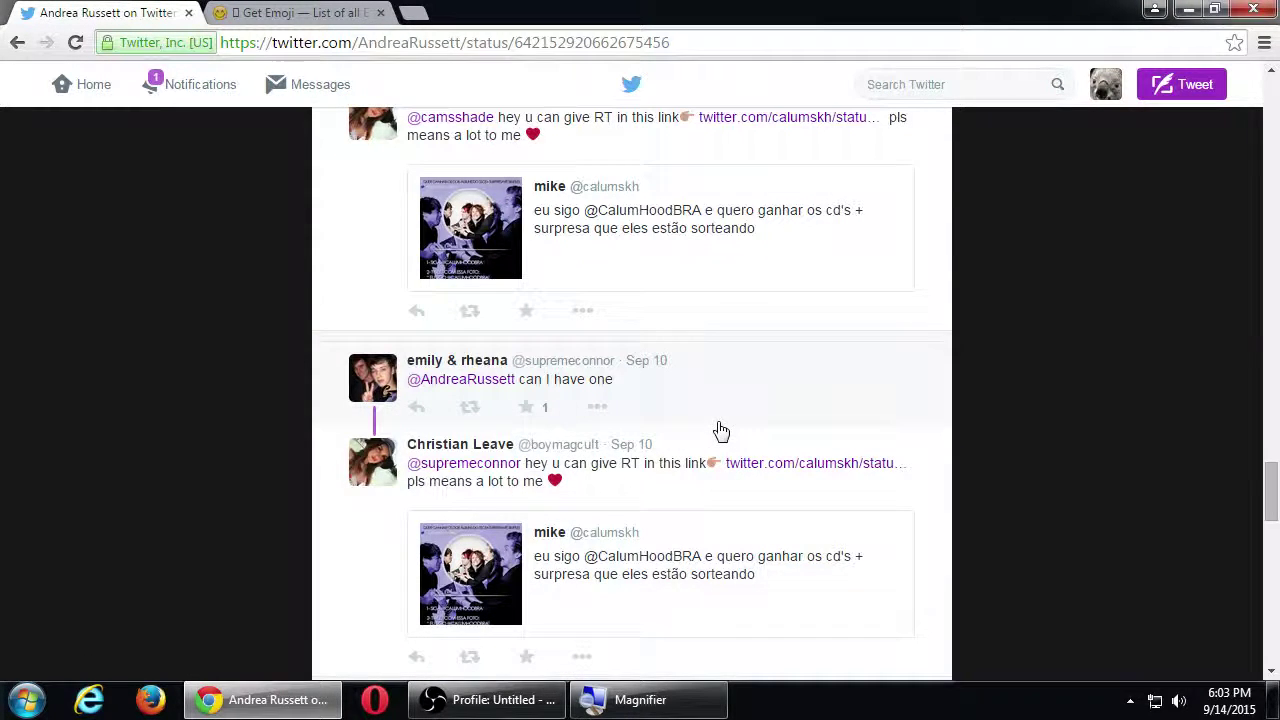
pyautogui.scroll(2, 785, 412)
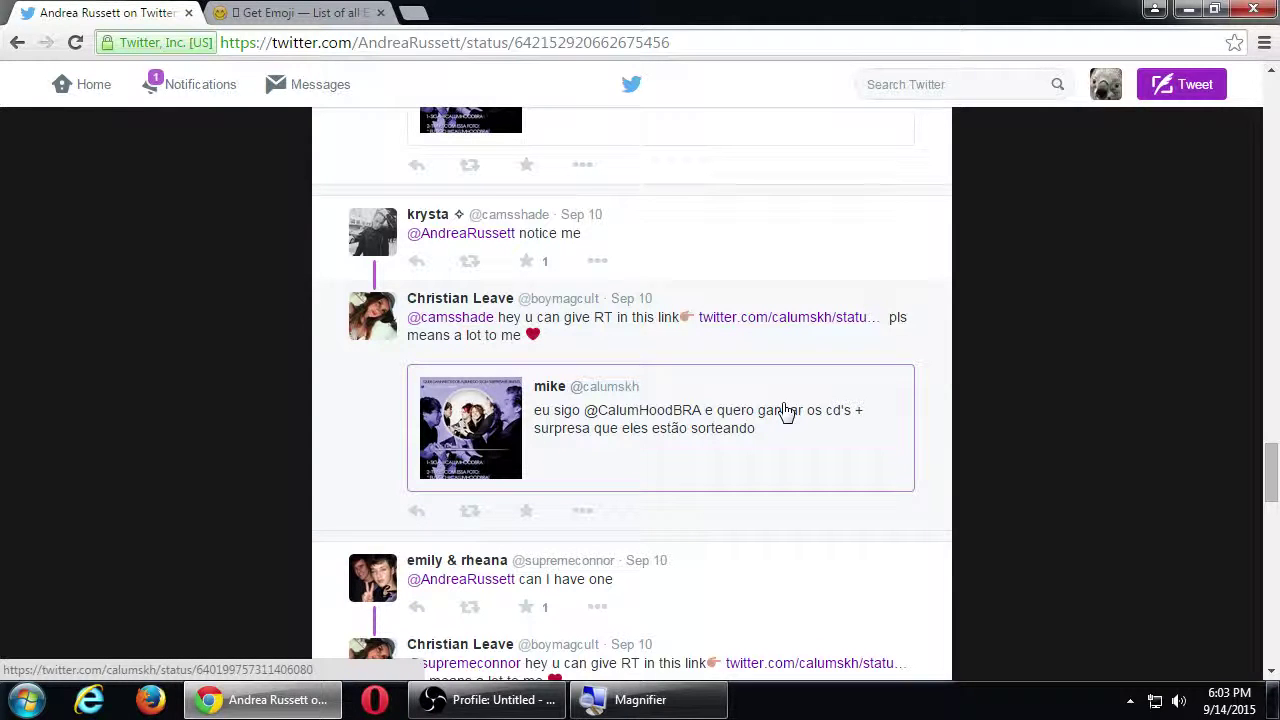
pyautogui.scroll(-2, 883, 435)
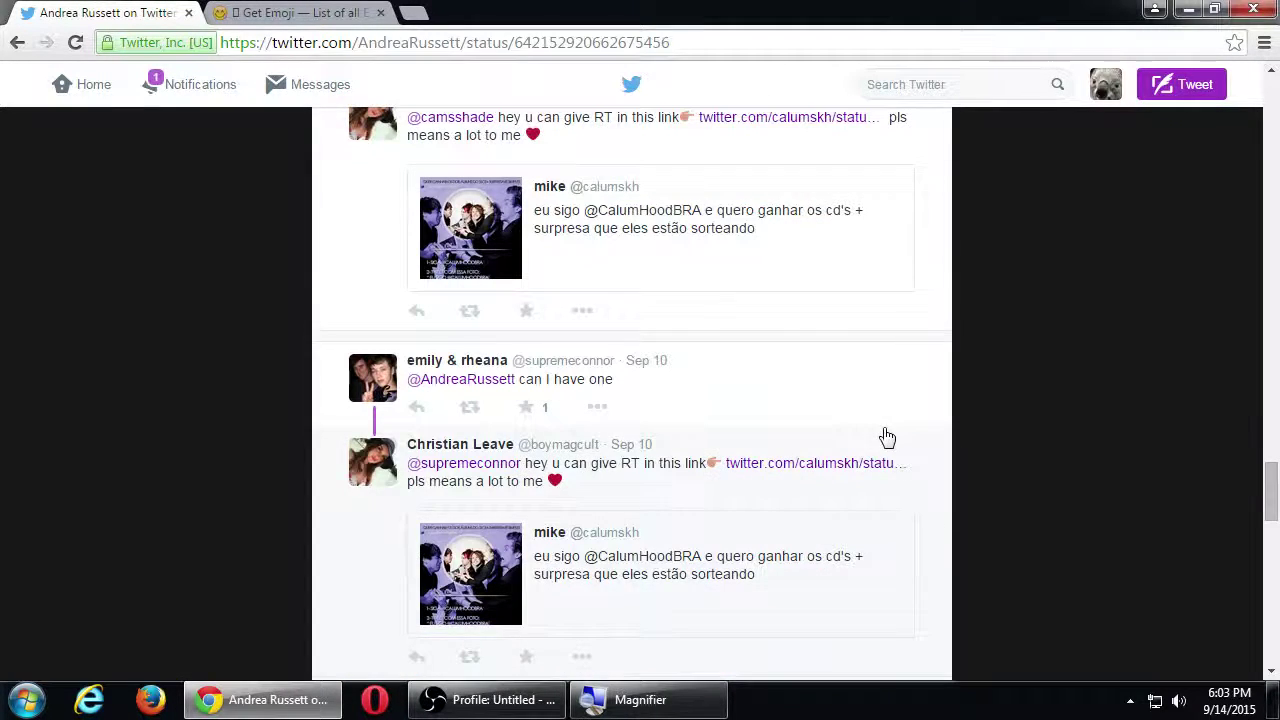
pyautogui.click(416, 408)
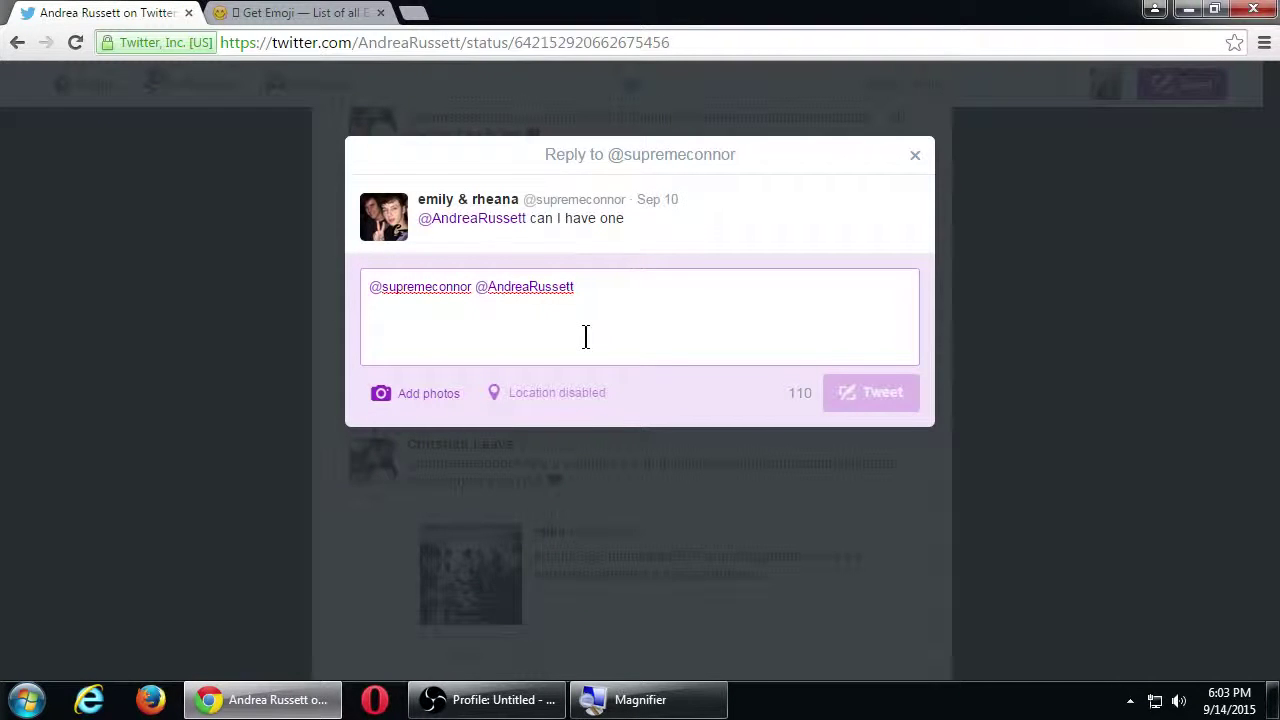
pyautogui.hotkey('ctrl', 'shift', 'Left')
pyautogui.hotkey('shift', 'Left')
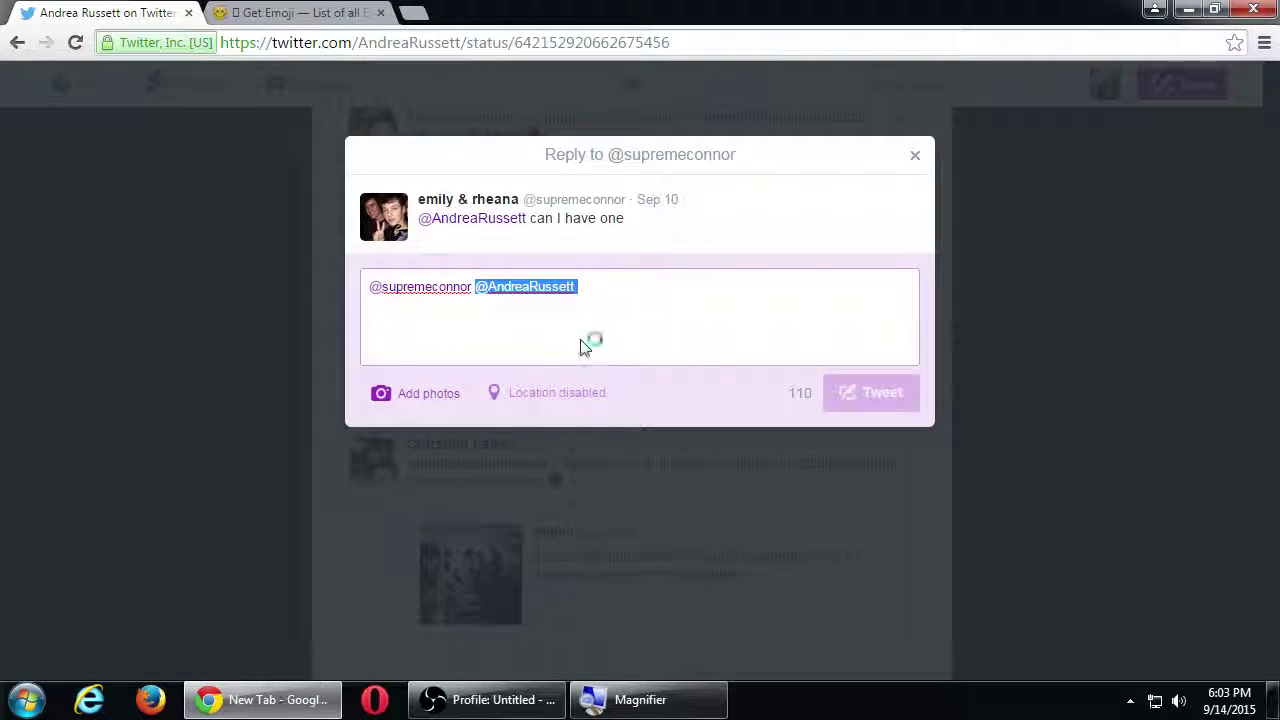
pyautogui.hotkey('ctrl', 't')
# Step: Search Google for 'r2d2 cookie' and show the image results
pyautogui.write('r2')
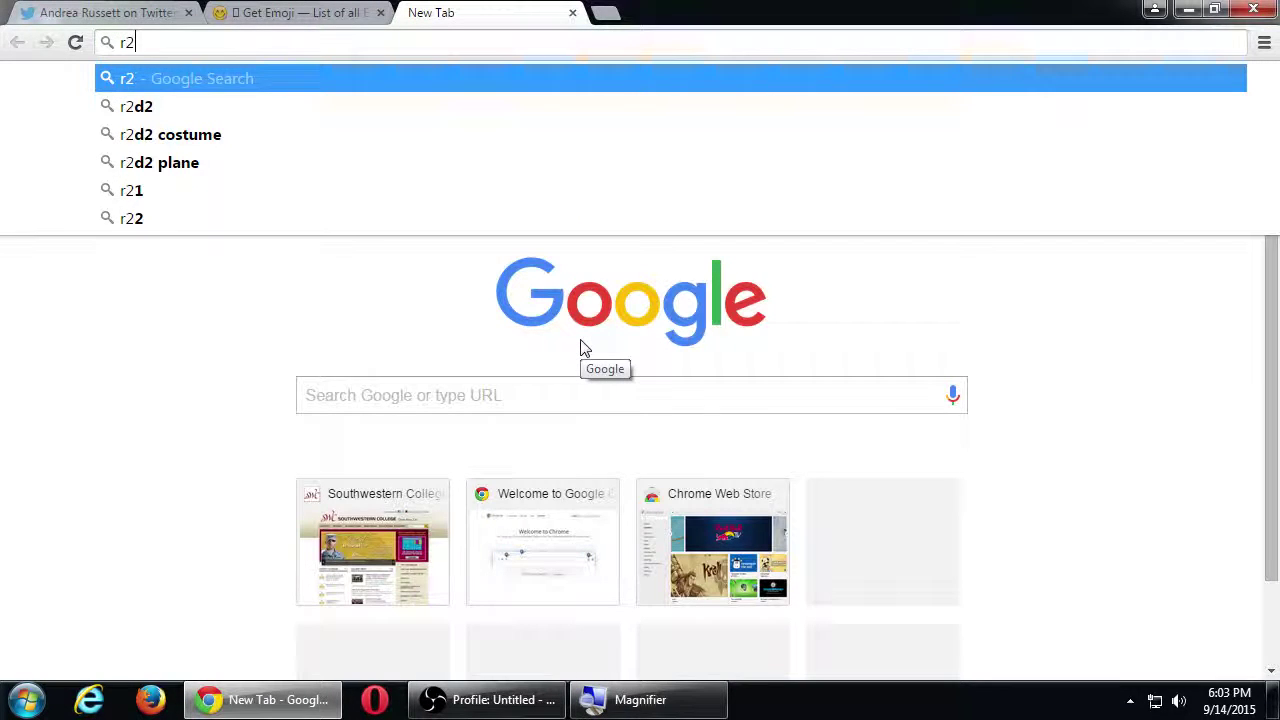
pyautogui.write('d2 cookie')
pyautogui.press('Return')
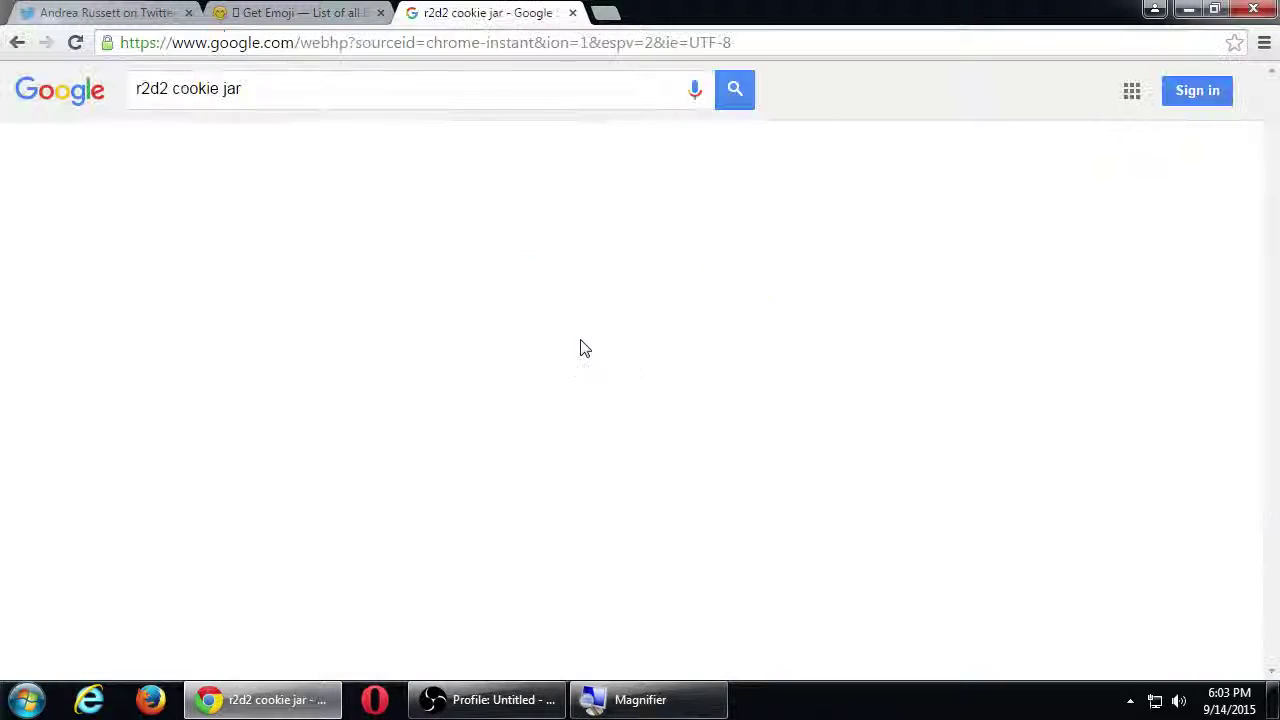
pyautogui.doubleClick(229, 89)
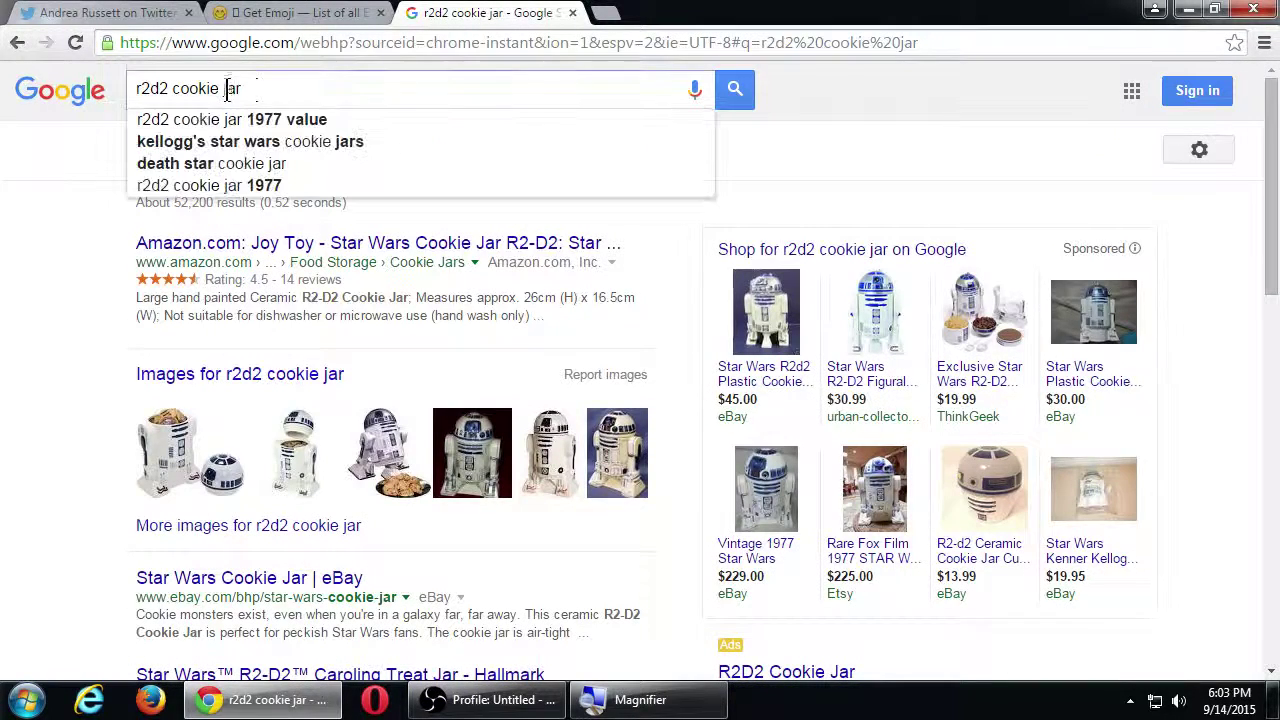
pyautogui.write('j')
pyautogui.press('BackSpace')
pyautogui.press('Return')
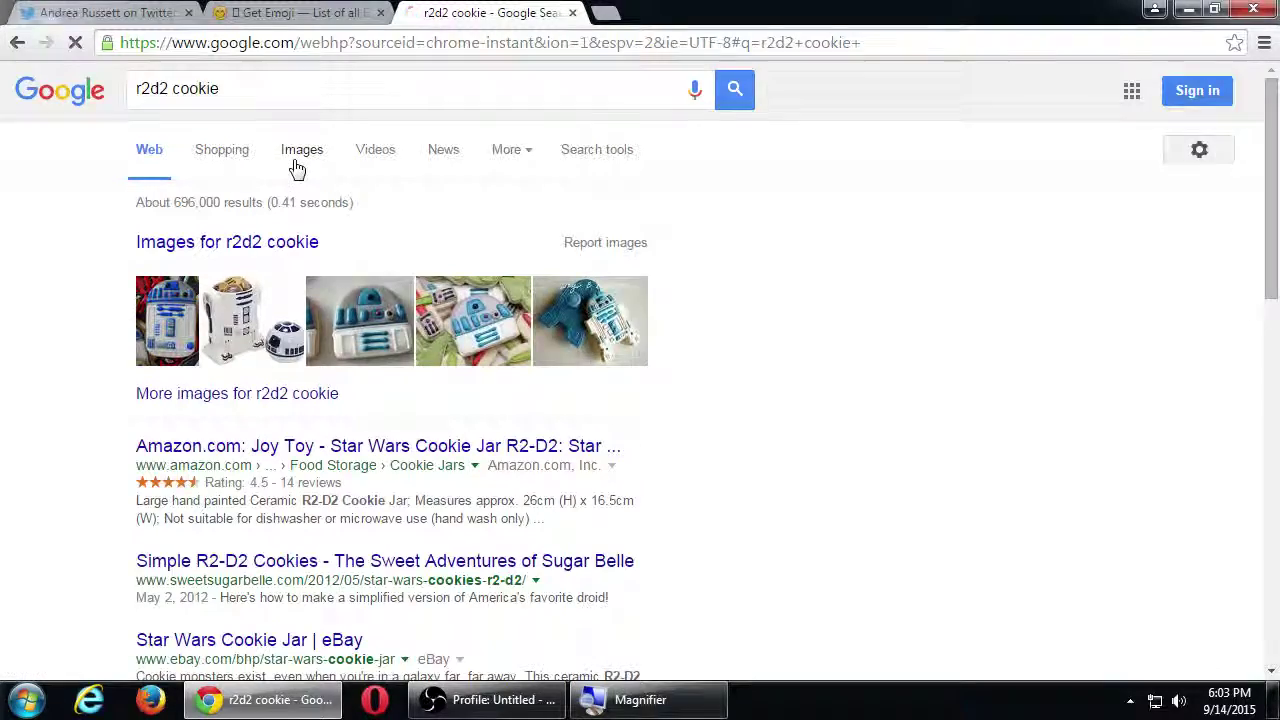
pyautogui.click(294, 165)
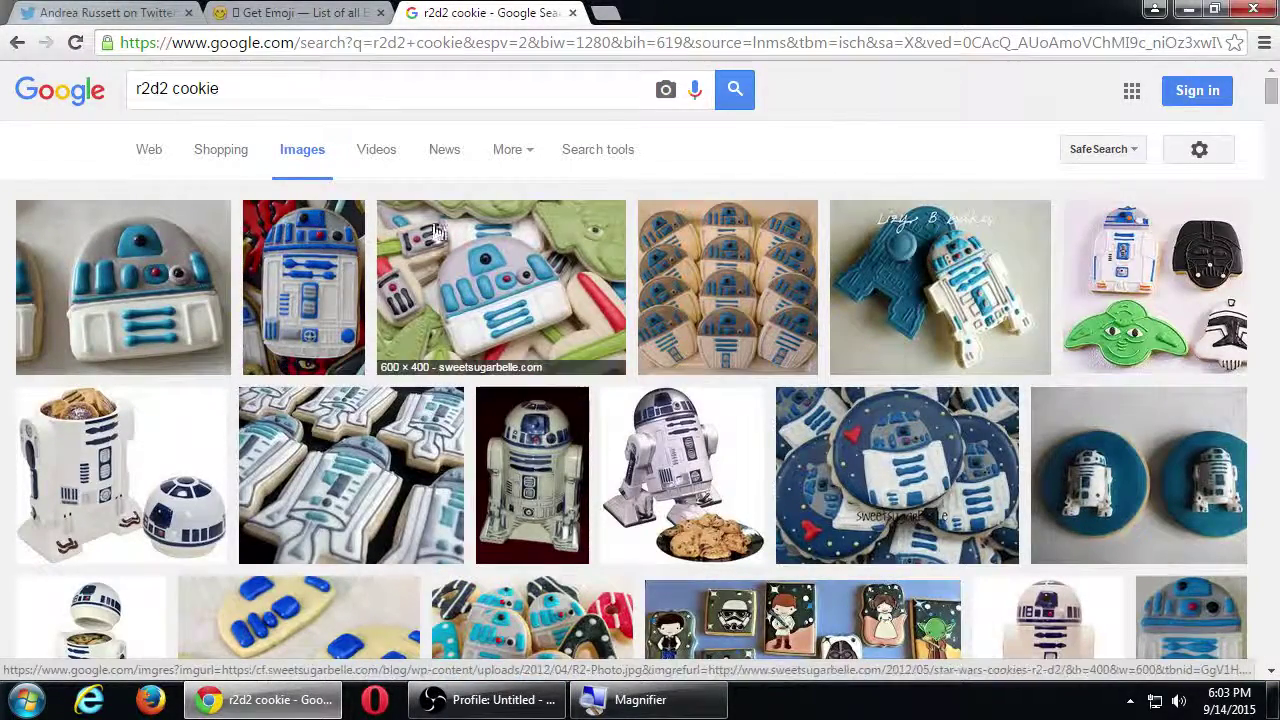
# Step: Save the full-size Simple R2-D2 Cookies photo to the Desktop as R2-Photo.jpg
pyautogui.click(558, 236)
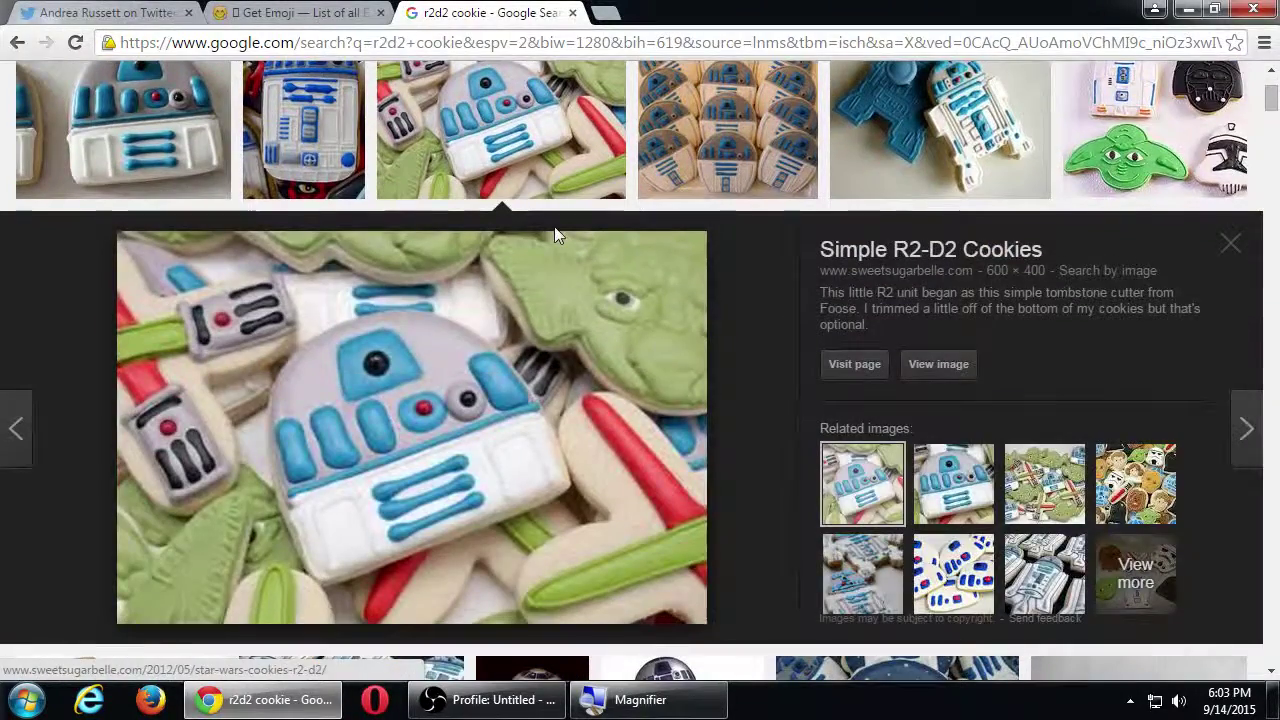
pyautogui.click(923, 368)
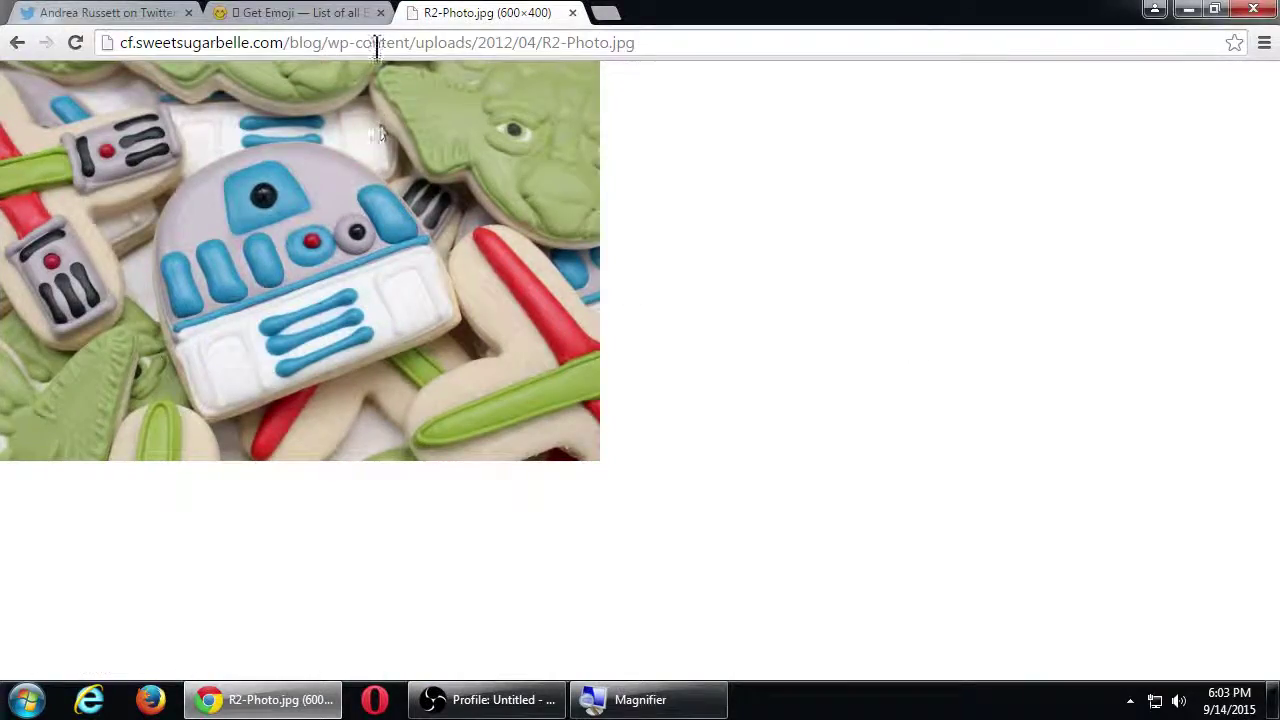
pyautogui.rightClick(379, 171)
pyautogui.click(445, 187)
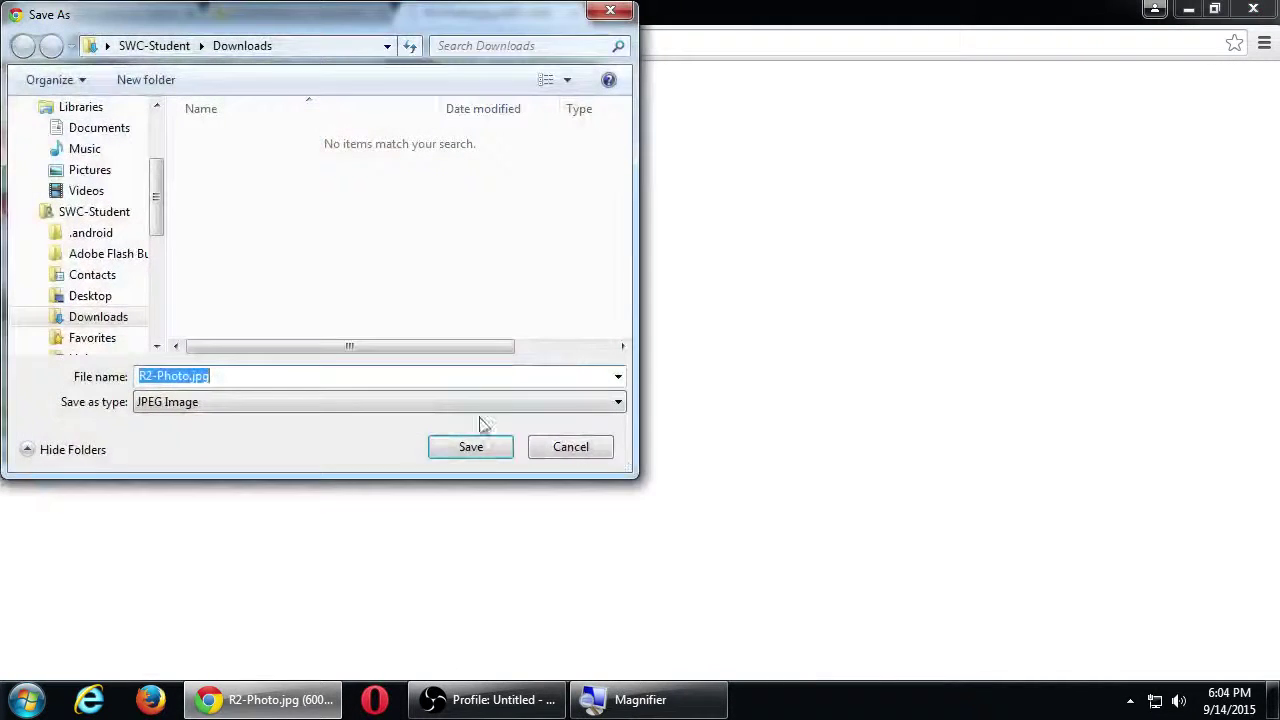
pyautogui.scroll(2, 150, 140)
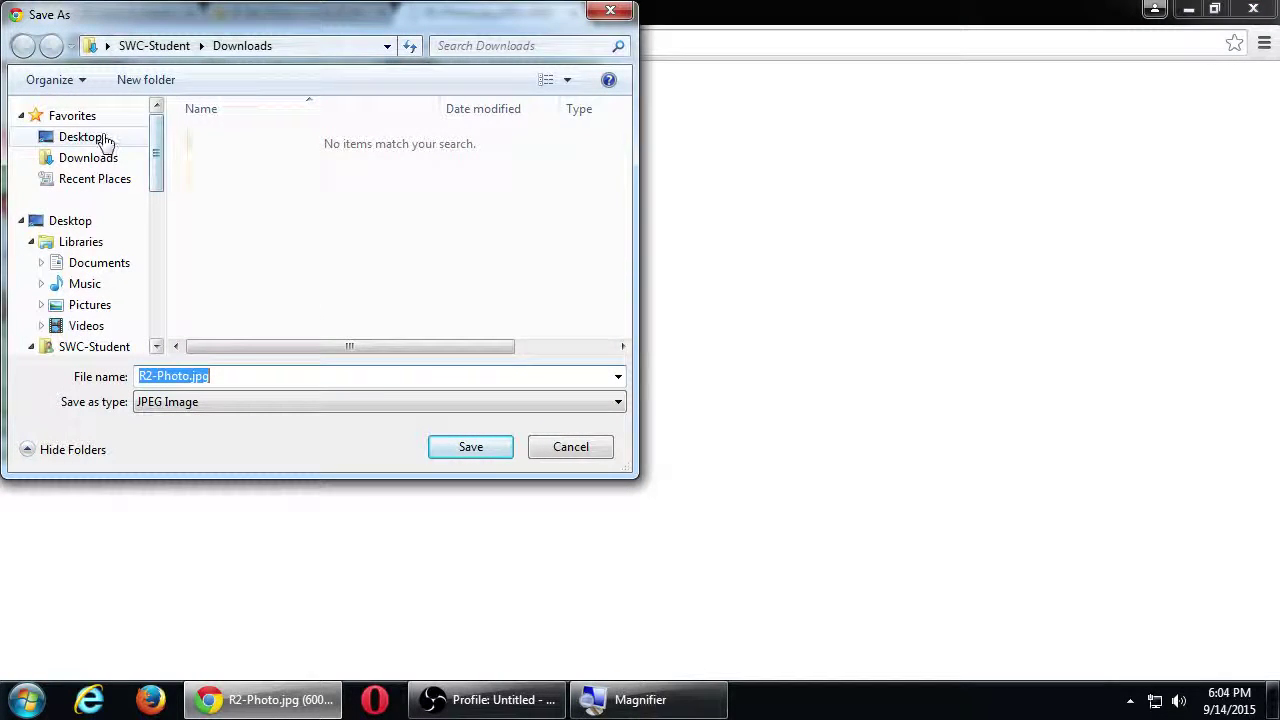
pyautogui.click(82, 137)
pyautogui.click(484, 455)
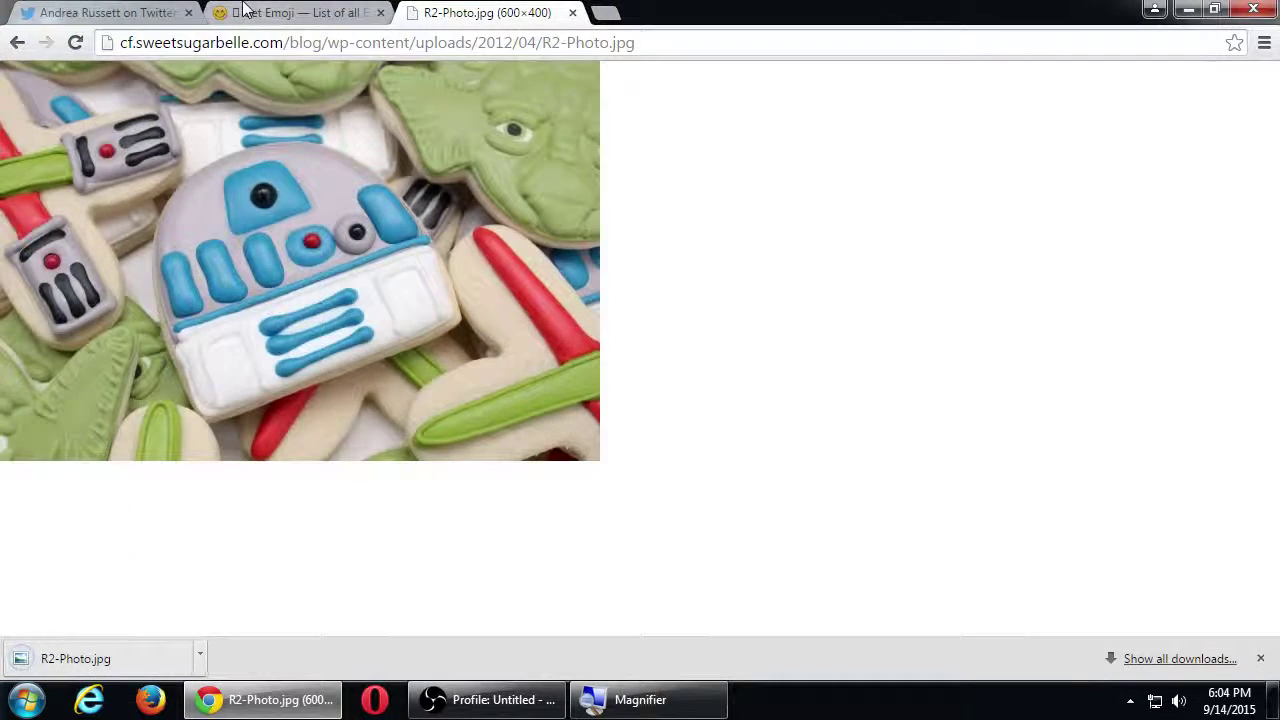
# Step: Replace the extra mention in the Twitter reply with the text 'These are better:'
pyautogui.click(139, 12)
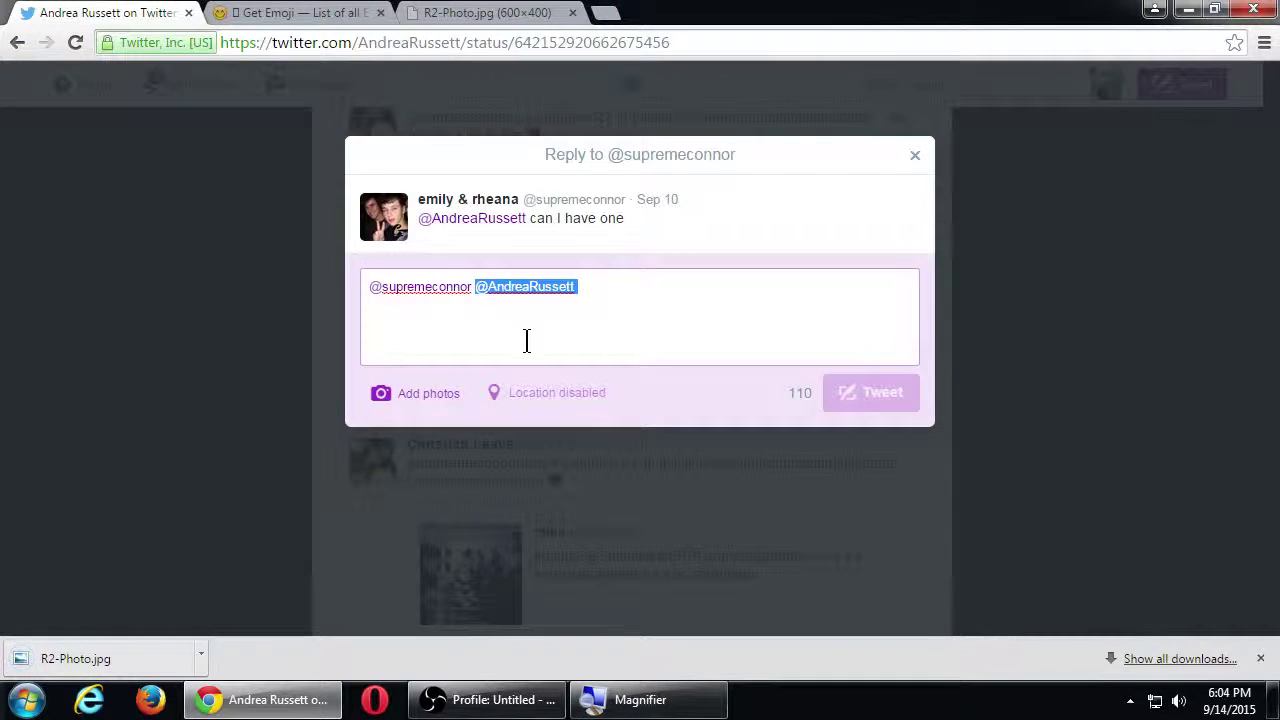
pyautogui.press('BackSpace')
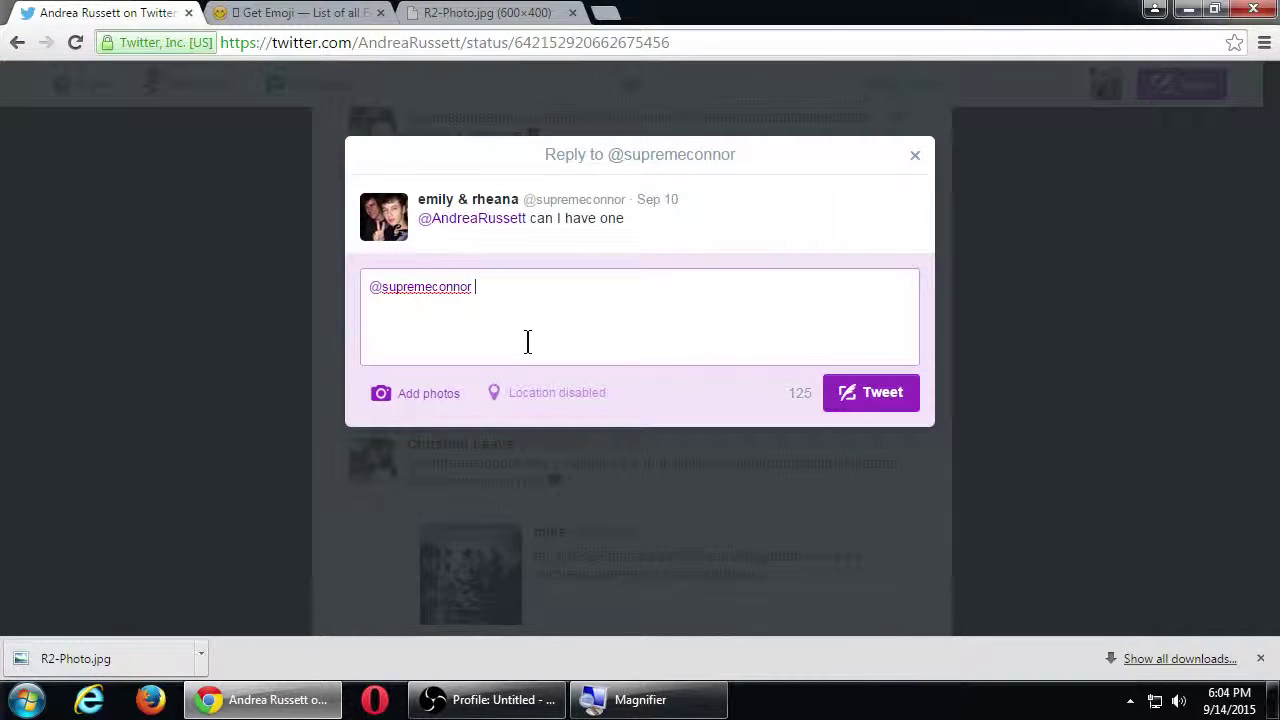
pyautogui.write('These are better.')
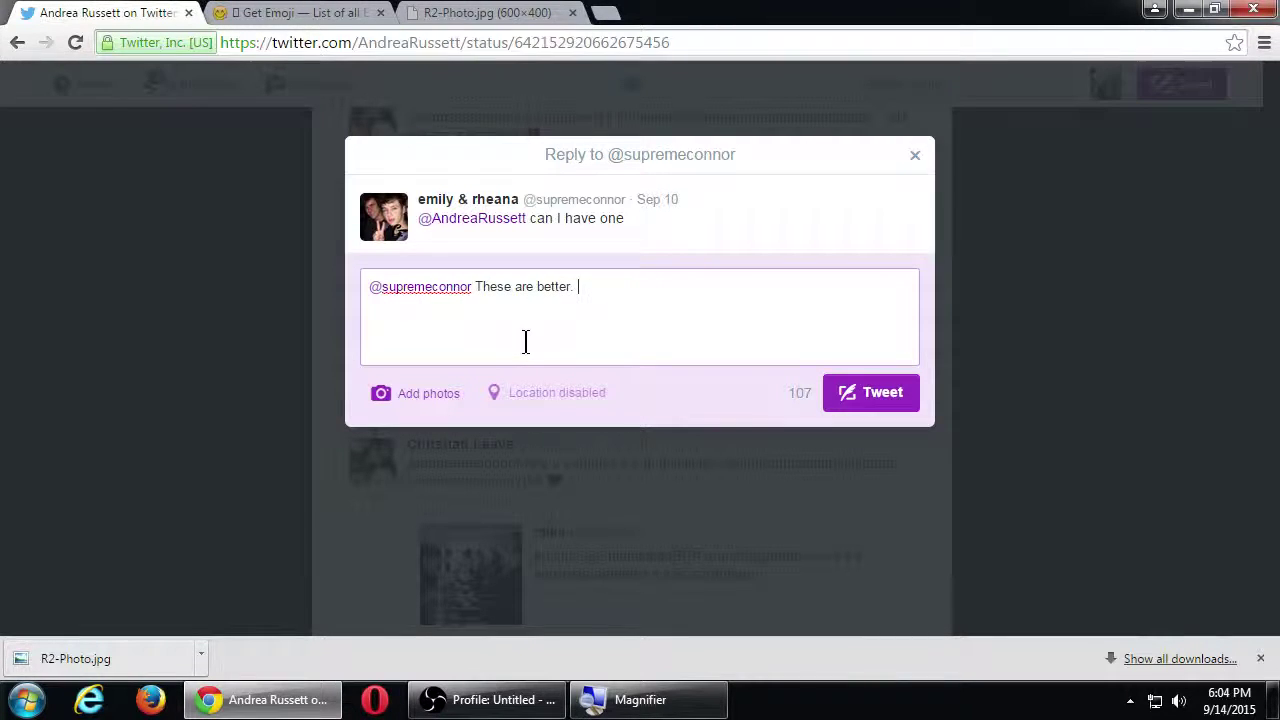
pyautogui.press('BackSpace')
pyautogui.write('L')
pyautogui.press('BackSpace')
# Step: Attach R2-Photo.jpg from the Desktop and post the reply
pyautogui.click(425, 400)
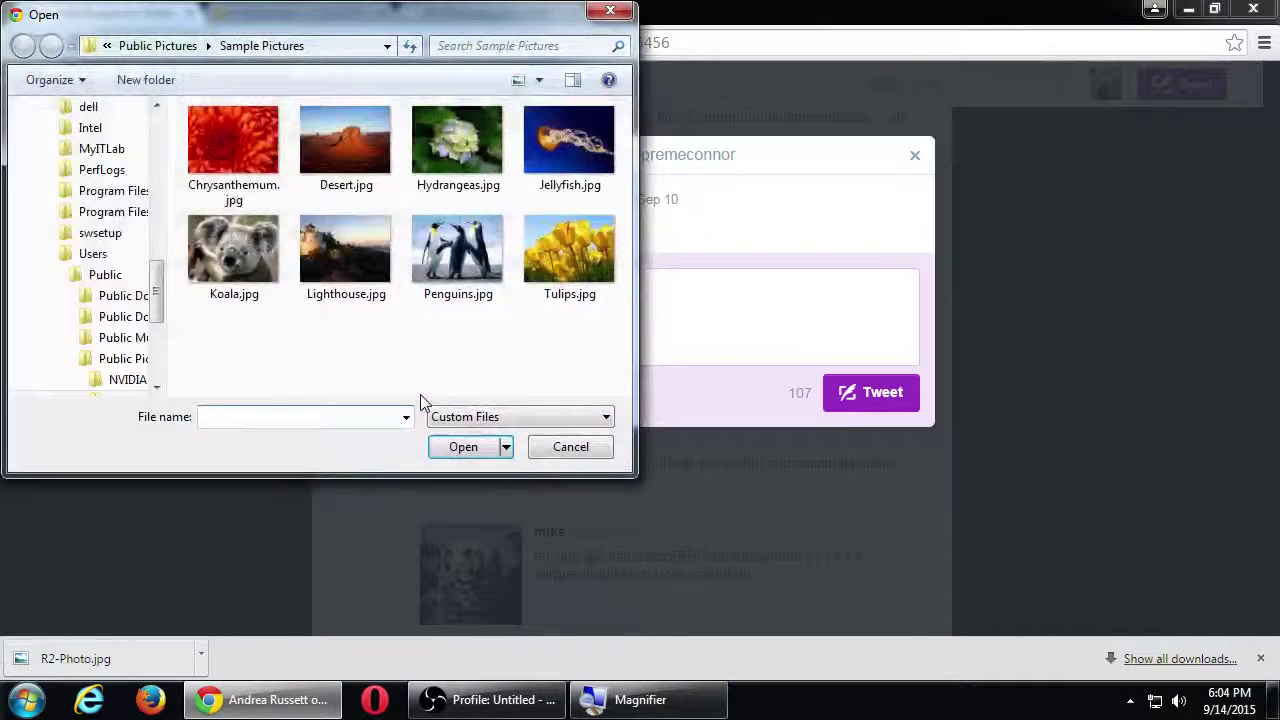
pyautogui.moveTo(157, 294); pyautogui.dragTo(155, 150)
pyautogui.click(76, 138)
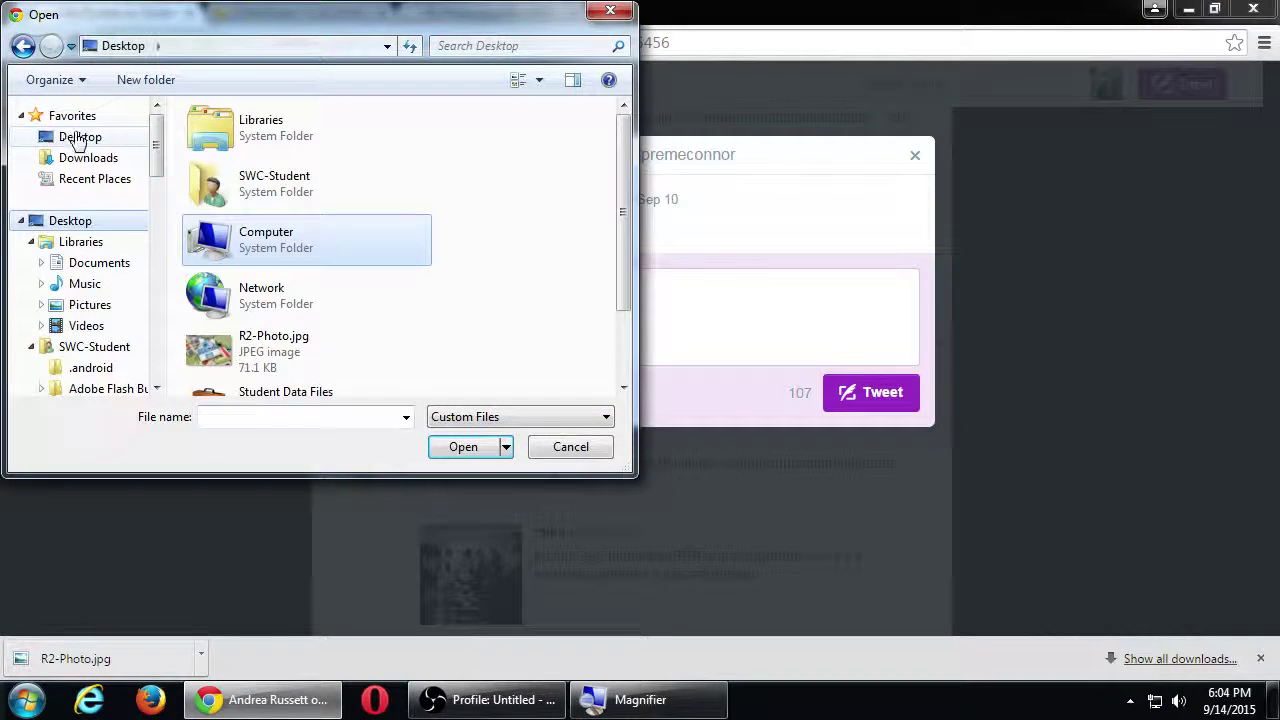
pyautogui.doubleClick(278, 345)
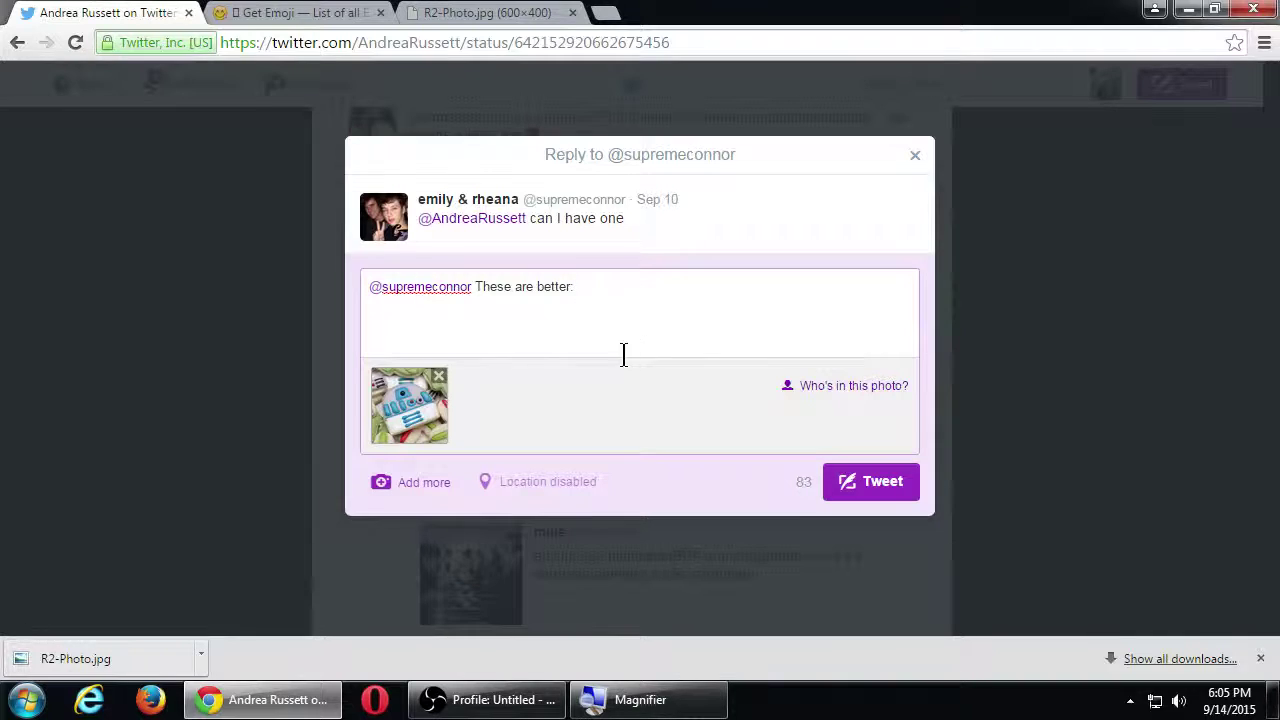
pyautogui.click(857, 488)
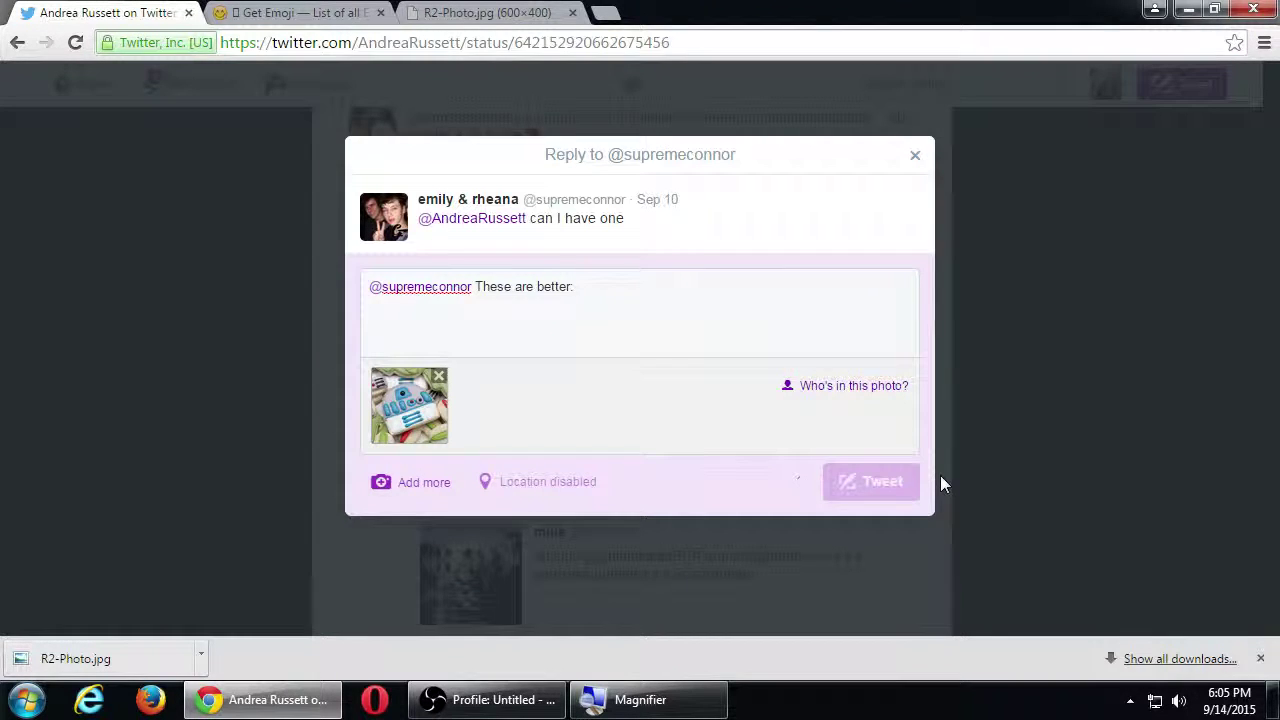
# Step: Favorite the 'bring them to me please' reply while scrolling down the thread
pyautogui.scroll(-5, 945, 485)
pyautogui.scroll(-5, 945, 485)
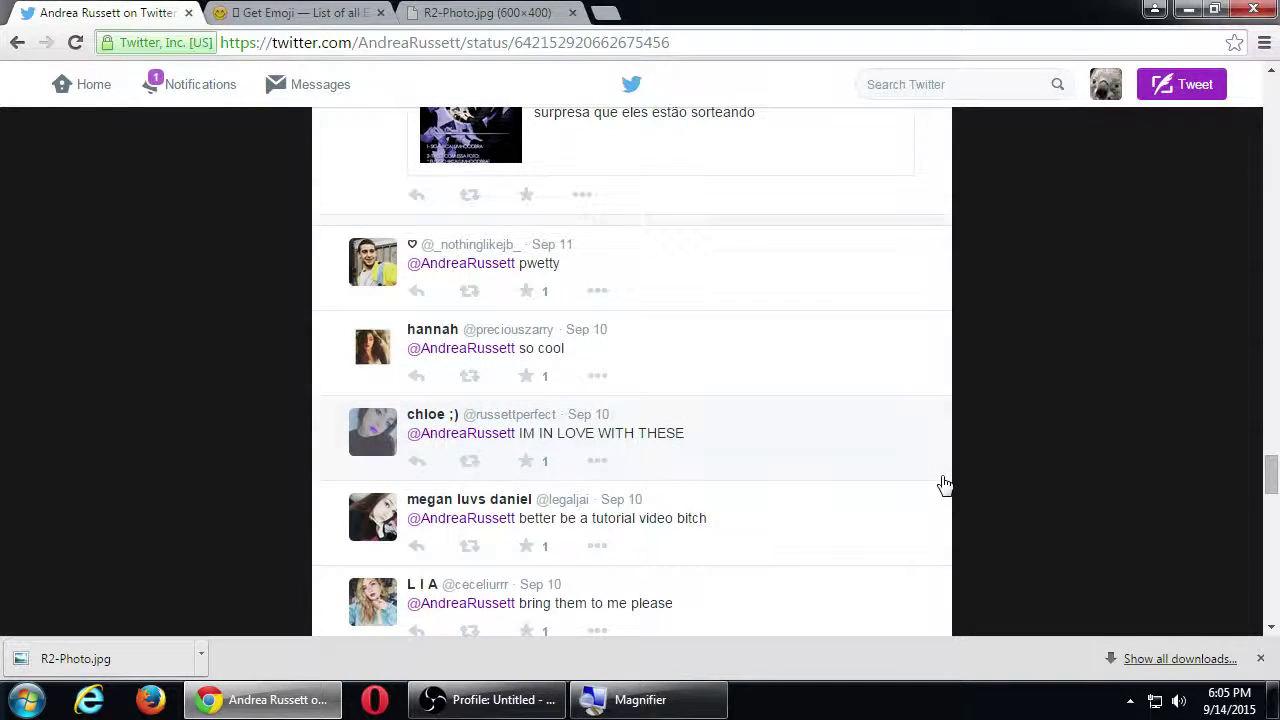
pyautogui.scroll(-2, 945, 485)
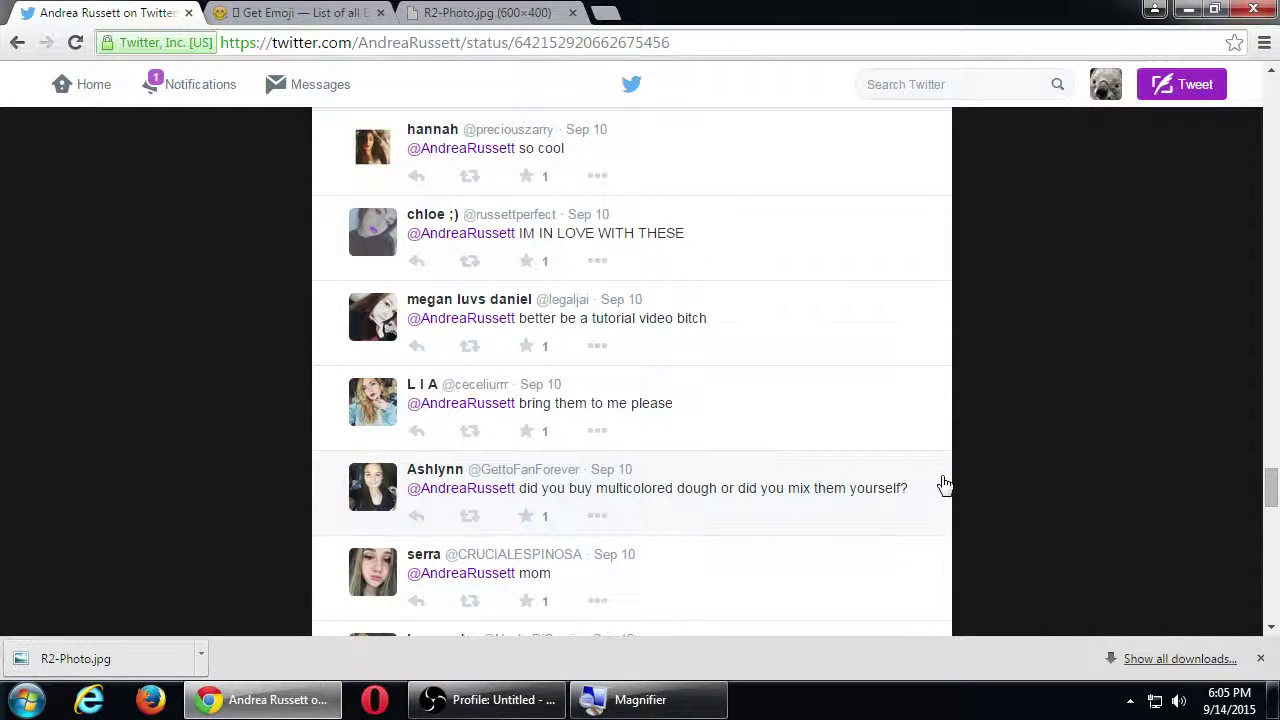
pyautogui.click(528, 430)
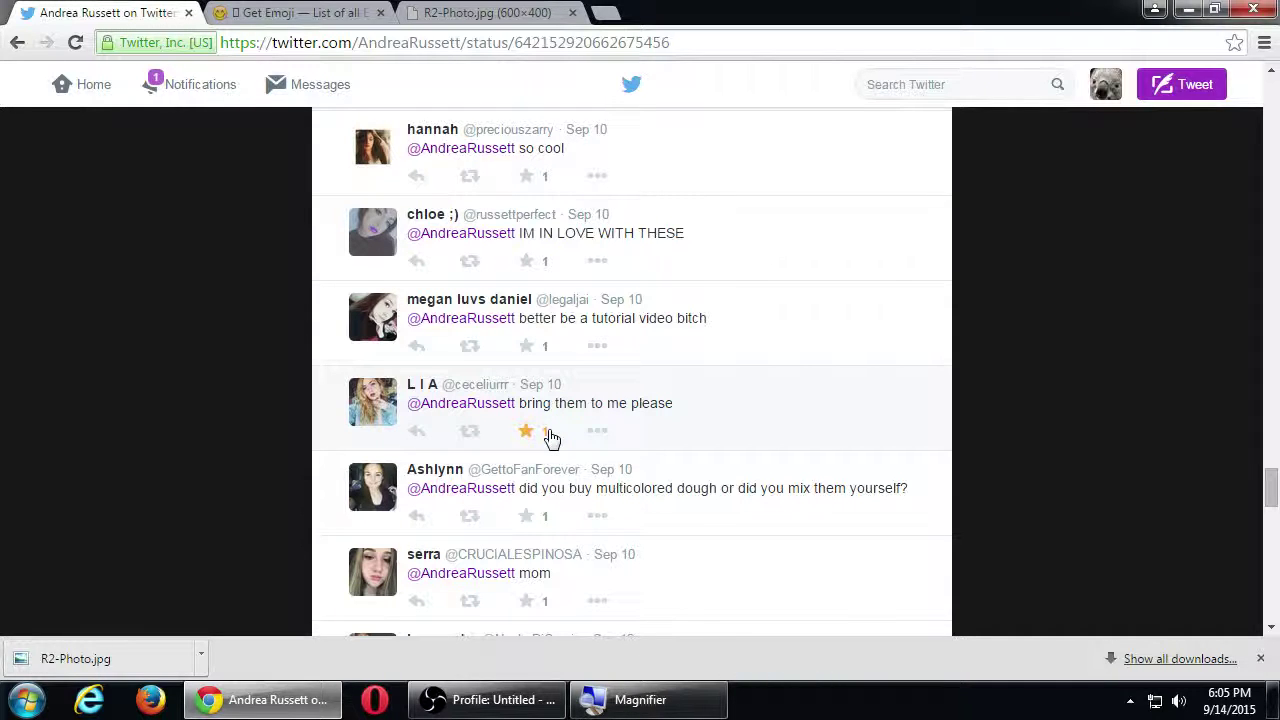
pyautogui.scroll(-4, 817, 443)
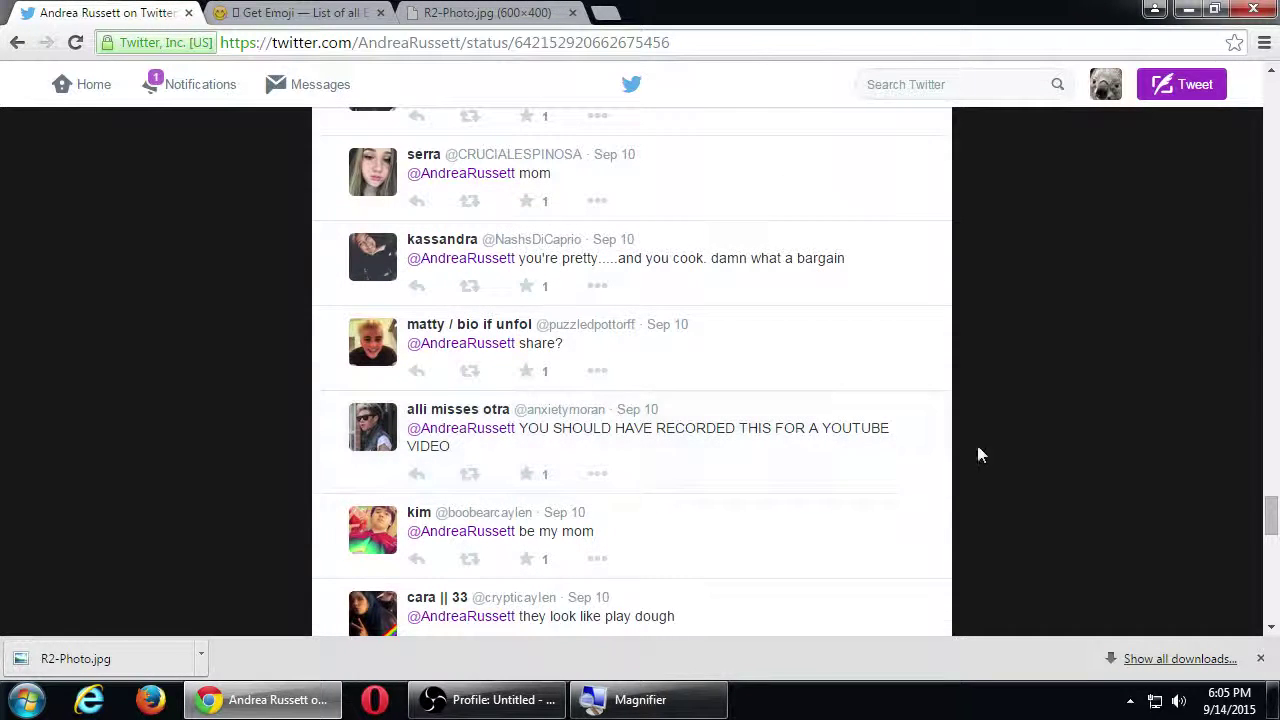
pyautogui.scroll(-1, 1021, 441)
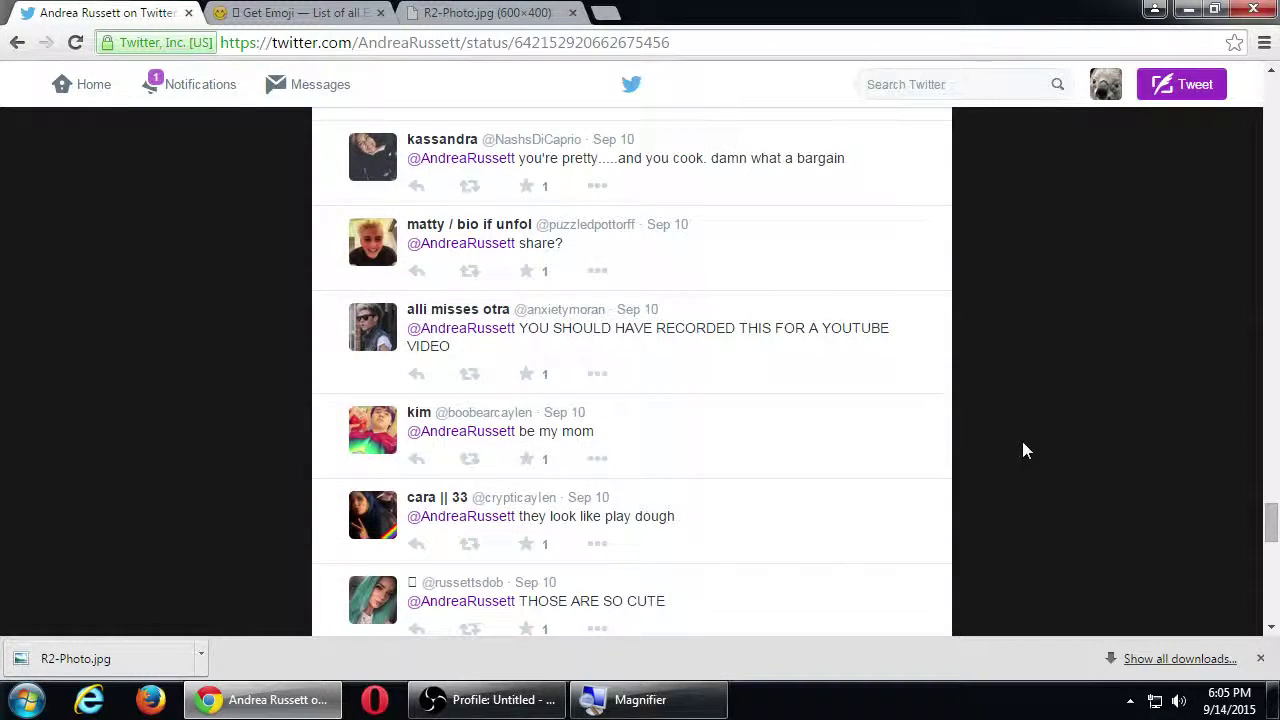
pyautogui.scroll(-2, 1022, 441)
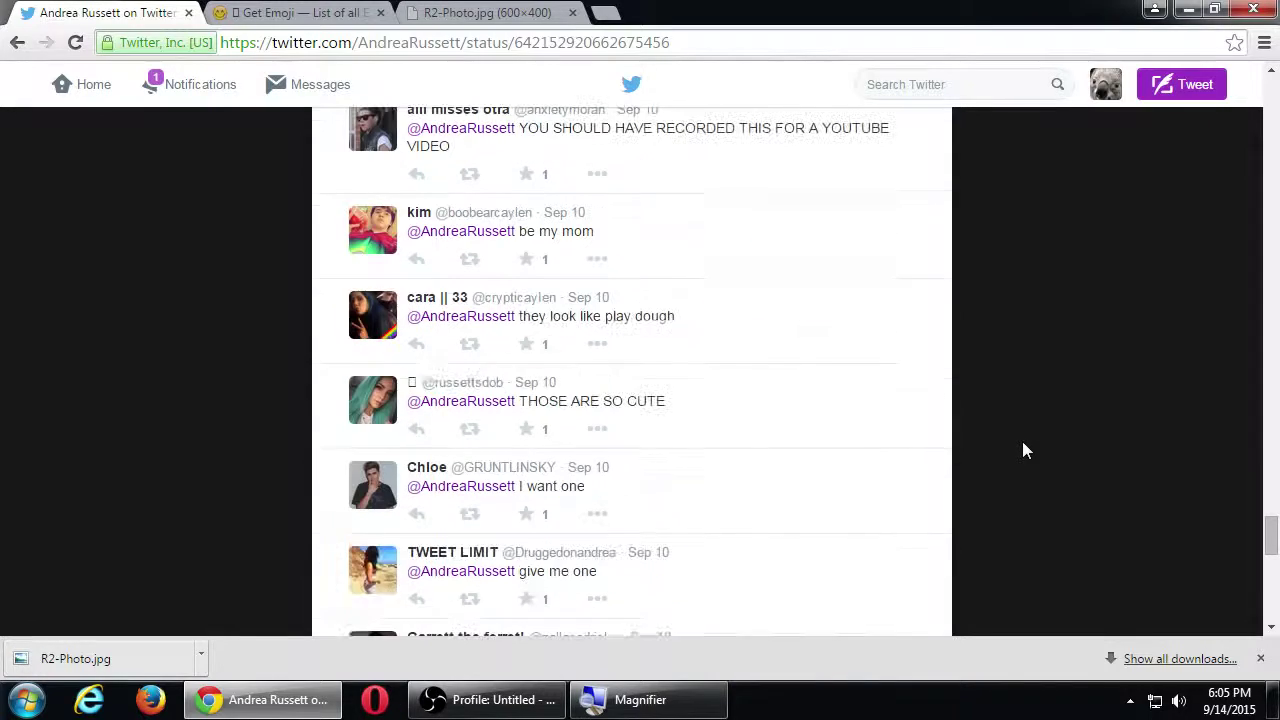
# Step: Save the full-size Star Wars character cookies image from the r2d2 cookie results, then return to Twitter
pyautogui.click(505, 10)
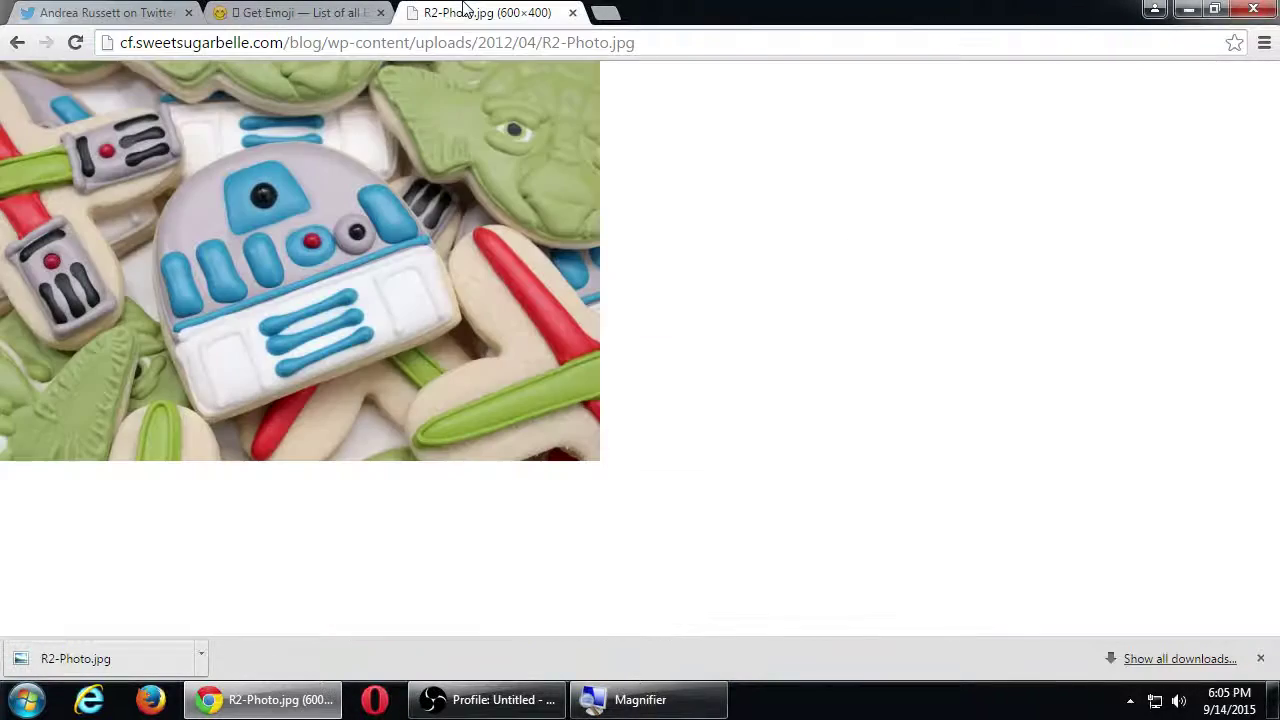
pyautogui.click(16, 45)
pyautogui.scroll(-3, 484, 236)
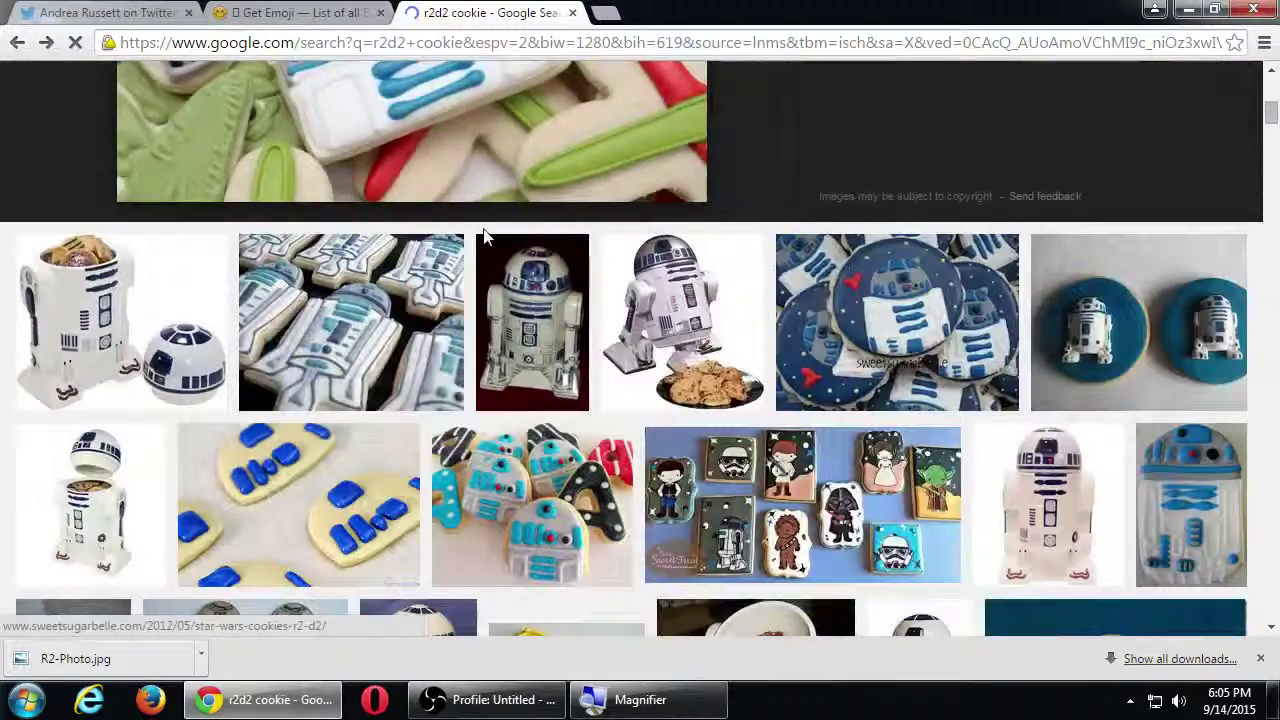
pyautogui.scroll(-1, 484, 236)
pyautogui.click(855, 383)
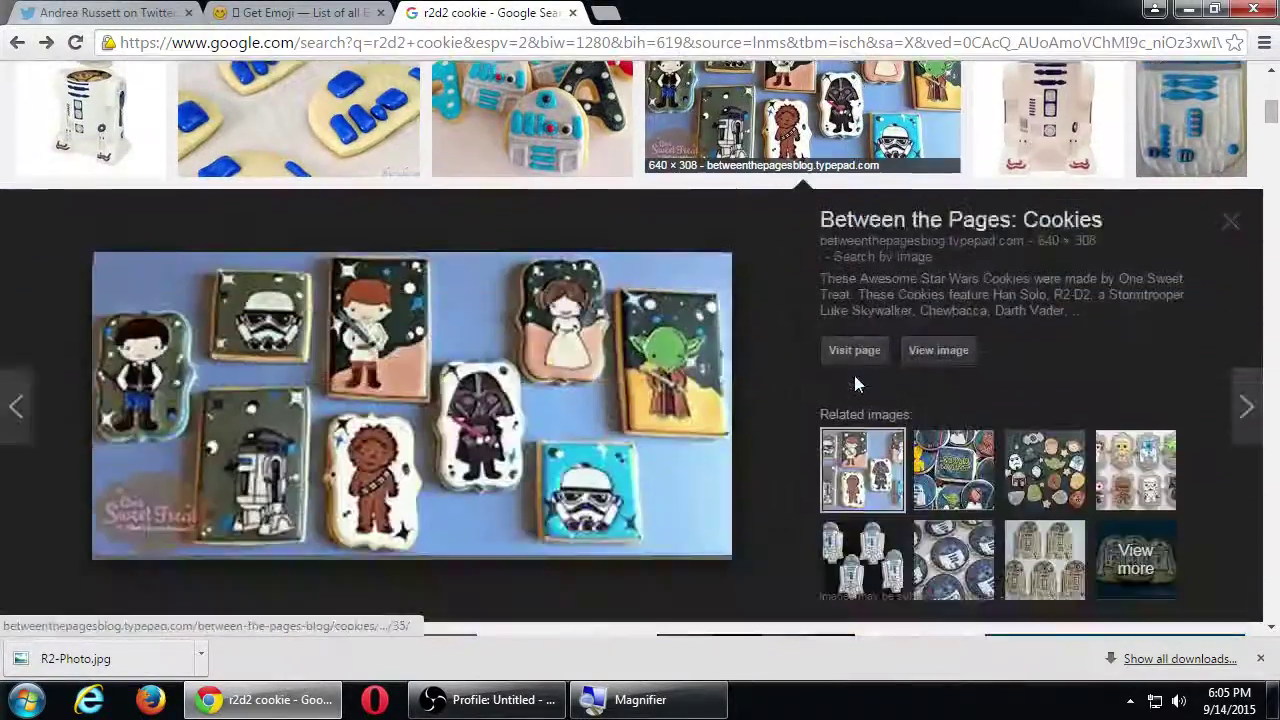
pyautogui.click(933, 356)
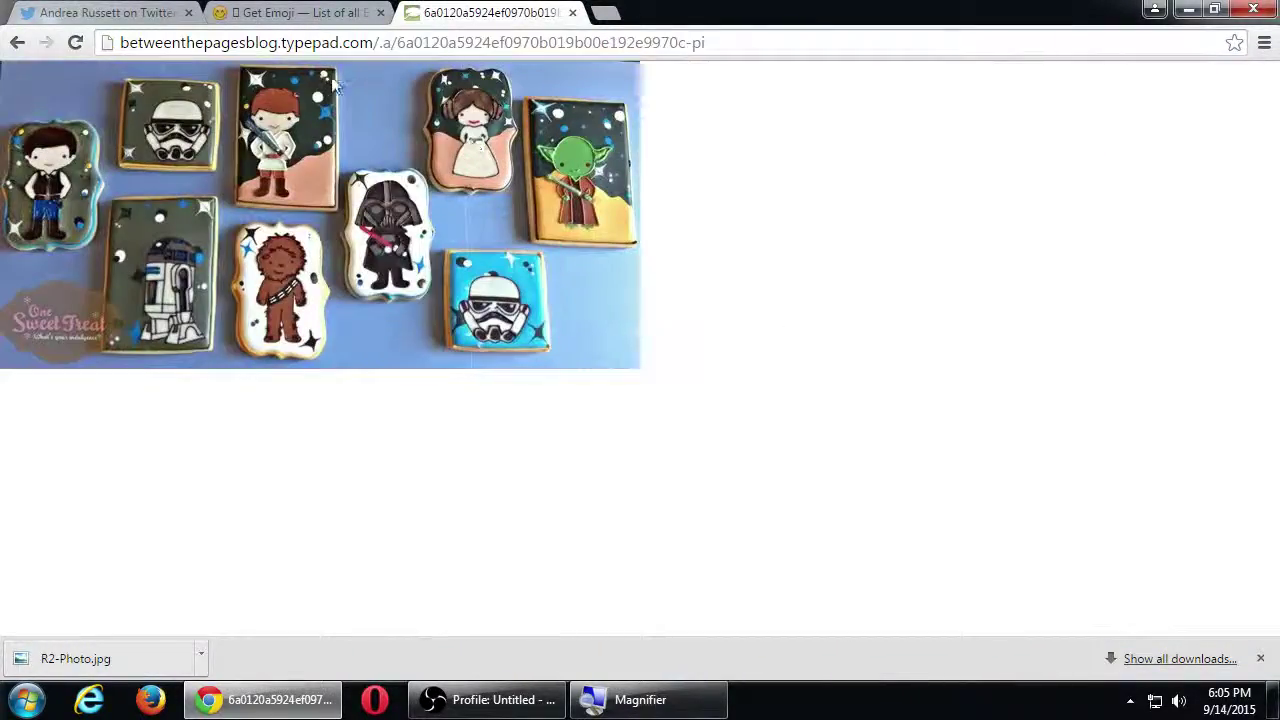
pyautogui.rightClick(330, 167)
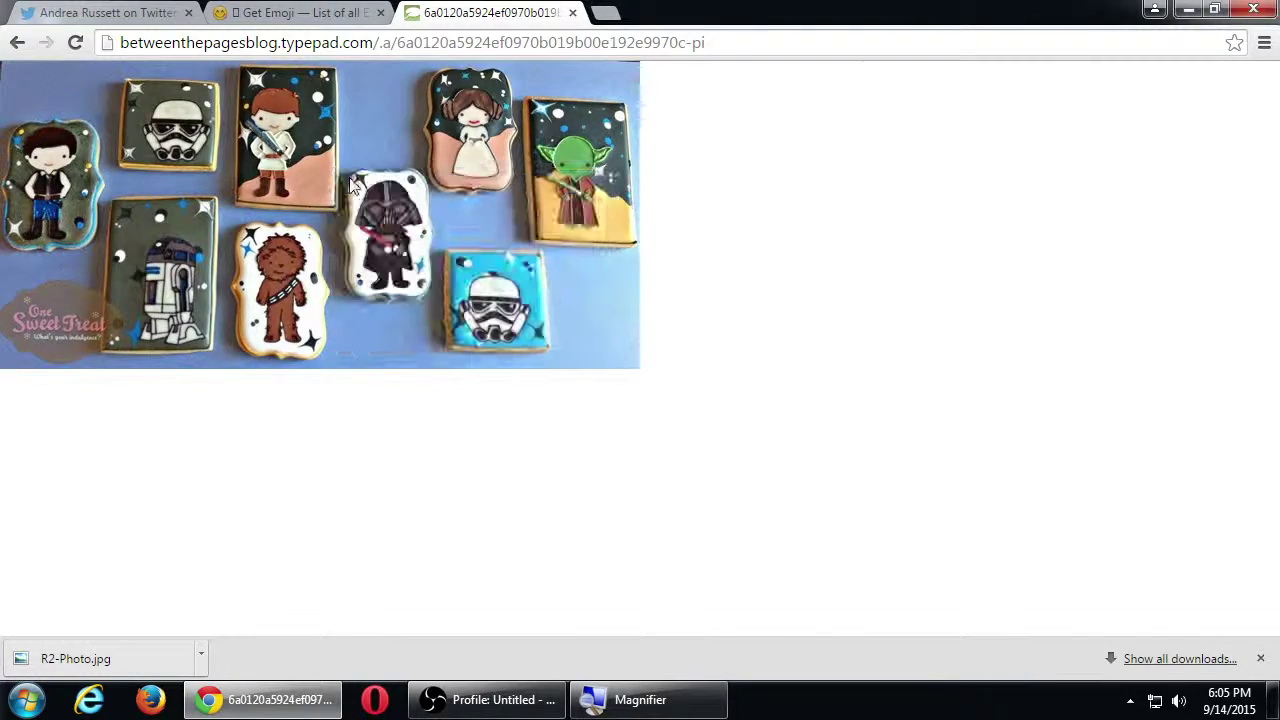
pyautogui.click(351, 181)
pyautogui.click(466, 449)
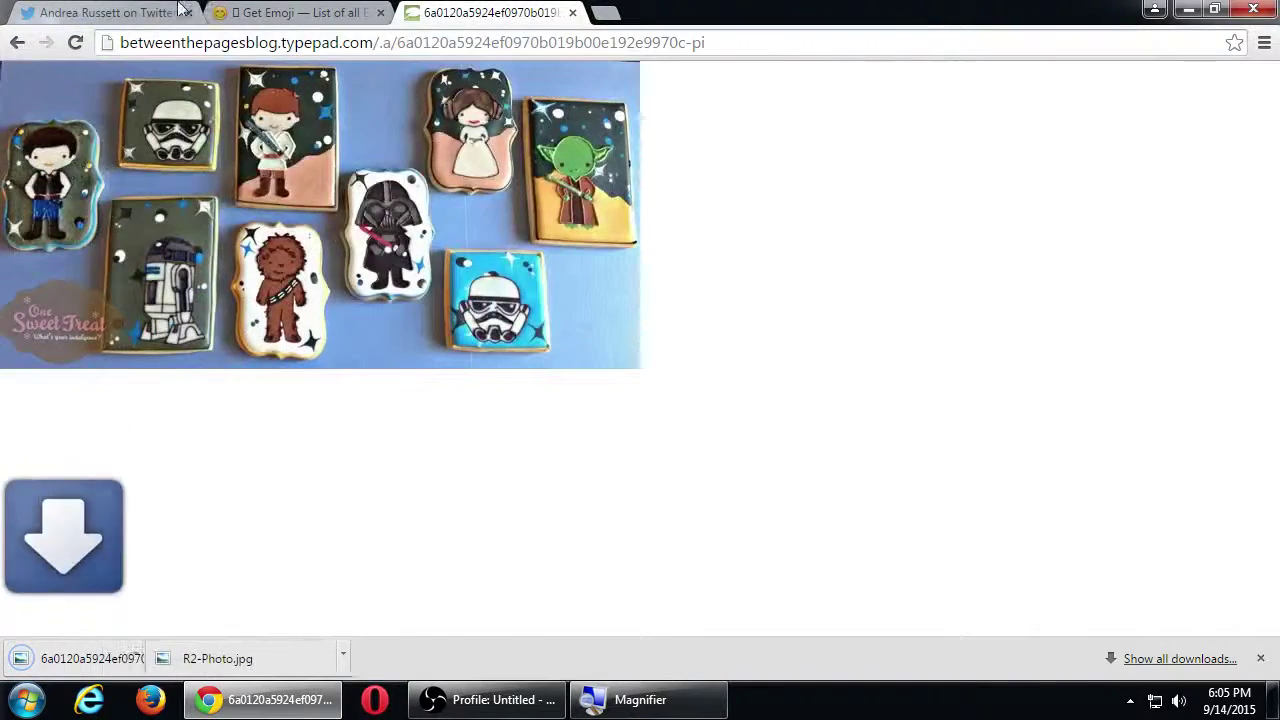
pyautogui.click(170, 10)
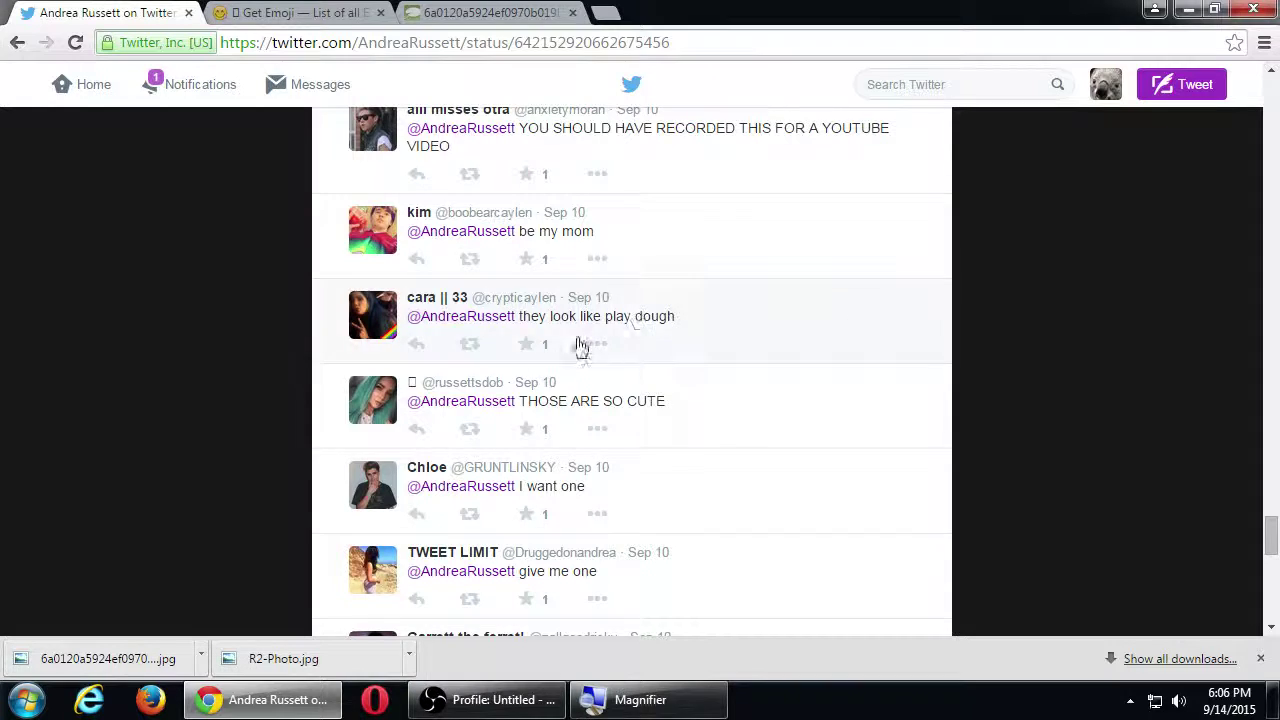
# Step: Reply to 'THOSE ARE SO CUTE' with 'Yes! Which of these is your fave?', removing the extra mention
pyautogui.click(416, 429)
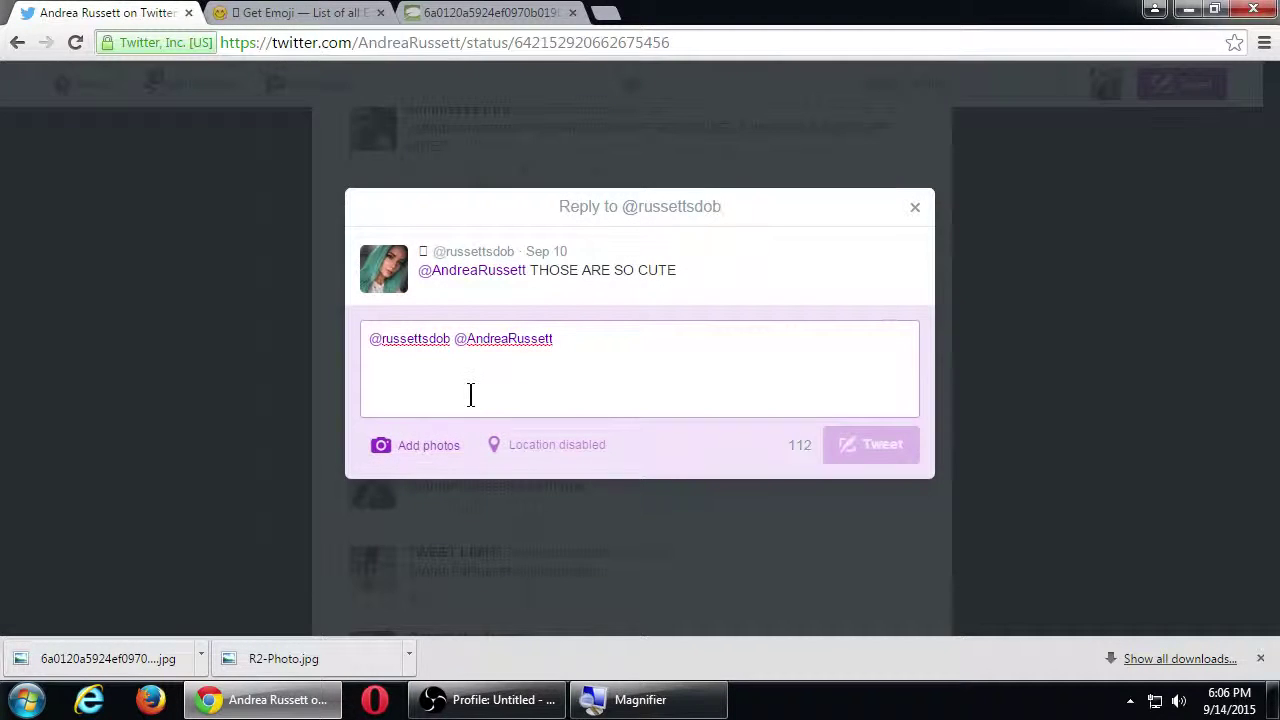
pyautogui.hotkey('ctrl', 'shift', 'Left')
pyautogui.press('BackSpace')
pyautogui.press('BackSpace')
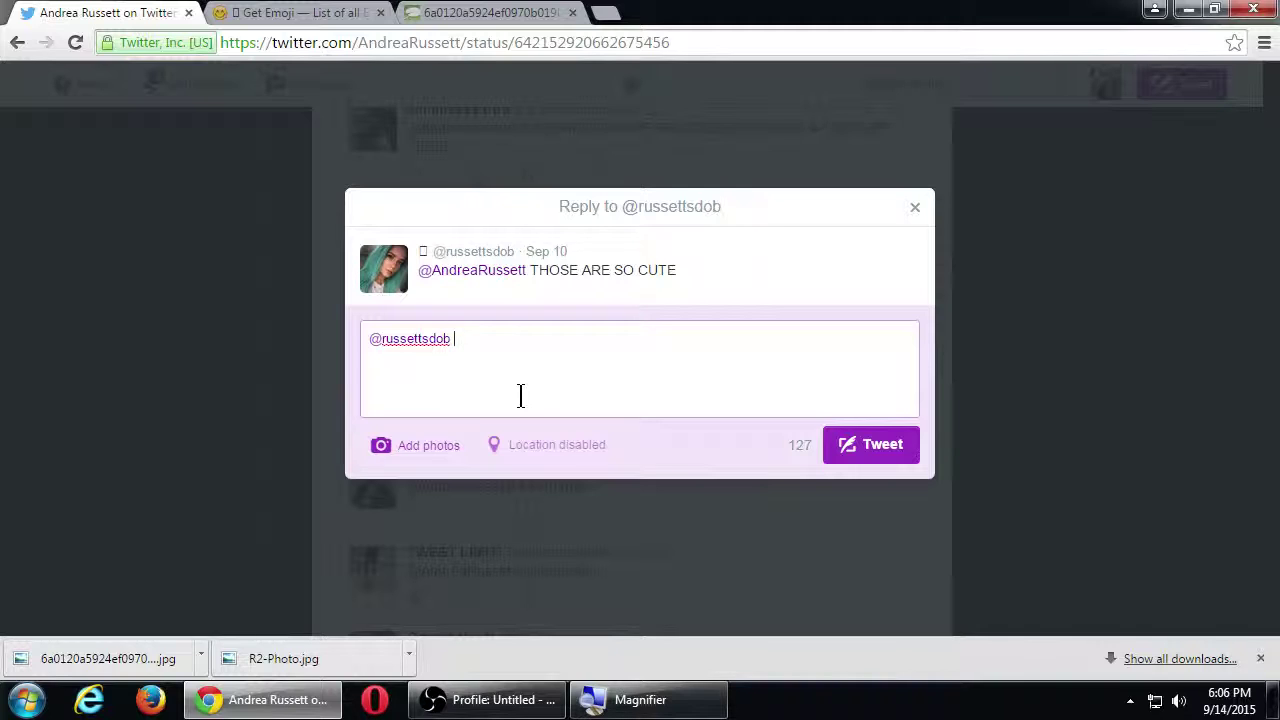
pyautogui.write('! ')
pyautogui.write('What do y')
pyautogui.write('ou')
pyautogui.hotkey('shift', 'Home')
pyautogui.write('whic')
pyautogui.hotkey('shift', 'Home')
pyautogui.write('Which of these is your fave')
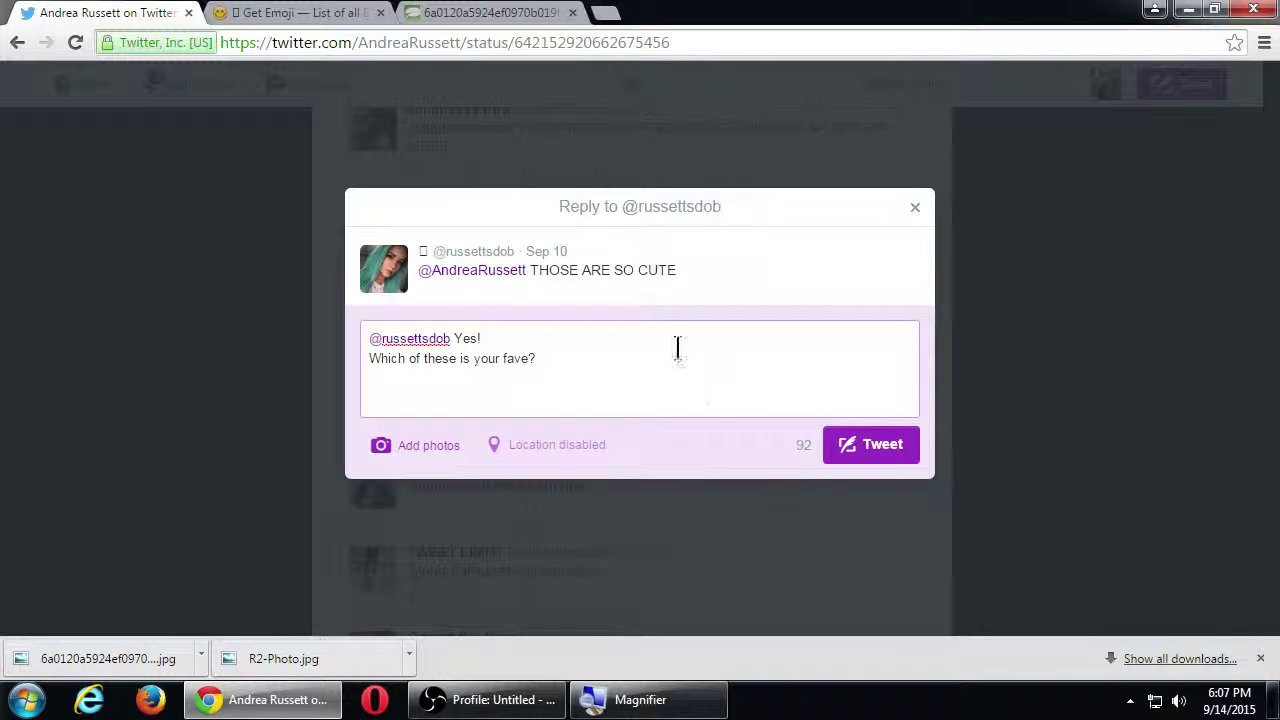
pyautogui.click(392, 448)
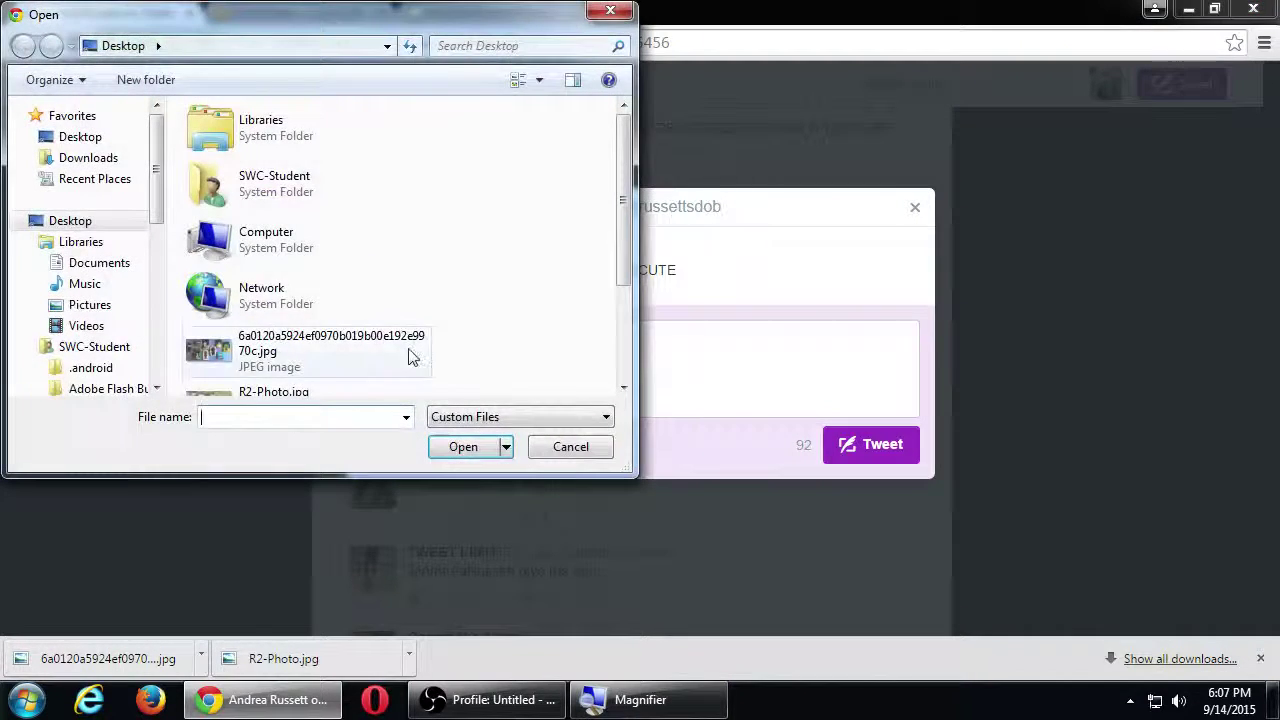
# Step: Attach the 6a0120...jpg Star Wars cookies photo from the Desktop and send the reply
pyautogui.click(386, 357)
pyautogui.click(460, 447)
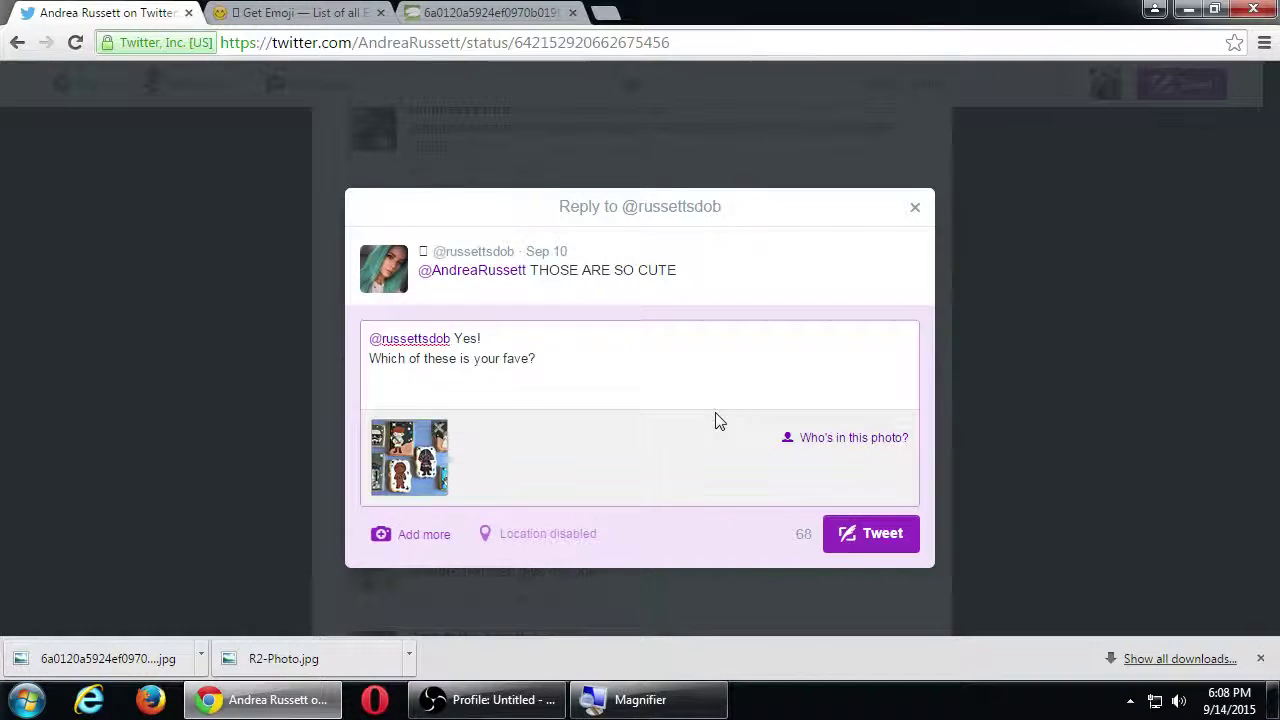
pyautogui.click(876, 538)
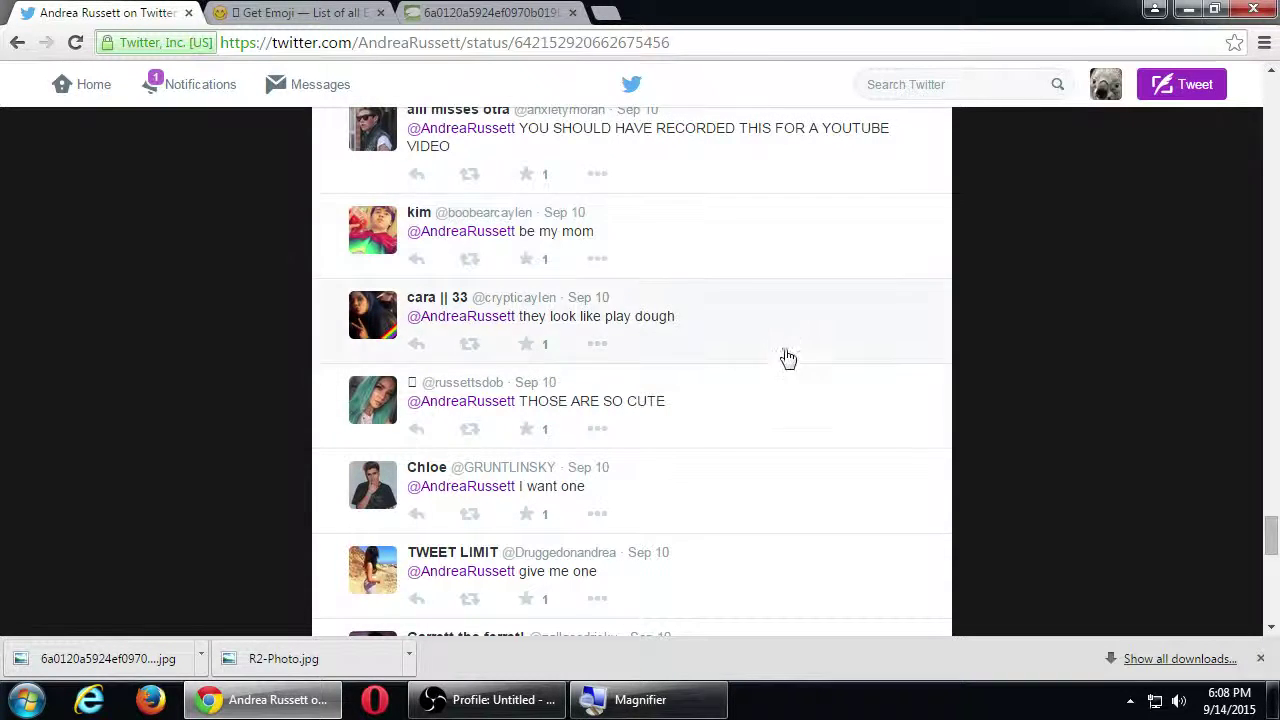
# Step: Change the Google Images search from 'artsistic rock' to 'painted rock'
pyautogui.scroll(-4, 860, 420)
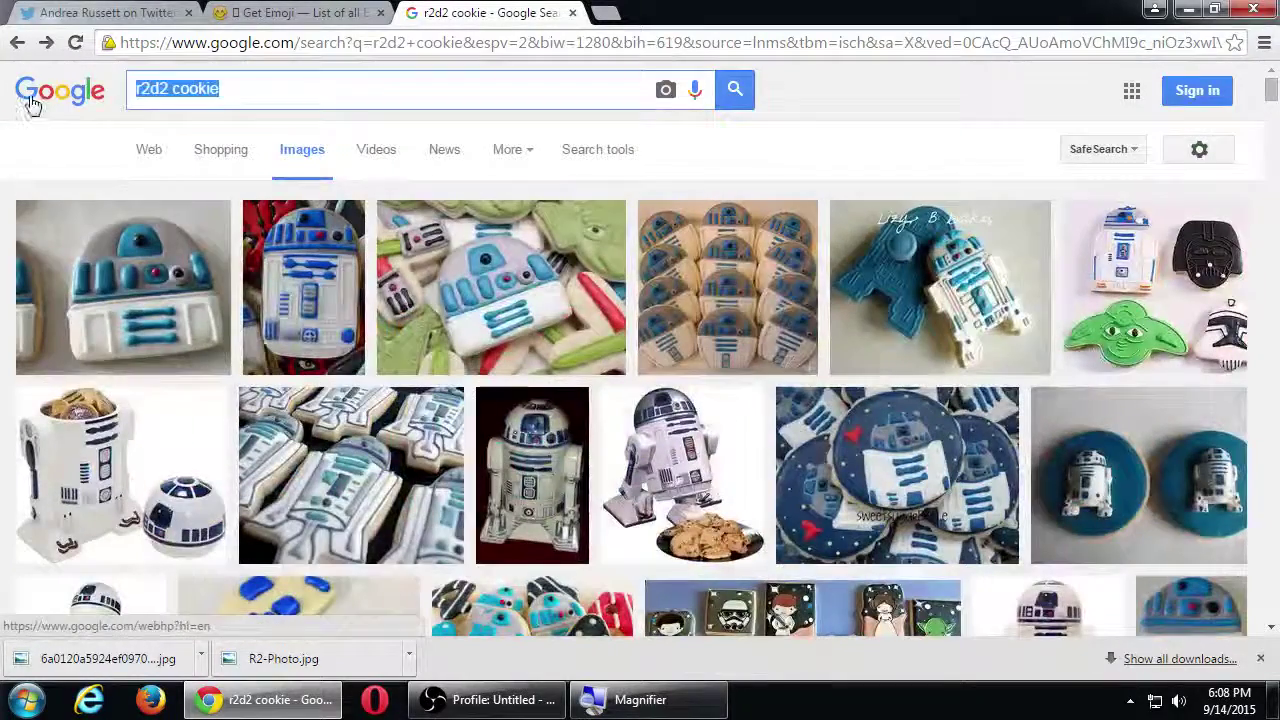
pyautogui.write('arts')
pyautogui.write('istic rock')
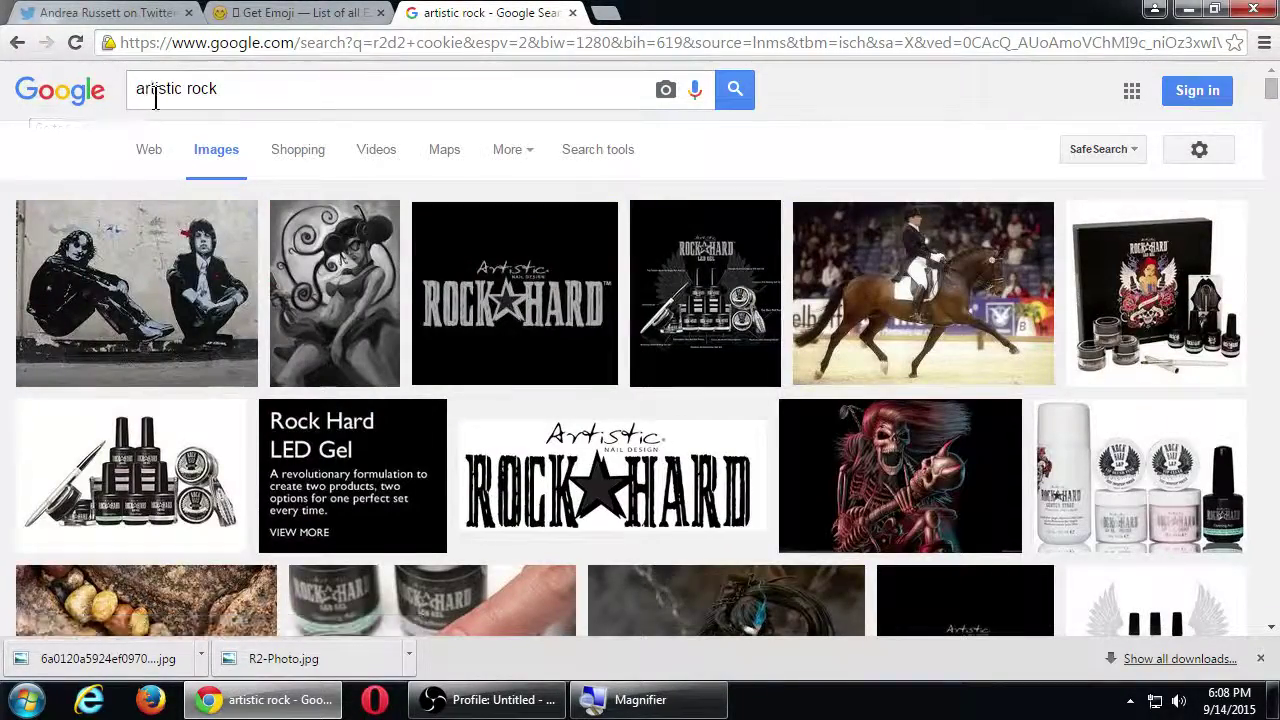
pyautogui.doubleClick(152, 90)
pyautogui.write('painted')
pyautogui.press('Return')
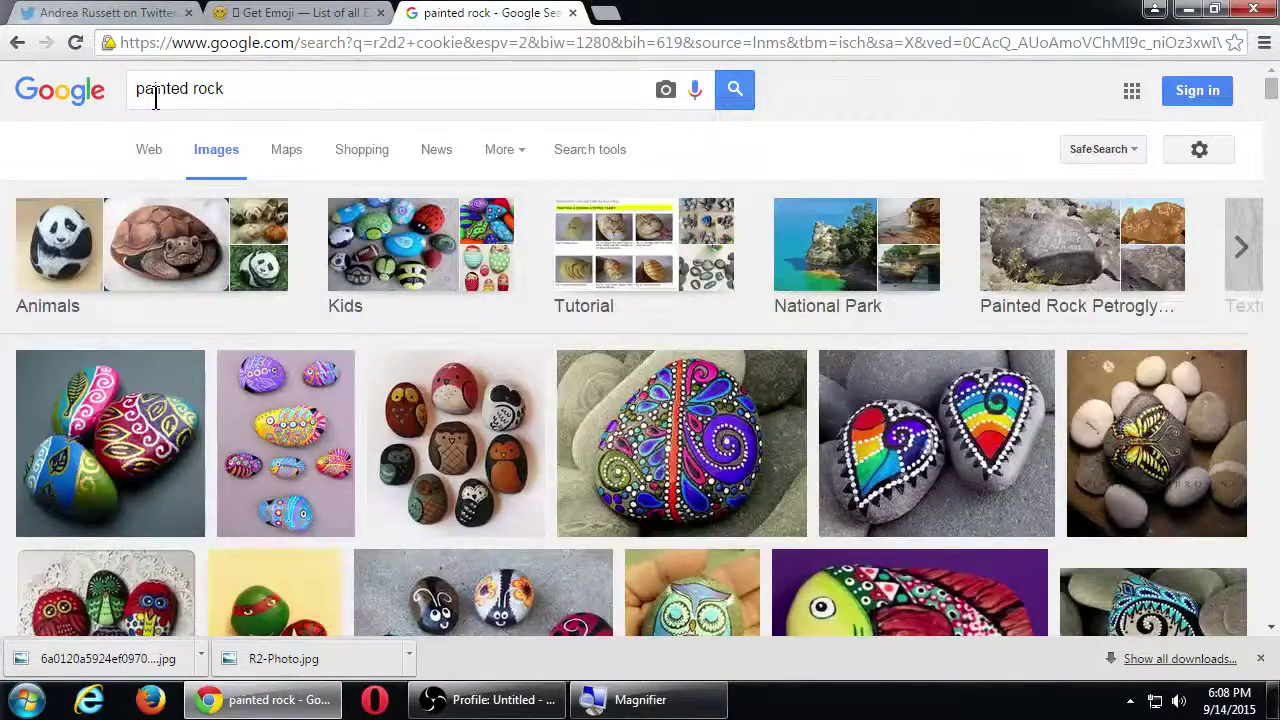
# Step: Save the full-size owl rocks picture as so-many-owls.jpg and return to Twitter
pyautogui.click(466, 478)
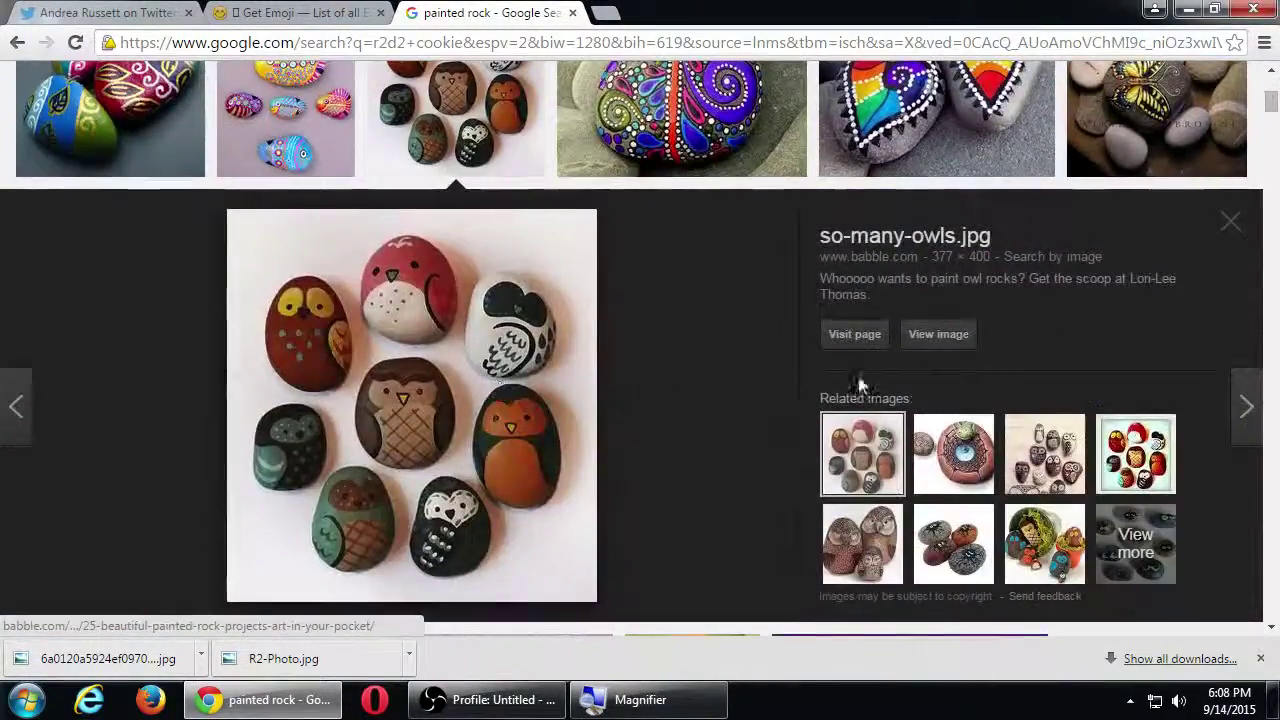
pyautogui.click(938, 334)
pyautogui.rightClick(234, 223)
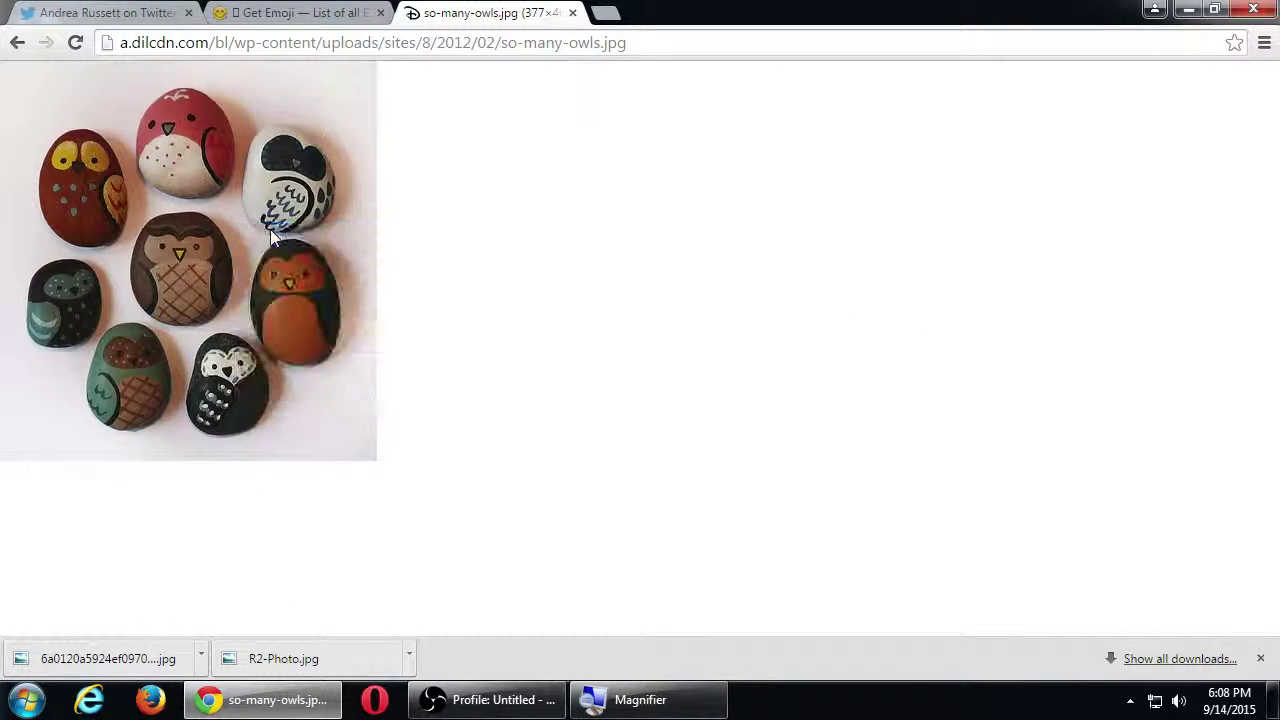
pyautogui.click(262, 235)
pyautogui.click(472, 446)
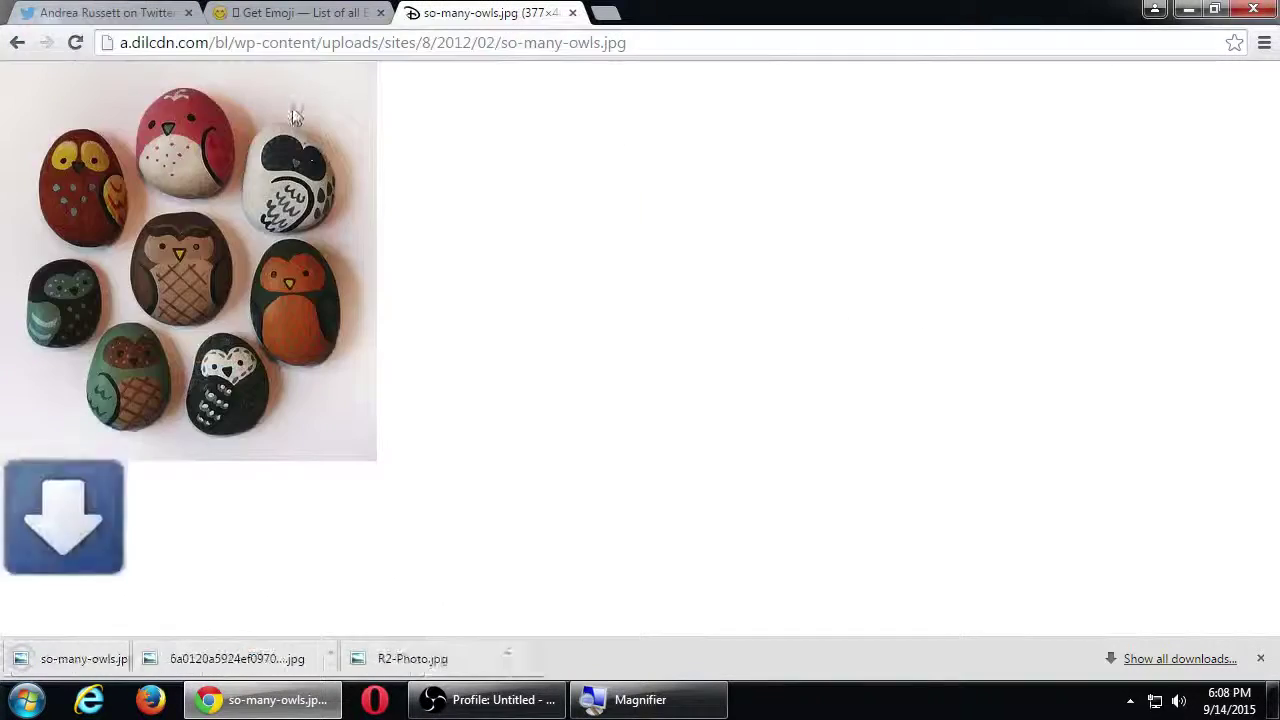
pyautogui.click(110, 12)
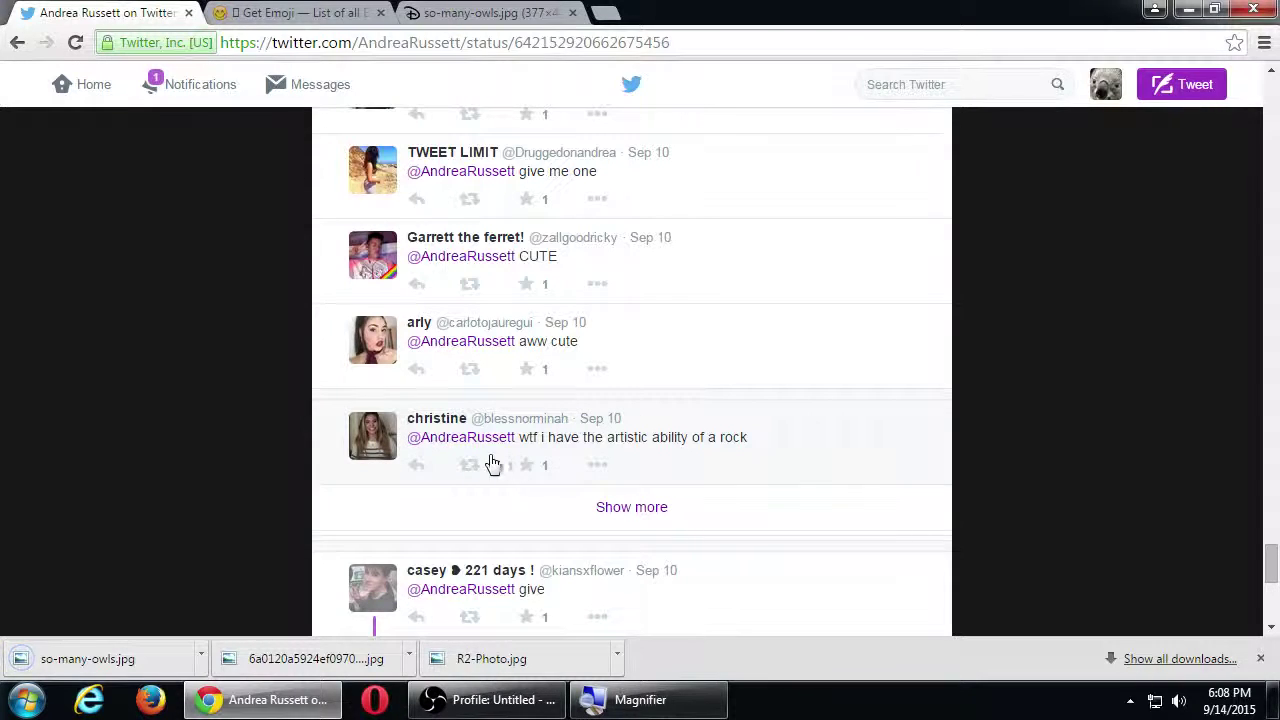
# Step: Reply to the rock-ability comment, without the extra mention, attaching so-many-owls.jpg and 'rocks can be very artistic, actually.'
pyautogui.click(416, 465)
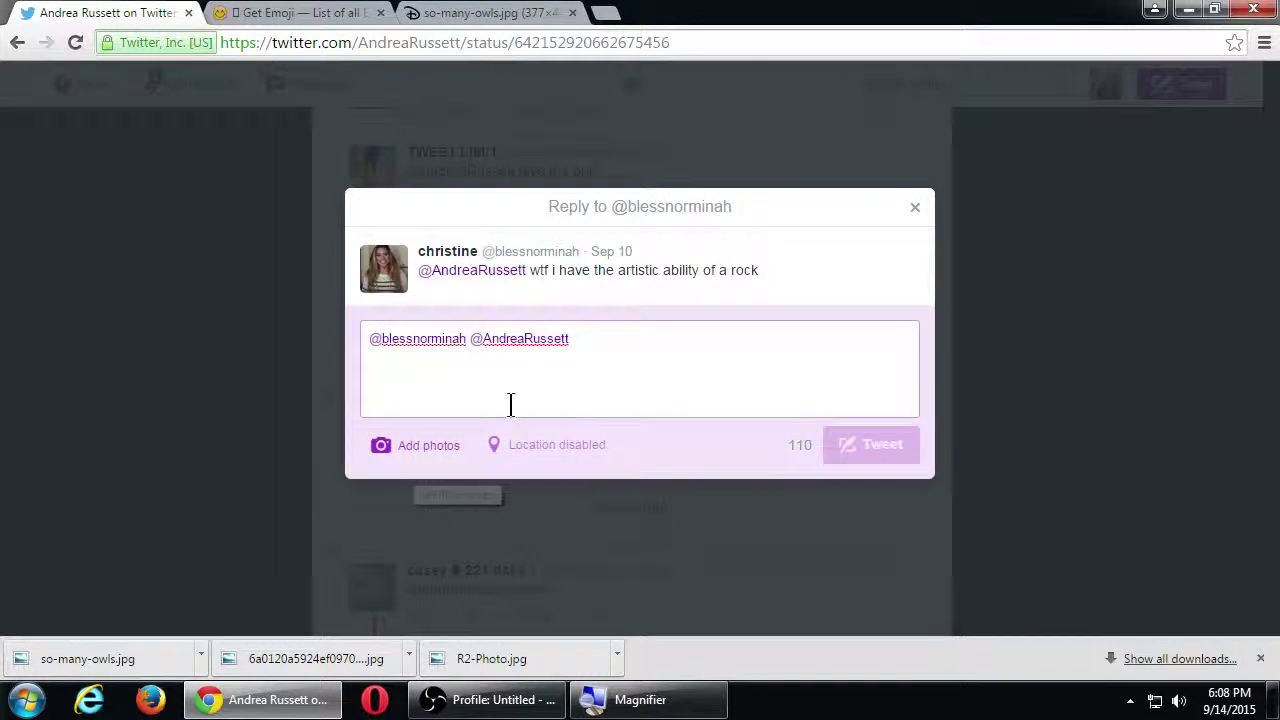
pyautogui.click(563, 391)
pyautogui.hotkey('ctrl', 'shift', 'Left')
pyautogui.press('BackSpace')
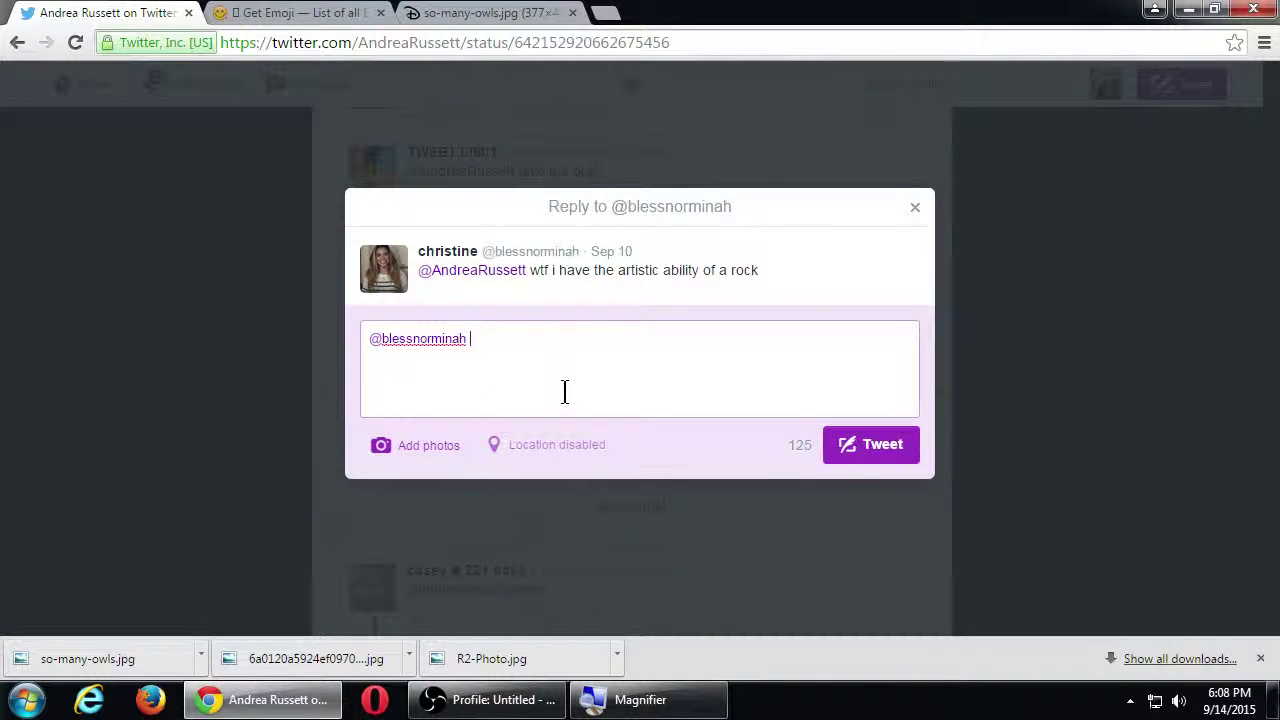
pyautogui.click(435, 439)
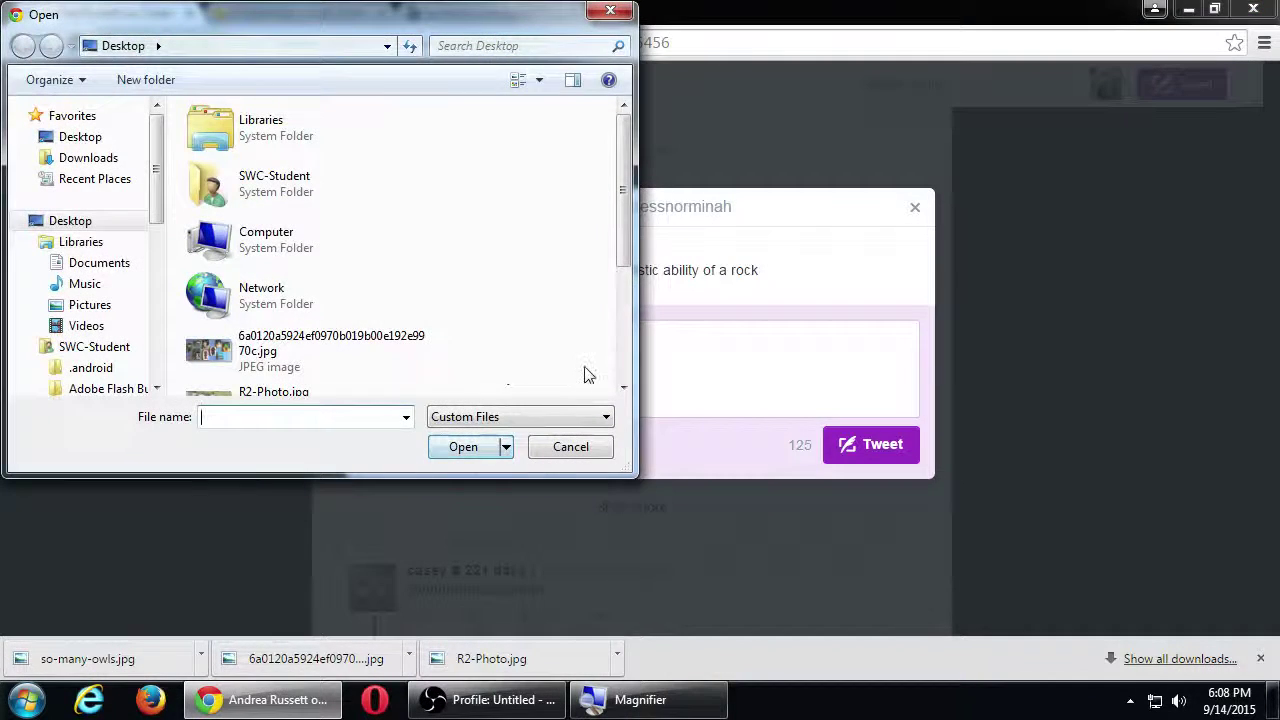
pyautogui.scroll(-4, 620, 352)
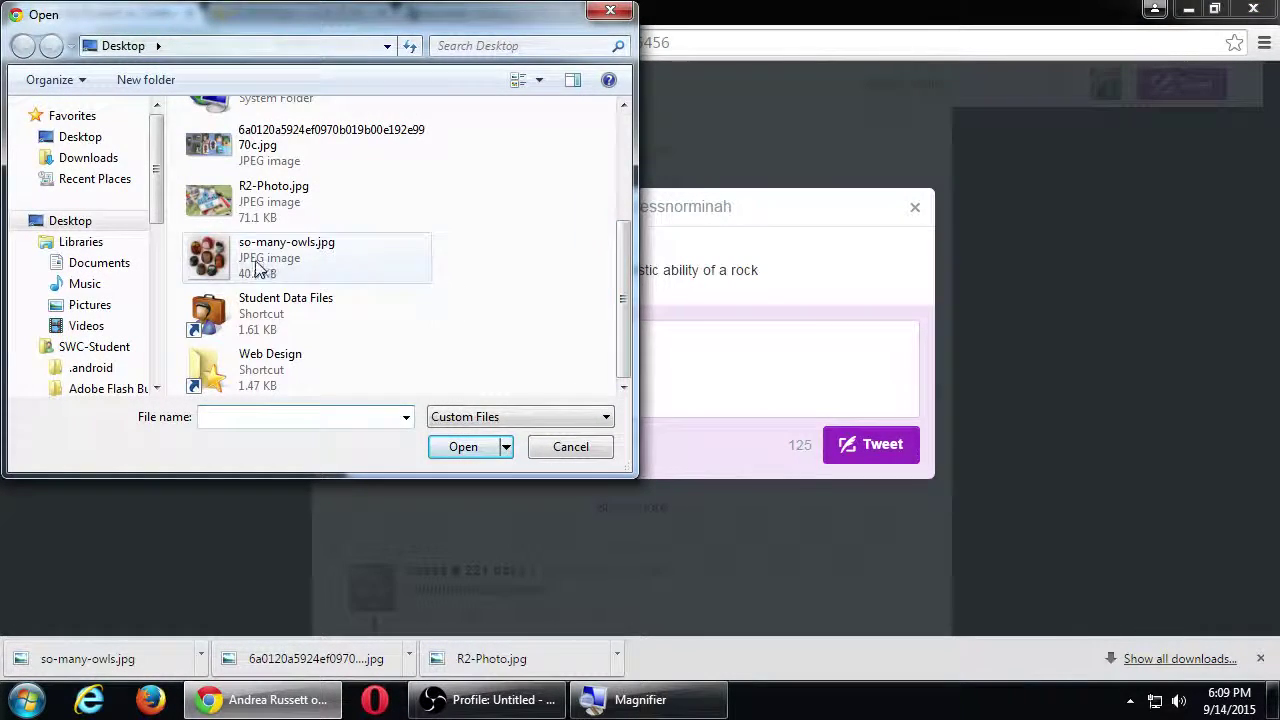
pyautogui.doubleClick(424, 281)
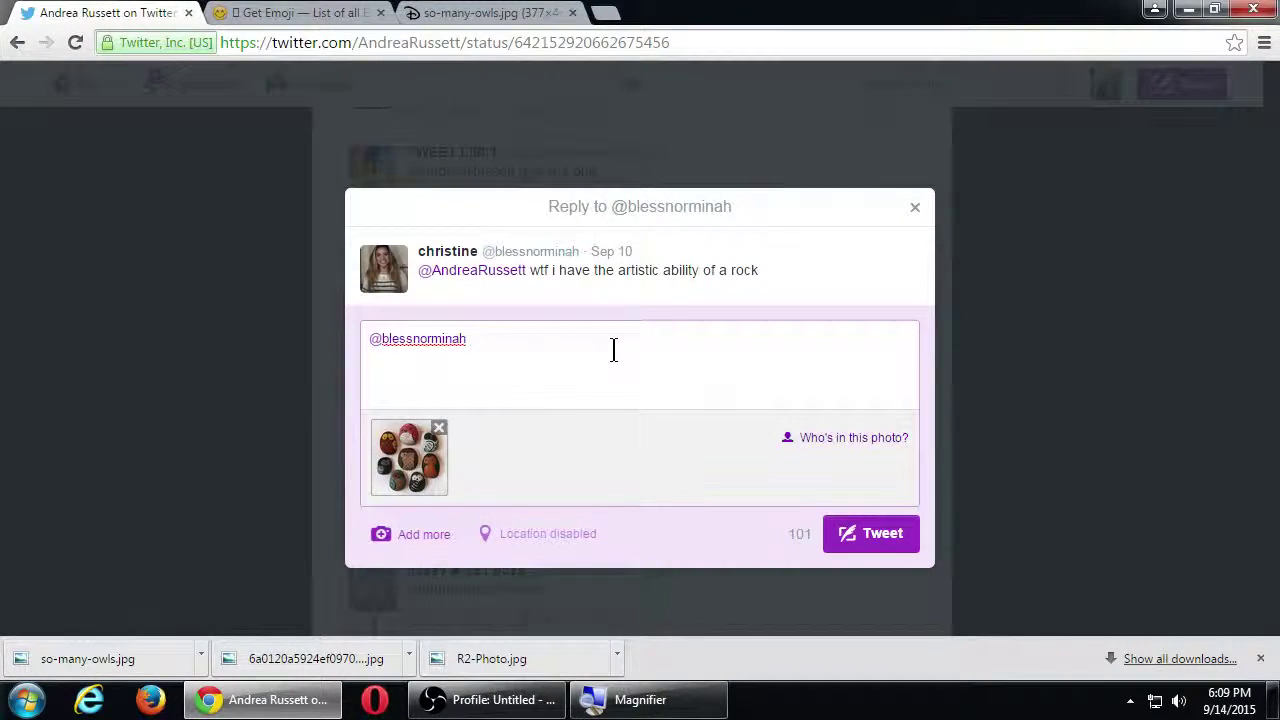
pyautogui.write('rocks a')
pyautogui.write('an be very artistic')
pyautogui.press('BackSpace')
pyautogui.press('BackSpace')
pyautogui.write(', actually.')
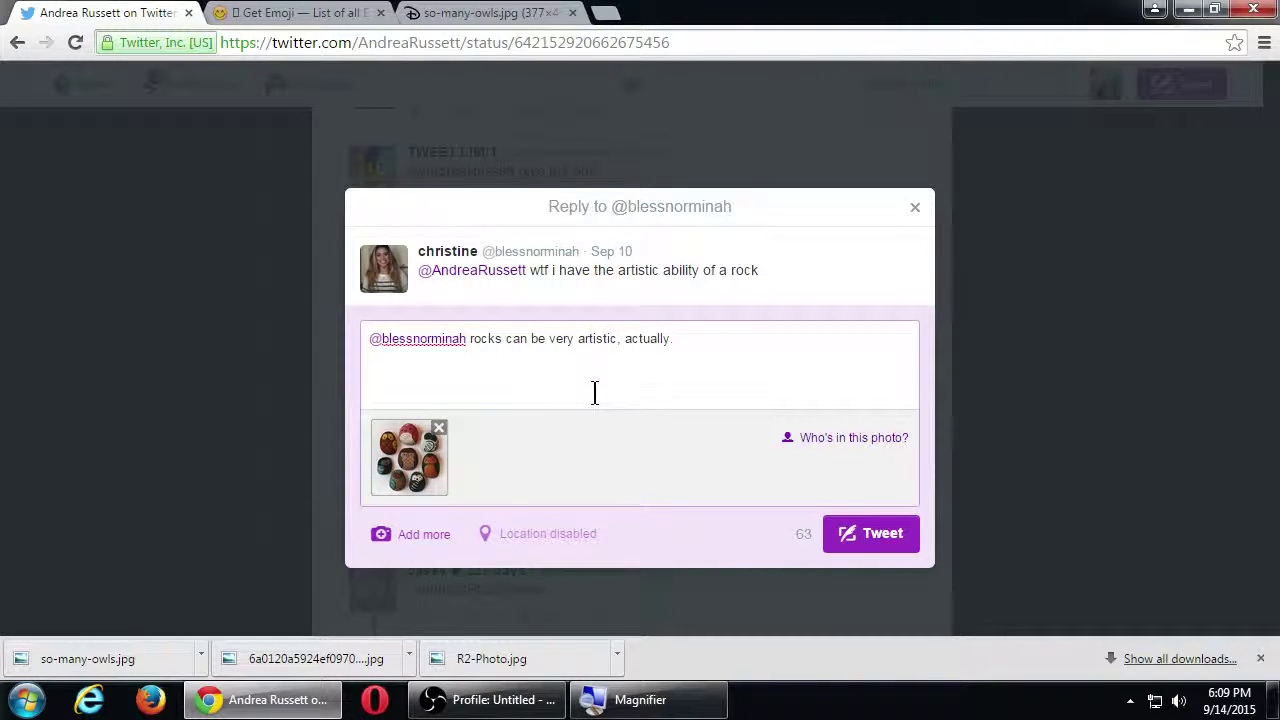
pyautogui.hotkey('ctrl', 'Return')
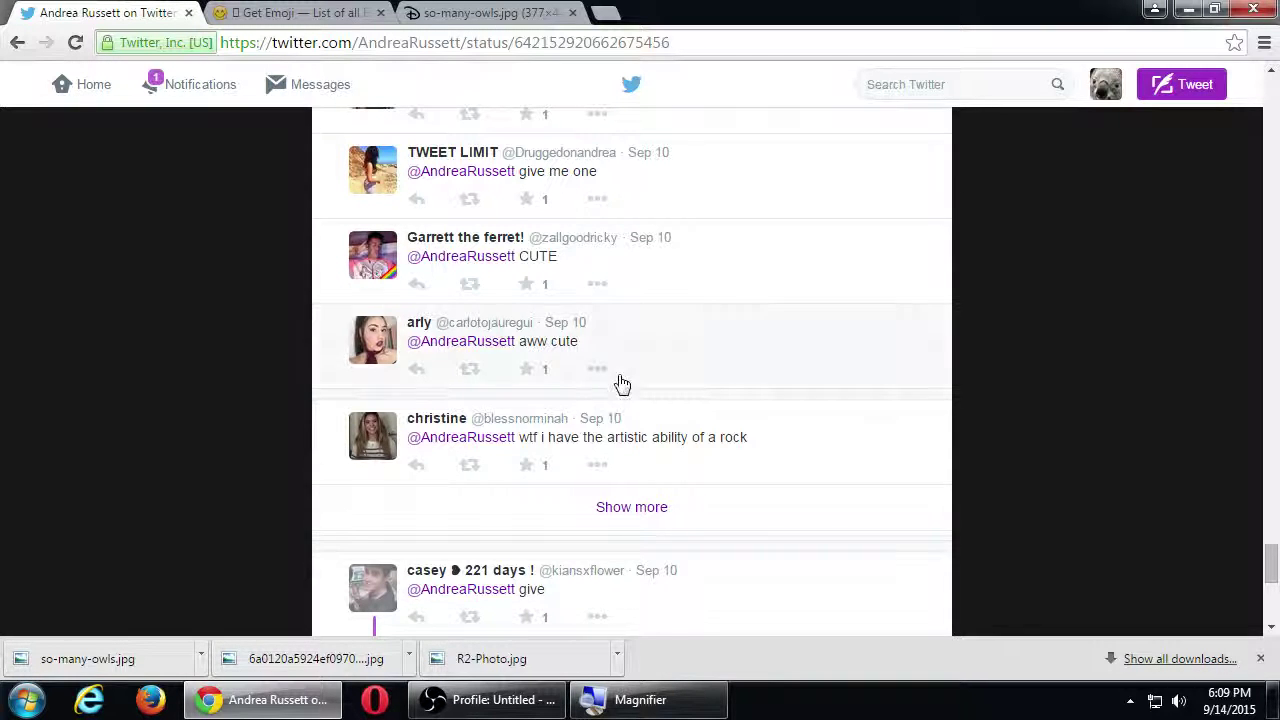
# Step: Scroll through the rest of the 'I made cookies :)' reply thread, then go back Home
pyautogui.scroll(-4, 800, 460)
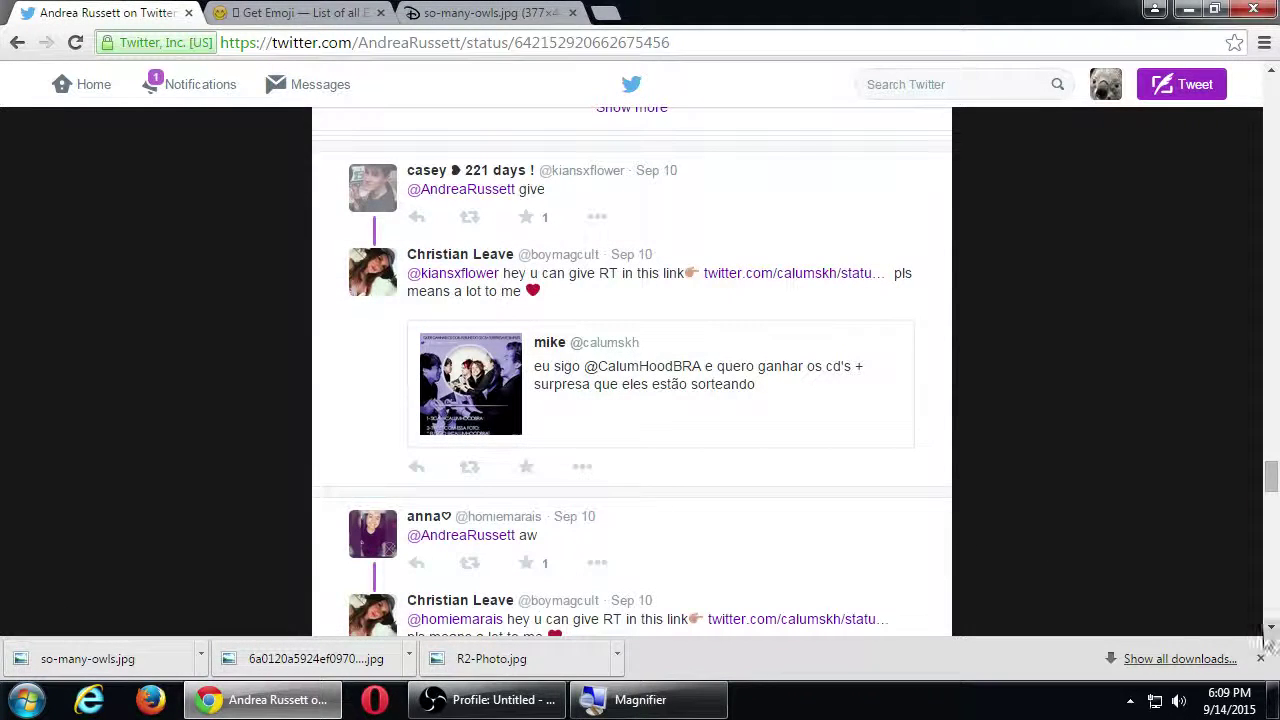
pyautogui.scroll(-10, 1036, 552)
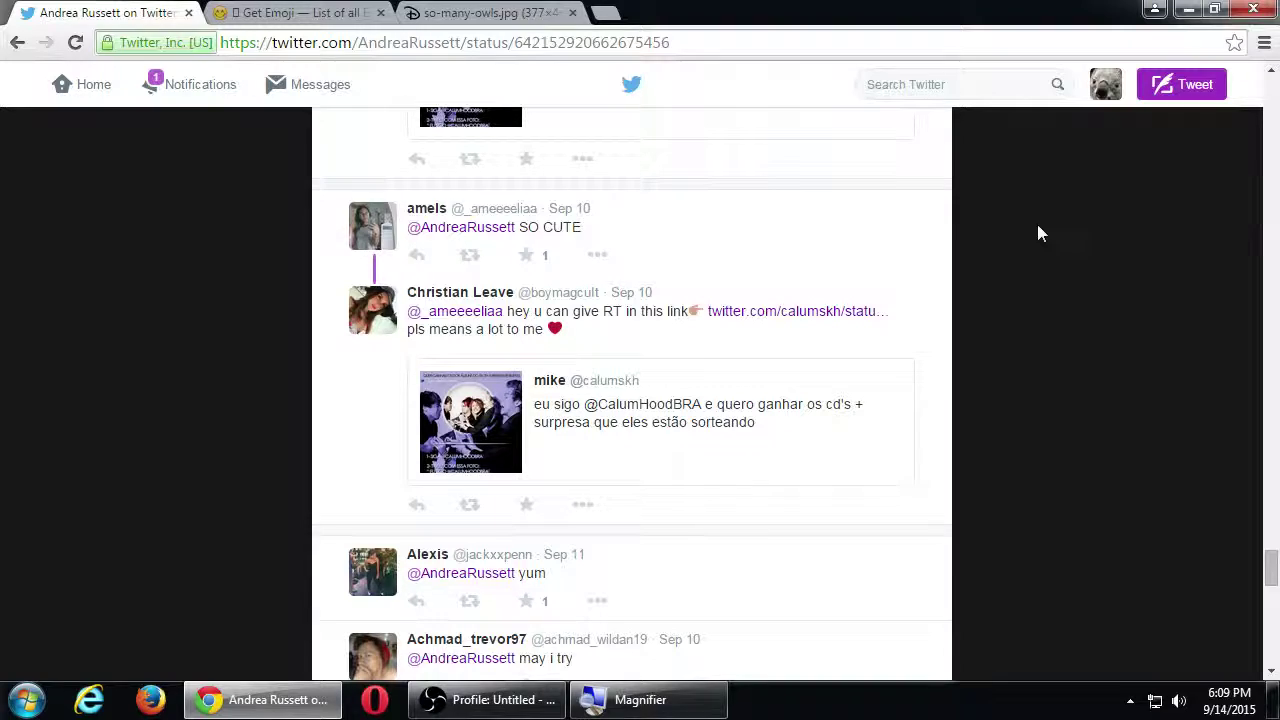
pyautogui.scroll(-15, 1031, 295)
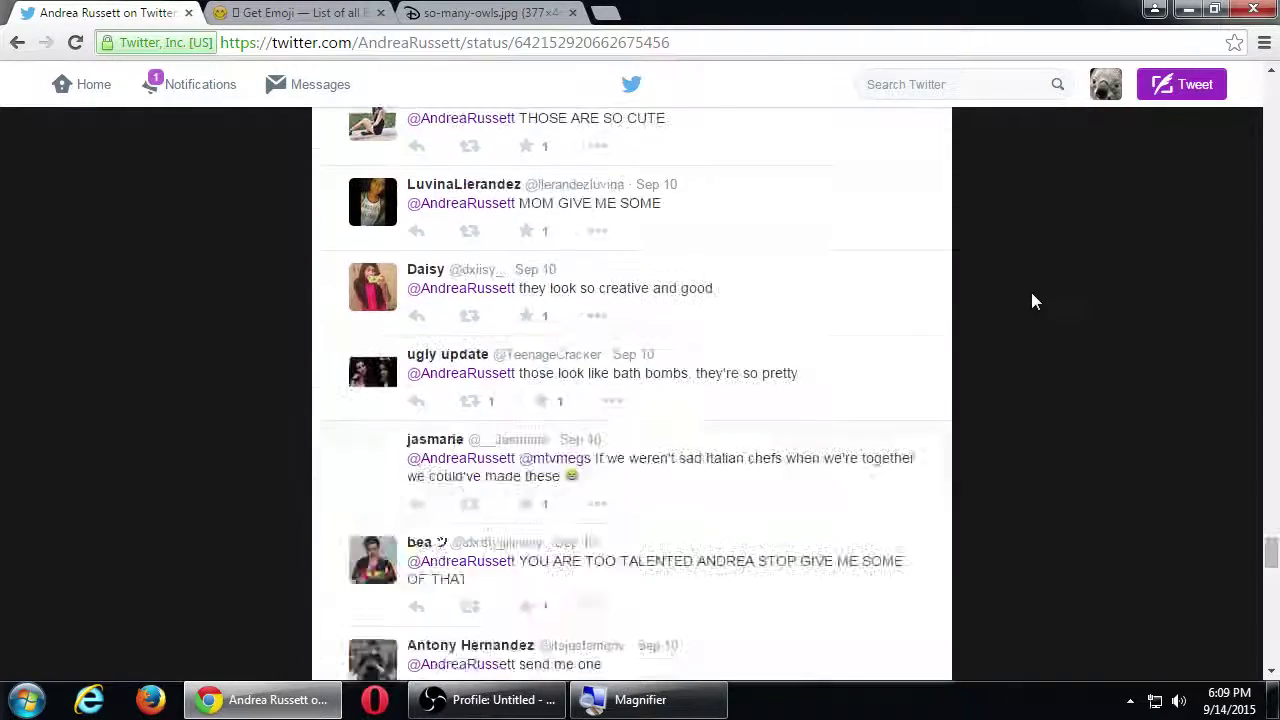
pyautogui.scroll(-8, 1033, 296)
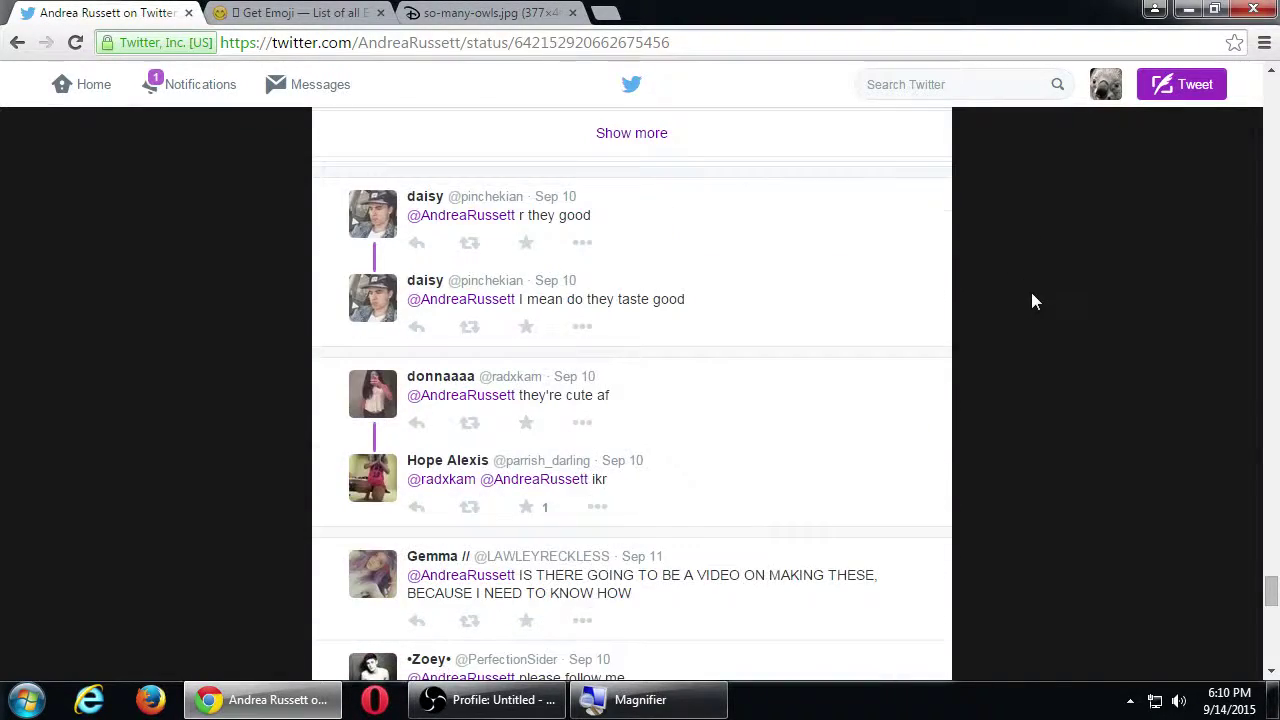
pyautogui.scroll(-5, 1035, 301)
pyautogui.scroll(2, 1035, 301)
pyautogui.scroll(-4, 1035, 301)
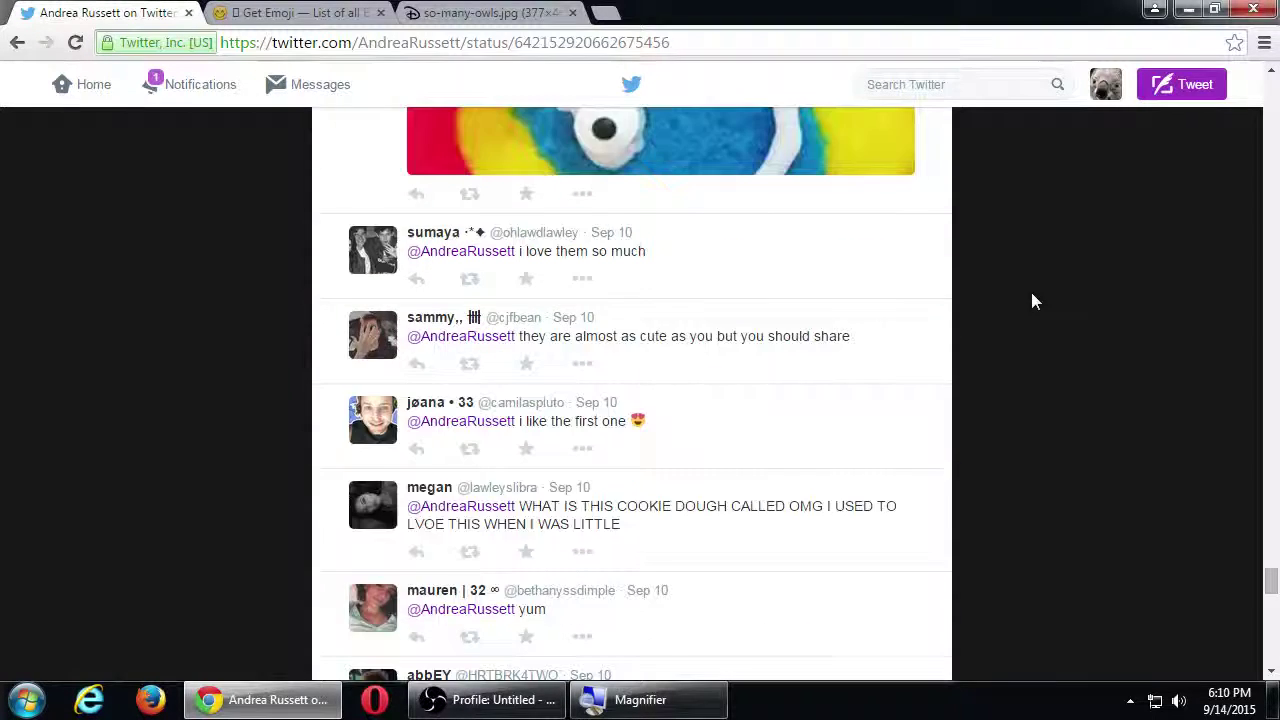
pyautogui.scroll(-6, 1035, 301)
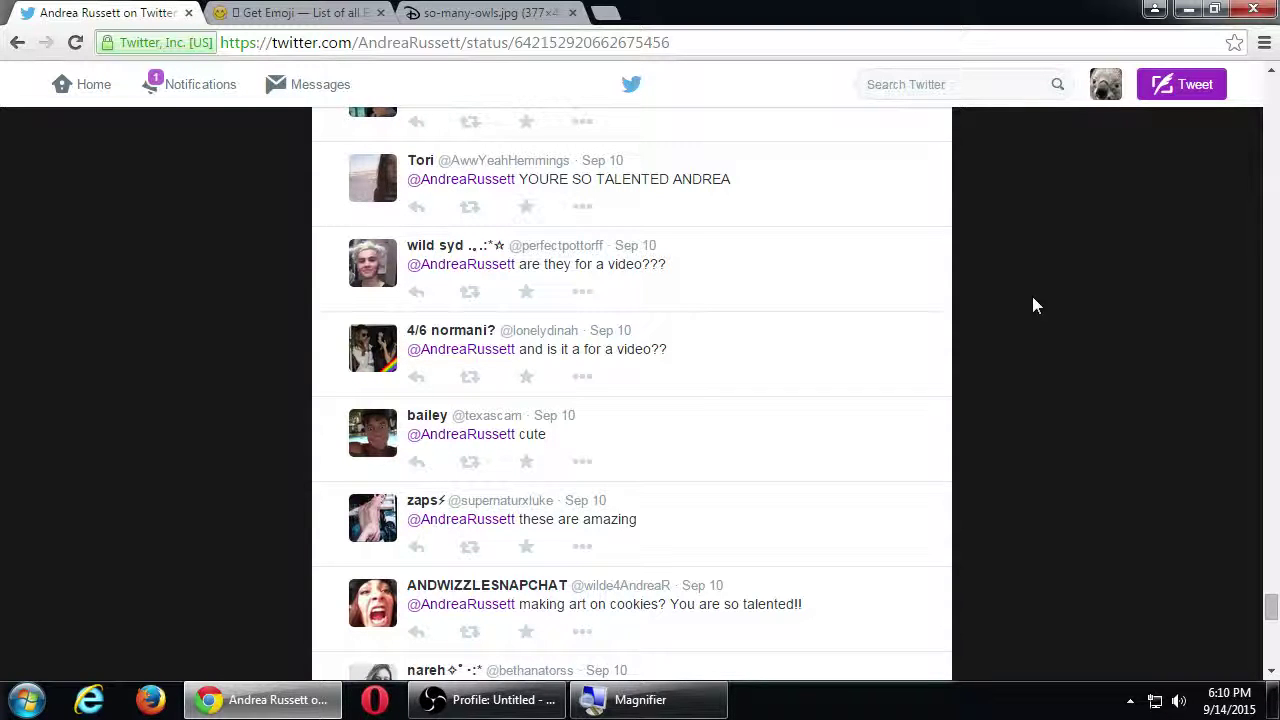
pyautogui.scroll(-7, 1045, 300)
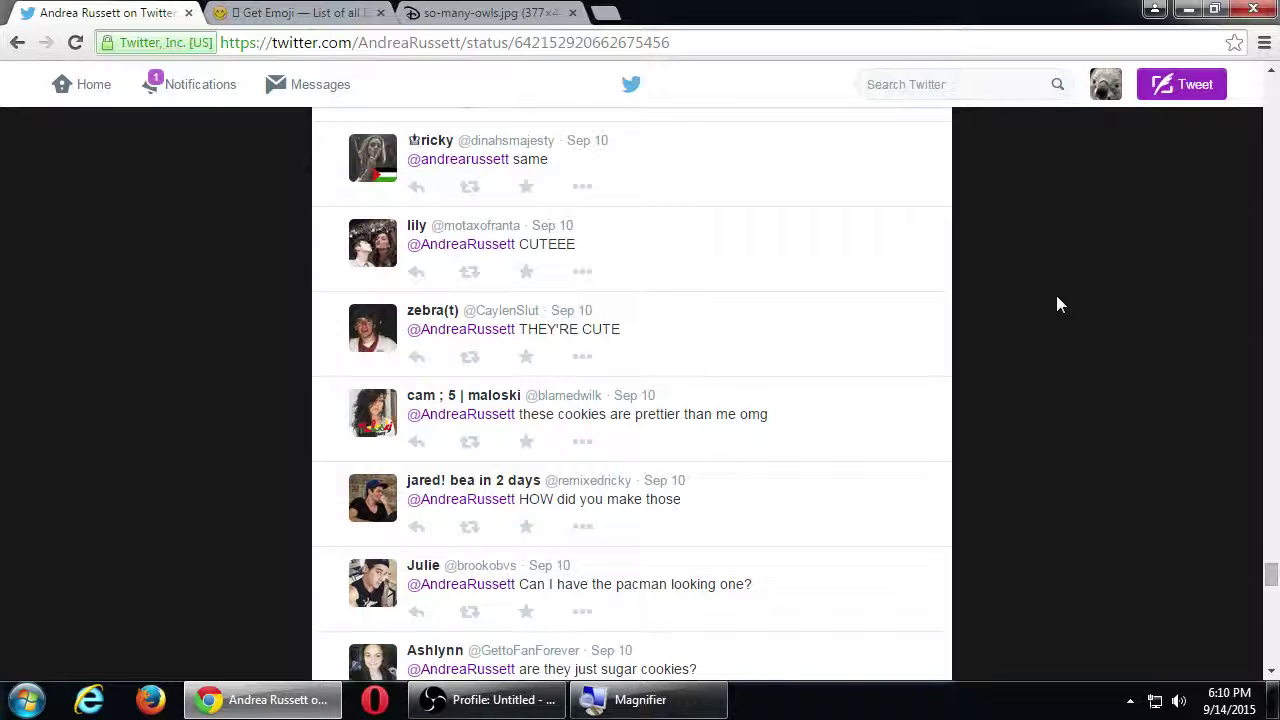
pyautogui.click(90, 90)
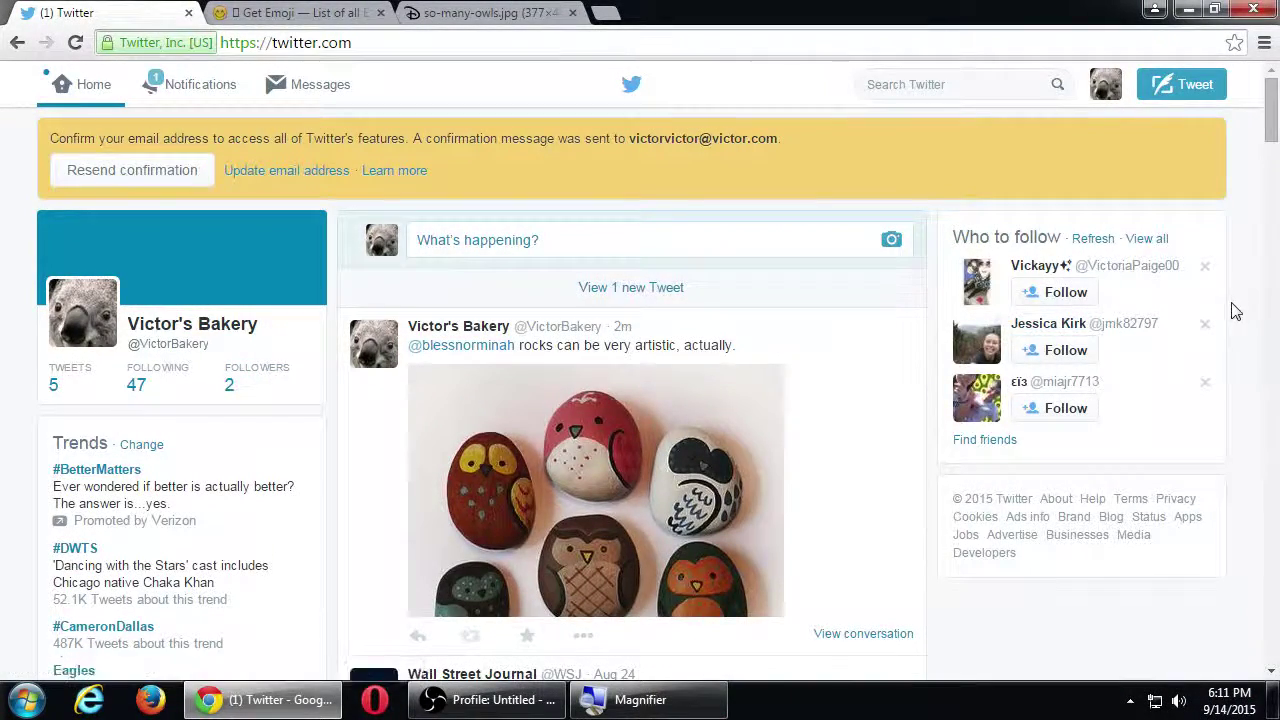
# Step: Glance over the home timeline and the account menu, closing it unchanged
pyautogui.scroll(-8, 1237, 310)
pyautogui.scroll(-5, 1234, 309)
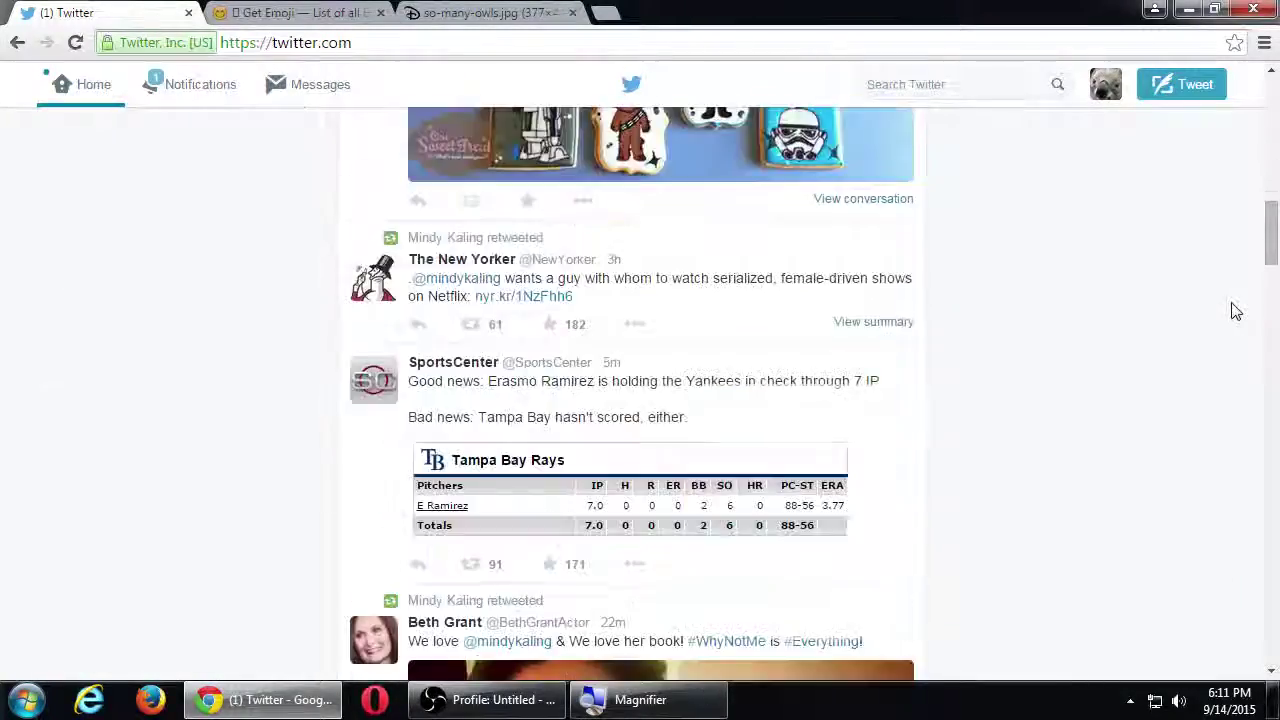
pyautogui.scroll(6, 1233, 305)
pyautogui.scroll(10, 1232, 290)
pyautogui.click(1108, 98)
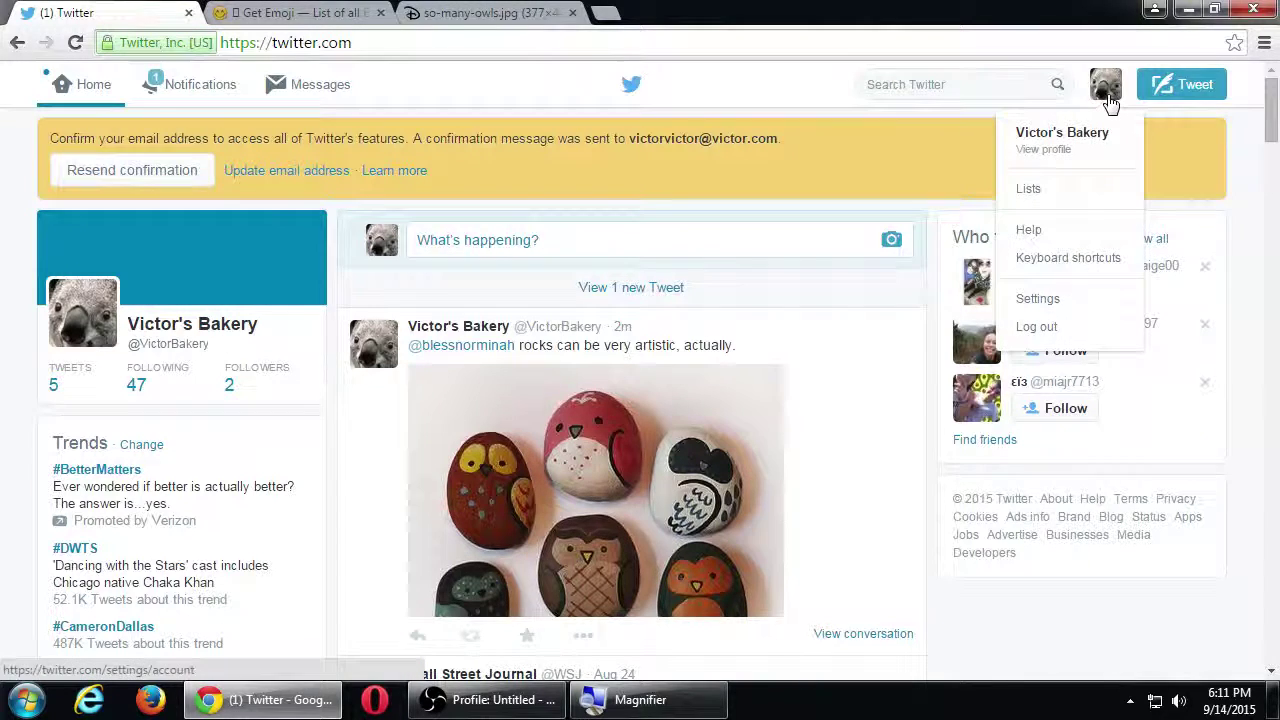
pyautogui.click(1236, 200)
# Step: Rerun the earlier 'cookies' search from recent searches and show only Photos
pyautogui.click(942, 87)
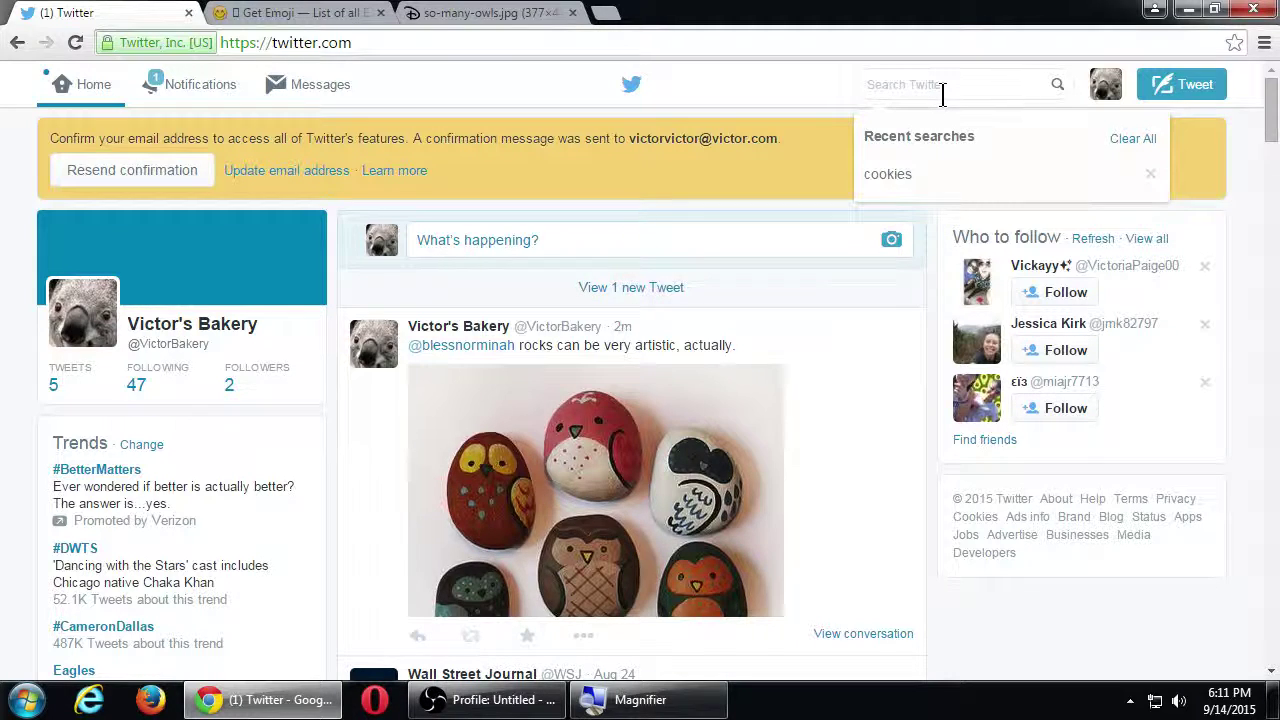
pyautogui.press('Down')
pyautogui.press('Return')
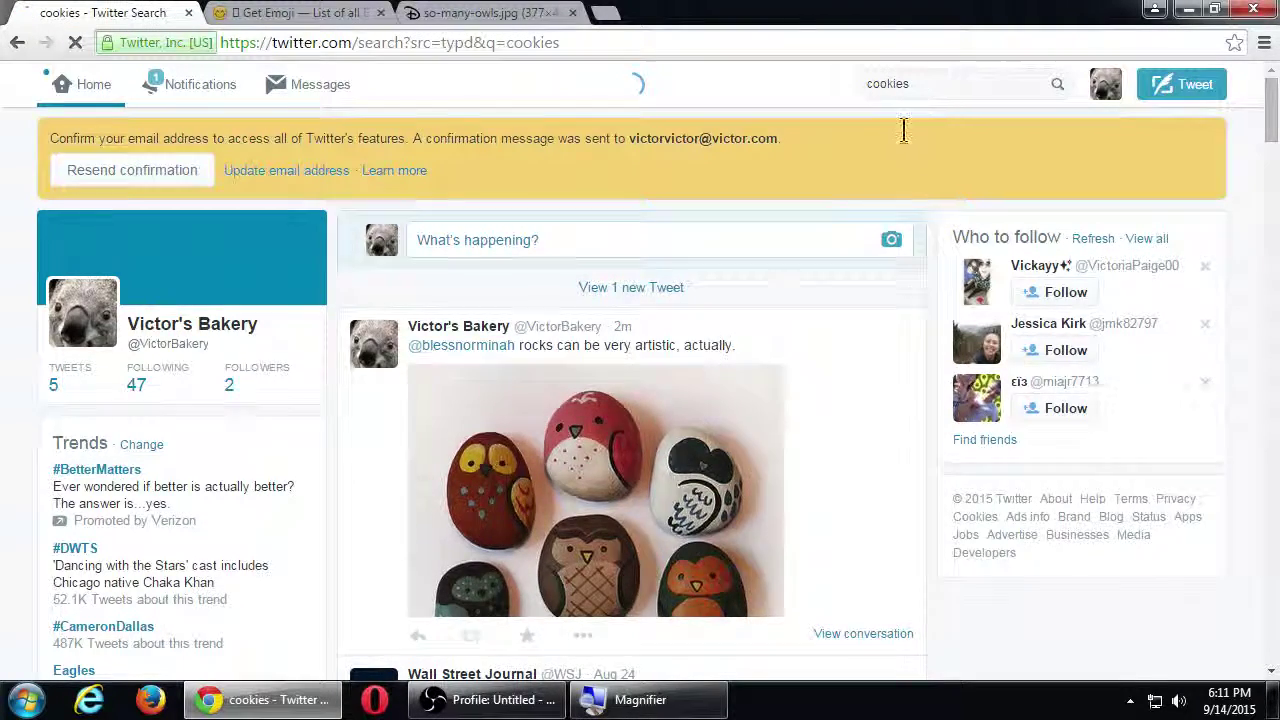
pyautogui.click(660, 298)
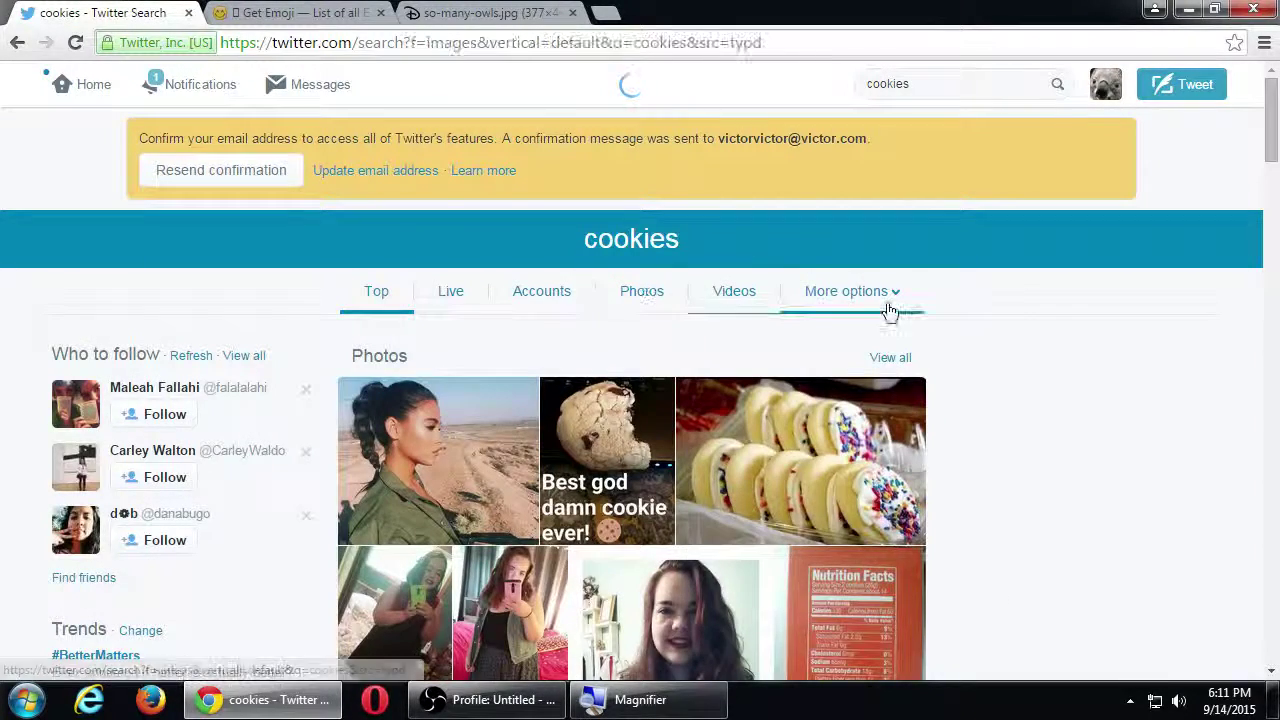
# Step: Scroll the cookies photo results past the Dalmatian to the horse and cookie rows
pyautogui.scroll(-2, 935, 329)
pyautogui.scroll(-10, 938, 340)
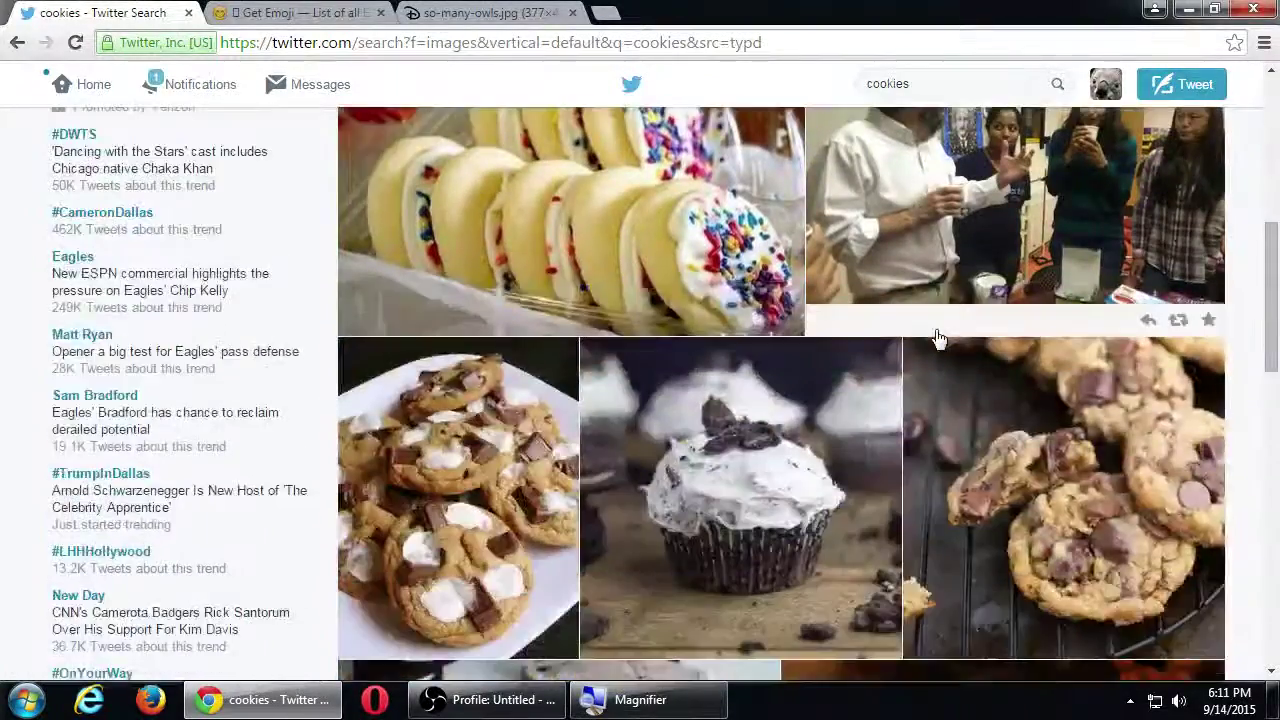
pyautogui.scroll(-10, 942, 338)
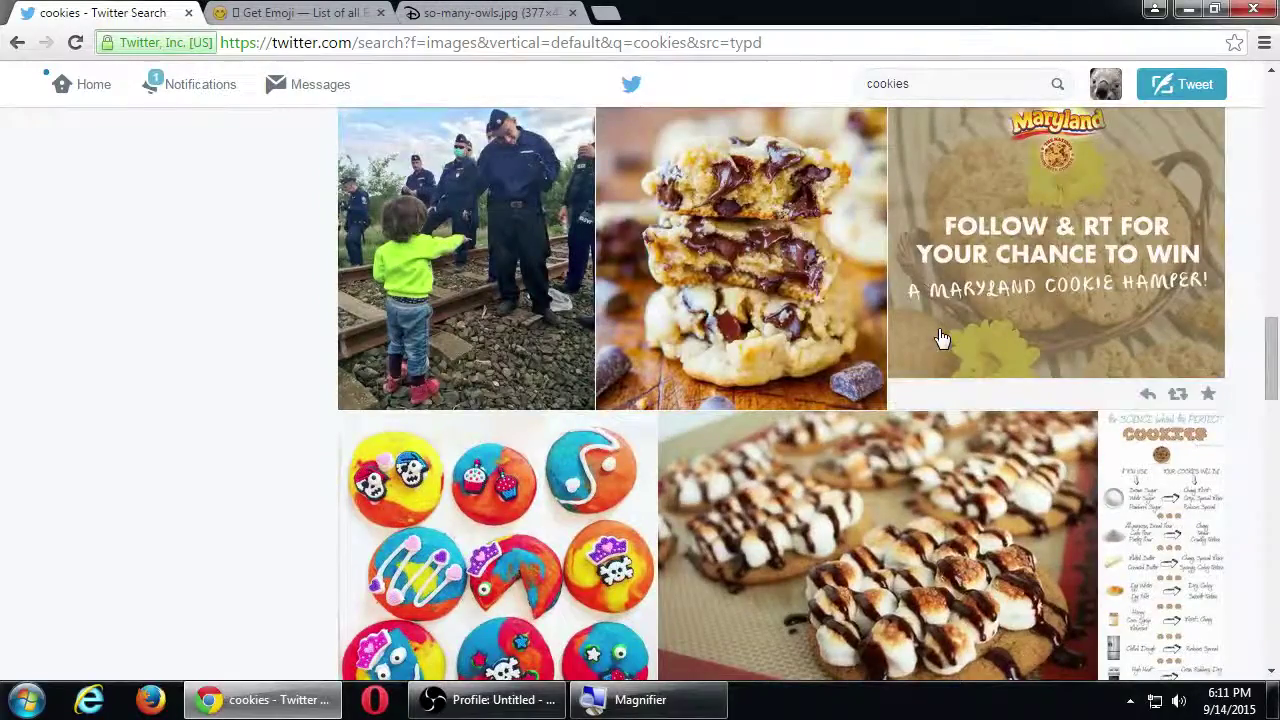
pyautogui.scroll(-2, 942, 338)
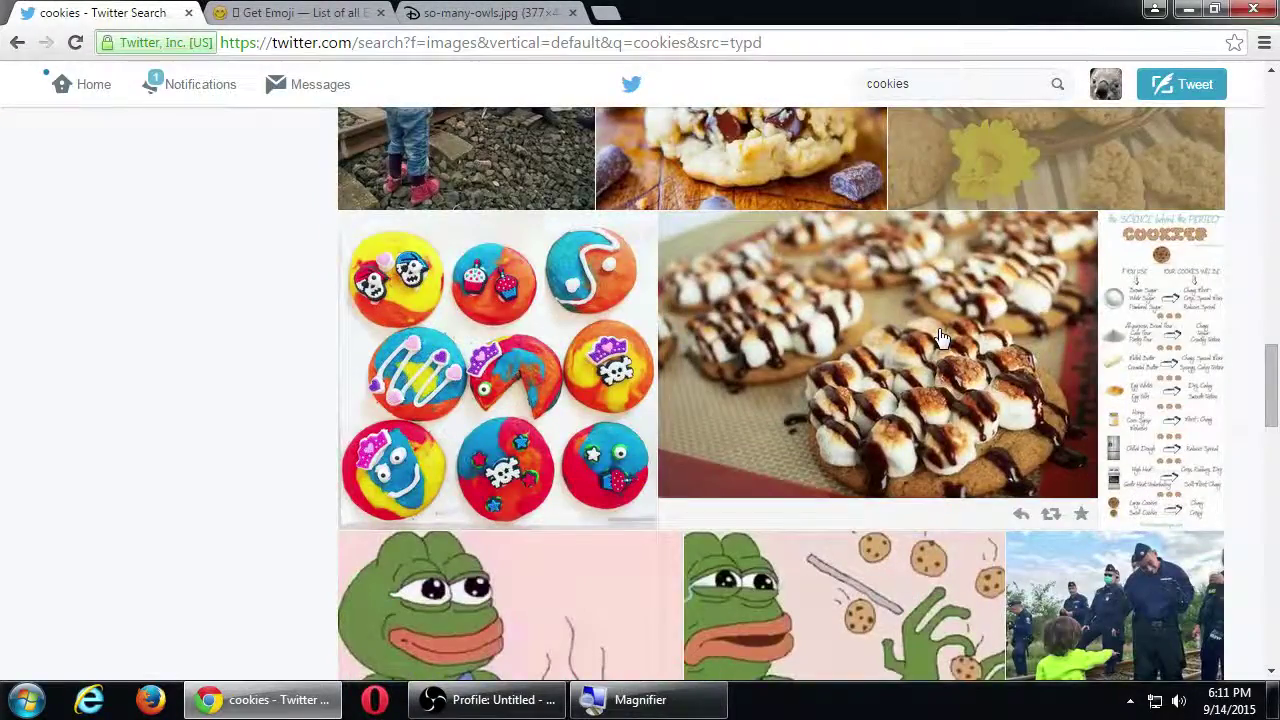
pyautogui.scroll(-7, 942, 338)
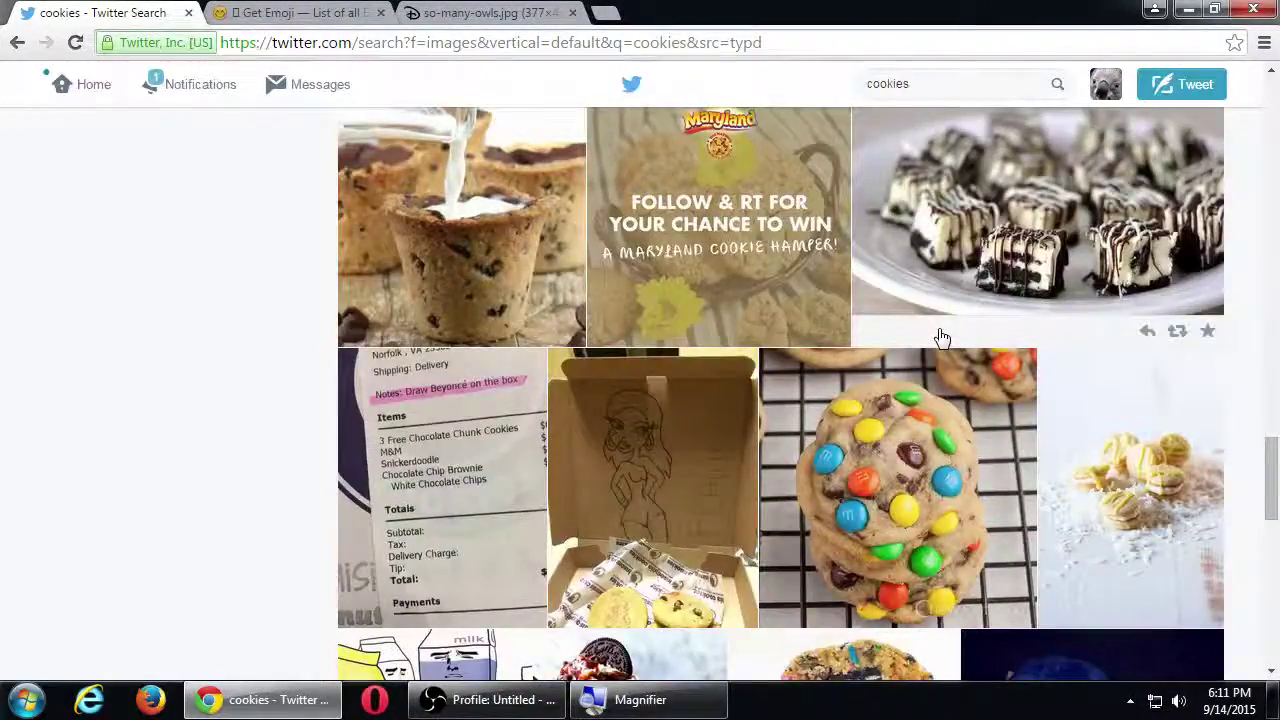
pyautogui.scroll(-1, 942, 338)
pyautogui.scroll(-3, 942, 338)
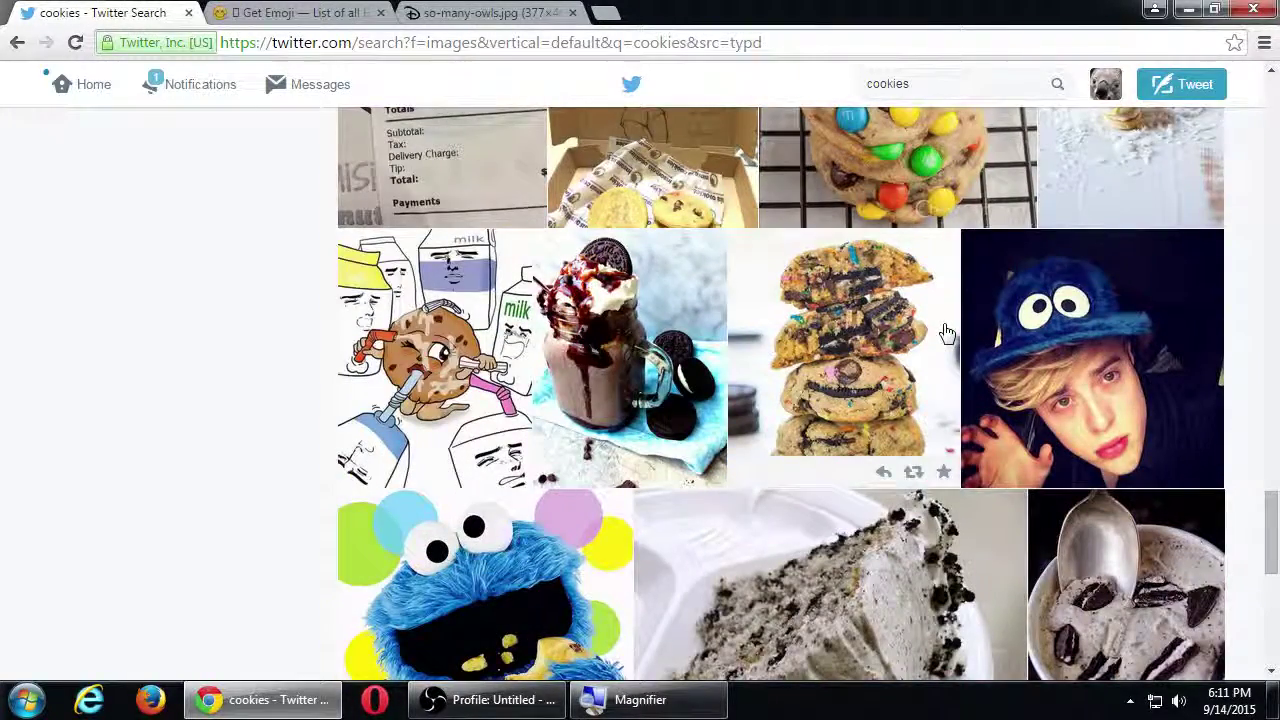
pyautogui.scroll(-5, 946, 333)
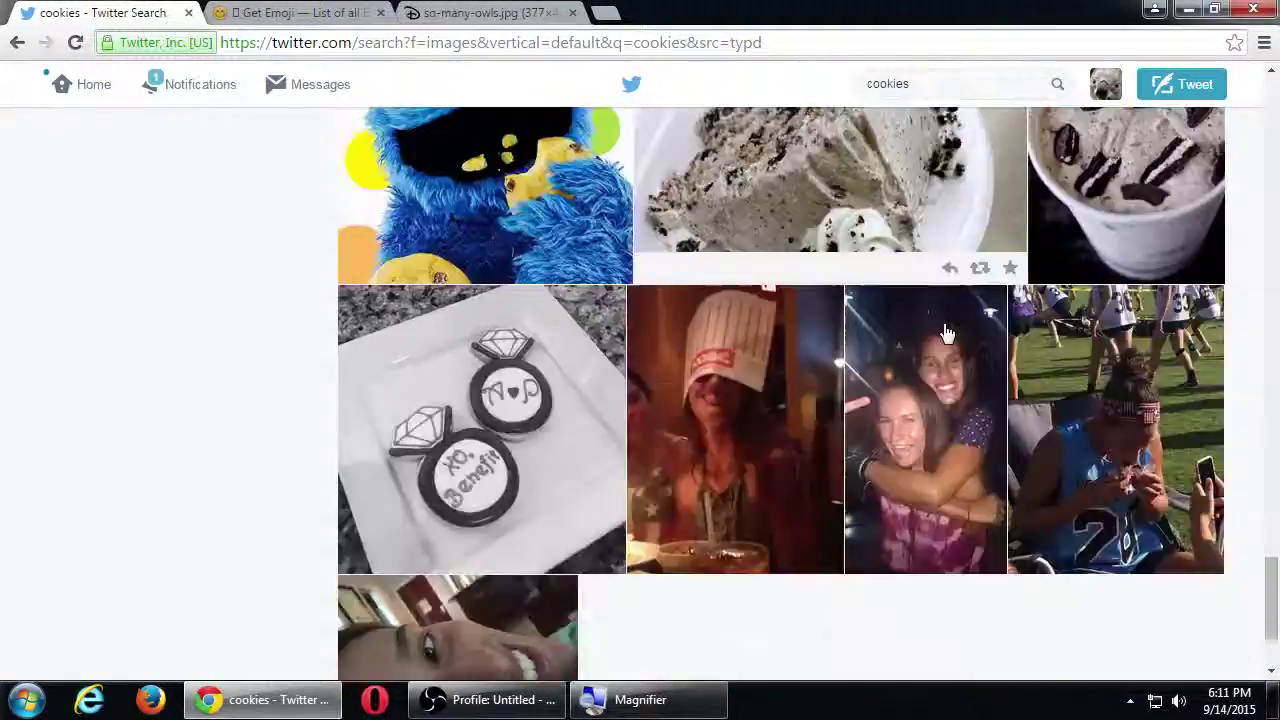
pyautogui.scroll(-2, 946, 333)
pyautogui.scroll(-3, 946, 333)
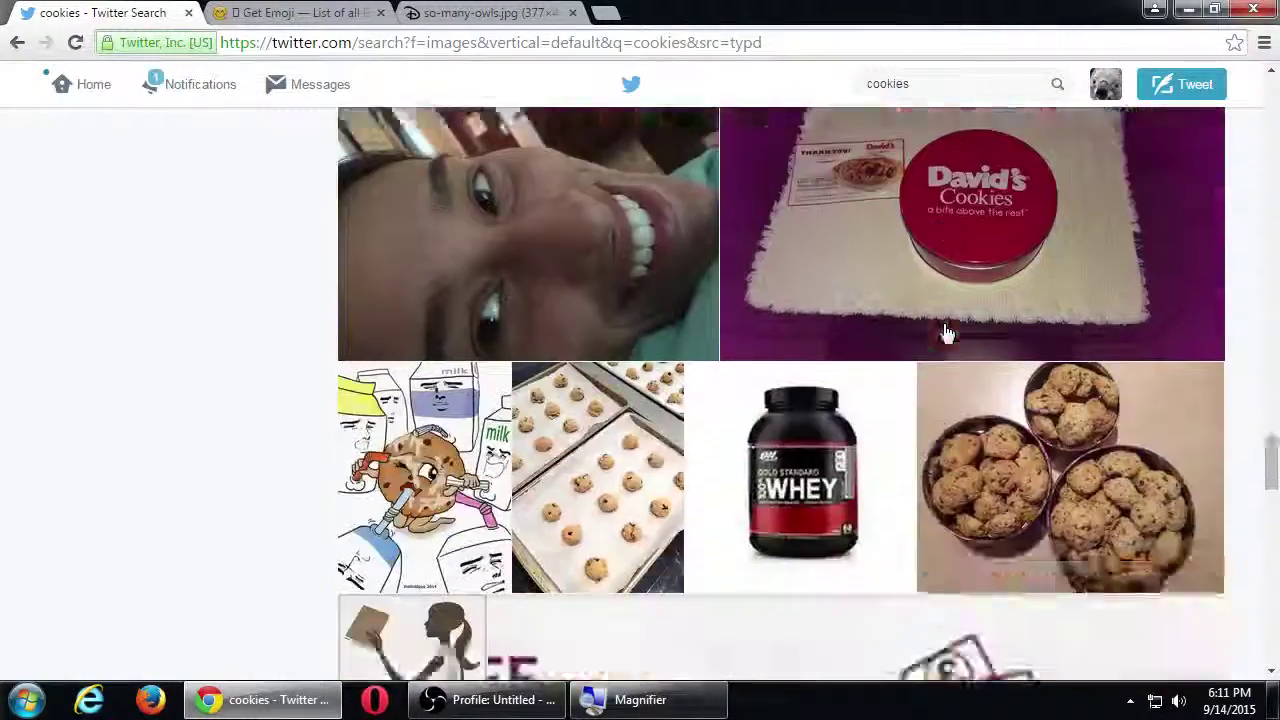
pyautogui.scroll(-5, 946, 333)
pyautogui.scroll(-1, 946, 333)
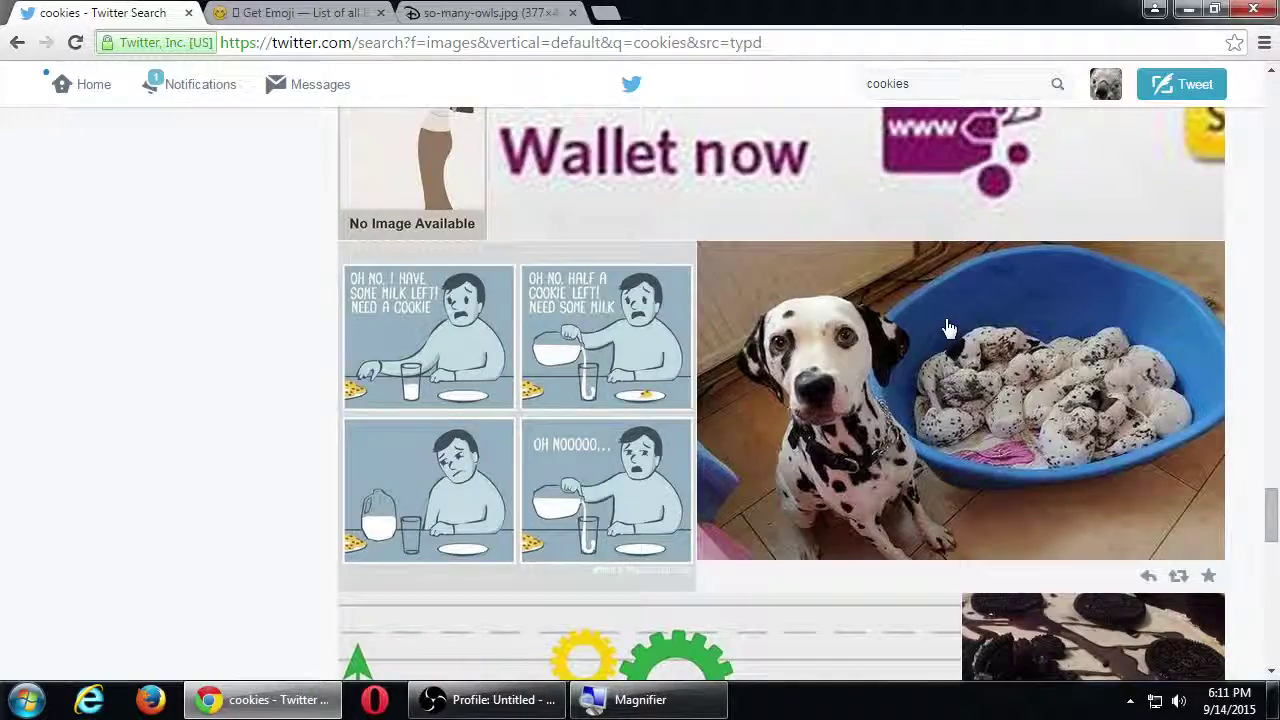
pyautogui.scroll(-4, 949, 329)
pyautogui.scroll(4, 949, 329)
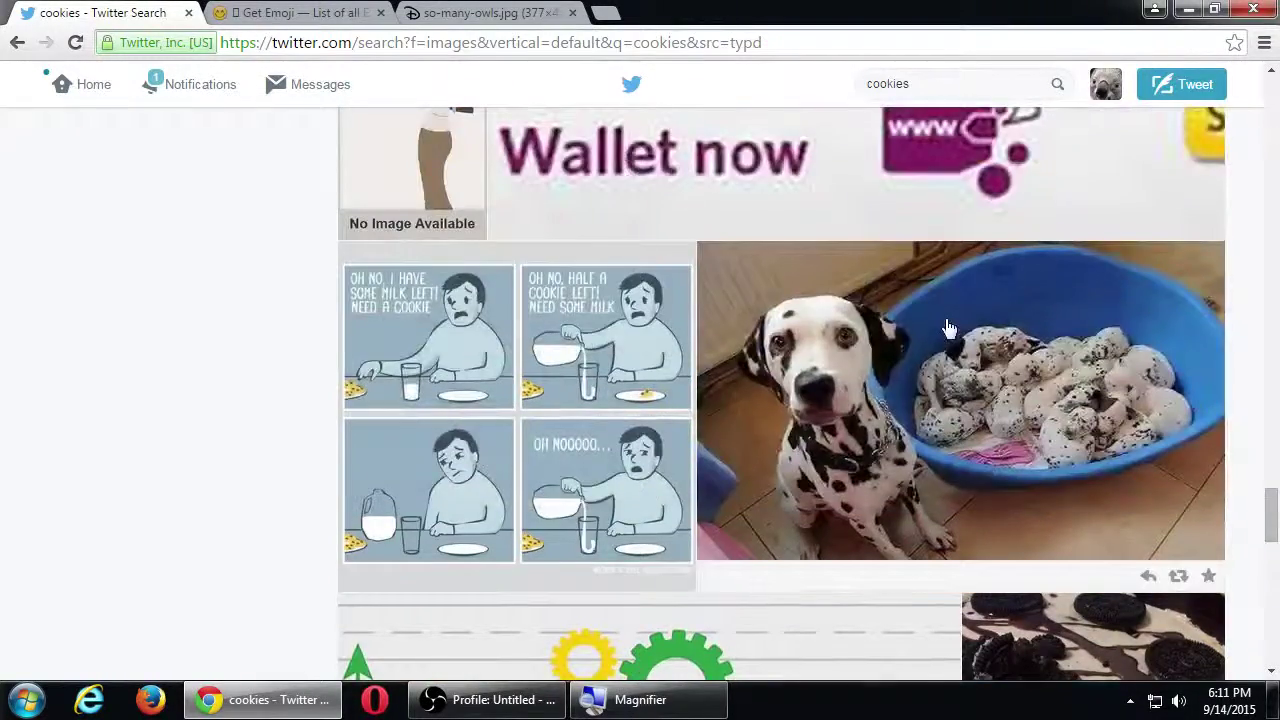
pyautogui.scroll(-10, 949, 329)
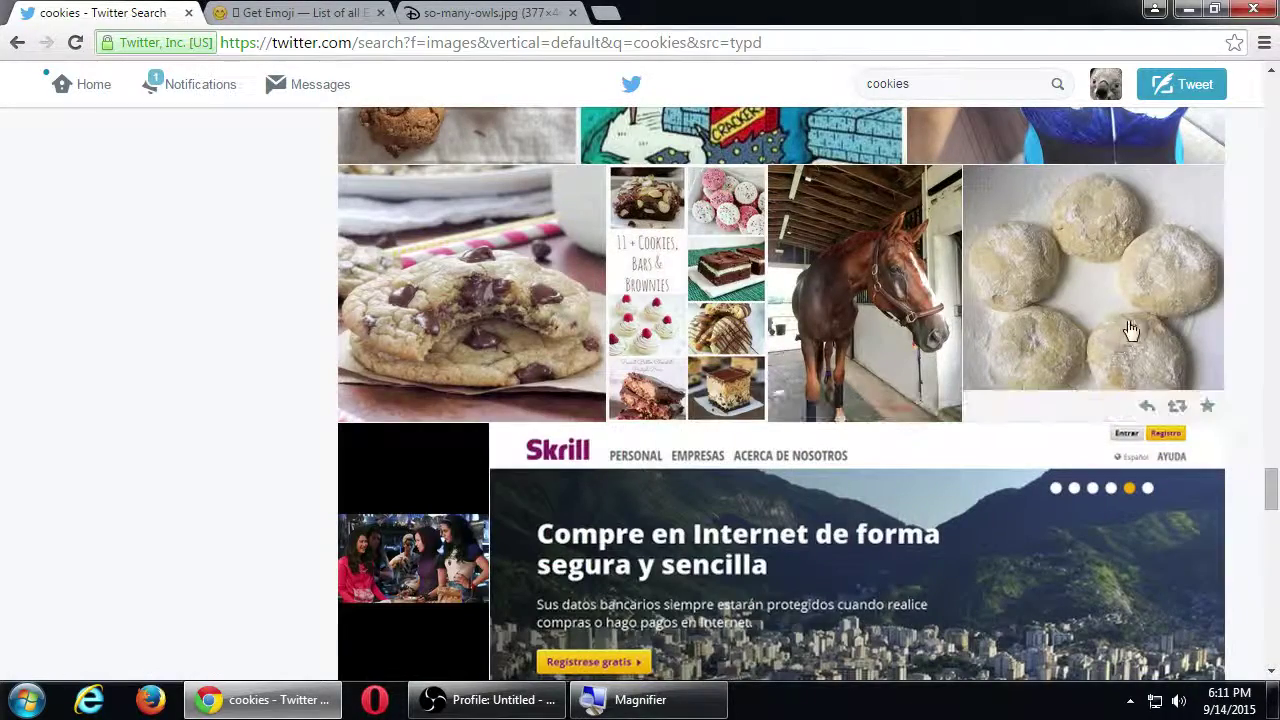
# Step: Enlarge and close the powdered almond and cinnamon sugar cookie photos
pyautogui.click(1082, 284)
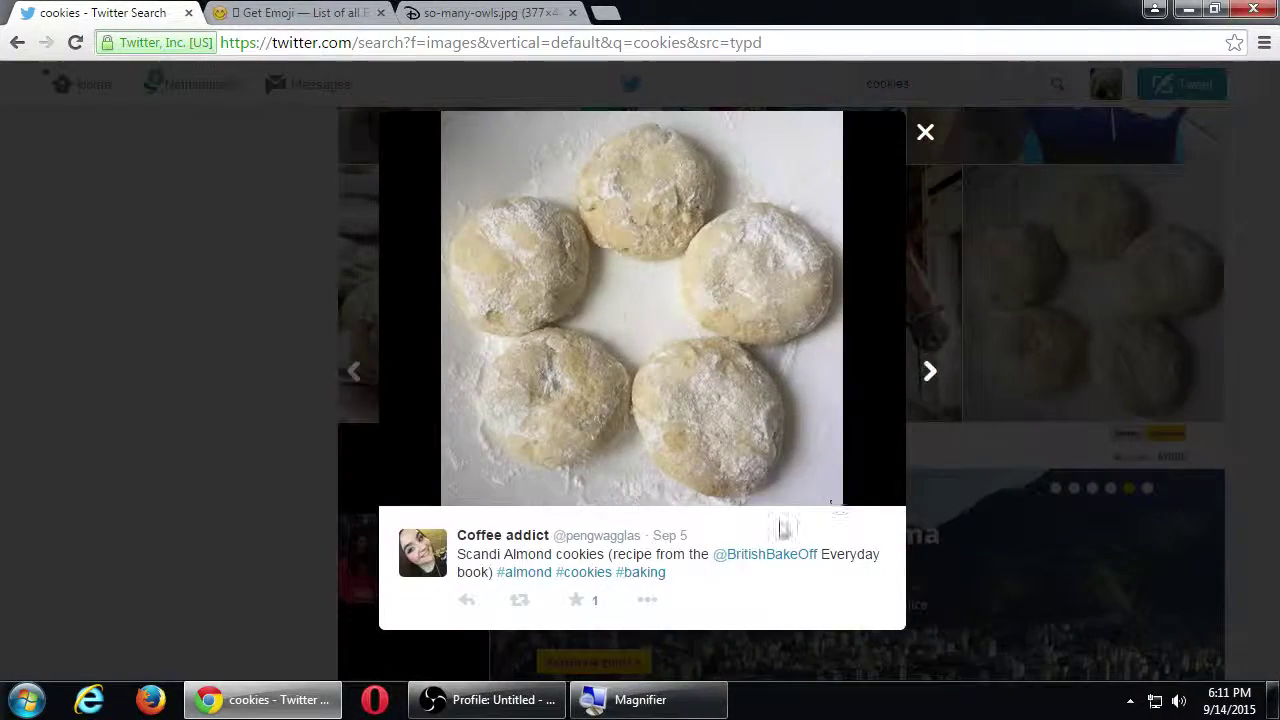
pyautogui.click(200, 342)
pyautogui.scroll(-3, 207, 350)
pyautogui.scroll(-2, 207, 350)
pyautogui.click(540, 283)
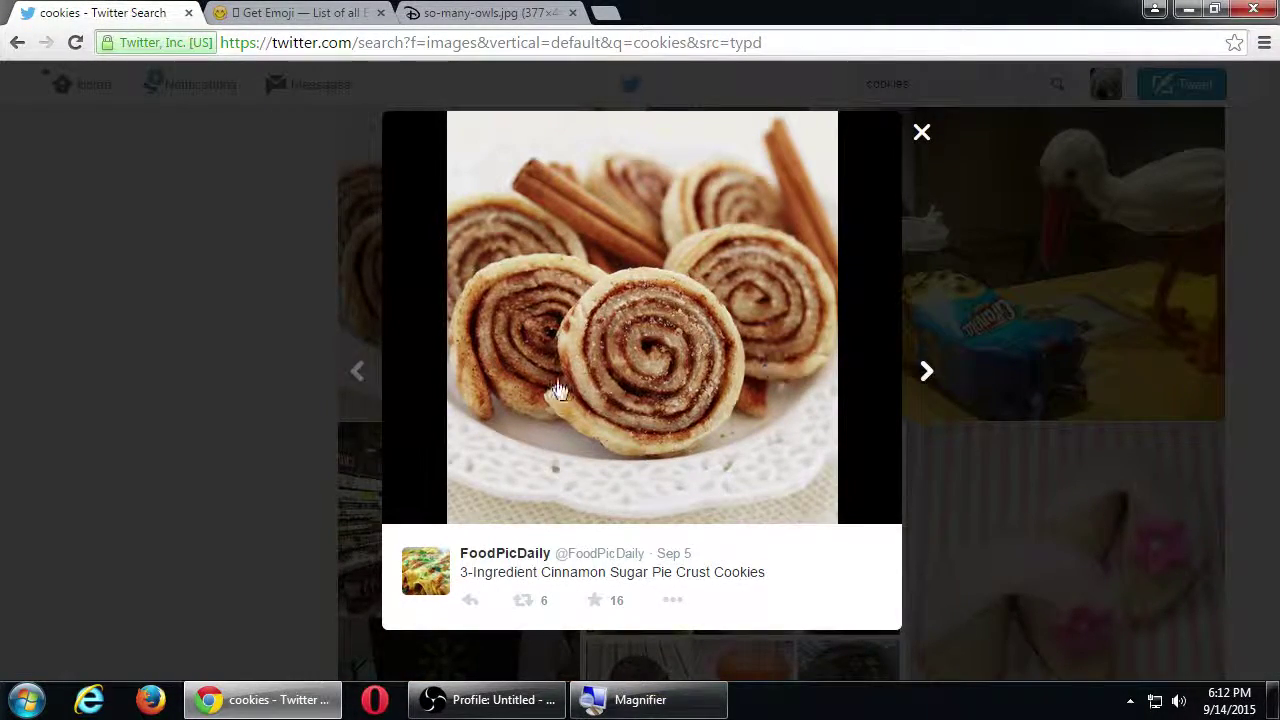
pyautogui.click(203, 357)
pyautogui.scroll(-1, 278, 385)
pyautogui.scroll(-7, 278, 387)
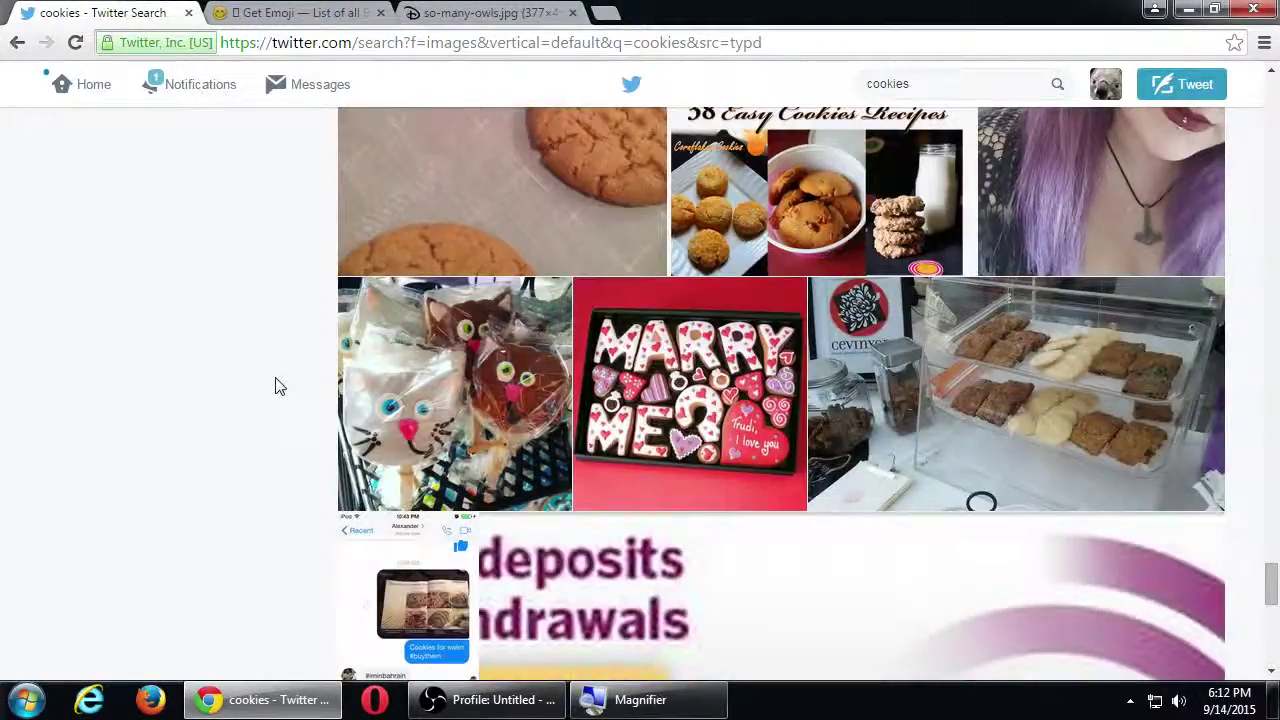
pyautogui.scroll(3, 280, 387)
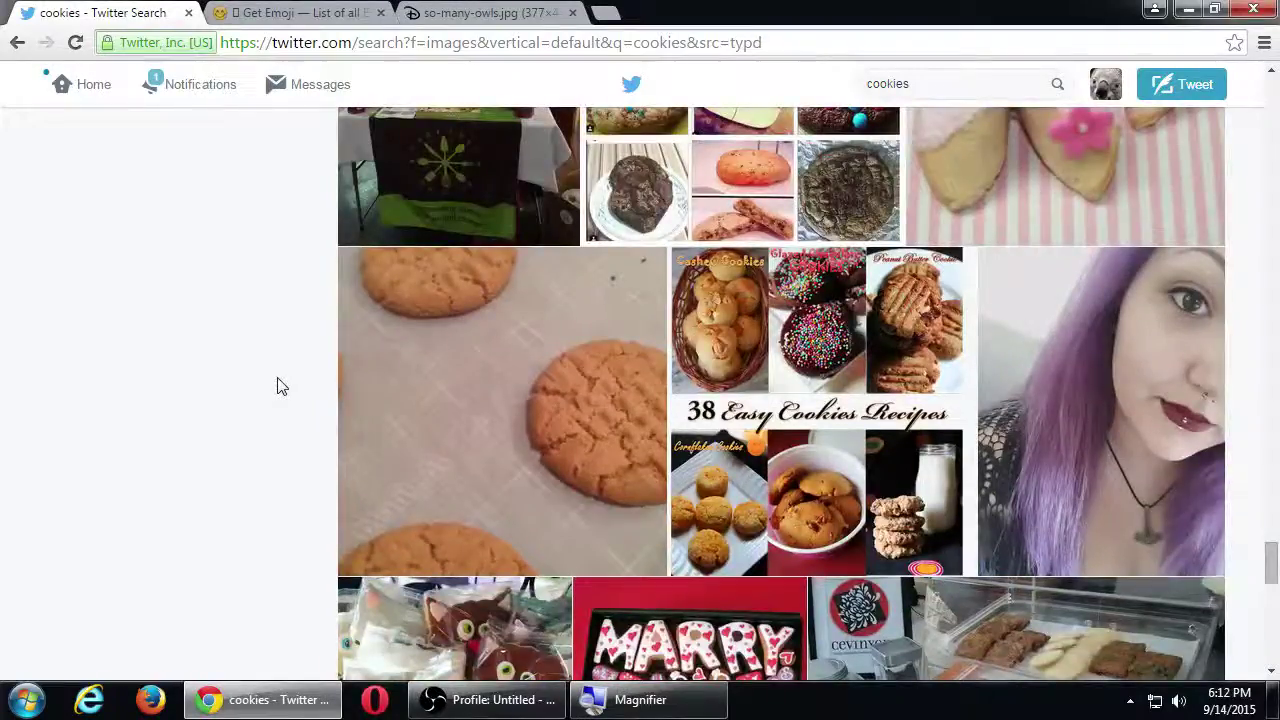
pyautogui.scroll(2, 281, 387)
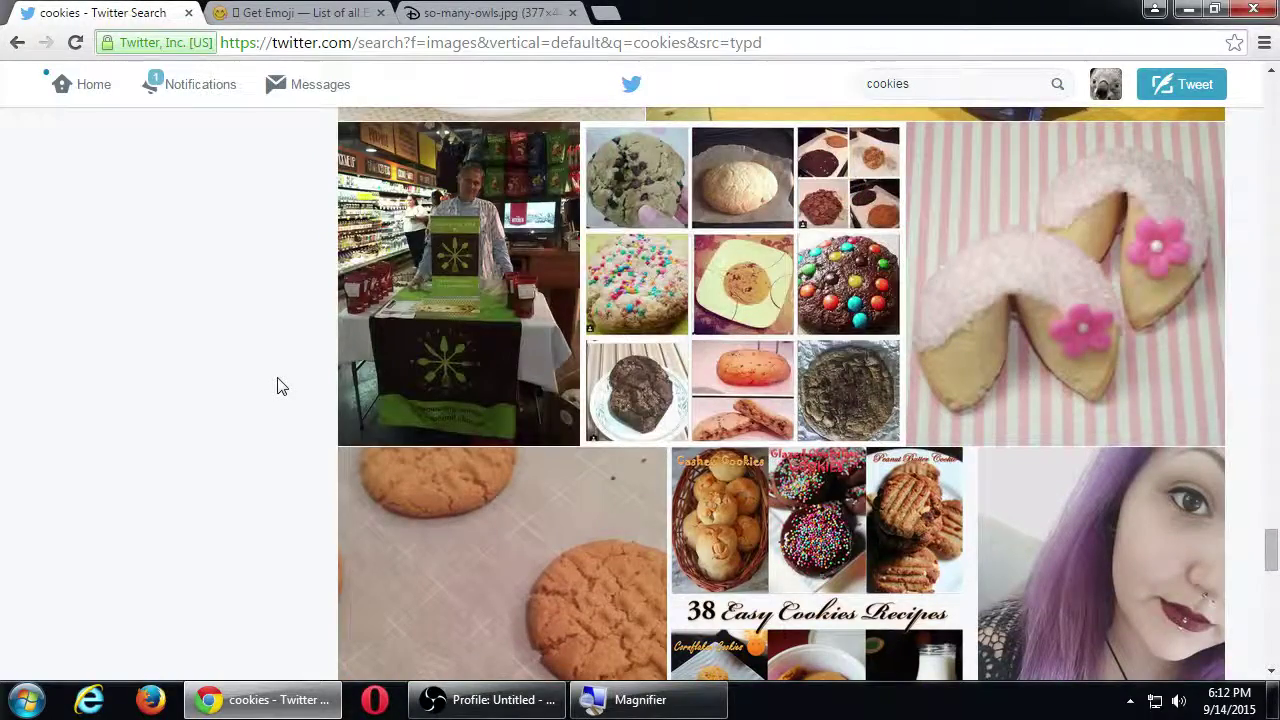
pyautogui.scroll(1, 280, 387)
pyautogui.scroll(-1, 280, 387)
pyautogui.scroll(-2, 280, 387)
pyautogui.scroll(3, 280, 387)
pyautogui.scroll(4, 281, 387)
pyautogui.scroll(-4, 281, 387)
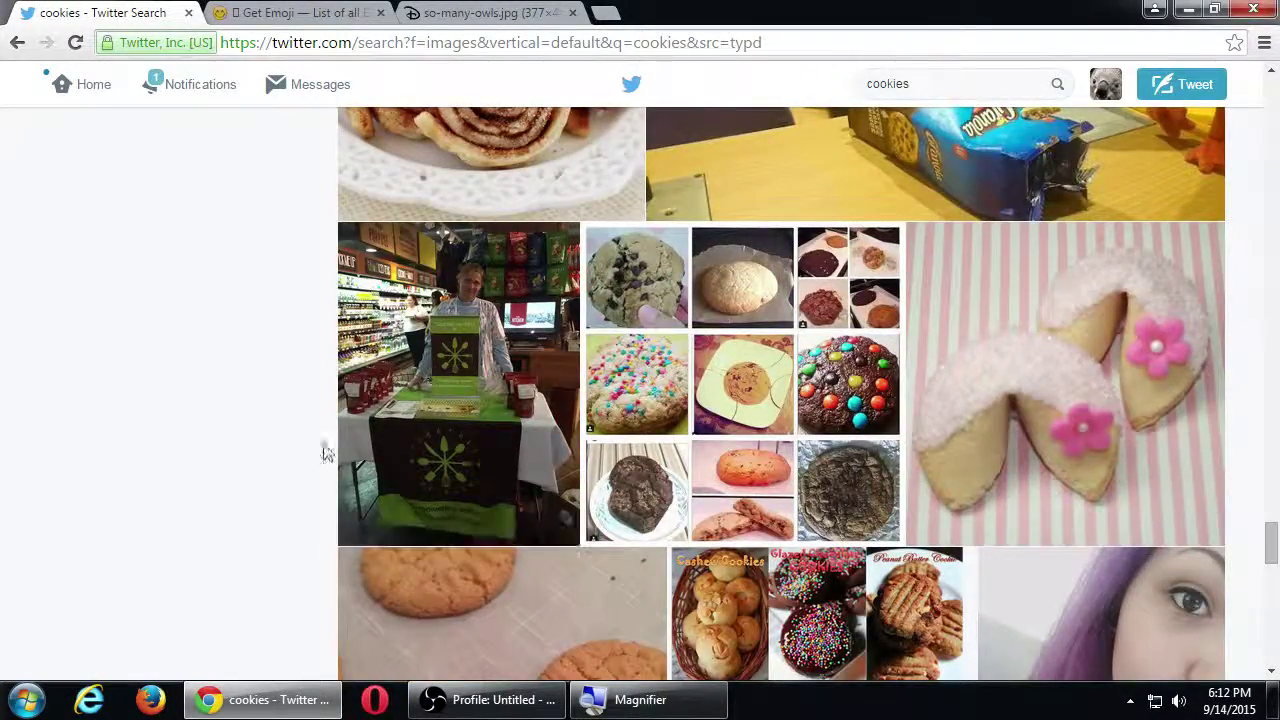
# Step: View the store stand photo with its tweet, close it, and keep scrolling the results
pyautogui.click(476, 343)
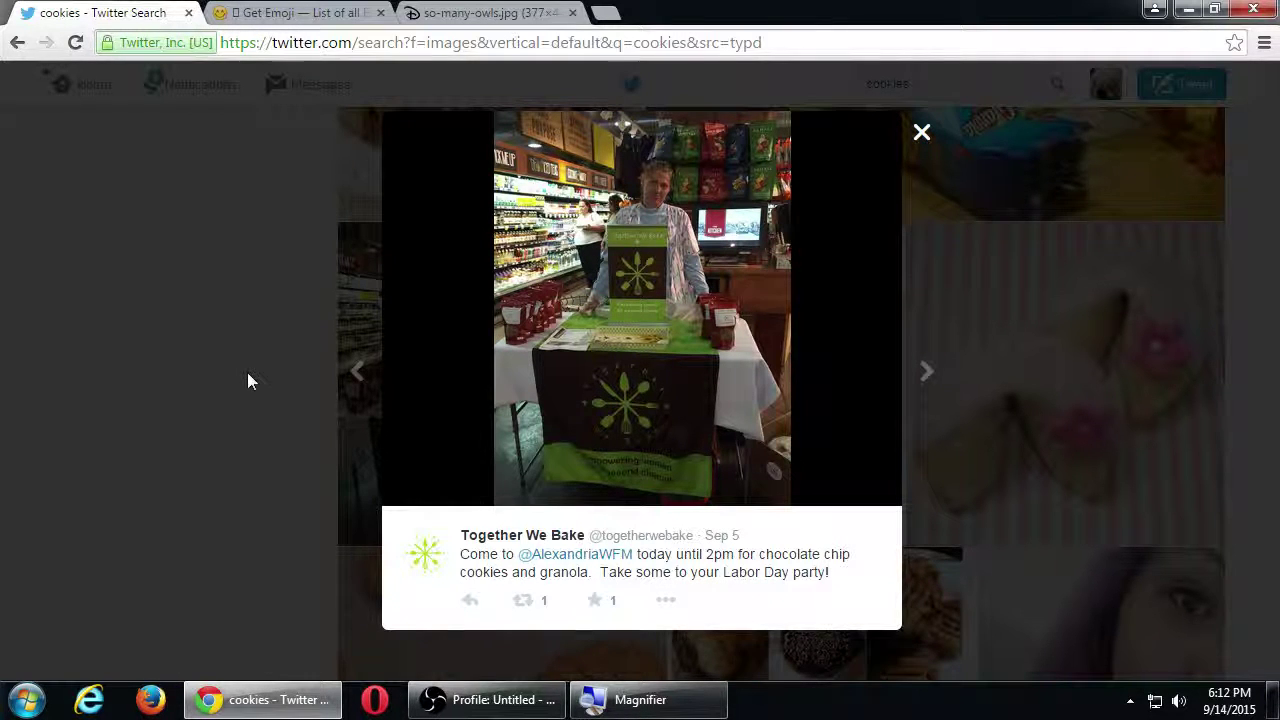
pyautogui.click(273, 379)
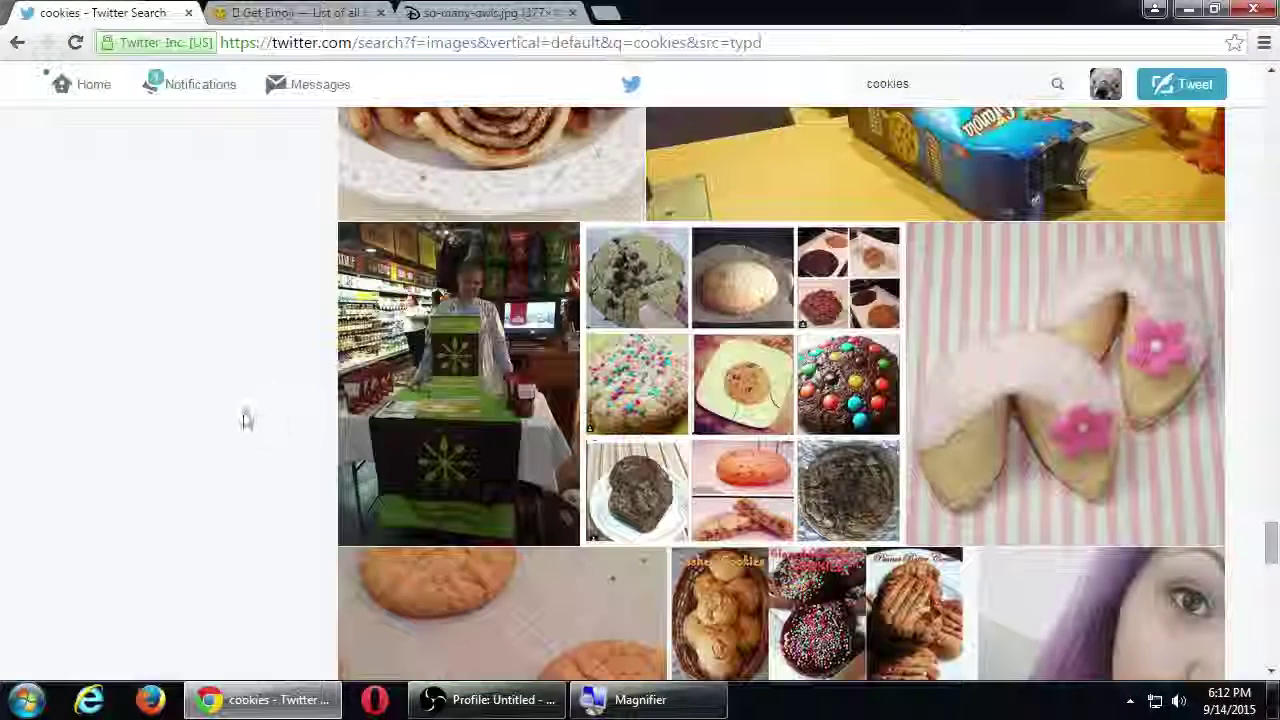
pyautogui.scroll(-4, 243, 420)
pyautogui.scroll(-8, 245, 418)
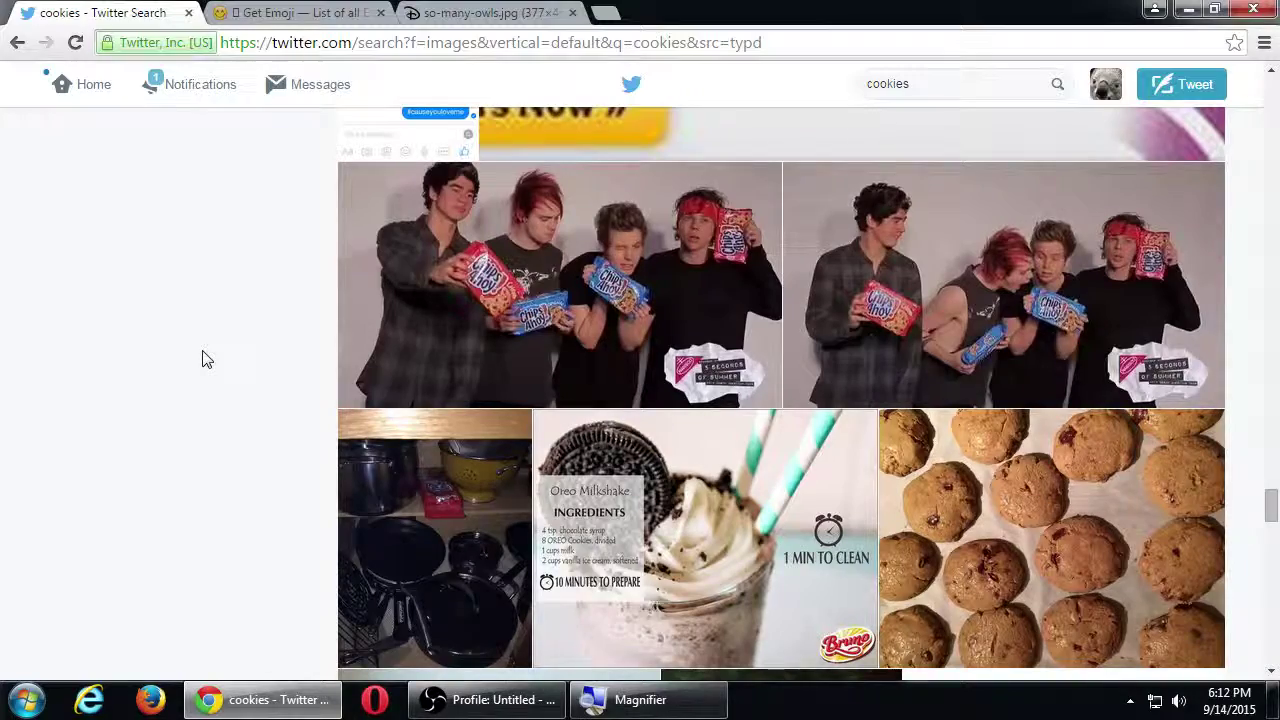
pyautogui.scroll(-1, 205, 358)
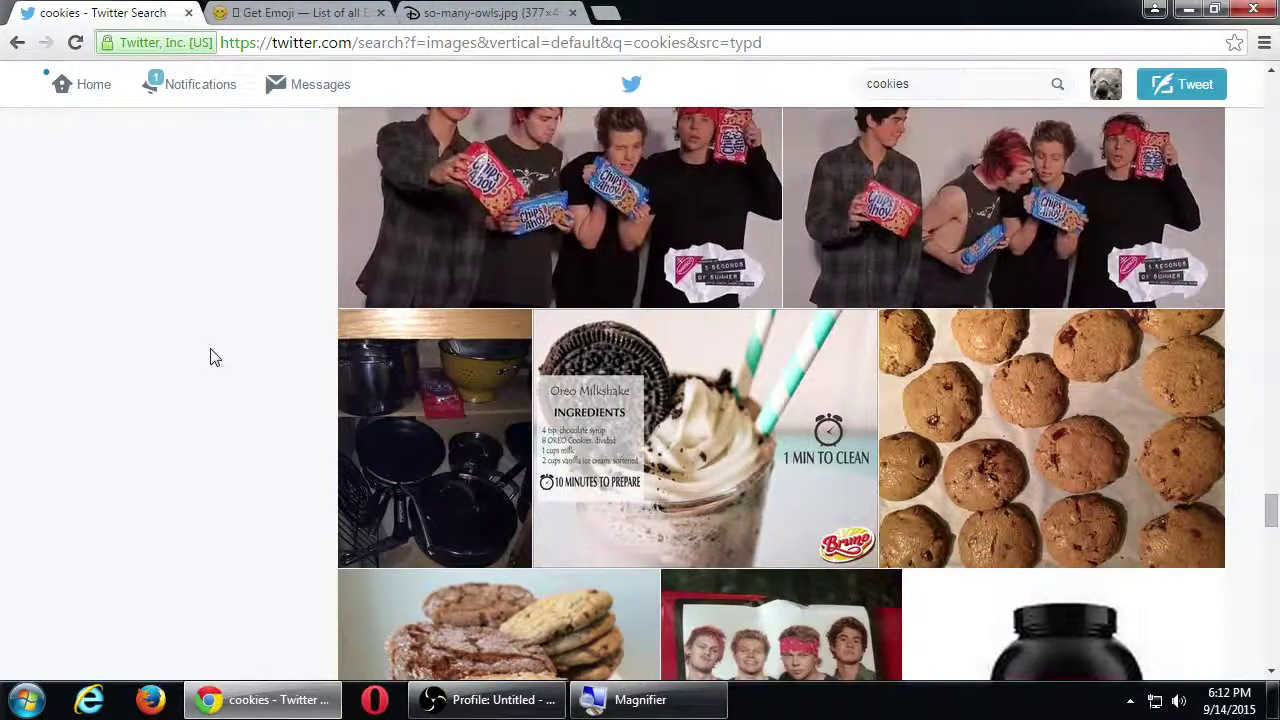
pyautogui.scroll(-2, 210, 357)
pyautogui.scroll(-3, 214, 358)
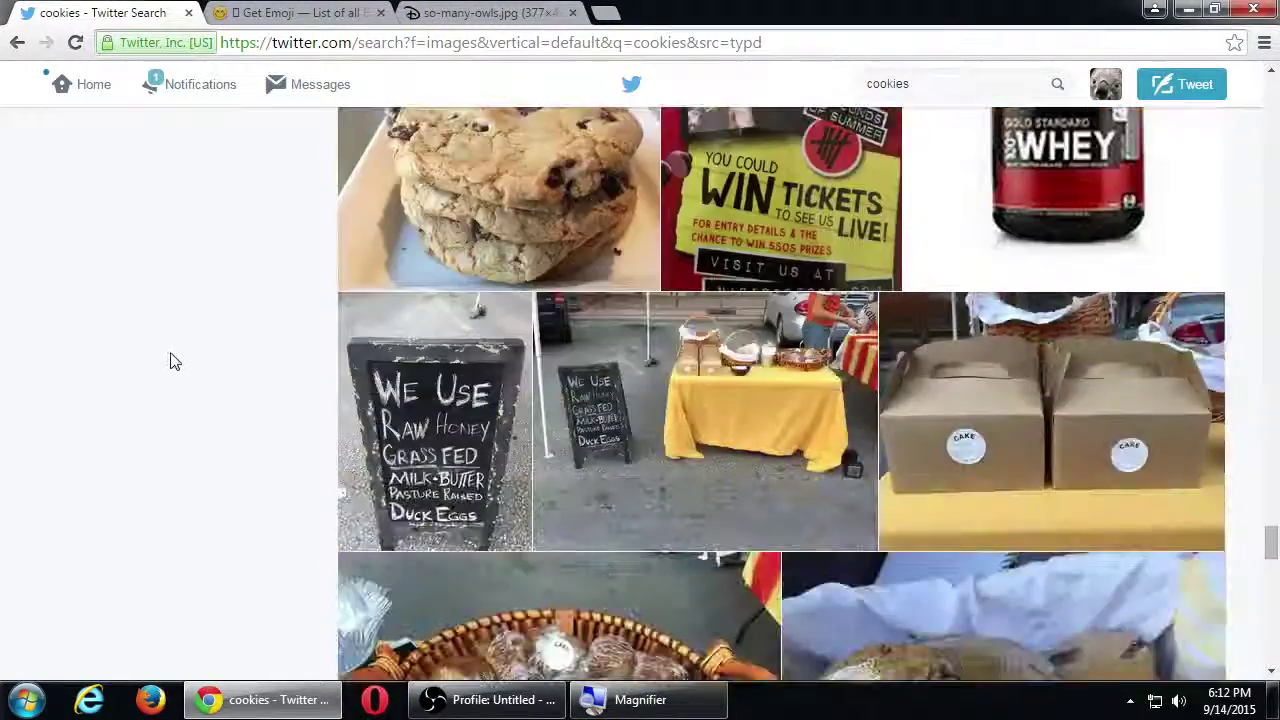
pyautogui.scroll(-4, 172, 361)
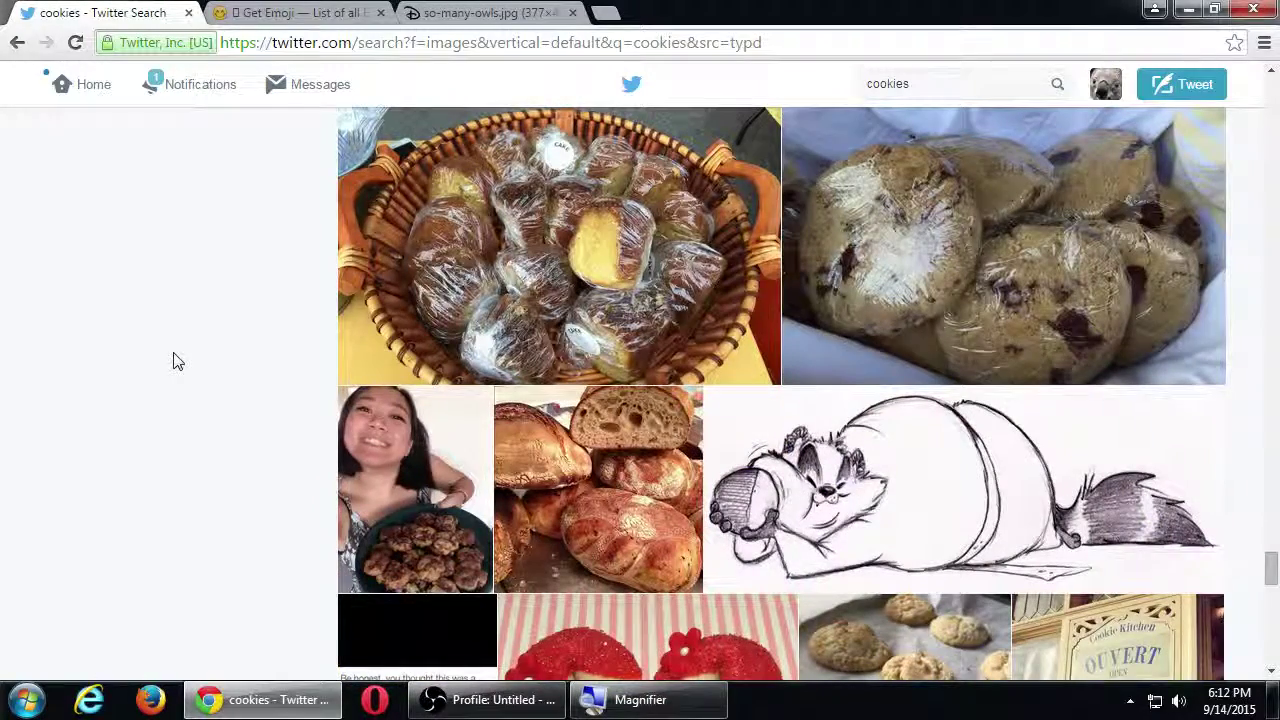
# Step: Open Notifications to see the two new follow notifications
pyautogui.moveTo(815, 495)
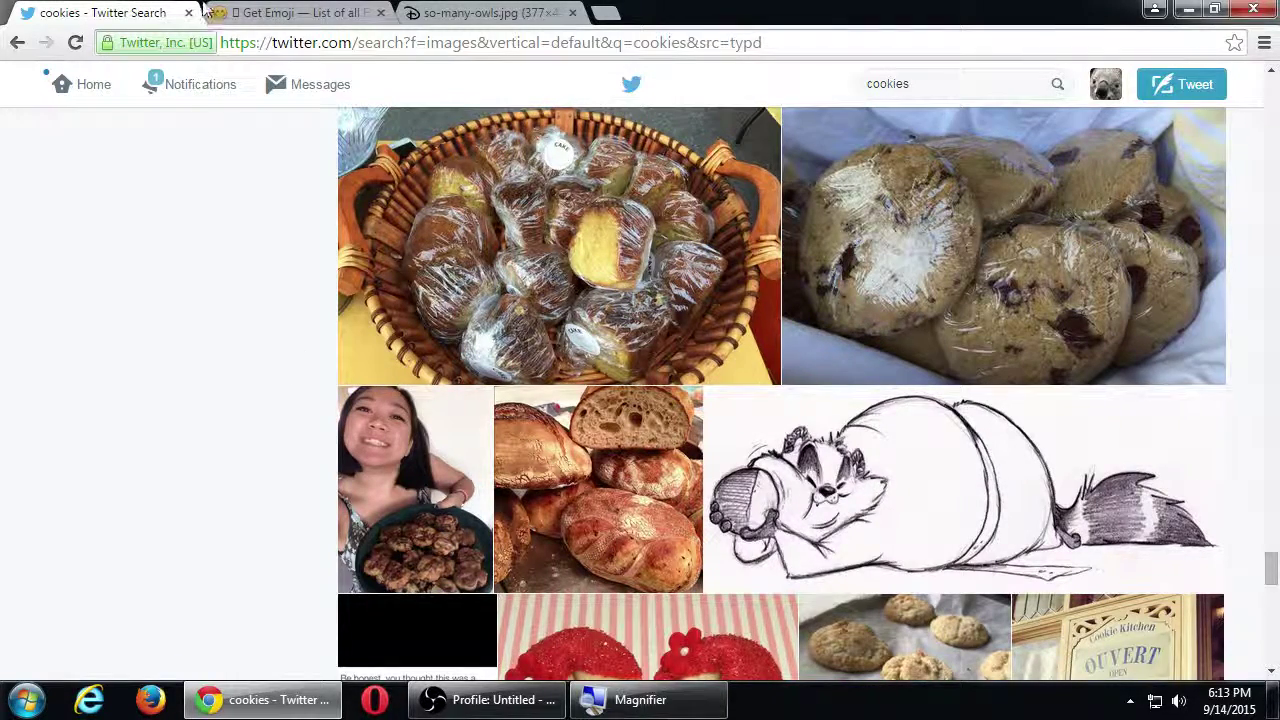
pyautogui.click(203, 95)
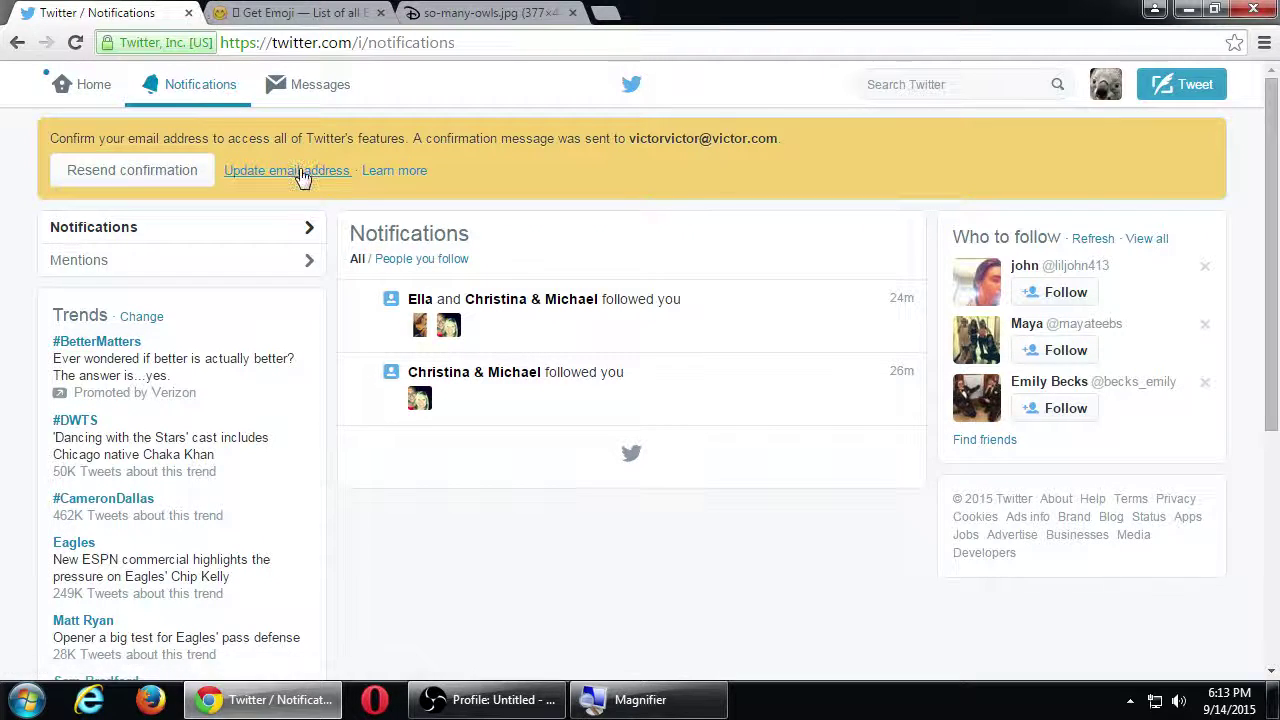
# Step: Review the new-follower notifications, then return Home, now following 48 accounts
pyautogui.moveTo(448, 326)
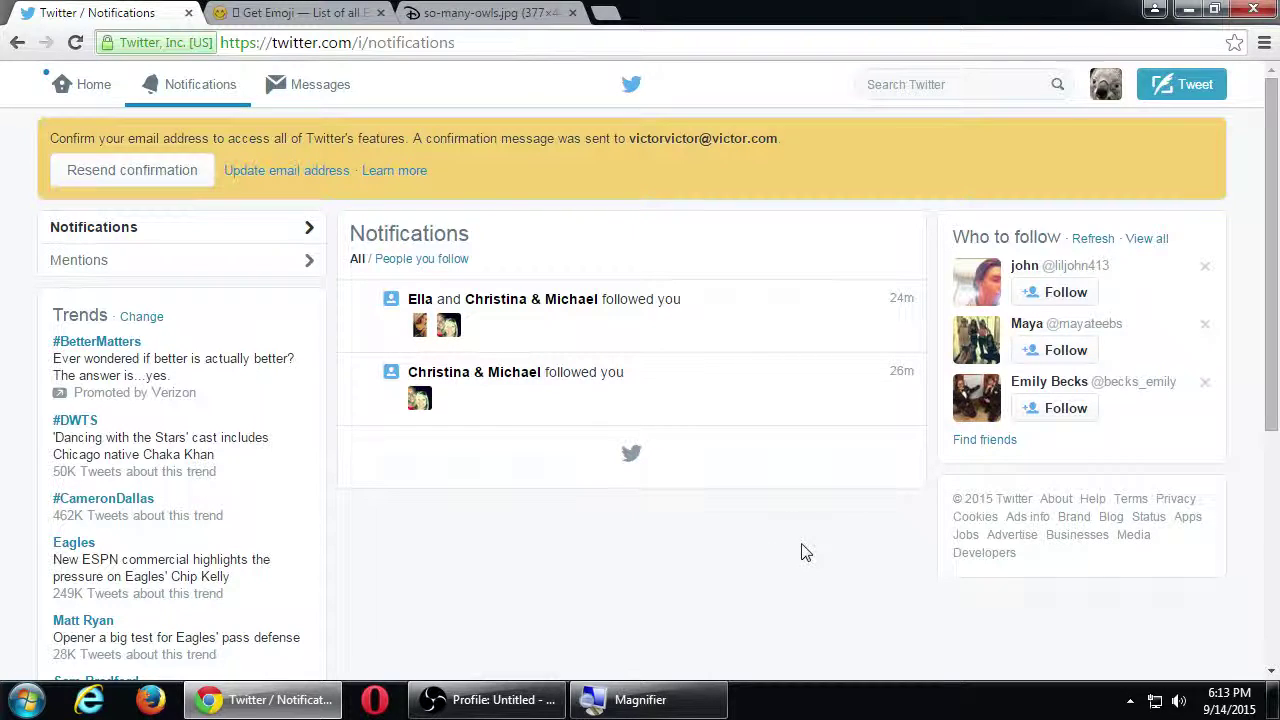
pyautogui.click(95, 88)
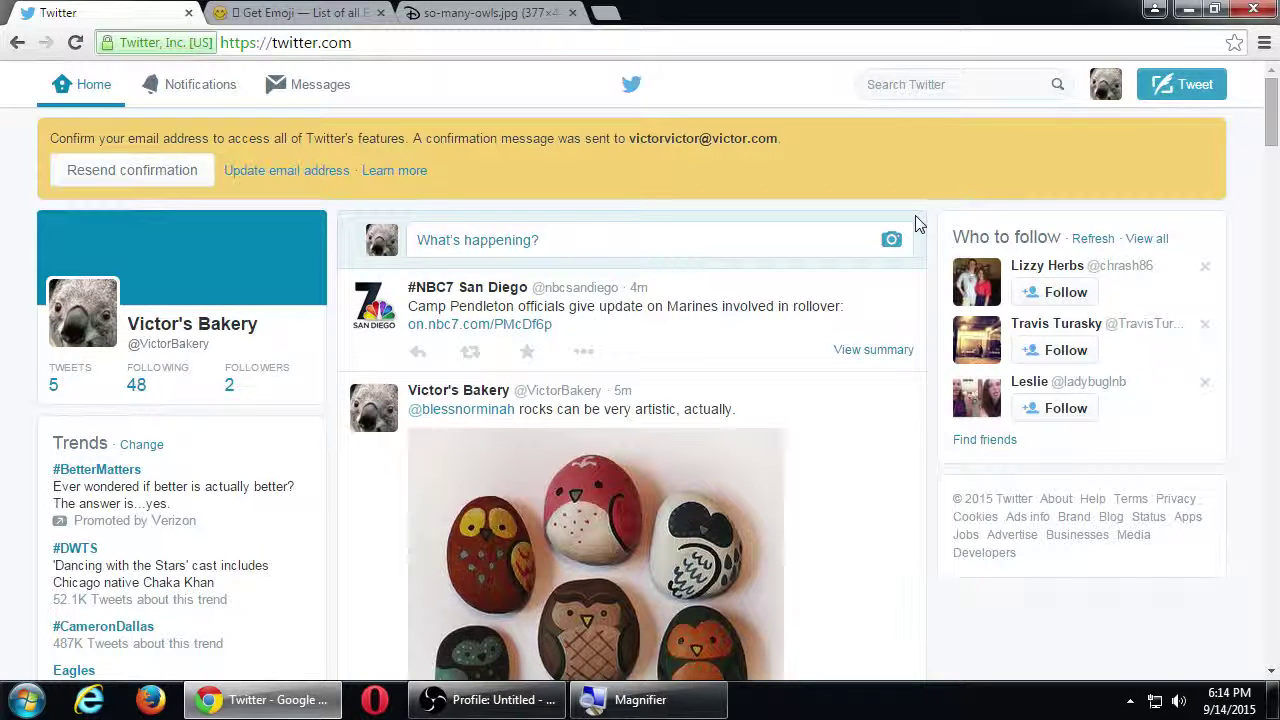
# Step: Open the profile avatar's account dropdown and close it without choosing anything
pyautogui.click(1104, 86)
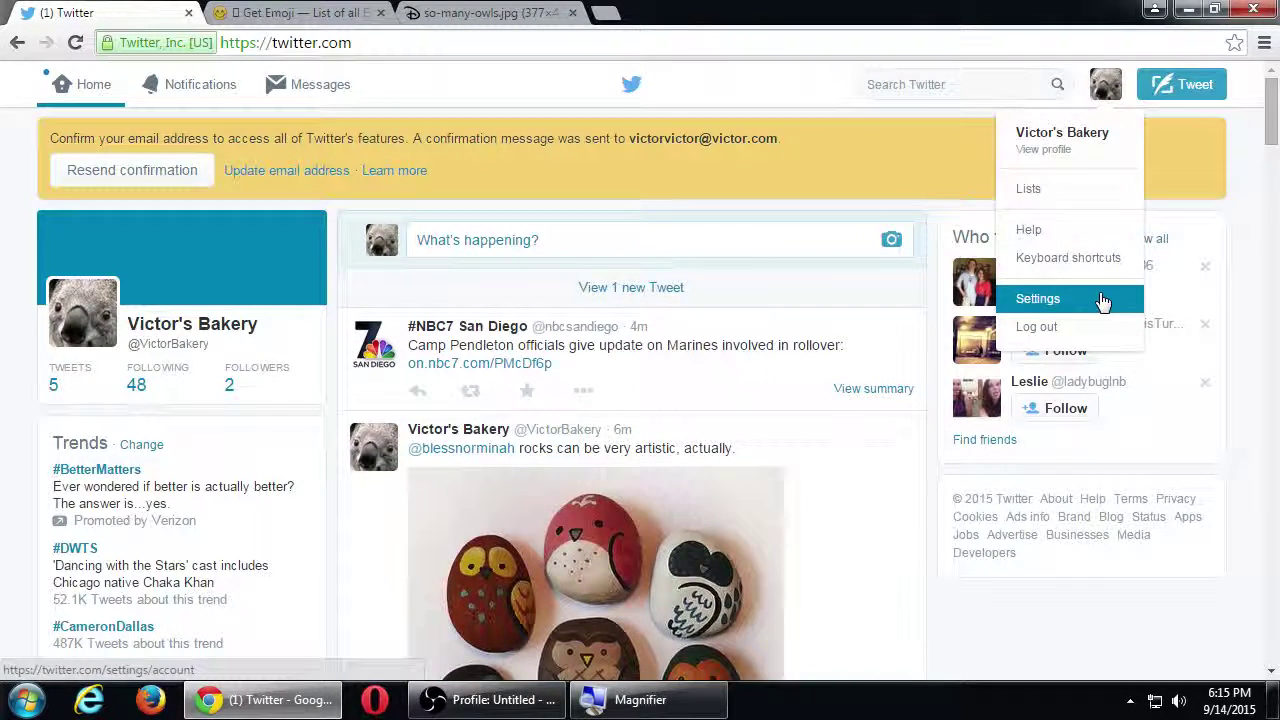
pyautogui.click(812, 190)
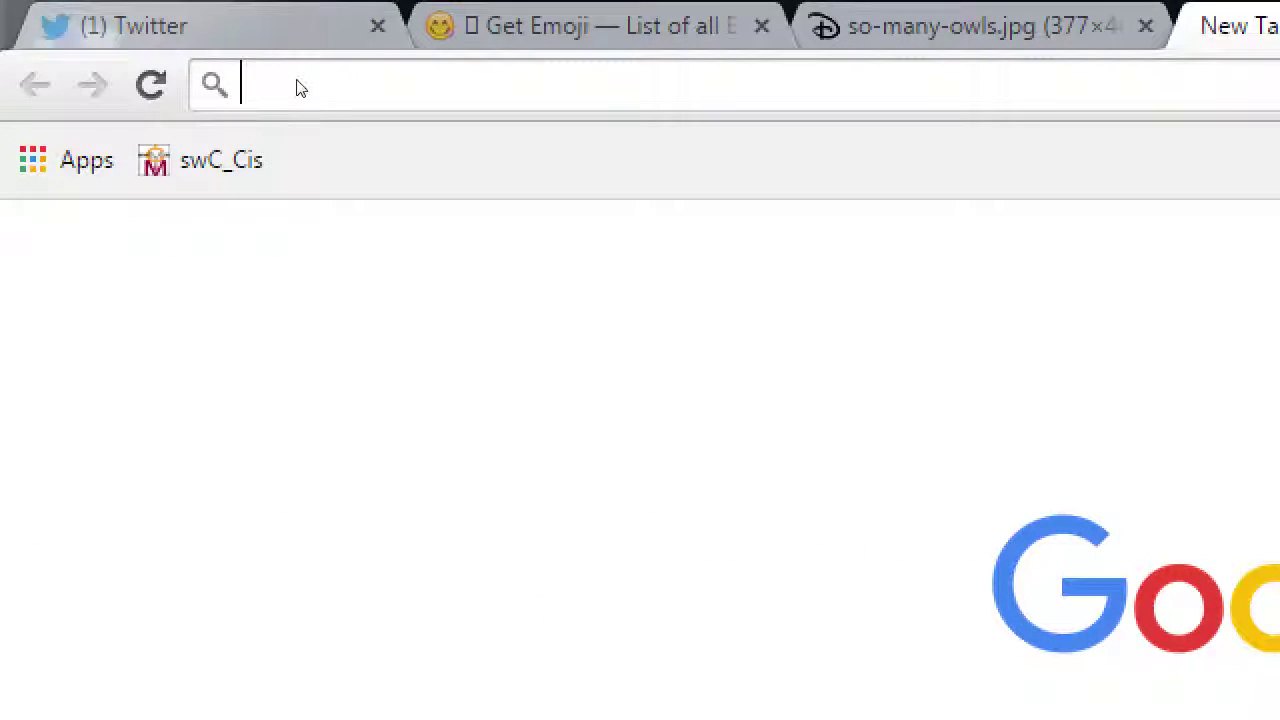
# Step: Go to tweetdeck.com to reach the TweetDeck sign-in page
pyautogui.write('tweetde')
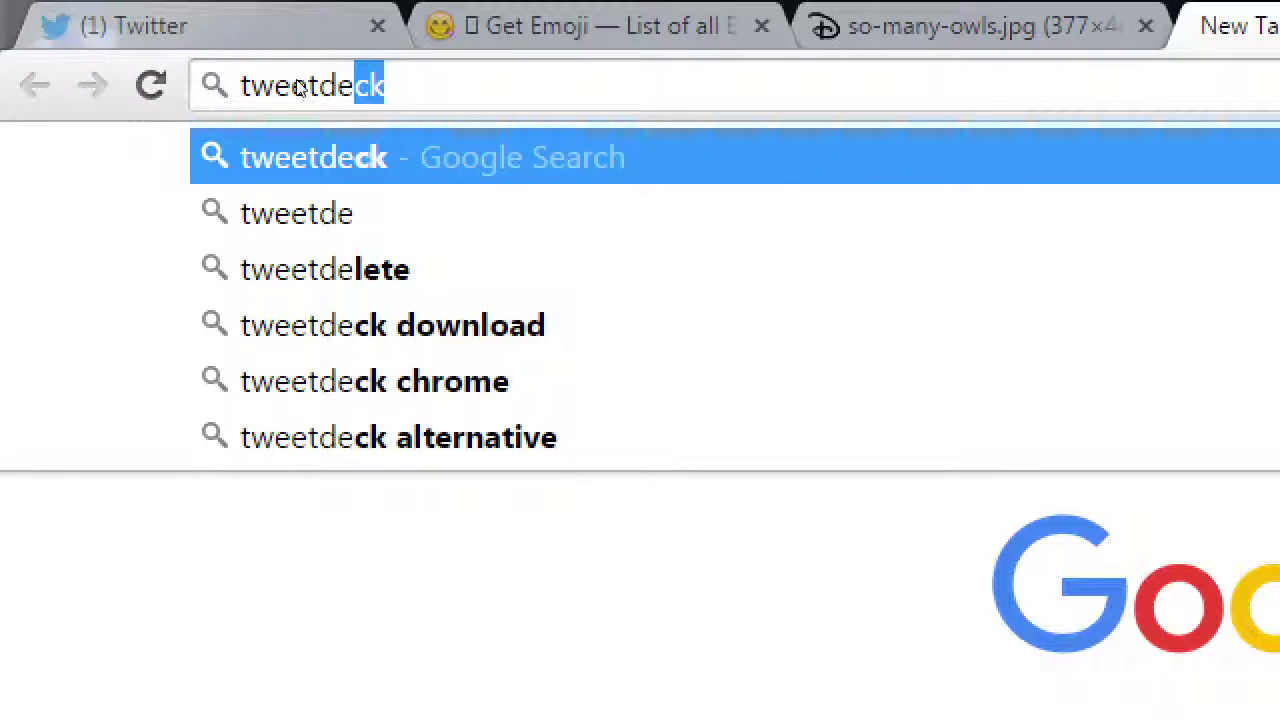
pyautogui.write('ck.com')
pyautogui.press('Return')
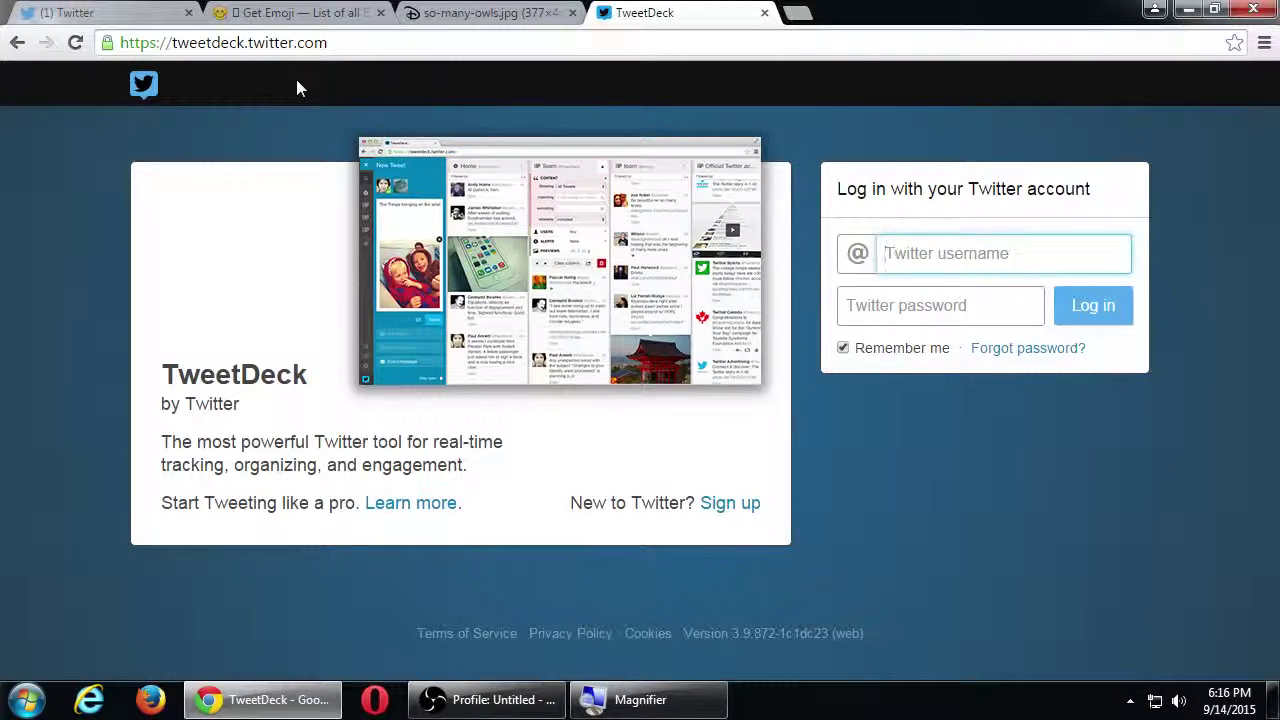
pyautogui.press('super+plus')
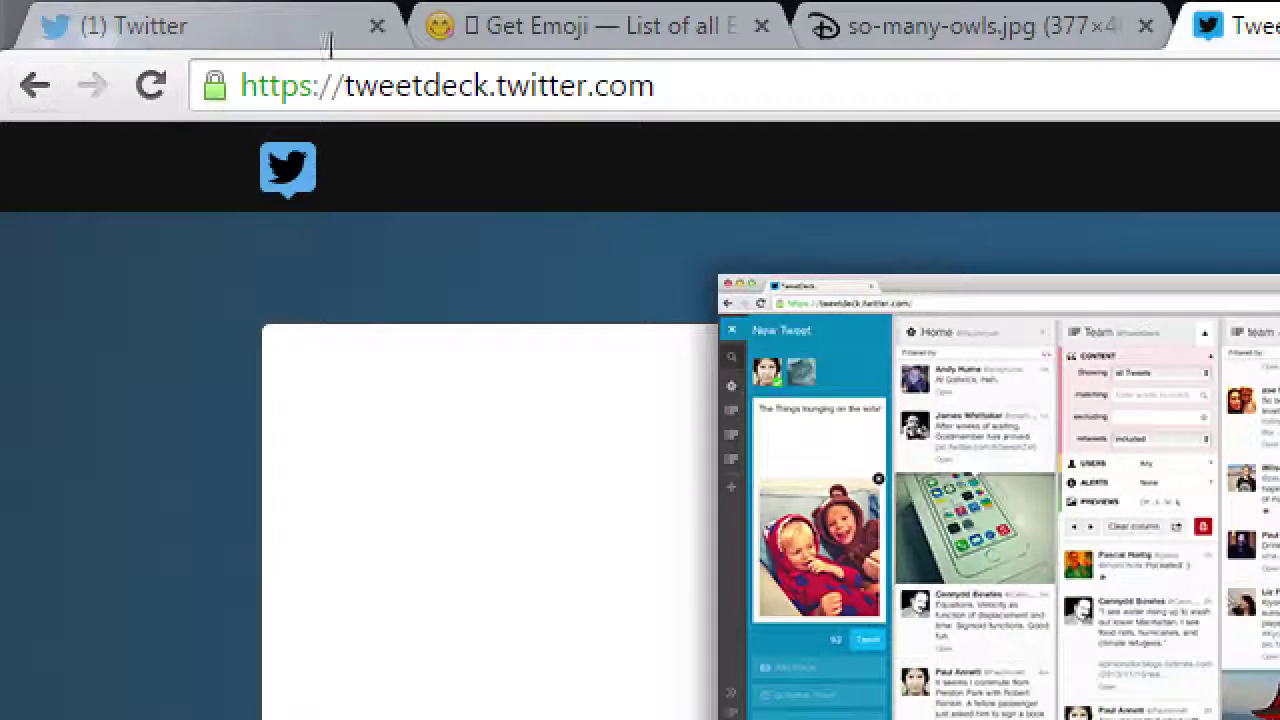